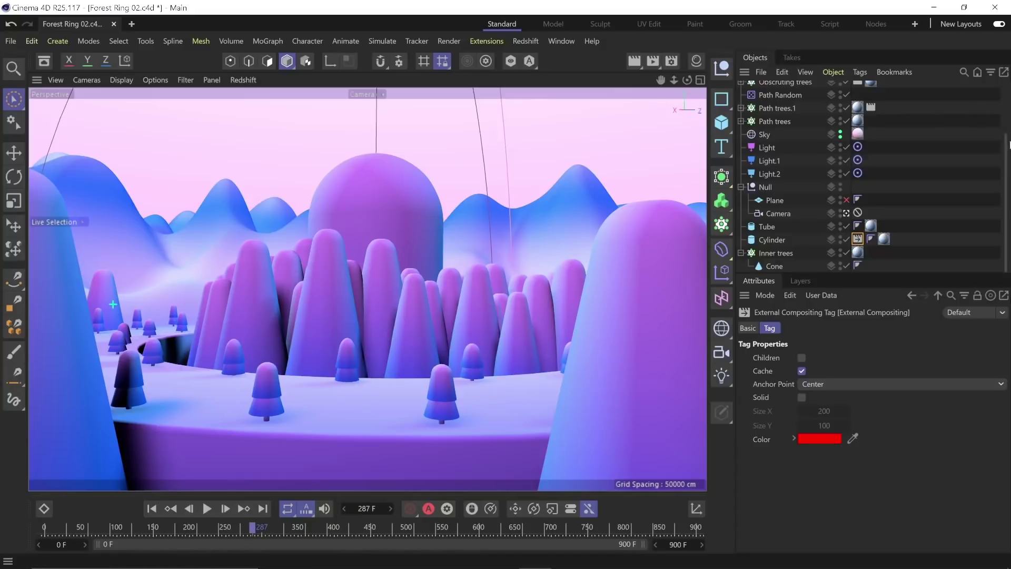
Step: Switch the Path trees.1 and Path trees cloners off and on to check which trees each one produces
{"action": "left_click", "coordinate": [806, 105]}
{"action": "left_click", "coordinate": [787, 109]}
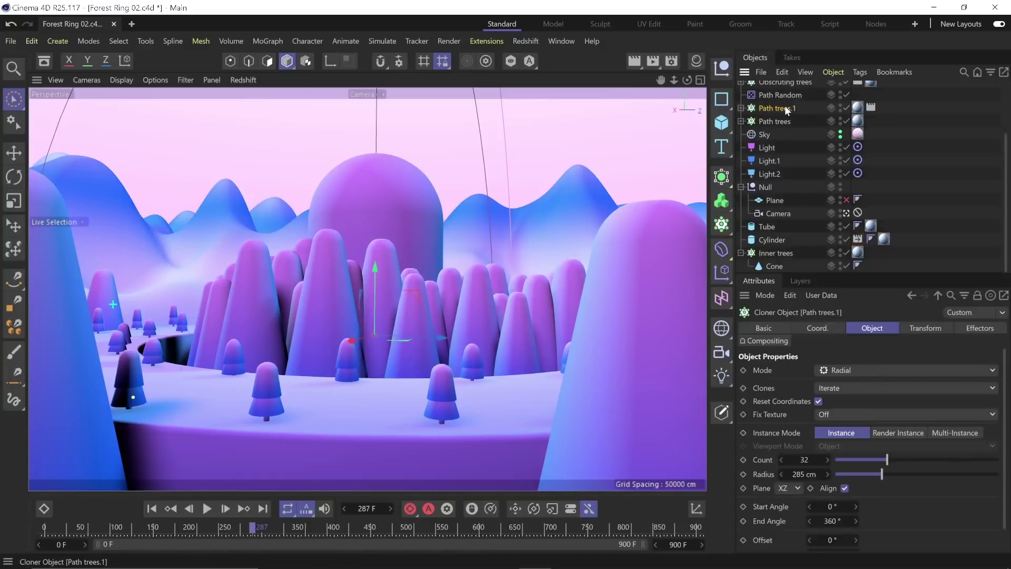
{"action": "left_click", "coordinate": [848, 105]}
{"action": "left_click", "coordinate": [847, 106]}
{"action": "left_click", "coordinate": [848, 105]}
{"action": "left_click", "coordinate": [847, 121]}
{"action": "left_click", "coordinate": [847, 121]}
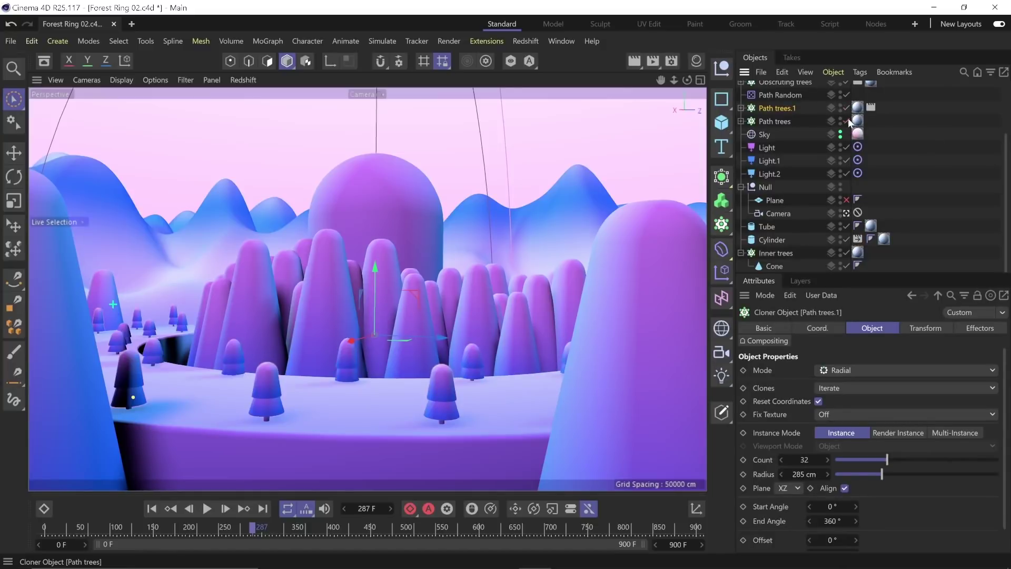
Step: Toggle the Obscruting trees cloner to check its contribution and set its radial radius to 333 cm
{"action": "left_click", "coordinate": [800, 83]}
{"action": "left_click", "coordinate": [847, 88]}
{"action": "left_click", "coordinate": [847, 88]}
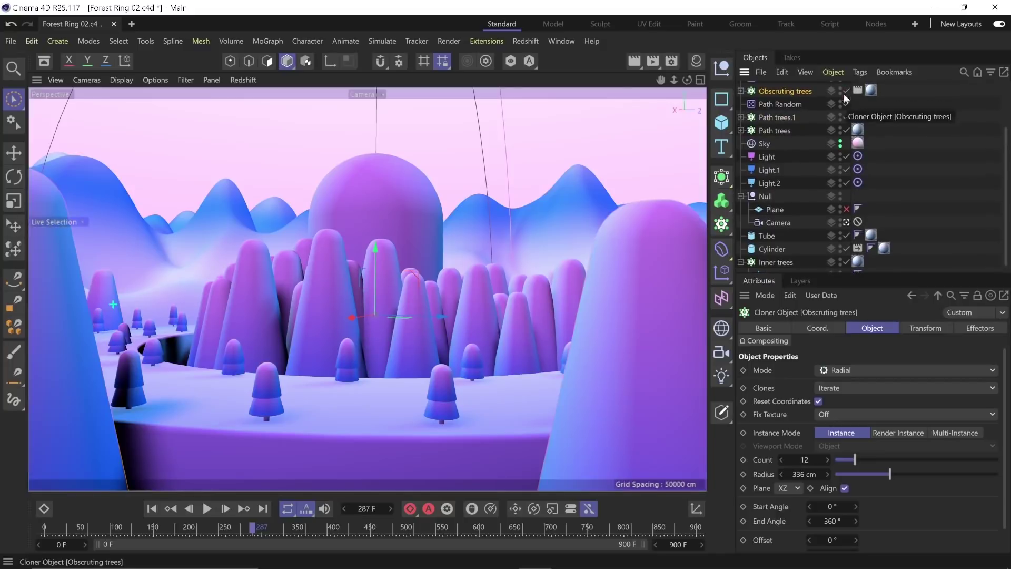
{"action": "mouse_move", "coordinate": [893, 473]}
{"action": "left_mouse_down"}
{"action": "mouse_move", "coordinate": [866, 479]}
{"action": "mouse_move", "coordinate": [890, 475]}
{"action": "left_mouse_up"}
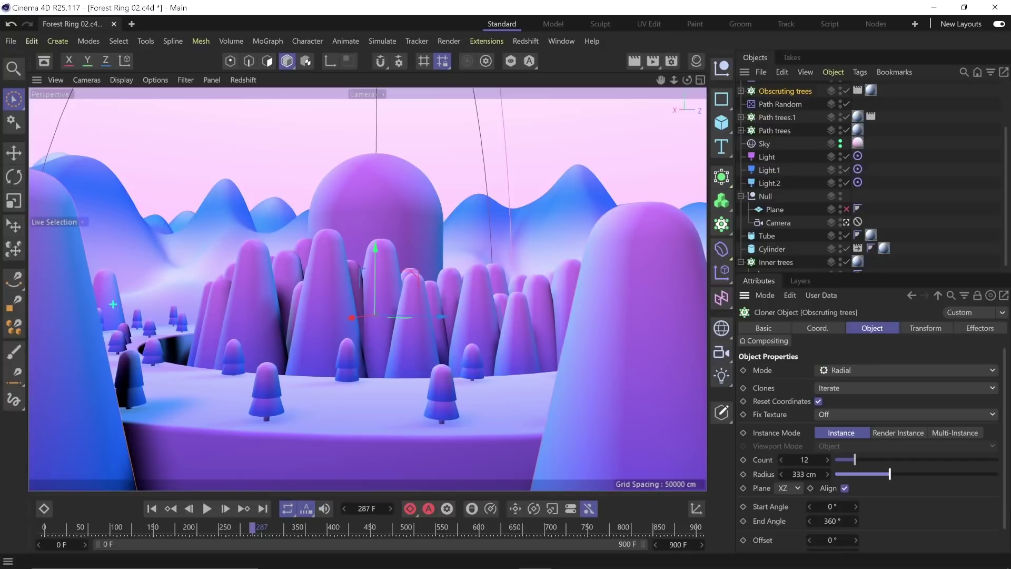
Step: Select Light, Light.1 and Light.2 and toggle them to examine their effect on the scene's colouring
{"action": "left_click", "coordinate": [852, 157]}
{"action": "left_click", "coordinate": [847, 157]}
{"action": "left_click", "coordinate": [847, 157]}
{"action": "left_click", "coordinate": [847, 169]}
{"action": "left_click", "coordinate": [779, 180], "text": "shift"}
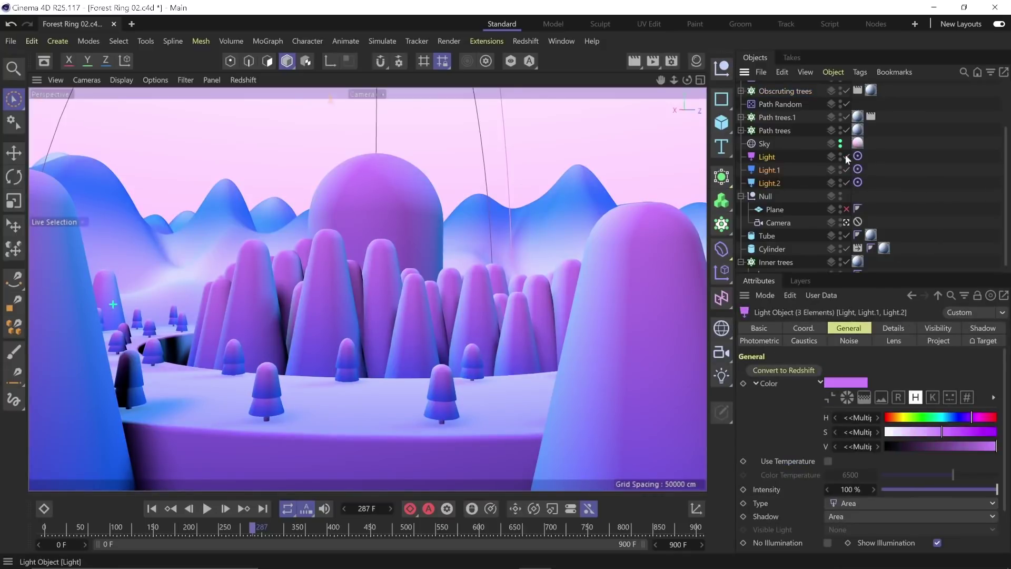
{"action": "left_click", "coordinate": [846, 156]}
{"action": "left_click", "coordinate": [847, 183]}
{"action": "left_click_drag", "start_coordinate": [847, 183], "coordinate": [846, 157]}
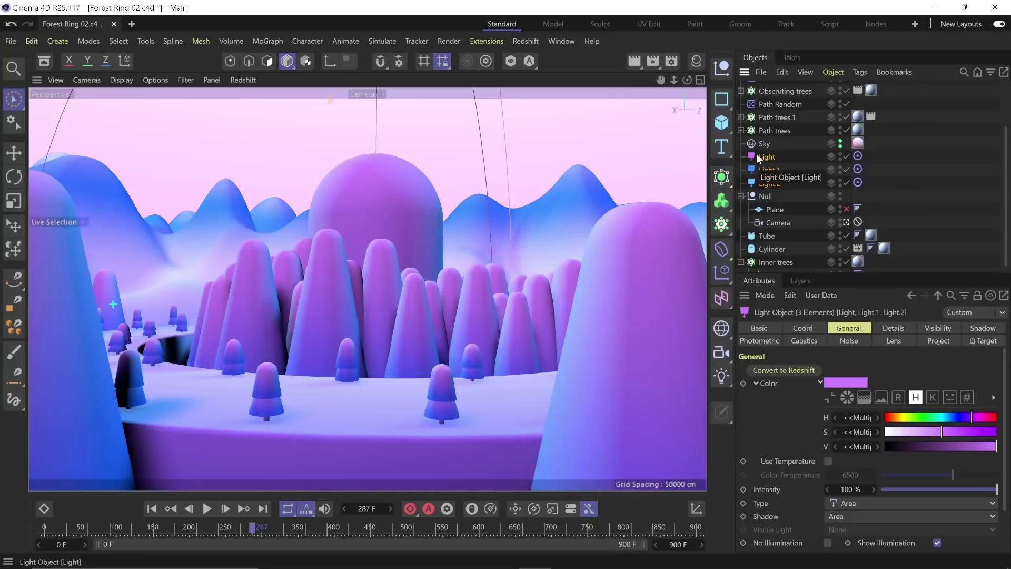
Step: Examine the Camera's rotation keyframes and curves in the dope sheet, scrubbing the animation to frame 332
{"action": "left_click", "coordinate": [789, 222]}
{"action": "left_click", "coordinate": [41, 510]}
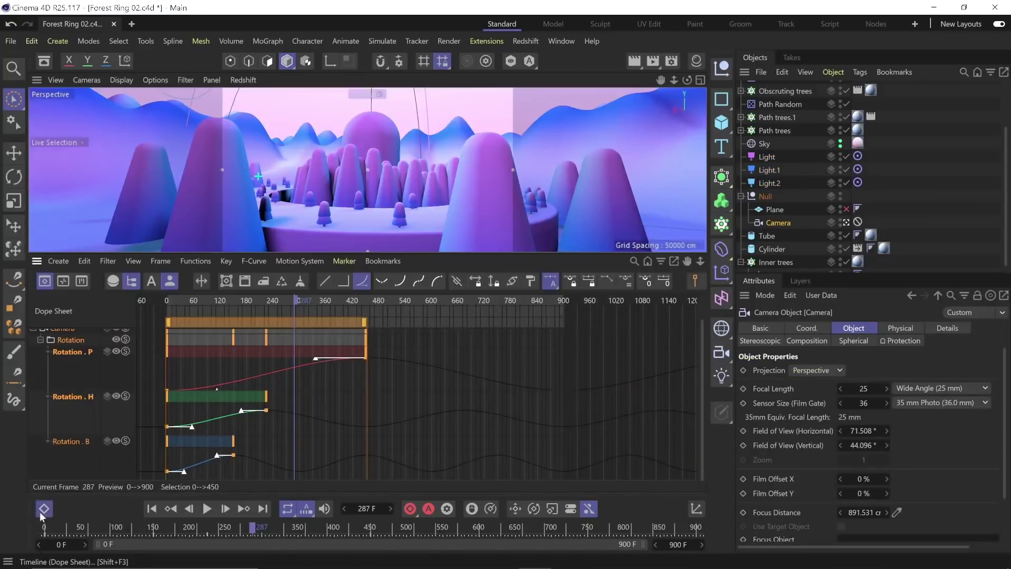
{"action": "mouse_move", "coordinate": [306, 302]}
{"action": "left_mouse_down"}
{"action": "mouse_move", "coordinate": [340, 300]}
{"action": "mouse_move", "coordinate": [321, 308]}
{"action": "left_mouse_up"}
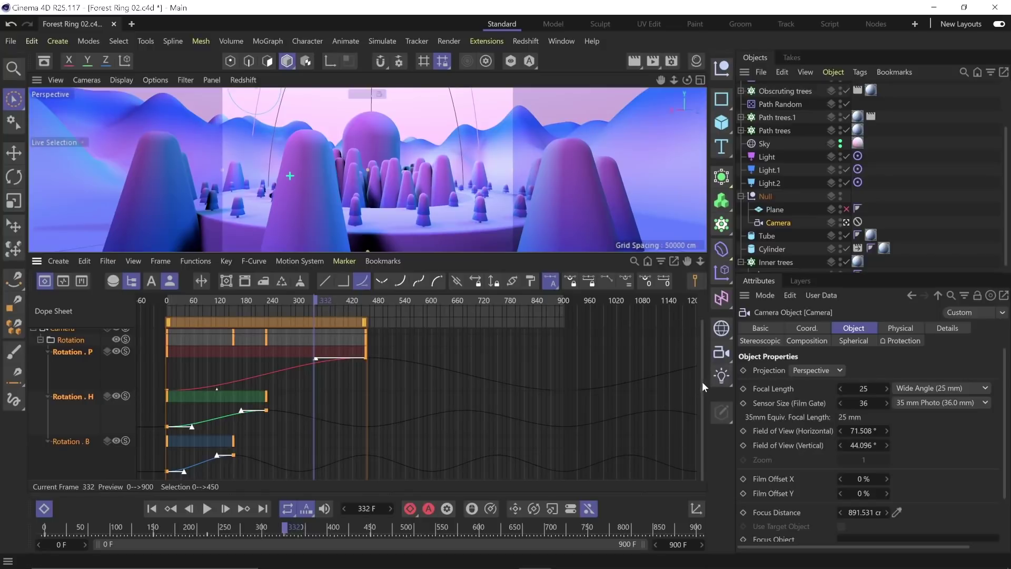
{"action": "left_click_drag", "start_coordinate": [700, 380], "coordinate": [696, 363]}
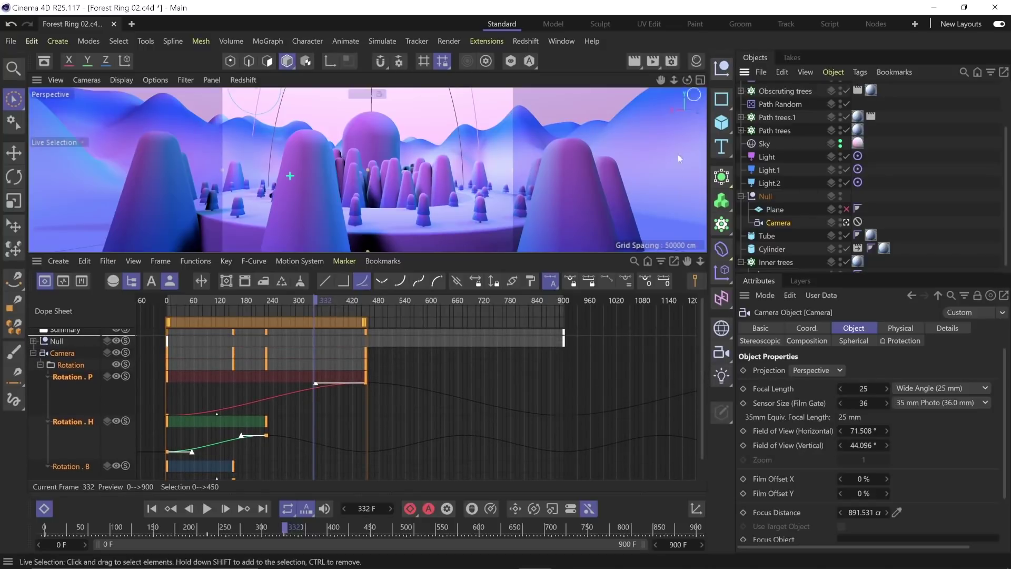
Step: Show all four views, scrub to frame 808 to watch the camera's orbit, and return to the full perspective view
{"action": "left_click", "coordinate": [700, 80]}
{"action": "left_click", "coordinate": [701, 80]}
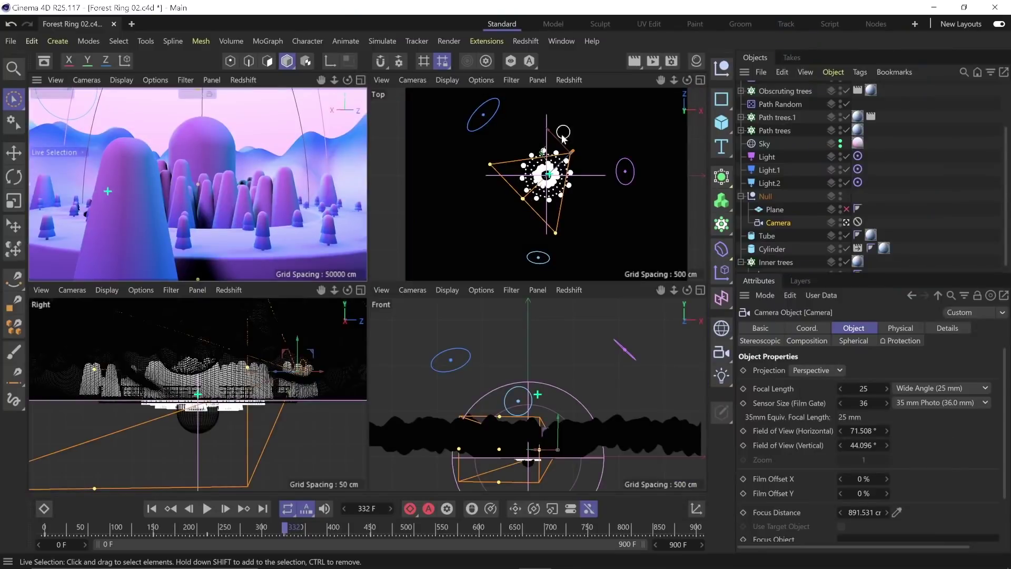
{"action": "left_click", "coordinate": [262, 527]}
{"action": "left_click_drag", "start_coordinate": [261, 525], "coordinate": [633, 527]}
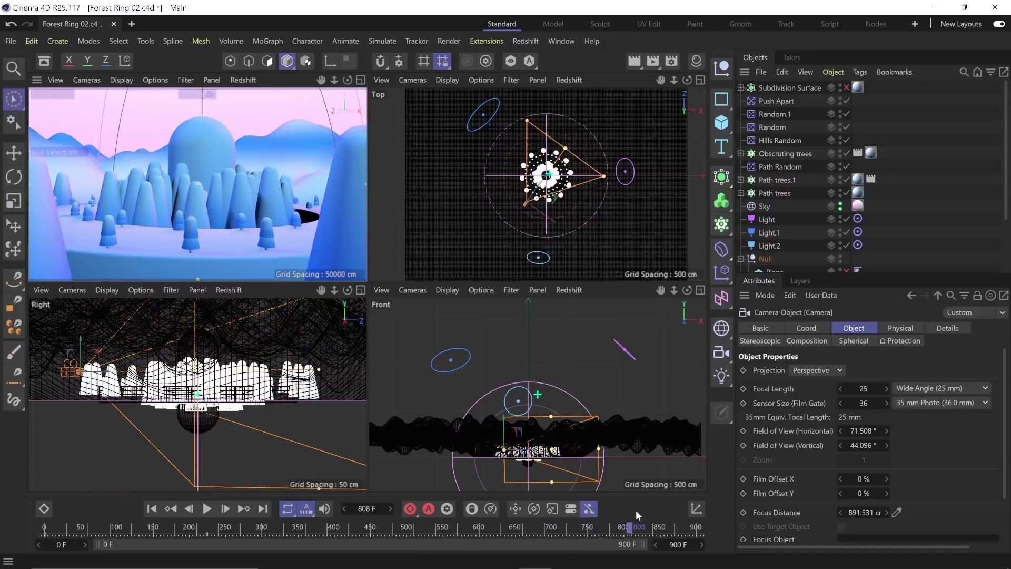
{"action": "middle_click", "coordinate": [223, 127]}
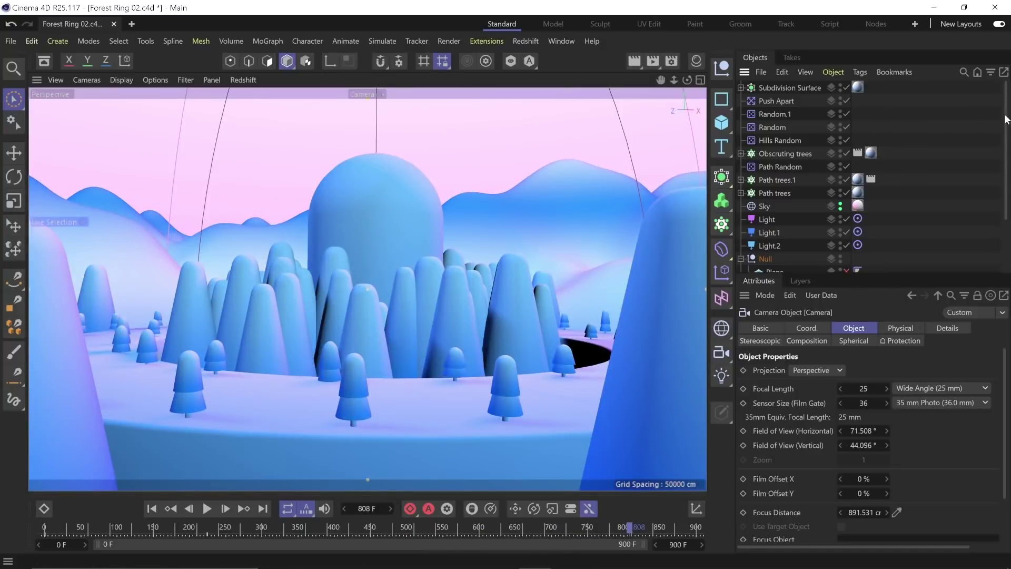
Step: Add an External Compositing tag to the Tube object
{"action": "scroll", "coordinate": [790, 173], "scroll_direction": "down", "scroll_amount": 3}
{"action": "left_click", "coordinate": [775, 226]}
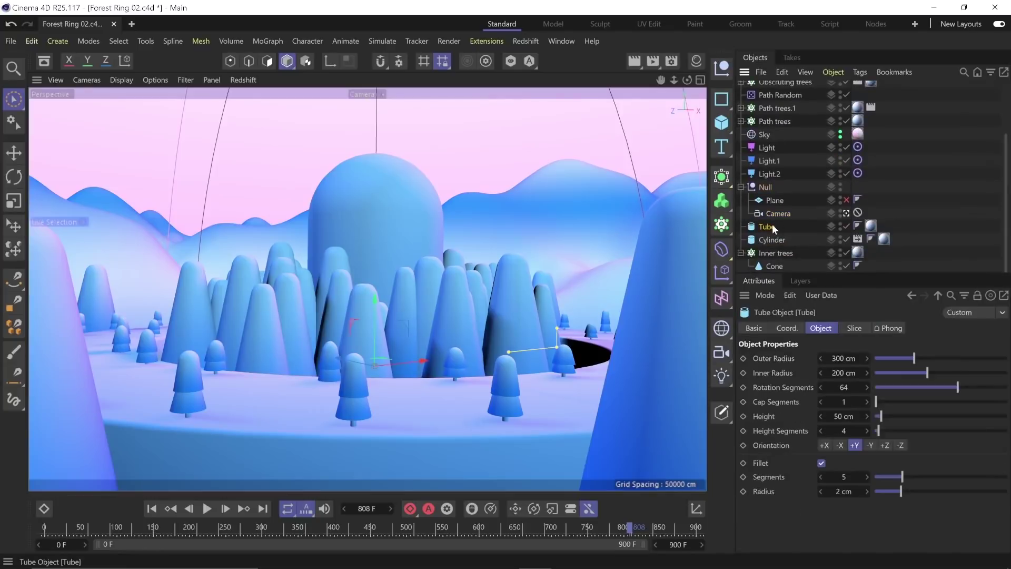
{"action": "right_click", "coordinate": [772, 223]}
{"action": "type", "text": "exter"}
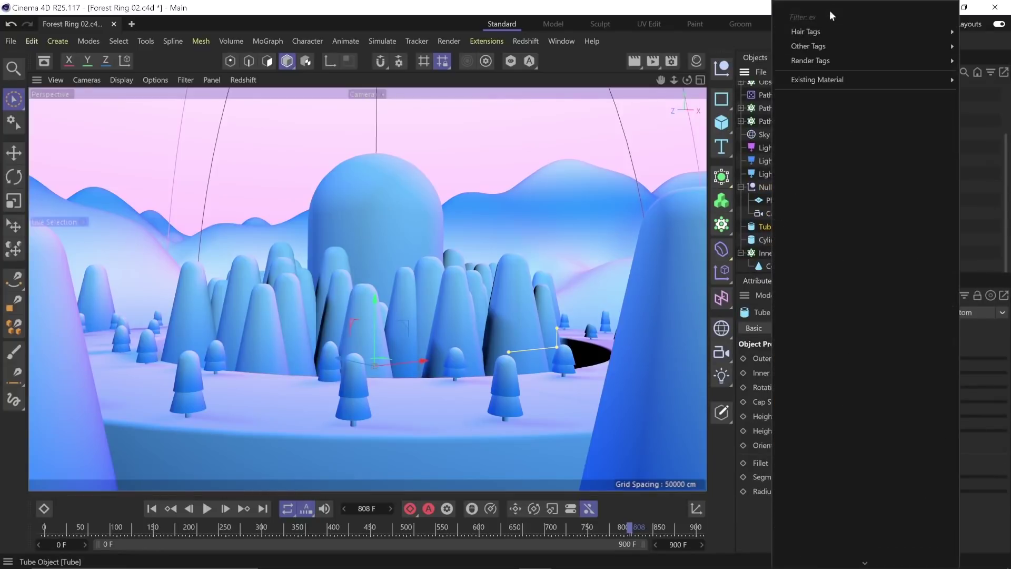
{"action": "mouse_move", "coordinate": [834, 32]}
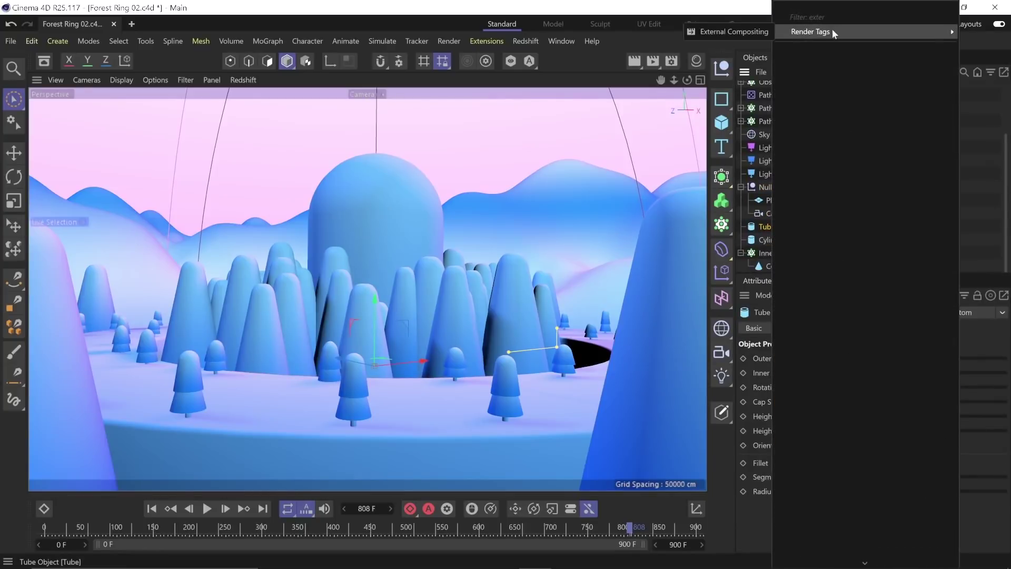
{"action": "left_click", "coordinate": [731, 33]}
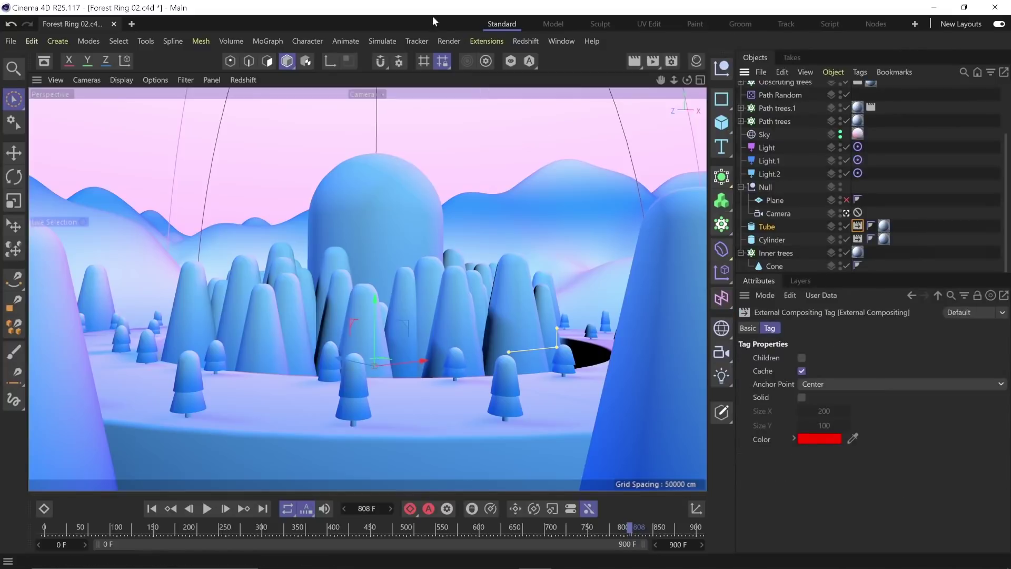
Step: Enable Multi-Pass in the render settings and show the After Effects compositing project file options
{"action": "left_click", "coordinate": [449, 40]}
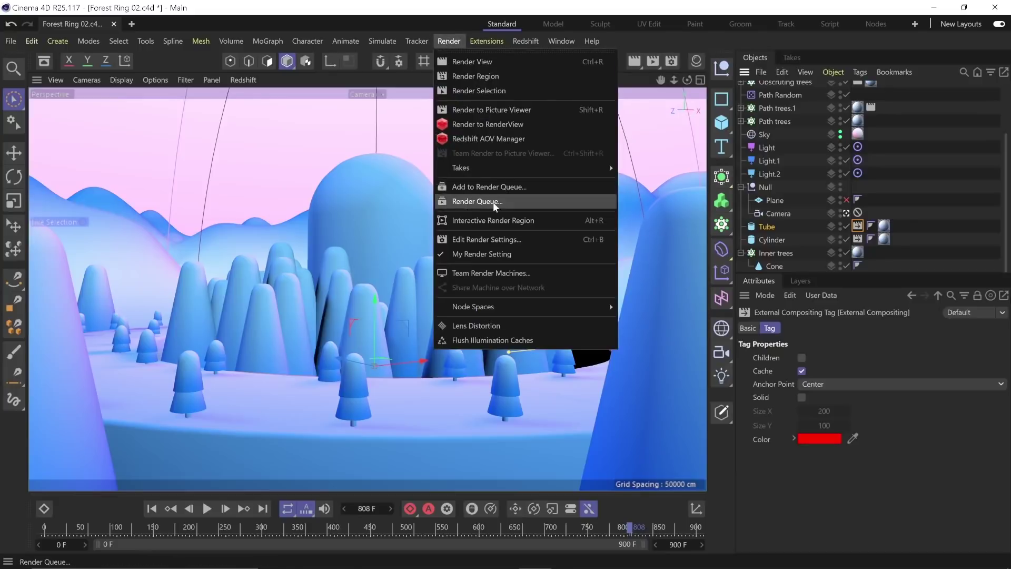
{"action": "left_click", "coordinate": [557, 245]}
{"action": "left_click_drag", "start_coordinate": [634, 62], "coordinate": [412, 61]}
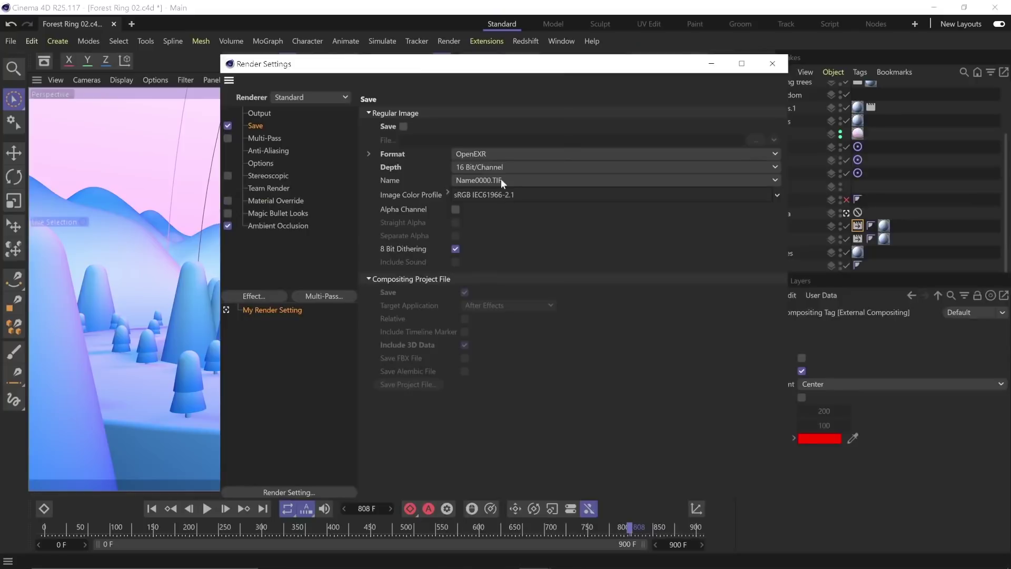
{"action": "left_click", "coordinate": [228, 138]}
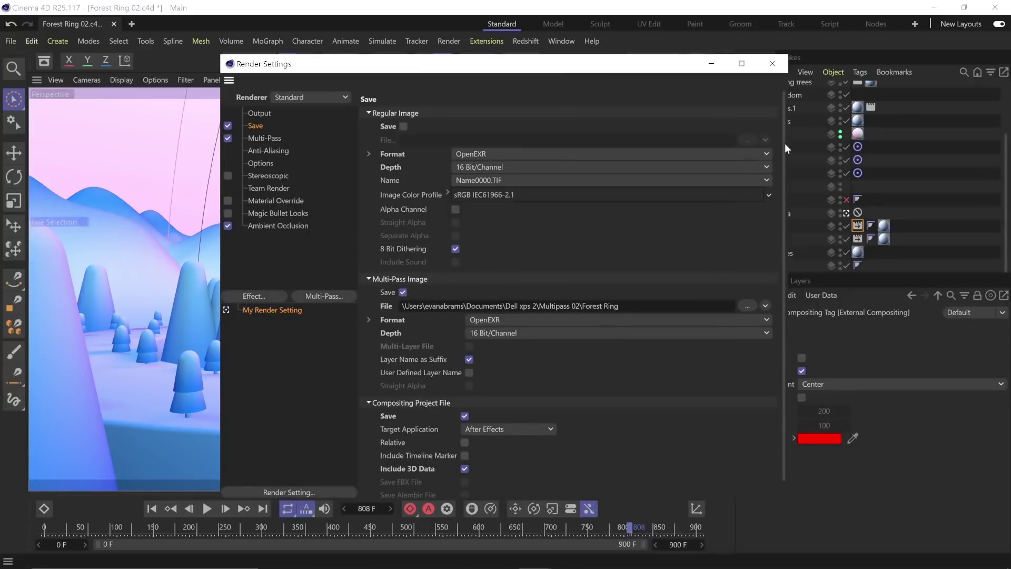
{"action": "left_click_drag", "start_coordinate": [781, 116], "coordinate": [785, 190]}
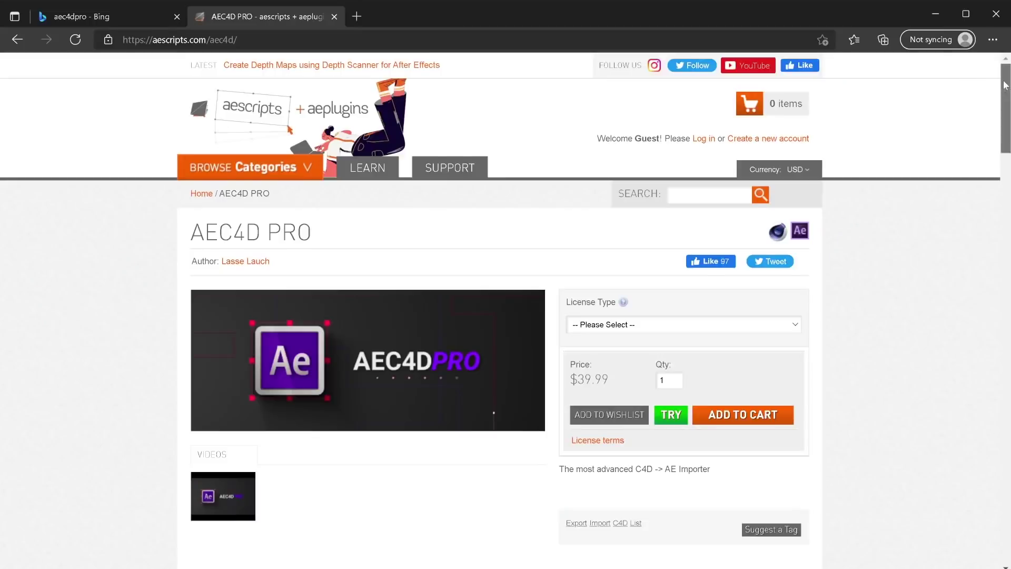
Step: Switch to the browser and look through the AEC4D PRO product page on aescripts.com
{"action": "scroll", "coordinate": [1005, 94], "scroll_direction": "down", "scroll_amount": 1}
{"action": "left_click_drag", "start_coordinate": [1005, 96], "coordinate": [965, 318]}
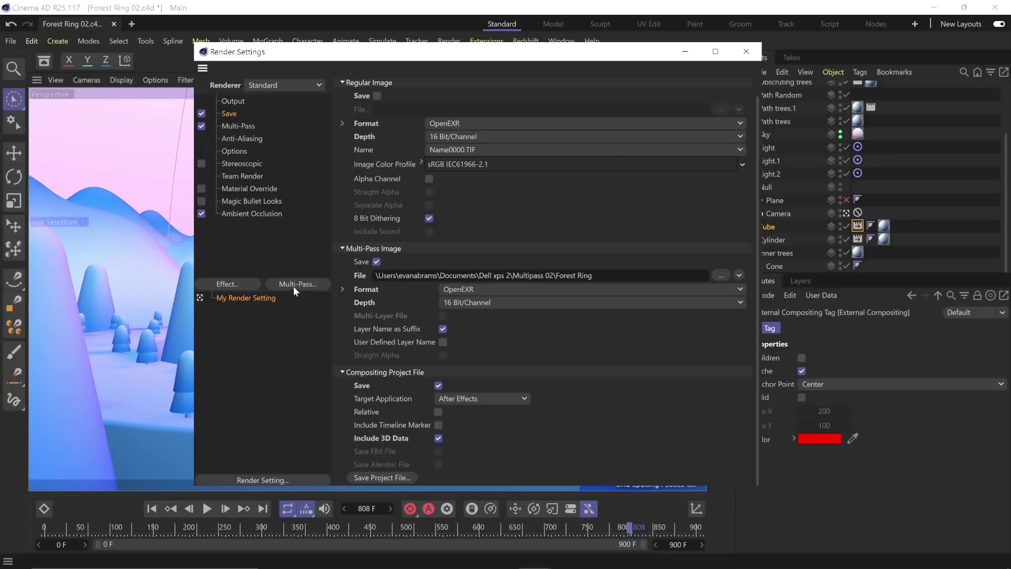
Step: Add Ambient Occlusion, Diffuse, Shadow and Depth passes to the multi-pass output and close the render settings
{"action": "left_click", "coordinate": [292, 285]}
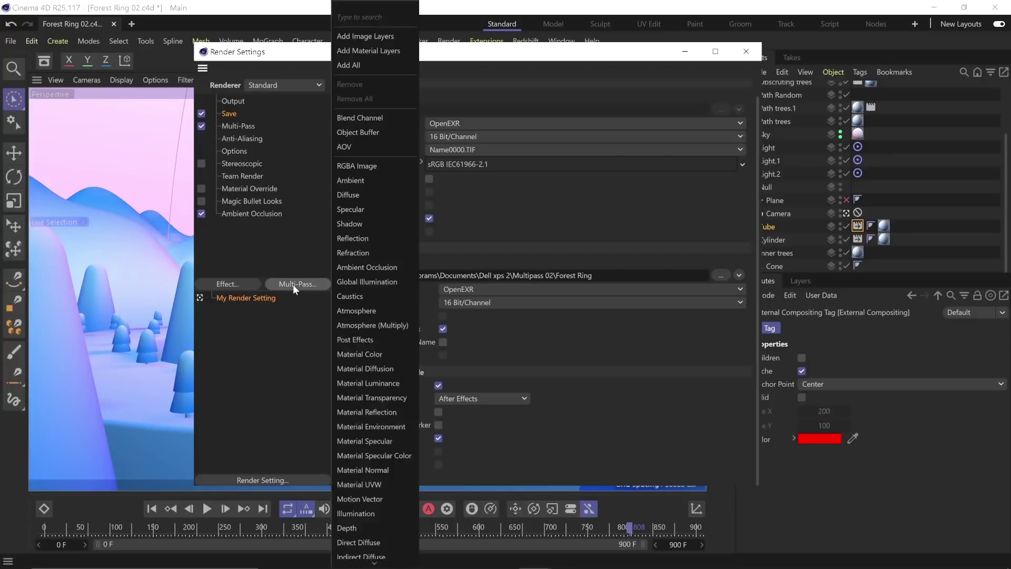
{"action": "left_click", "coordinate": [355, 267]}
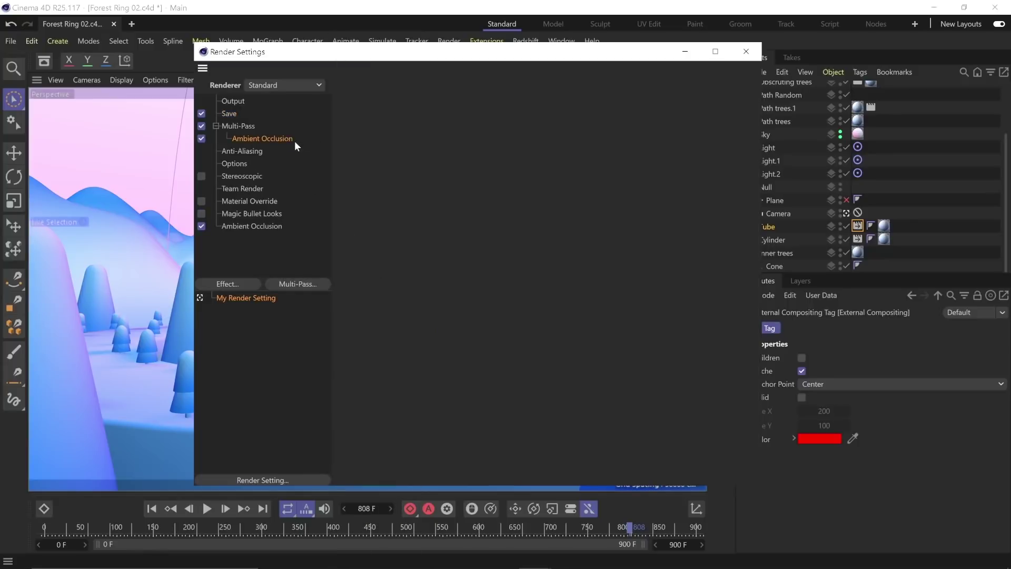
{"action": "left_click", "coordinate": [322, 287]}
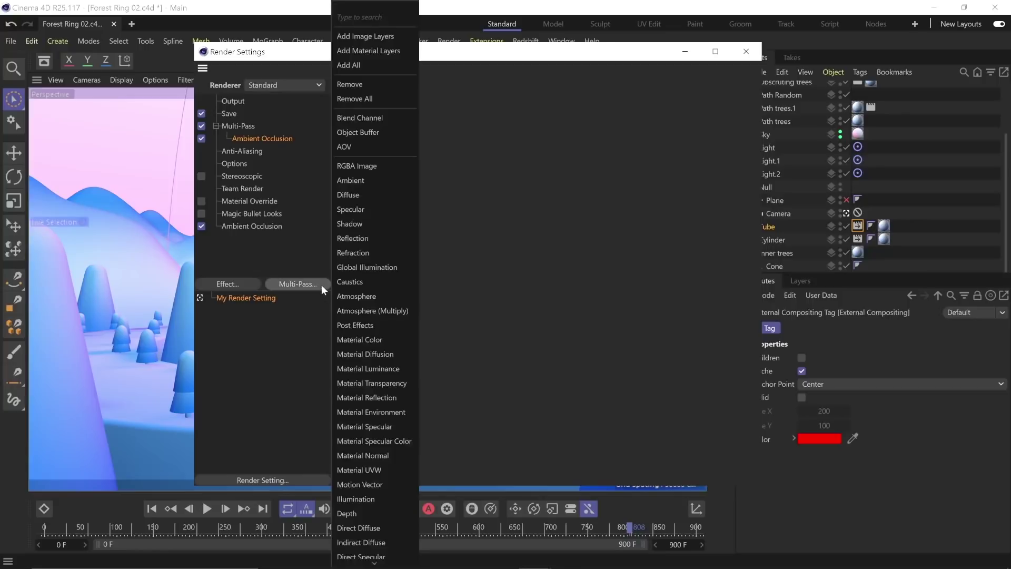
{"action": "left_click", "coordinate": [359, 196]}
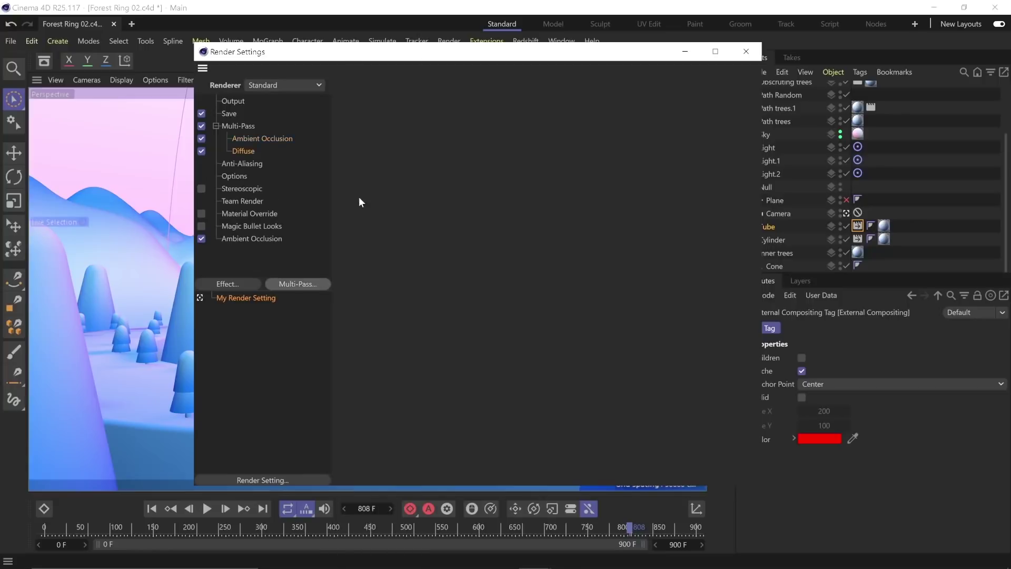
{"action": "left_click", "coordinate": [320, 283]}
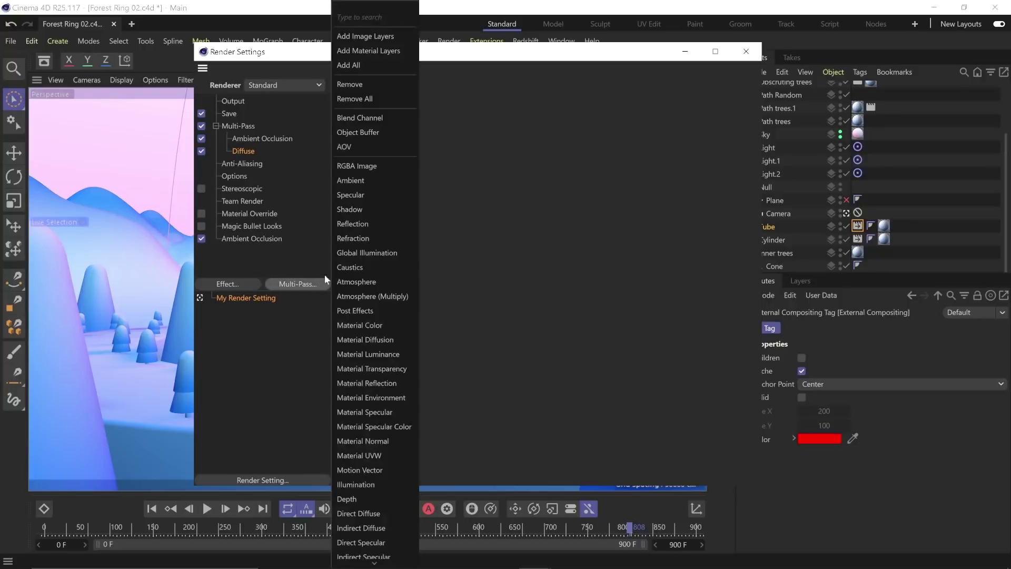
{"action": "left_click", "coordinate": [353, 211]}
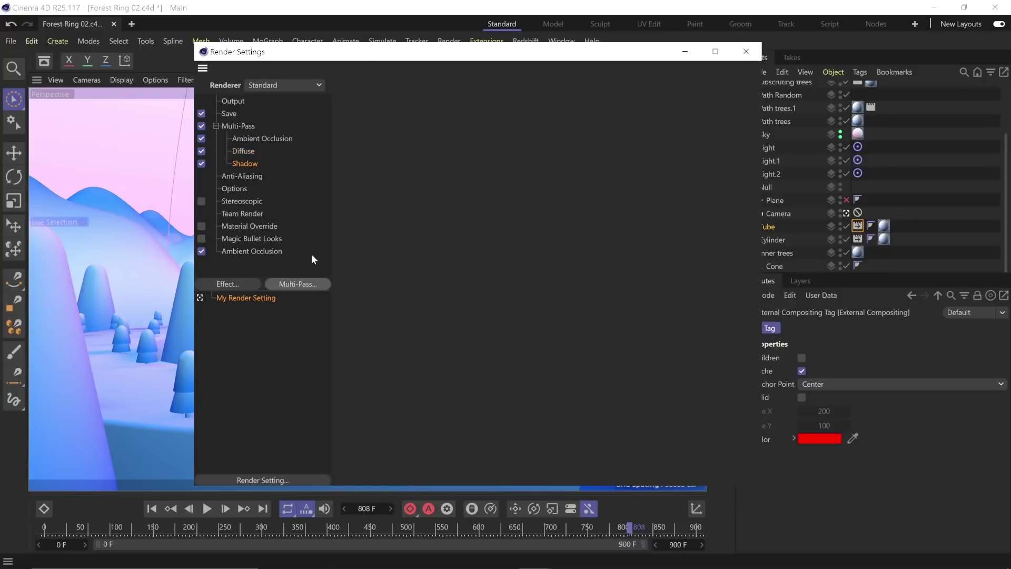
{"action": "left_click", "coordinate": [308, 284]}
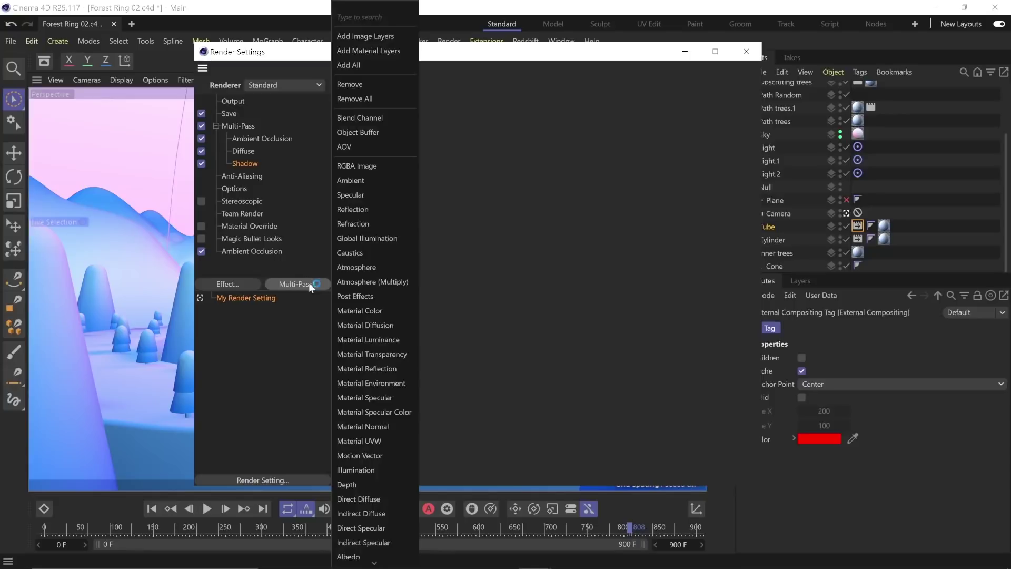
{"action": "left_click", "coordinate": [362, 484]}
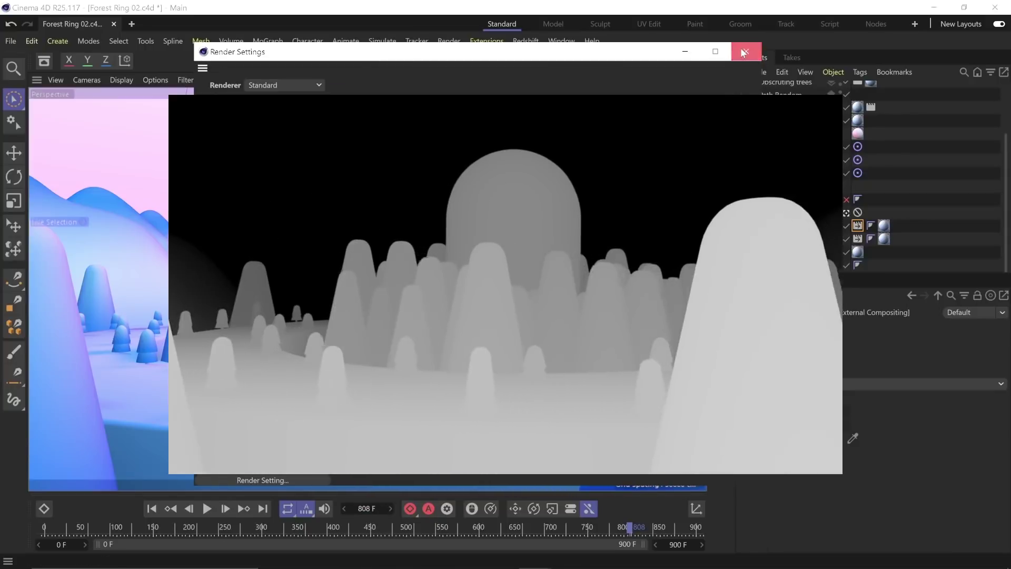
{"action": "left_click", "coordinate": [746, 51]}
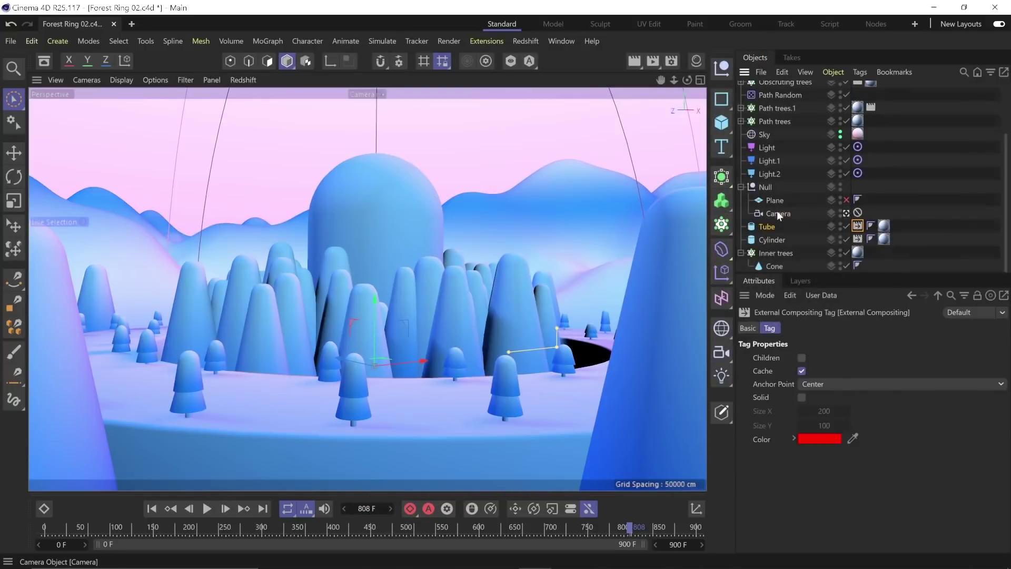
Step: Set the Camera's focus distance to 798.531 cm while checking it in the top view, and return to the perspective view
{"action": "left_click", "coordinate": [777, 213]}
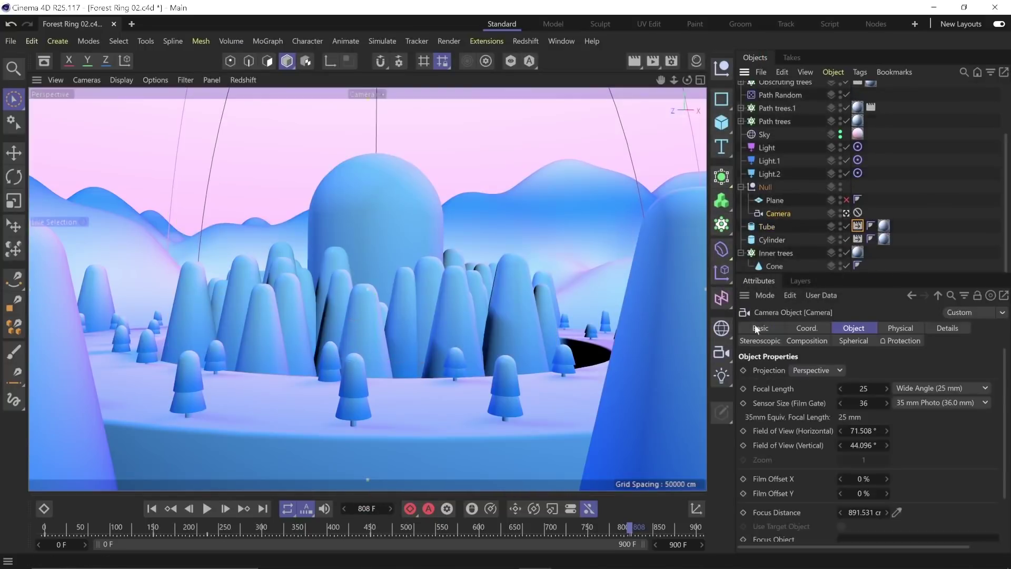
{"action": "key", "text": "F5"}
{"action": "key", "text": "F2"}
{"action": "scroll", "coordinate": [383, 266], "scroll_direction": "up", "scroll_amount": 5}
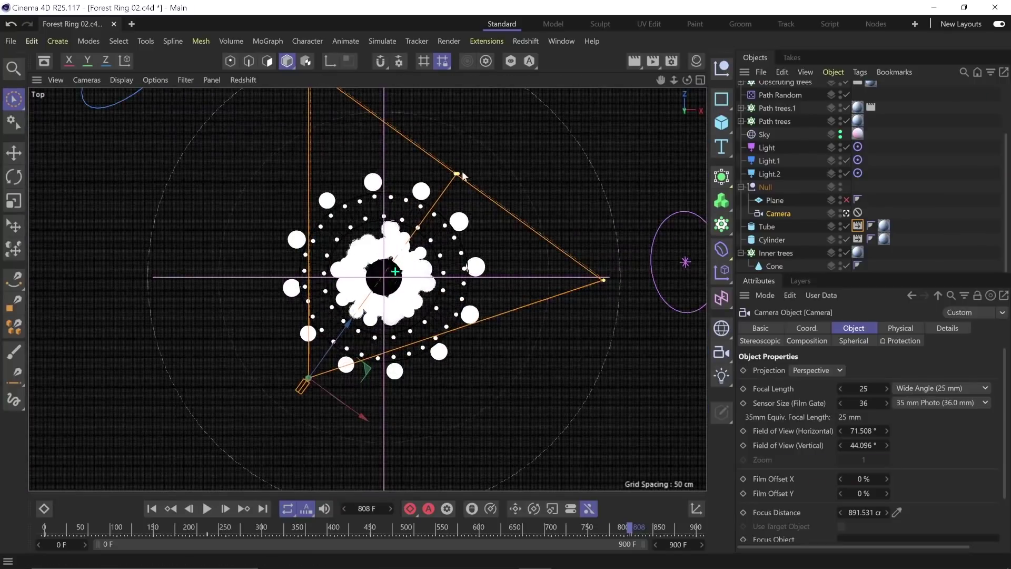
{"action": "mouse_move", "coordinate": [887, 513]}
{"action": "left_mouse_down"}
{"action": "mouse_move", "coordinate": [854, 512]}
{"action": "mouse_move", "coordinate": [904, 513]}
{"action": "mouse_move", "coordinate": [844, 512]}
{"action": "mouse_move", "coordinate": [906, 513]}
{"action": "left_mouse_up"}
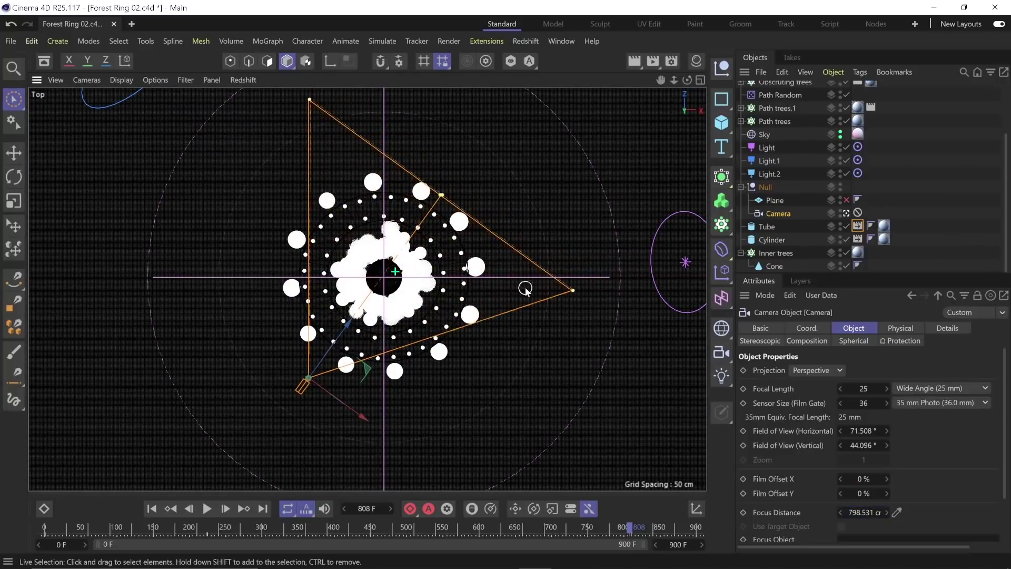
{"action": "key", "text": "F5"}
{"action": "middle_click", "coordinate": [316, 219]}
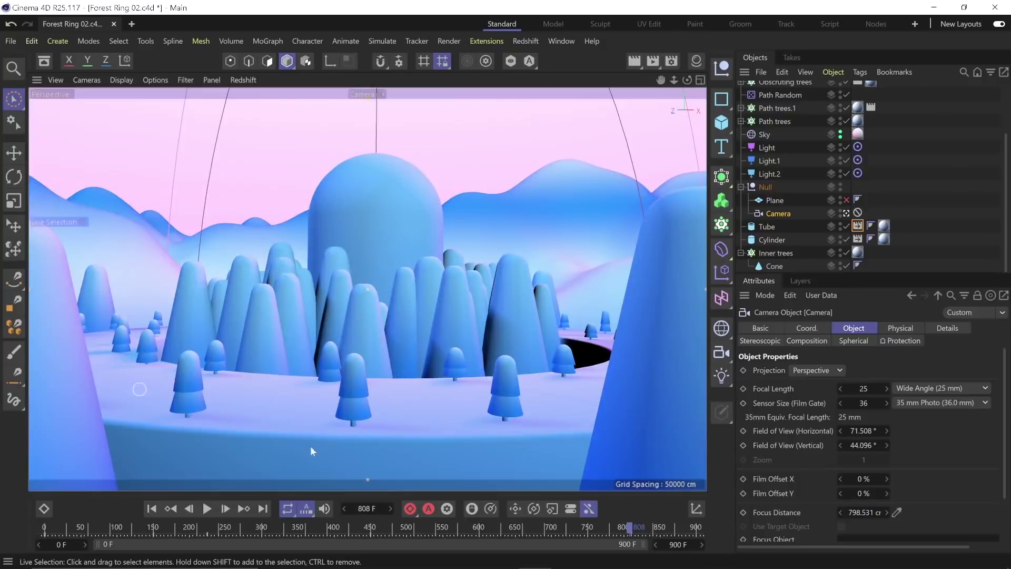
Step: Add a Compositing tag to the Obscruting trees cloner
{"action": "left_click", "coordinate": [670, 336]}
{"action": "scroll", "coordinate": [896, 147], "scroll_direction": "up", "scroll_amount": 4}
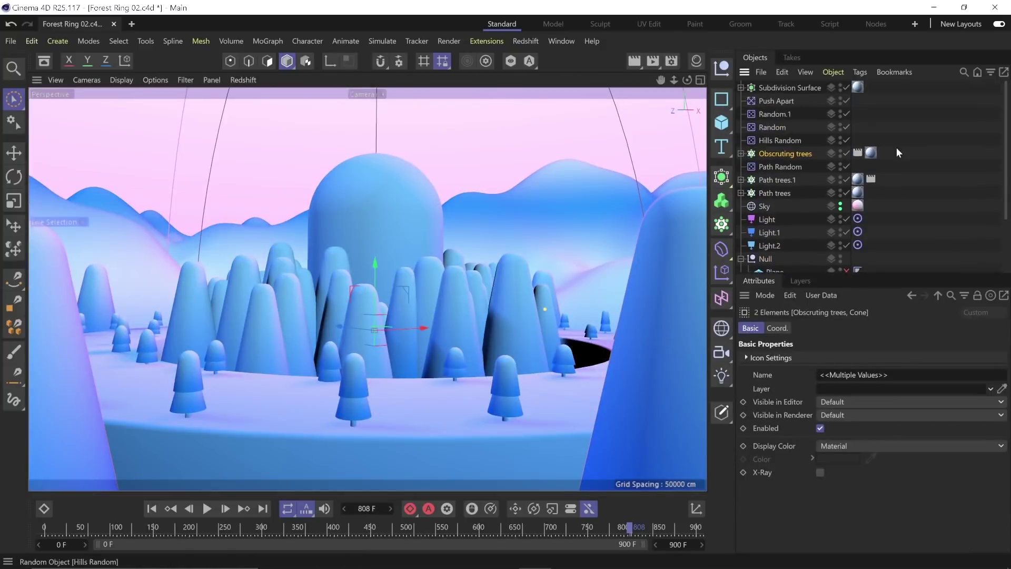
{"action": "left_click", "coordinate": [857, 153]}
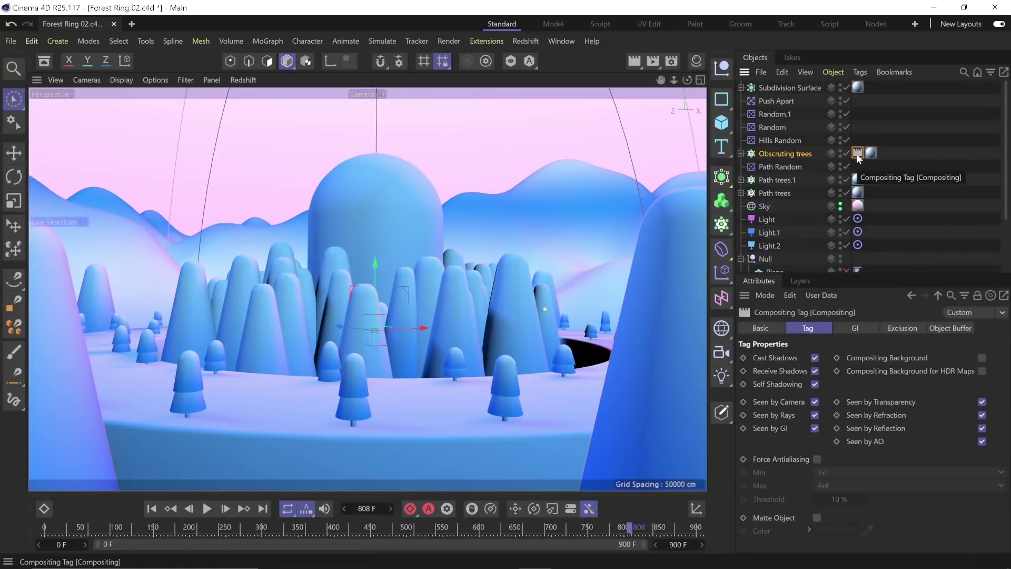
{"action": "right_click", "coordinate": [803, 153]}
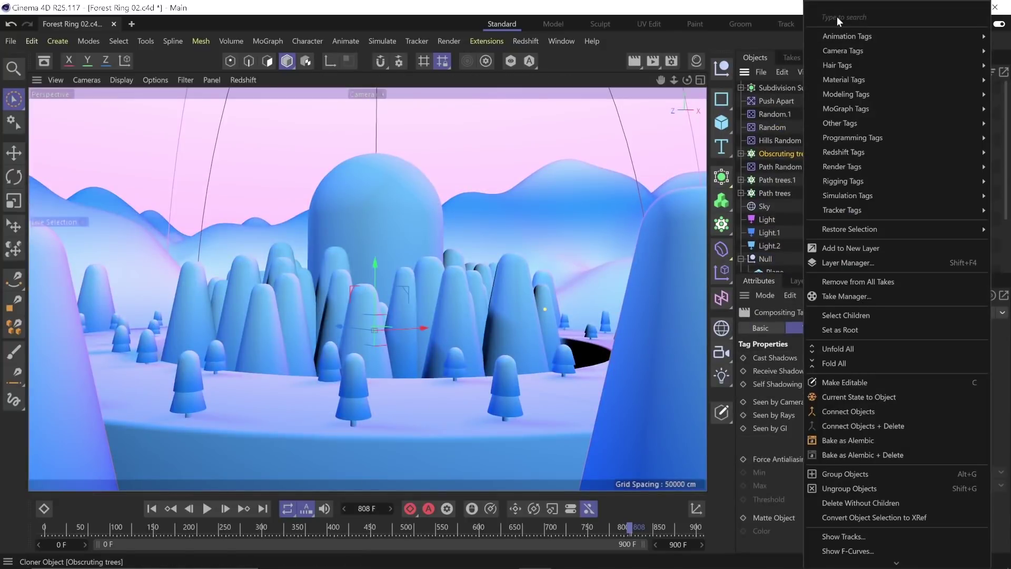
{"action": "type", "text": "comp"}
{"action": "mouse_move", "coordinate": [843, 33]}
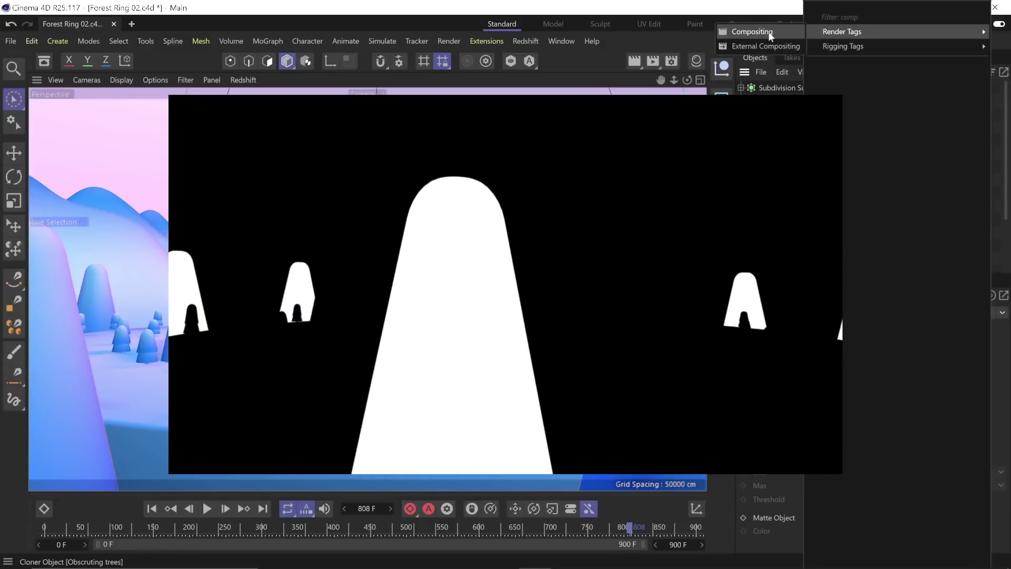
{"action": "left_click", "coordinate": [769, 31]}
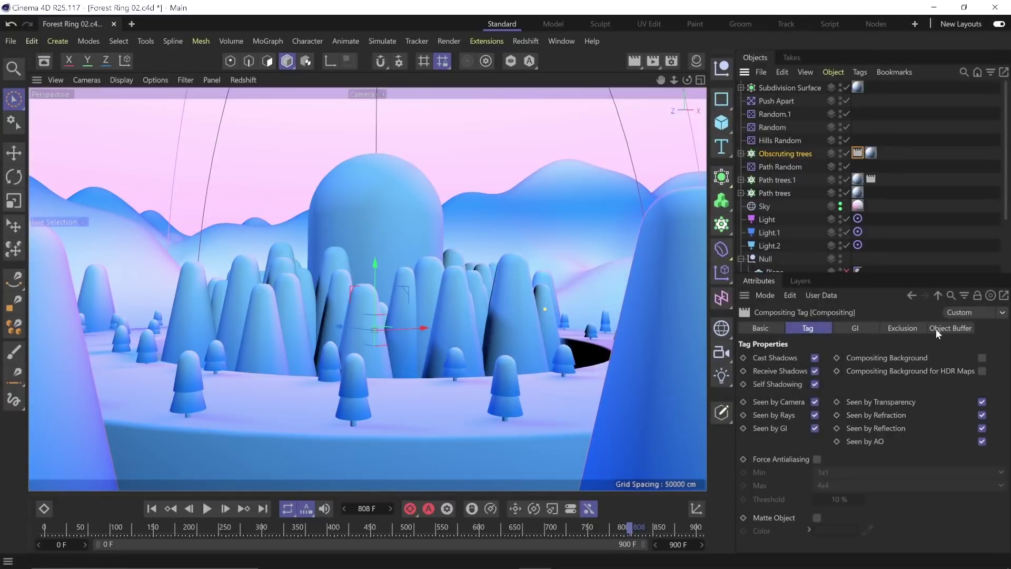
Step: Enable object buffers 1 and 3 on the Obscruting trees cloner's Compositing tag
{"action": "left_click", "coordinate": [936, 329]}
{"action": "left_click", "coordinate": [781, 358]}
{"action": "left_click", "coordinate": [782, 359]}
{"action": "left_click", "coordinate": [782, 387]}
{"action": "left_click", "coordinate": [783, 387]}
{"action": "left_click", "coordinate": [885, 358]}
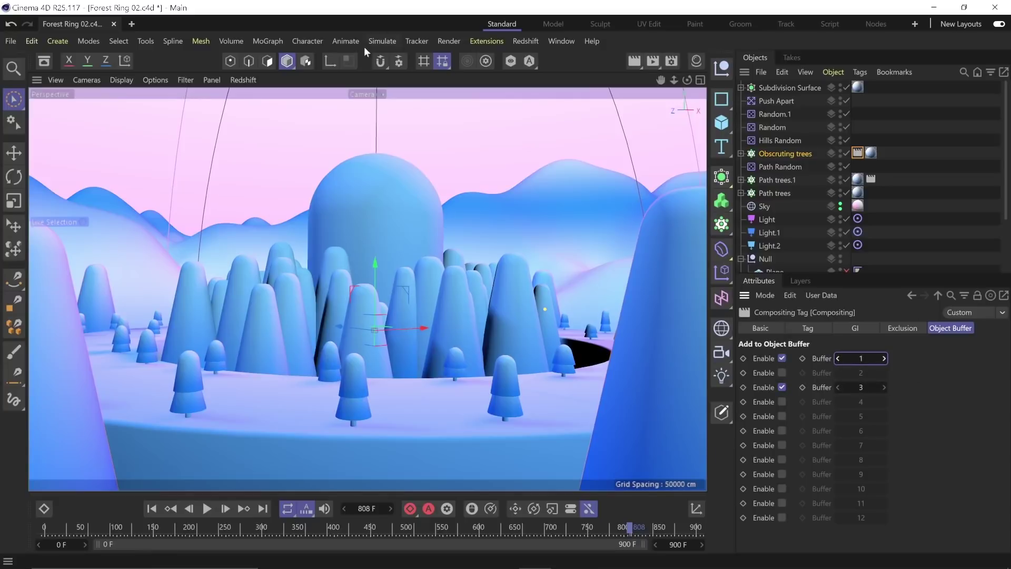
Step: Add three Object Buffer passes to the multi-pass output in the render settings
{"action": "key", "text": "ctrl+b"}
{"action": "left_click_drag", "start_coordinate": [539, 139], "coordinate": [297, 82]}
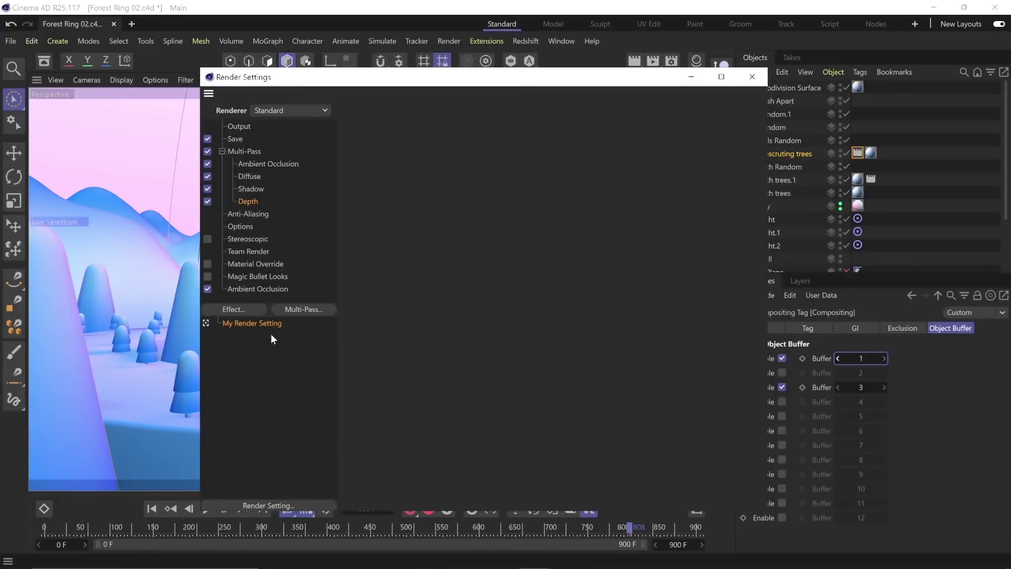
{"action": "left_click", "coordinate": [314, 308]}
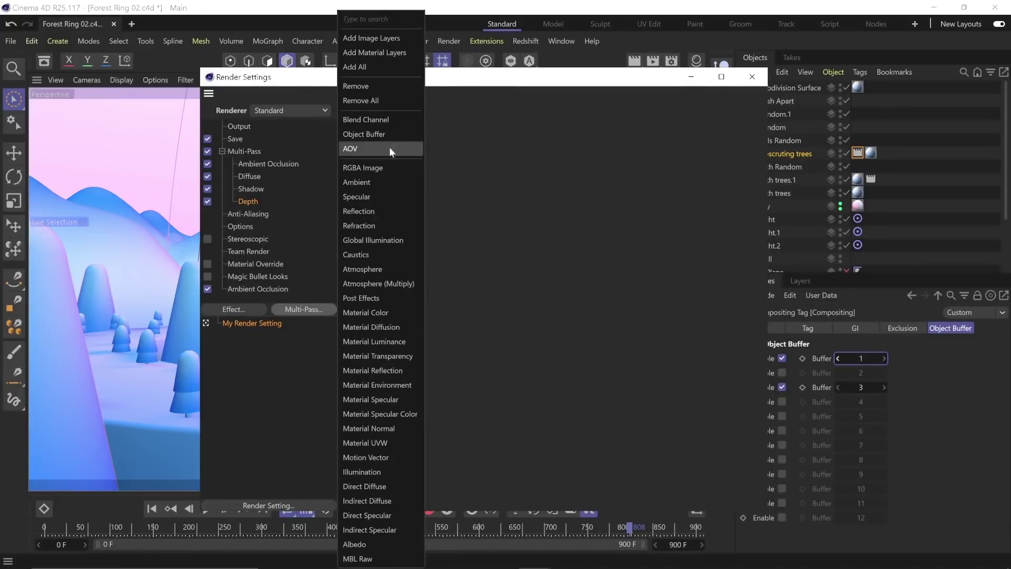
{"action": "left_click", "coordinate": [399, 134]}
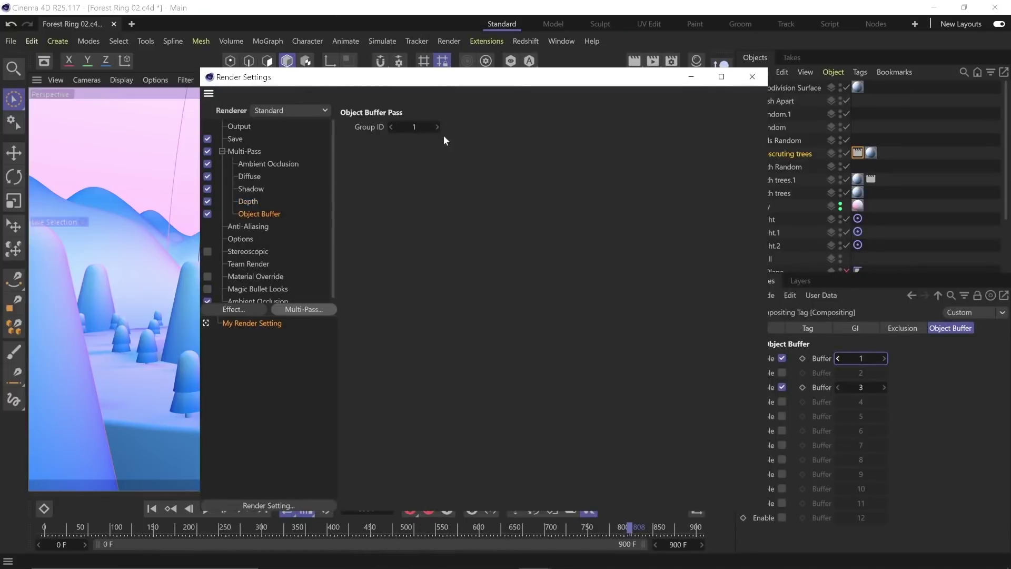
{"action": "left_click", "coordinate": [291, 306]}
{"action": "left_click", "coordinate": [371, 136]}
{"action": "left_click", "coordinate": [304, 309]}
{"action": "left_click", "coordinate": [371, 135]}
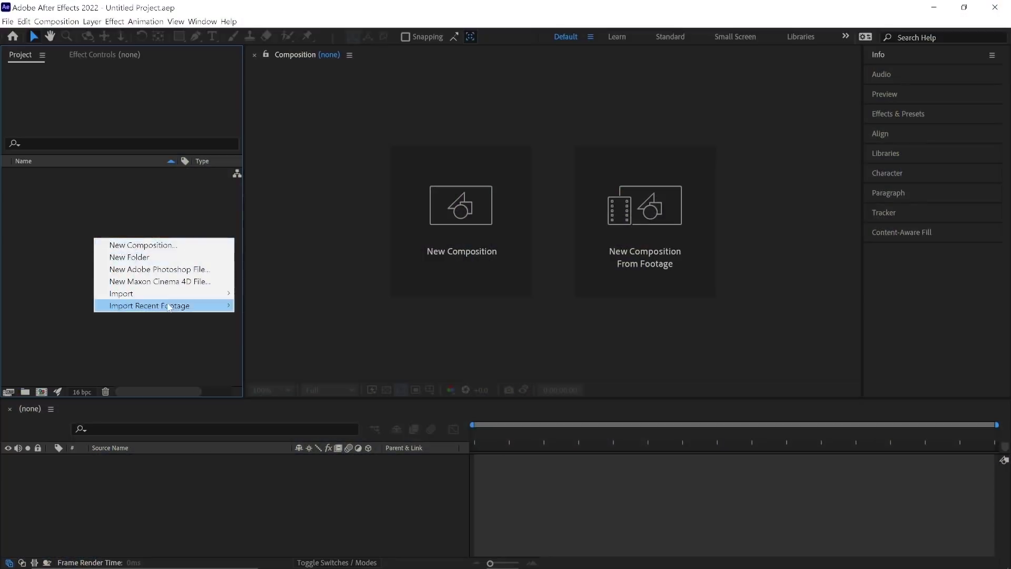
Step: Switch to After Effects, import the Forest Ring.aec file and expand the imported Forest Ring and Special Passes folders
{"action": "mouse_move", "coordinate": [170, 297]}
{"action": "left_click", "coordinate": [274, 296]}
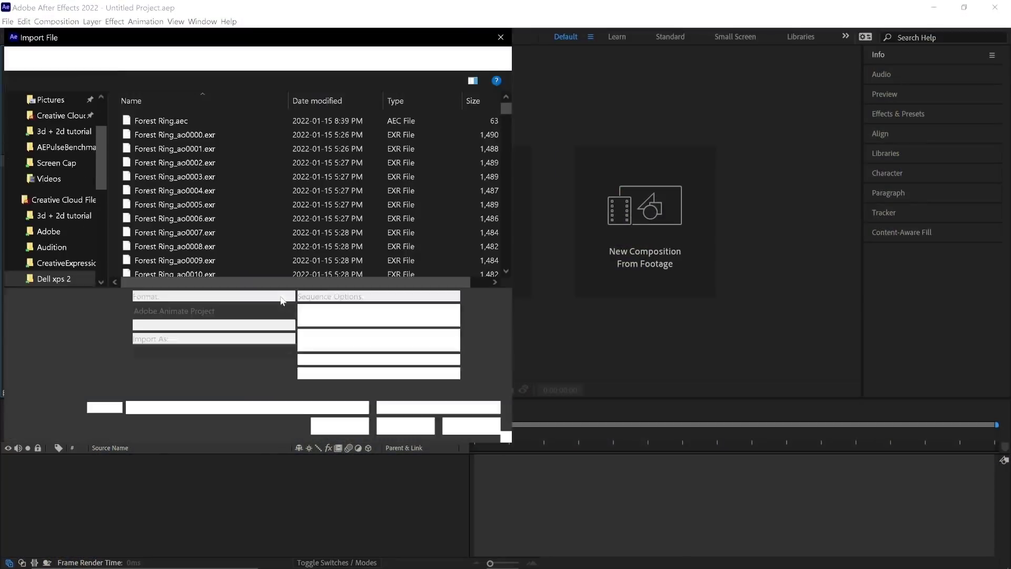
{"action": "left_click", "coordinate": [180, 123]}
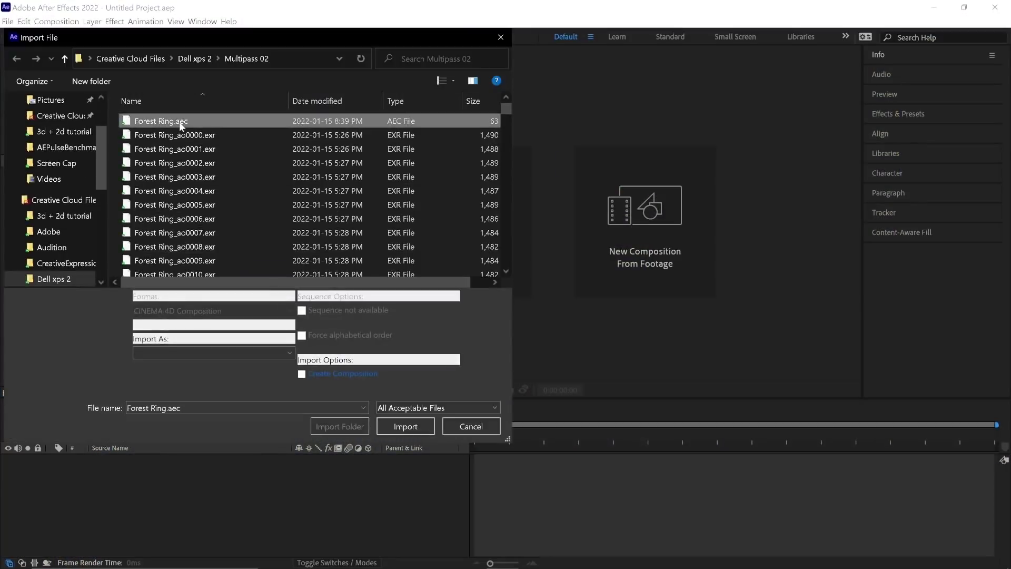
{"action": "left_click", "coordinate": [422, 428]}
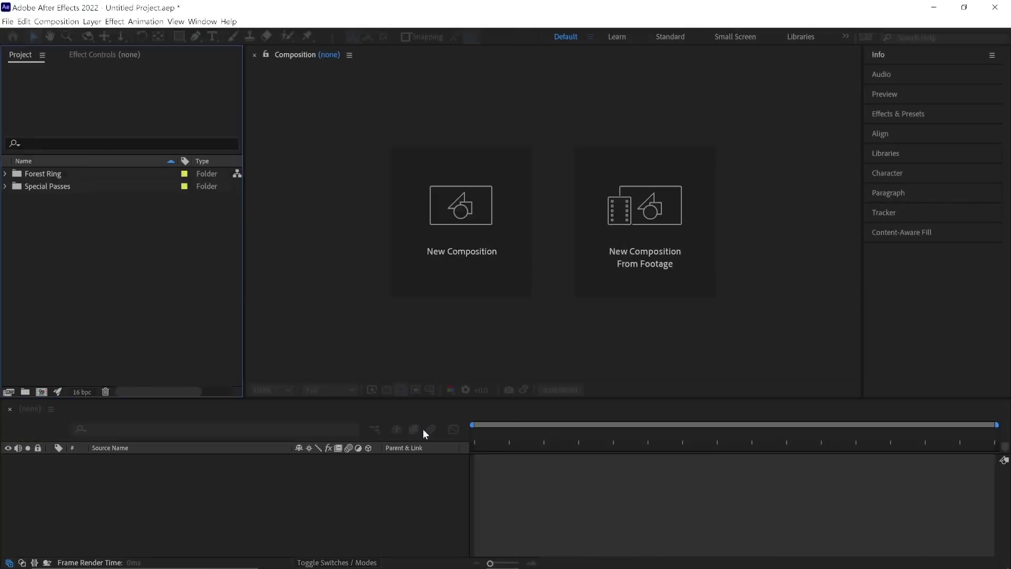
{"action": "left_click", "coordinate": [7, 174]}
{"action": "left_click", "coordinate": [7, 237]}
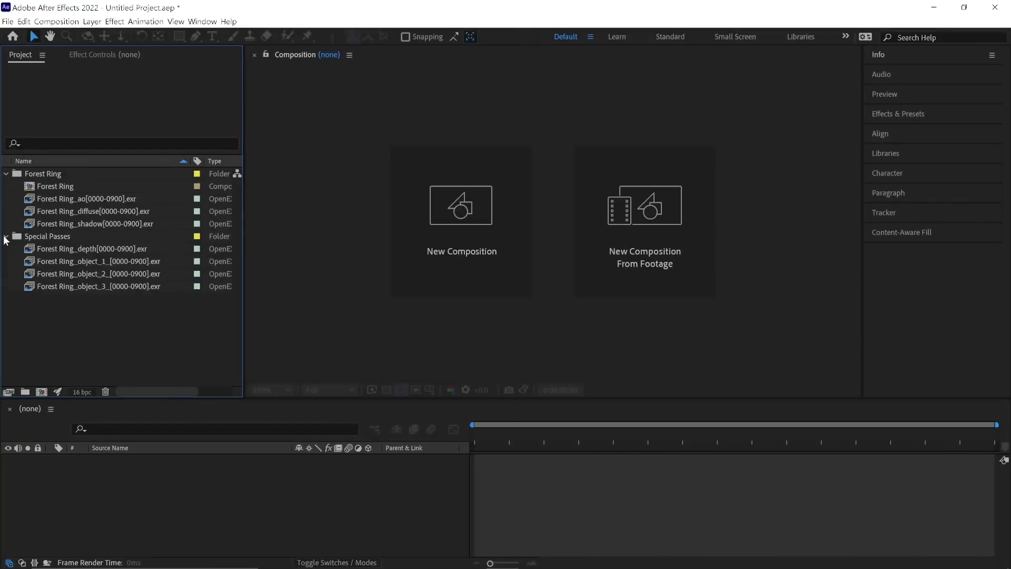
Step: Open the Forest Ring composition, go to 0:00:04:10 and inspect the imported camera and light layers
{"action": "double_click", "coordinate": [57, 187]}
{"action": "left_click_drag", "start_coordinate": [506, 443], "coordinate": [551, 442]}
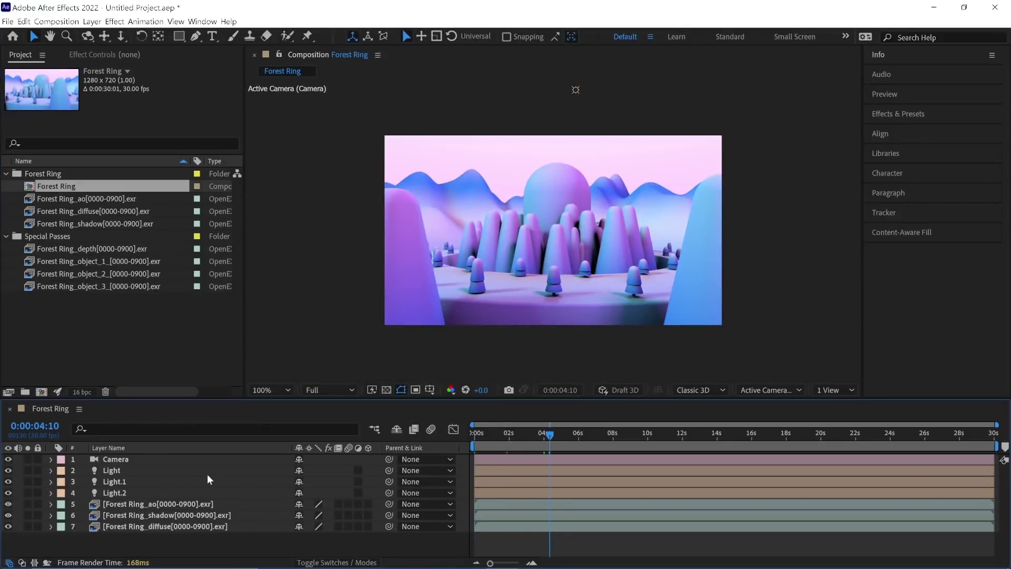
{"action": "left_click", "coordinate": [144, 461]}
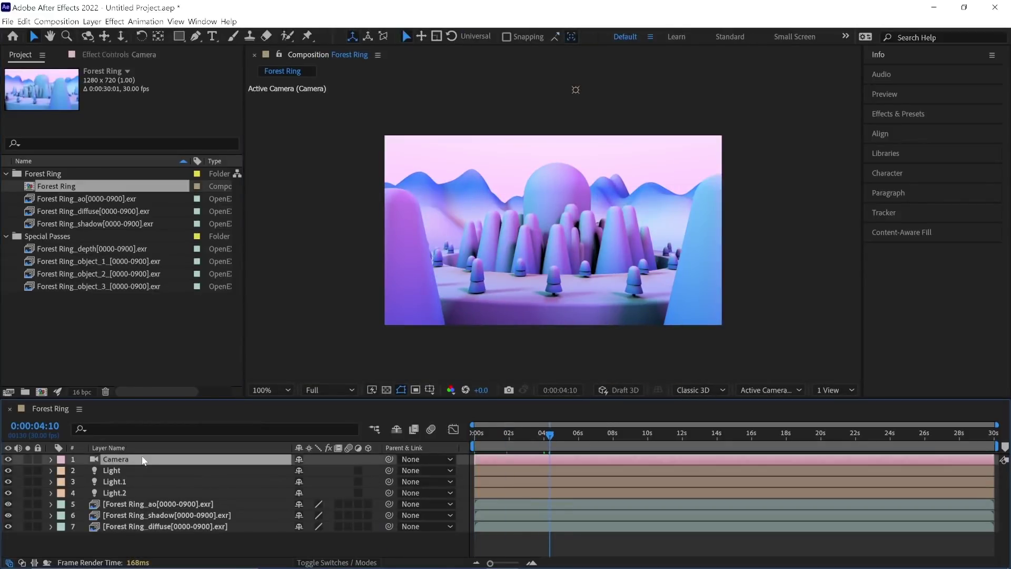
{"action": "left_click", "coordinate": [142, 469]}
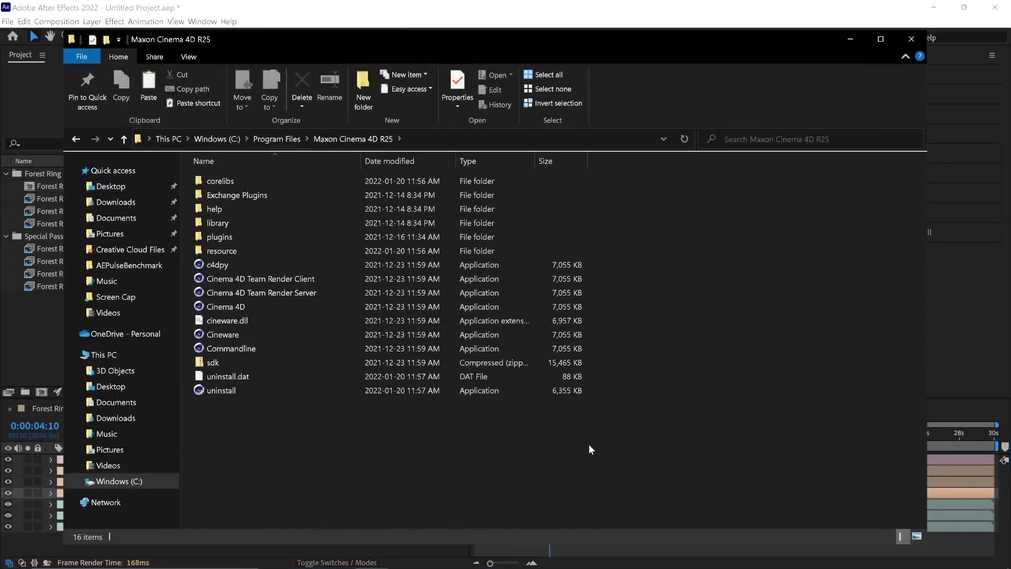
Step: In File Explorer, locate the C4DImporter plug-in in Cinema 4D R25's Exchange Plugins folder, under aftereffects, Importer, Win and CS_CC
{"action": "double_click", "coordinate": [313, 196]}
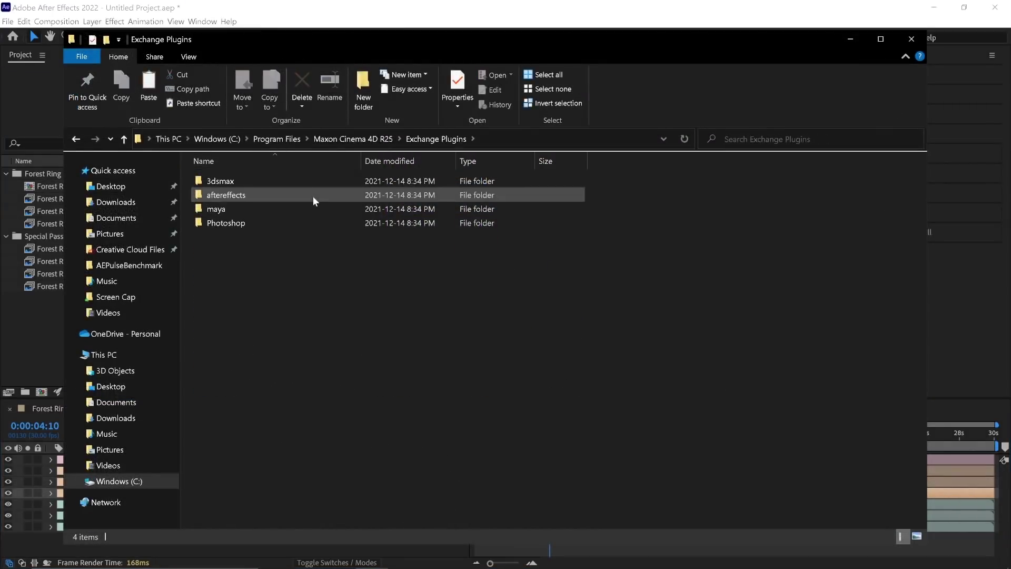
{"action": "double_click", "coordinate": [327, 196]}
{"action": "double_click", "coordinate": [270, 182]}
{"action": "double_click", "coordinate": [270, 181]}
{"action": "double_click", "coordinate": [270, 181]}
{"action": "left_click", "coordinate": [286, 181]}
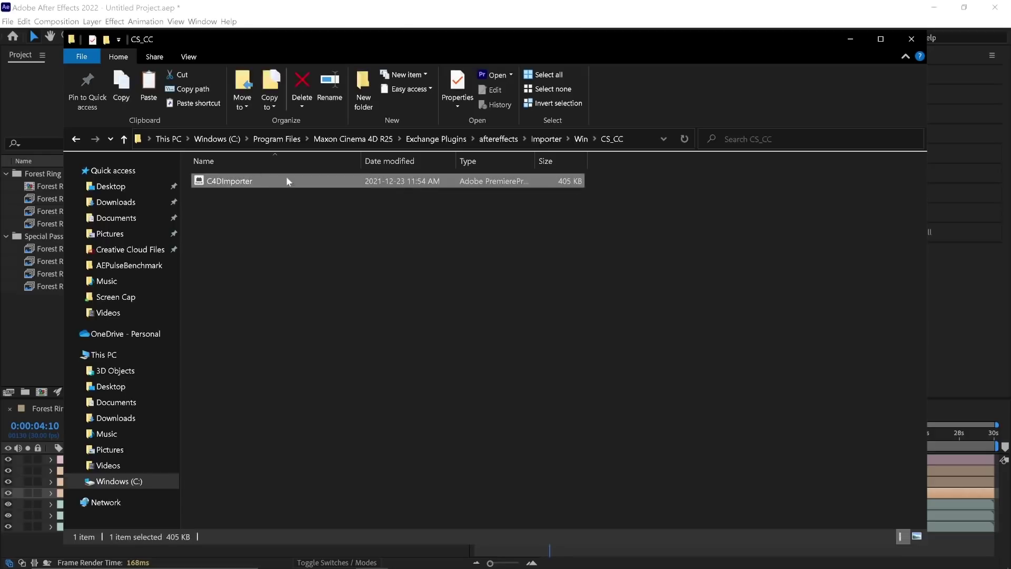
{"action": "left_click", "coordinate": [290, 201]}
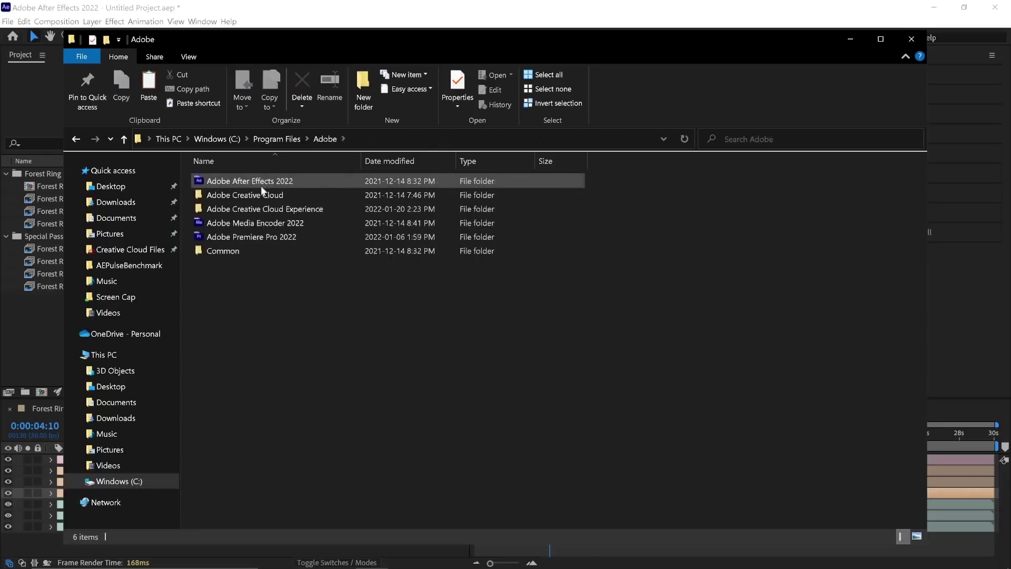
Step: Open the Plug-ins folder inside the Support Files of Adobe After Effects 2022
{"action": "double_click", "coordinate": [317, 182]}
{"action": "double_click", "coordinate": [304, 181]}
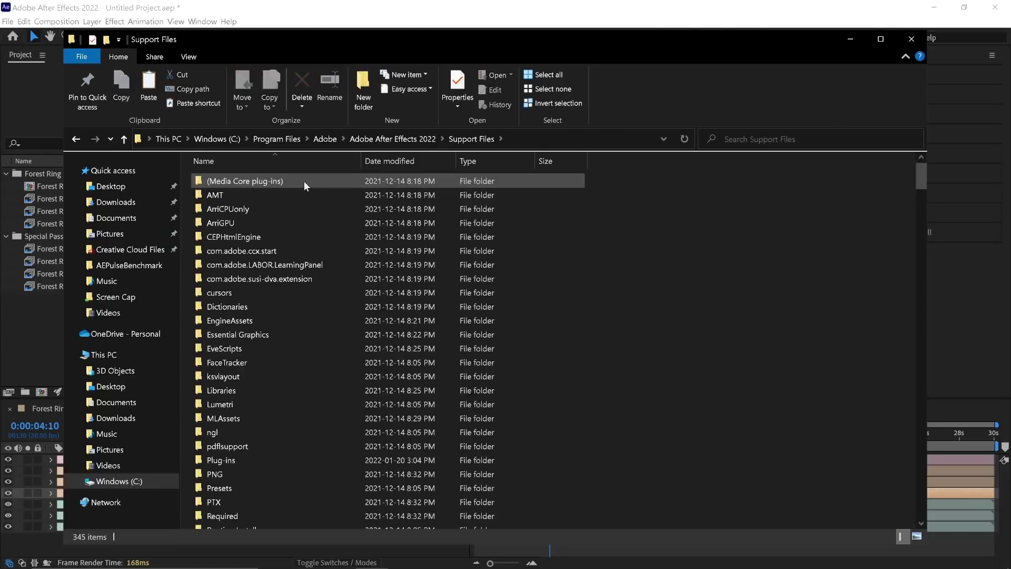
{"action": "double_click", "coordinate": [227, 460]}
{"action": "left_click", "coordinate": [296, 278]}
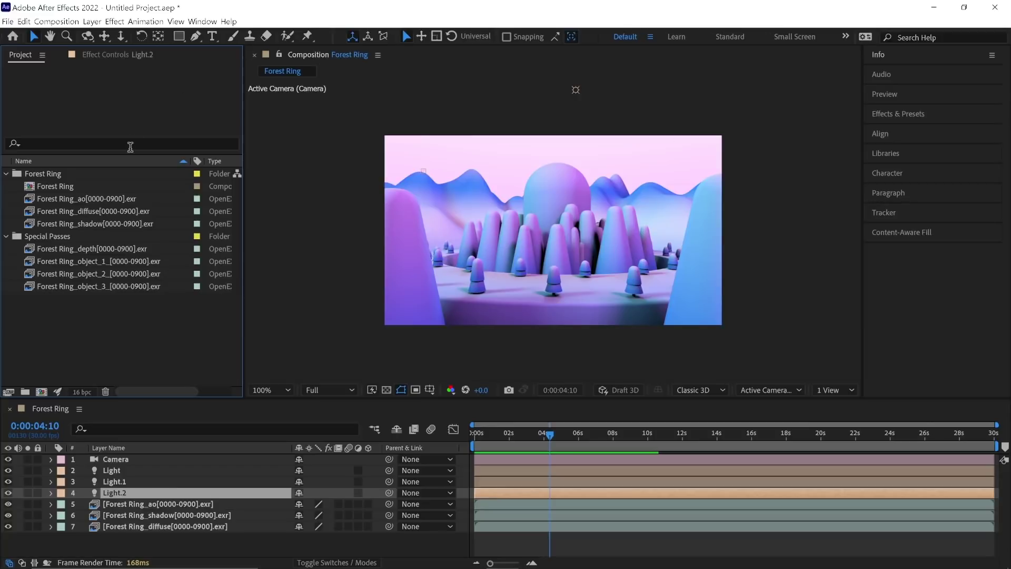
Step: Group the Forest Ring and Special Passes folders in a new project folder named ".aec import"
{"action": "left_click", "coordinate": [6, 174]}
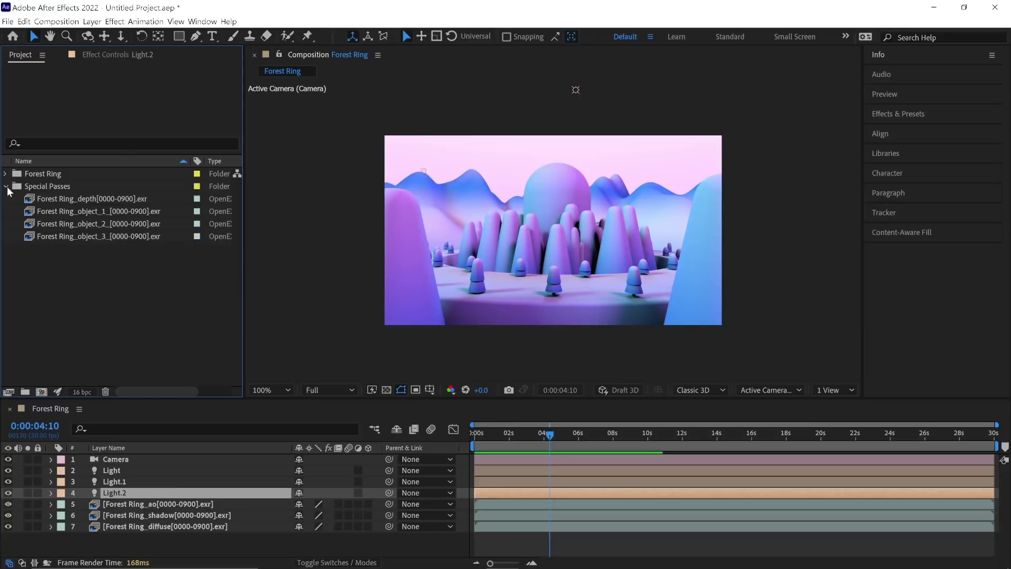
{"action": "left_click", "coordinate": [6, 186]}
{"action": "left_click", "coordinate": [60, 186]}
{"action": "left_click", "coordinate": [55, 175]}
{"action": "left_click", "coordinate": [53, 187], "text": "shift"}
{"action": "left_click_drag", "start_coordinate": [53, 187], "coordinate": [25, 391]}
{"action": "type", "text": ".aec import"}
{"action": "left_click", "coordinate": [40, 215]}
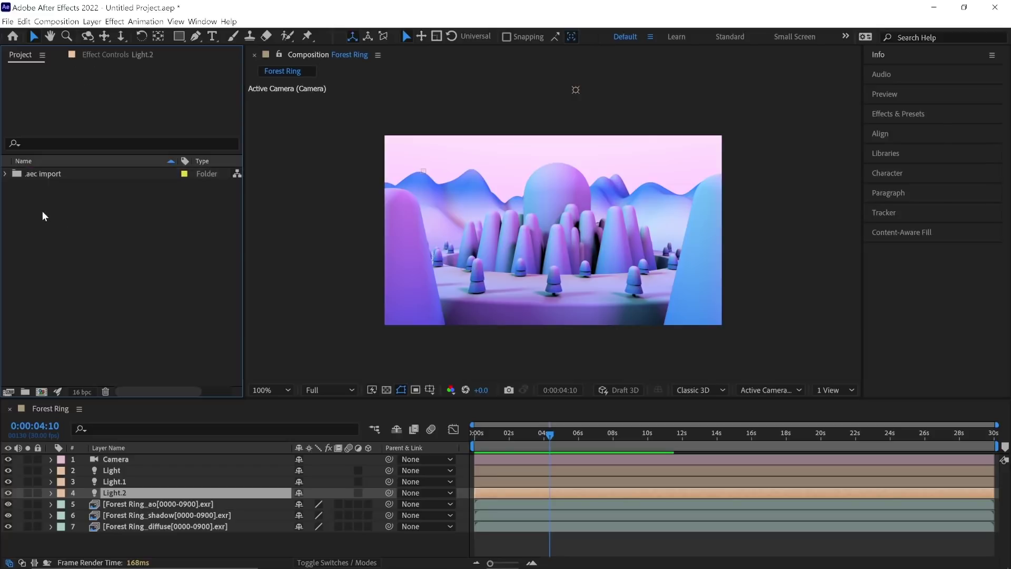
Step: Import the Forest Ring_ao EXR files into the project as an image sequence
{"action": "right_click", "coordinate": [42, 214]}
{"action": "mouse_move", "coordinate": [100, 269]}
{"action": "left_click", "coordinate": [258, 282]}
{"action": "left_click", "coordinate": [424, 417]}
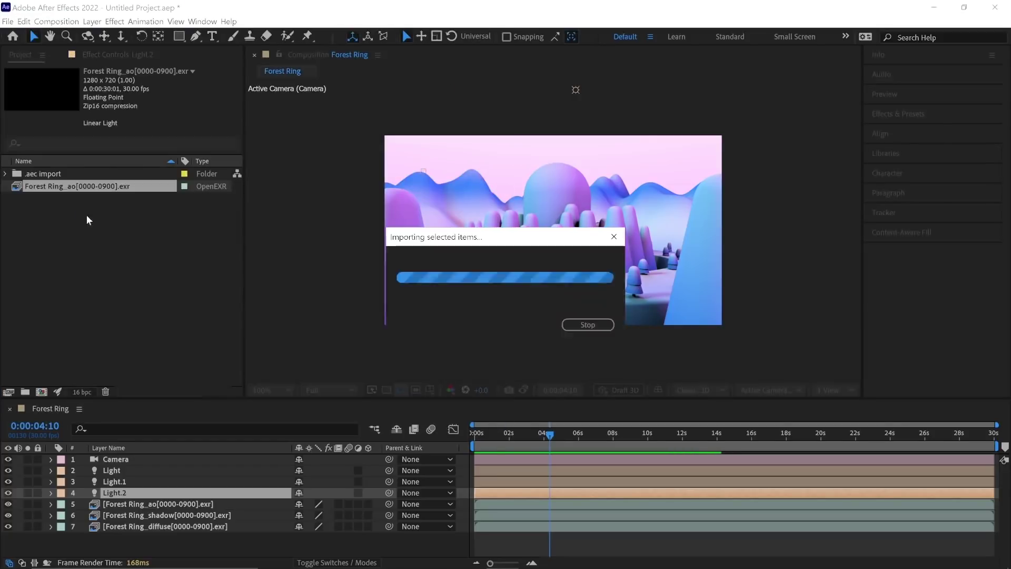
Step: Interpret the separately imported Forest Ring_ao sequence at 30 frames per second
{"action": "right_click", "coordinate": [56, 190]}
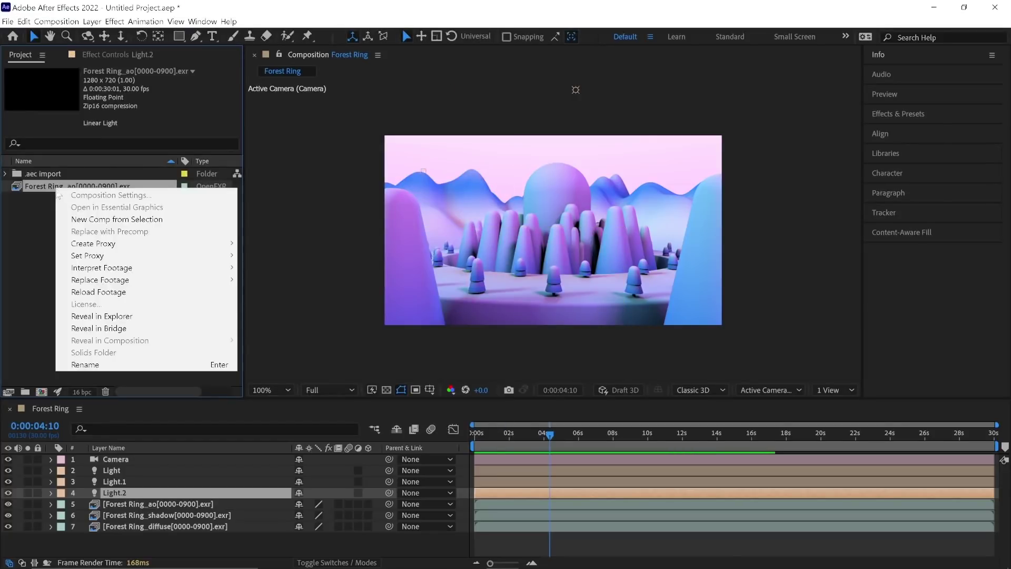
{"action": "mouse_move", "coordinate": [138, 270]}
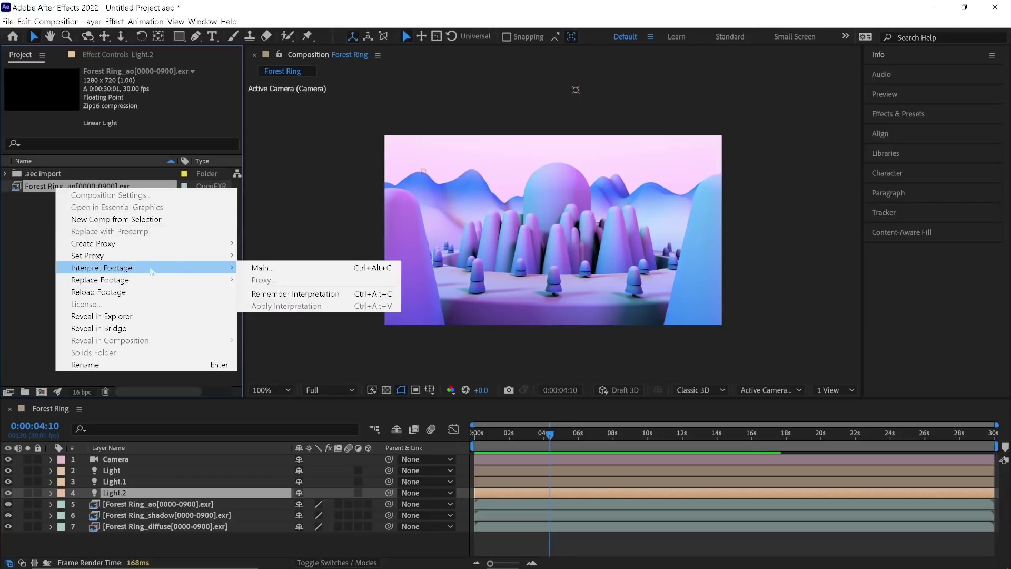
{"action": "left_click", "coordinate": [293, 270]}
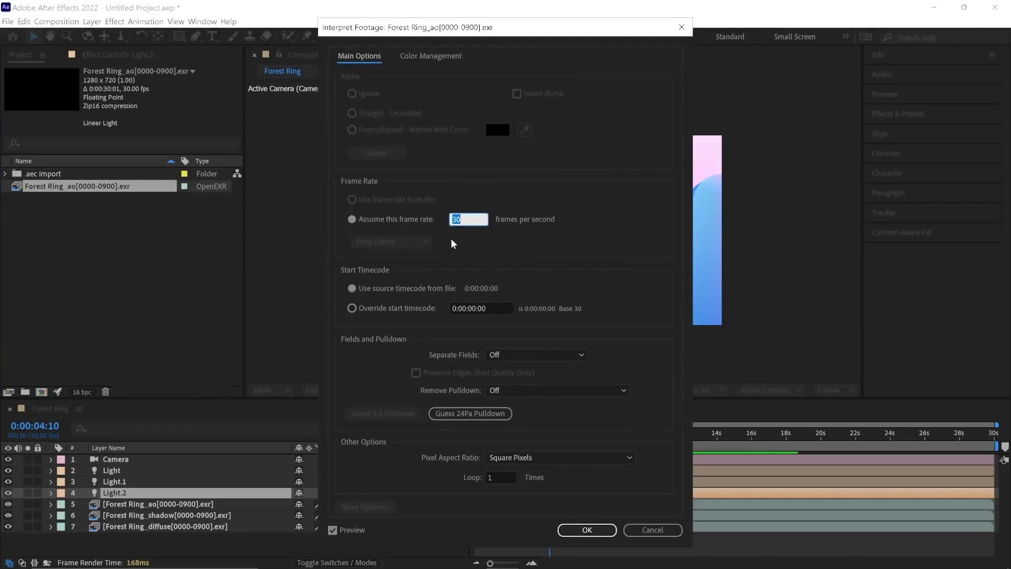
{"action": "left_click", "coordinate": [545, 241]}
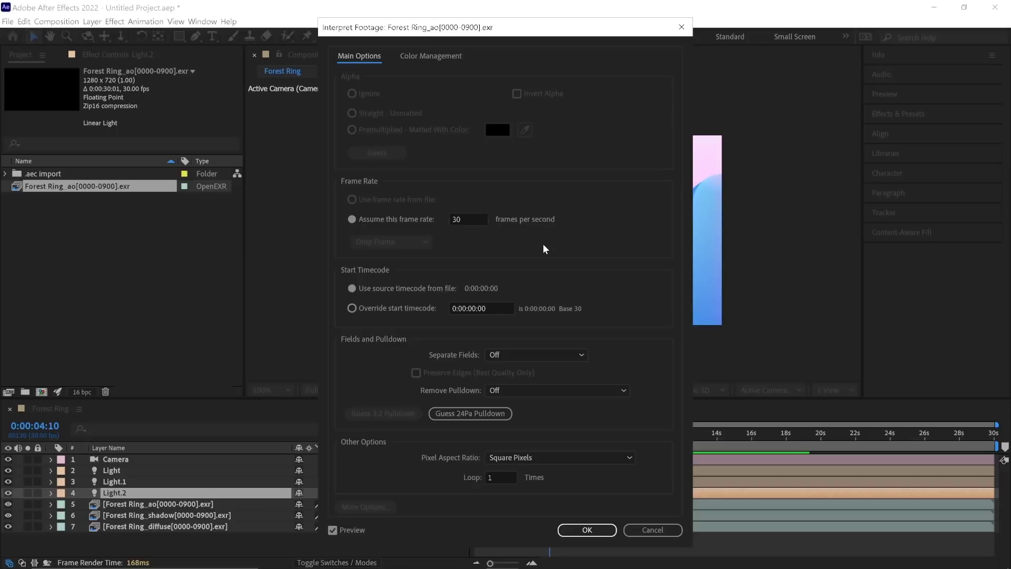
{"action": "left_click", "coordinate": [587, 530]}
Step: Create a composition from the Forest Ring_ao sequence and add the depth pass and three object buffer passes to it
{"action": "left_click_drag", "start_coordinate": [97, 187], "coordinate": [41, 392]}
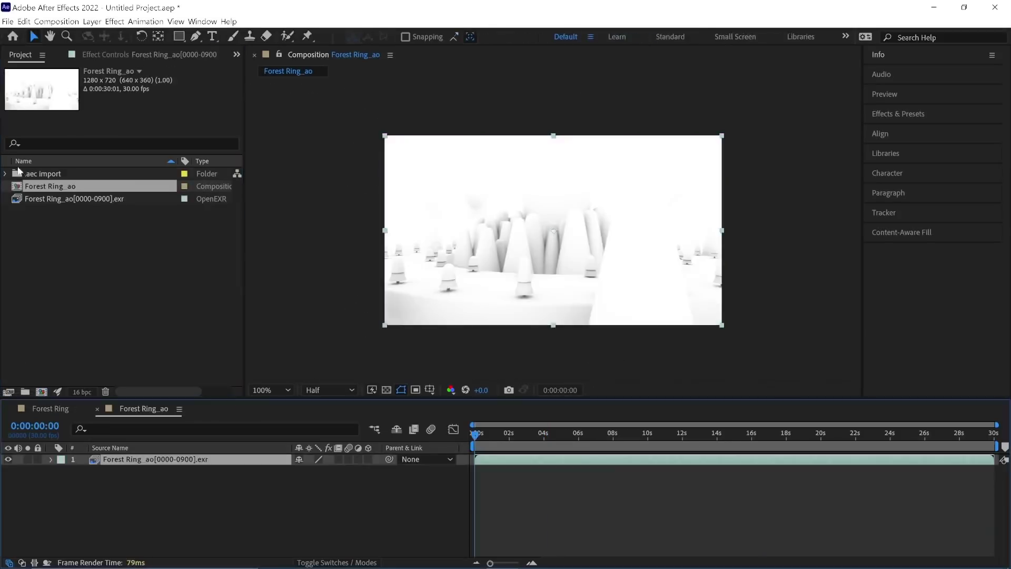
{"action": "left_click", "coordinate": [319, 503]}
{"action": "left_click", "coordinate": [94, 274]}
{"action": "left_click", "coordinate": [18, 198]}
{"action": "left_click", "coordinate": [88, 212]}
{"action": "left_click", "coordinate": [84, 249], "text": "shift"}
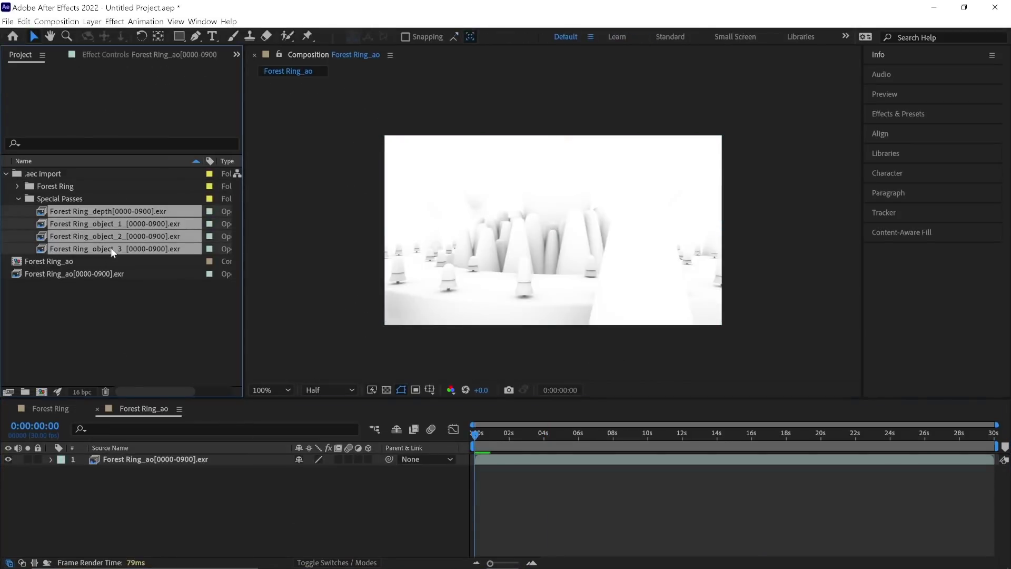
{"action": "key", "text": "ctrl+/"}
Step: Add the Forest Ring diffuse and shadow passes below the ambient occlusion layer
{"action": "left_click", "coordinate": [17, 199]}
{"action": "left_click", "coordinate": [17, 186]}
{"action": "left_click", "coordinate": [108, 223]}
{"action": "left_click", "coordinate": [115, 236], "text": "shift"}
{"action": "left_click_drag", "start_coordinate": [115, 237], "coordinate": [177, 532]}
Step: Hide the depth layer and the three object buffer layers in the Forest Ring_ao composition
{"action": "left_click", "coordinate": [113, 460]}
{"action": "left_click", "coordinate": [113, 493], "text": "shift"}
{"action": "left_click", "coordinate": [9, 471]}
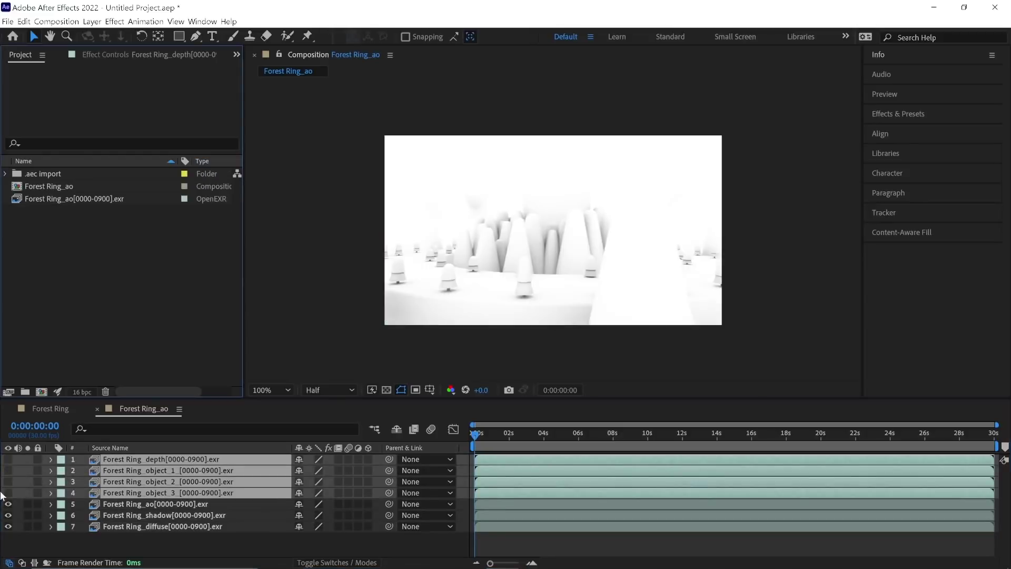
Step: Set the blending mode of the ambient occlusion and shadow layers to Multiply
{"action": "left_click", "coordinate": [150, 505]}
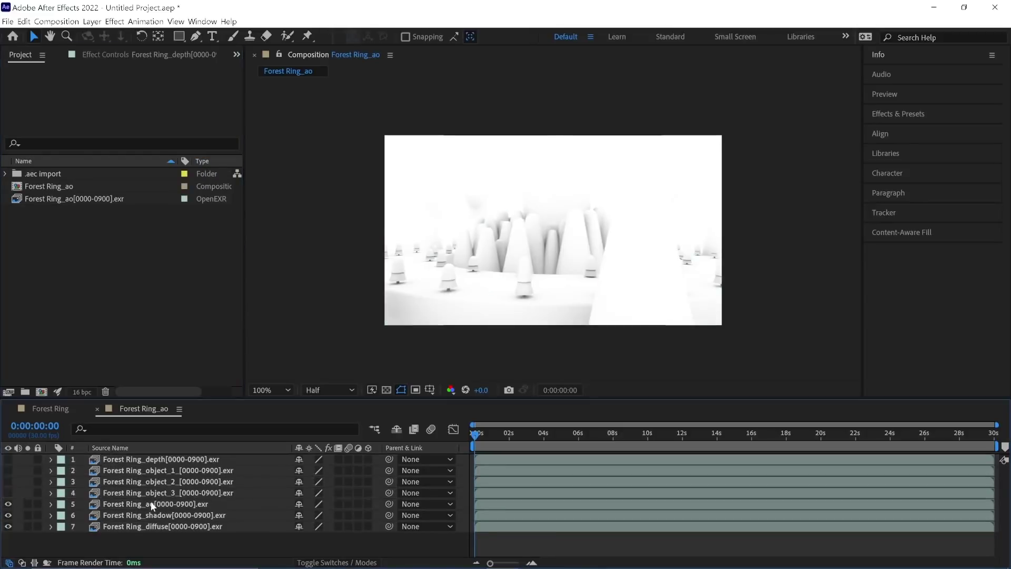
{"action": "left_click", "coordinate": [151, 515], "text": "shift"}
{"action": "left_click", "coordinate": [316, 563]}
{"action": "left_click", "coordinate": [319, 504]}
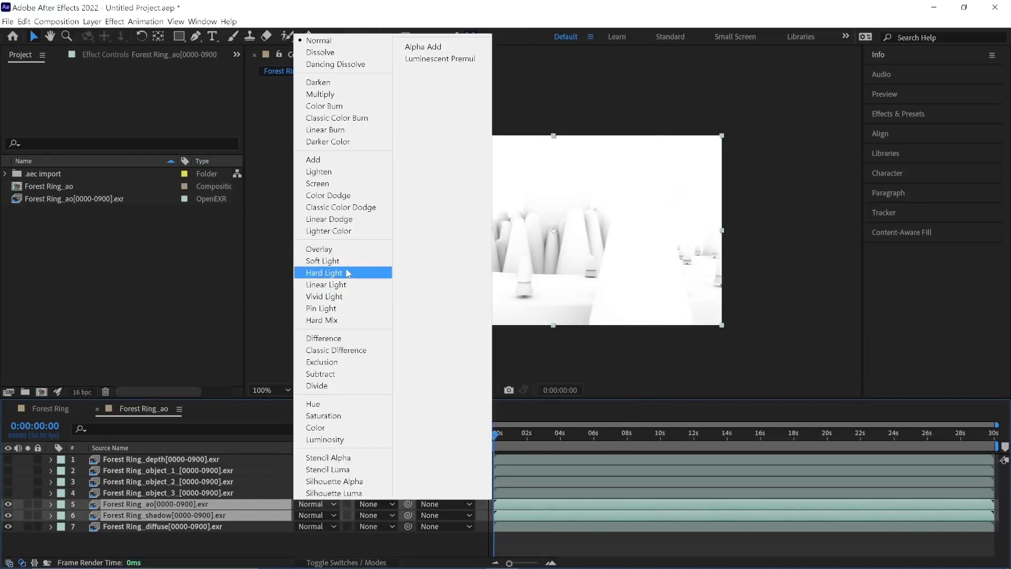
{"action": "left_click", "coordinate": [327, 94]}
{"action": "left_click", "coordinate": [199, 513]}
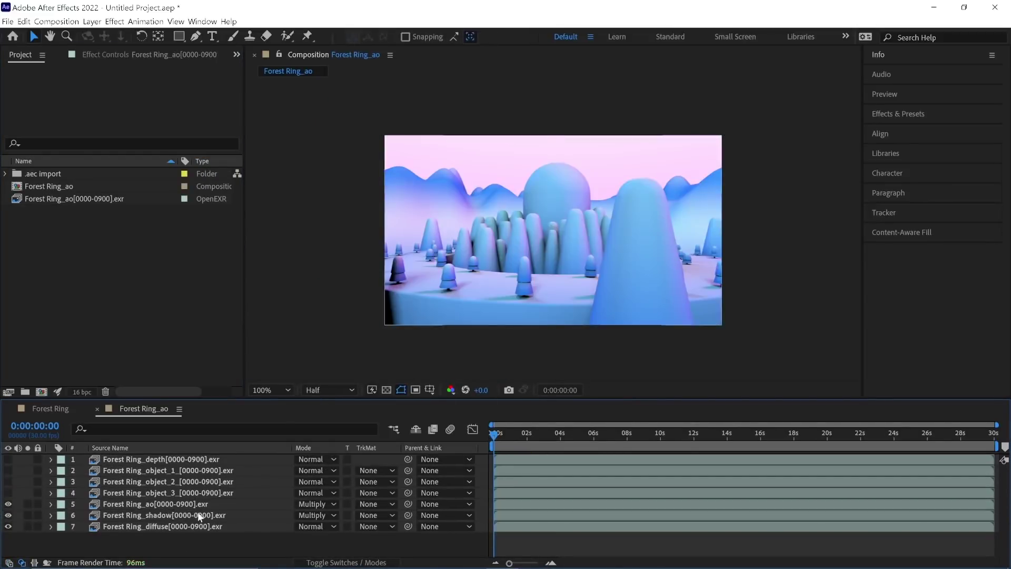
Step: Lower the opacity of the ambient occlusion and shadow layers to about 64% and collapse their properties
{"action": "left_click", "coordinate": [205, 506], "text": "shift"}
{"action": "key", "text": "t"}
{"action": "left_click_drag", "start_coordinate": [303, 516], "coordinate": [283, 520]}
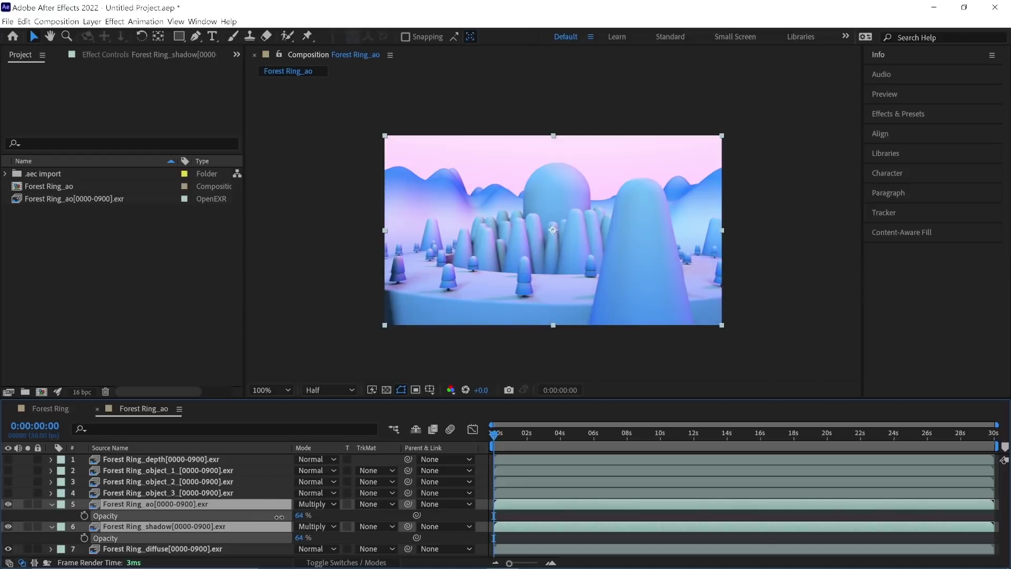
{"action": "left_click", "coordinate": [206, 518]}
{"action": "left_click", "coordinate": [51, 504]}
{"action": "left_click", "coordinate": [51, 516]}
{"action": "left_click_drag", "start_coordinate": [8, 493], "coordinate": [8, 459]}
{"action": "left_click", "coordinate": [200, 492]}
{"action": "left_click", "coordinate": [105, 458], "text": "shift"}
{"action": "left_click", "coordinate": [8, 460]}
{"action": "left_click", "coordinate": [80, 542]}
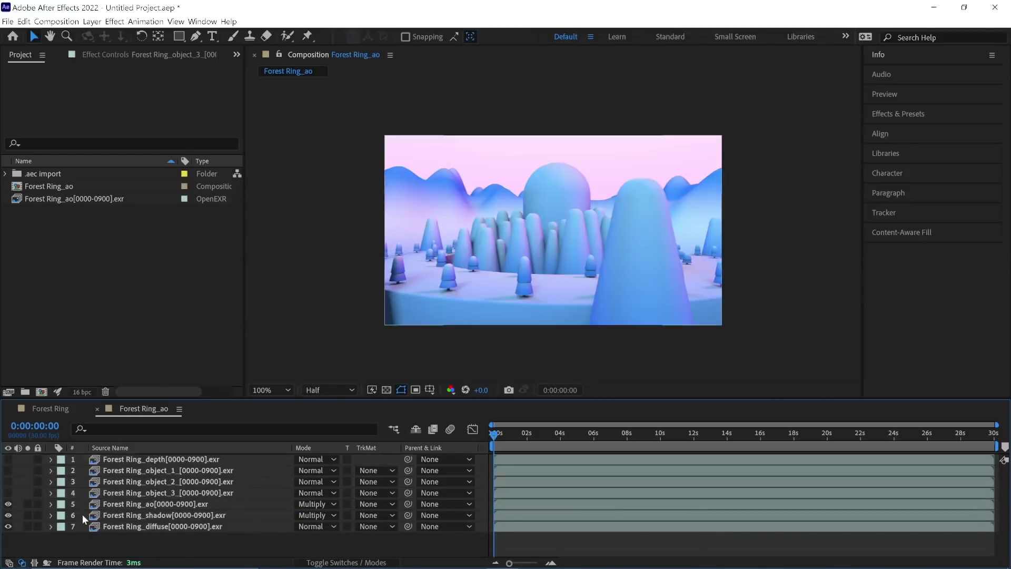
Step: Import Forest Ring 02.c4d and place it as the topmost layer of the Forest Ring_ao composition
{"action": "double_click", "coordinate": [74, 259]}
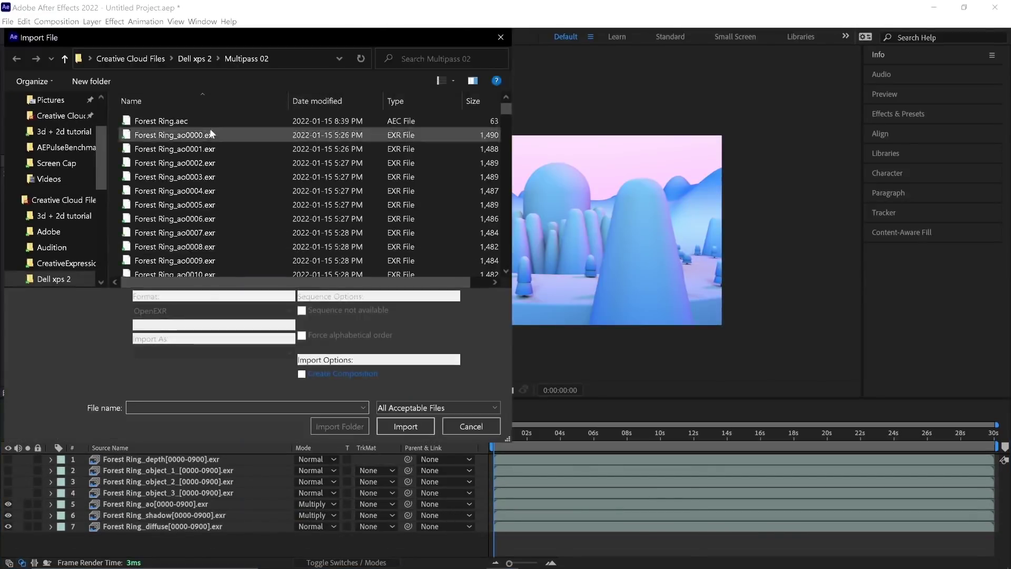
{"action": "left_click", "coordinate": [183, 213]}
{"action": "left_click", "coordinate": [425, 424]}
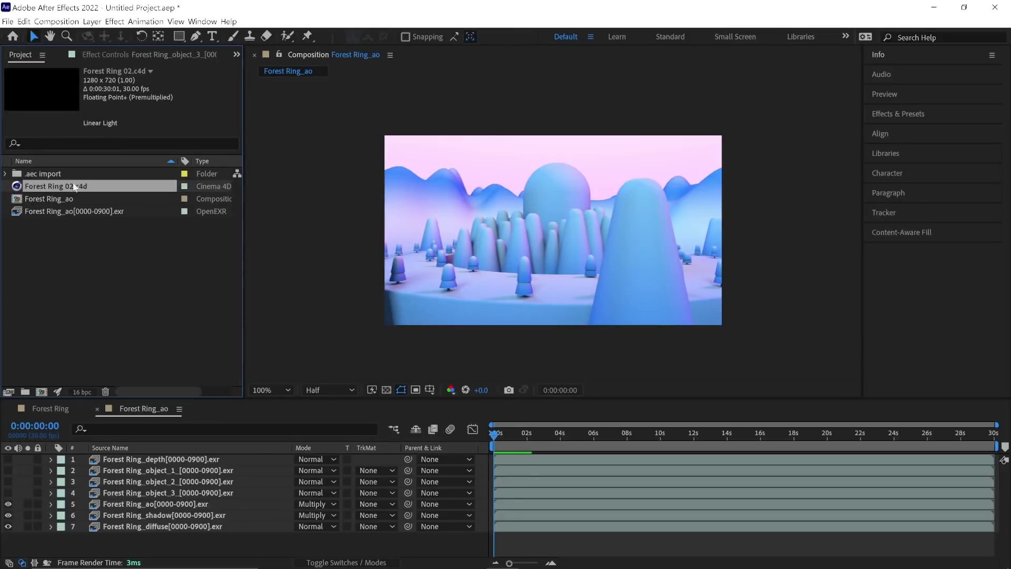
{"action": "left_click_drag", "start_coordinate": [74, 187], "coordinate": [108, 470]}
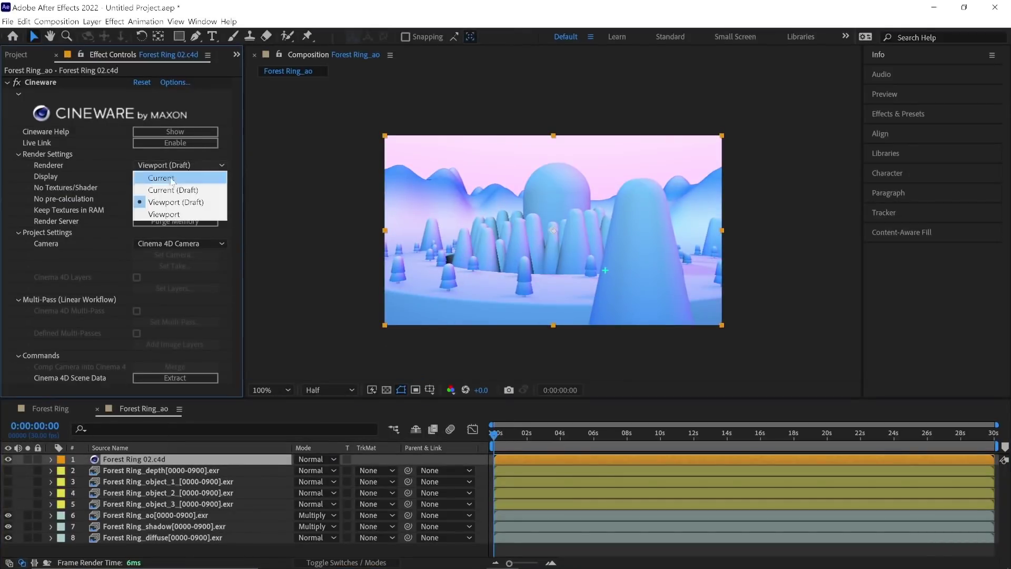
Step: Set the Cineware renderer to Current and choose the second Object Buffer as its Cinema 4D multi-pass
{"action": "left_click", "coordinate": [172, 180]}
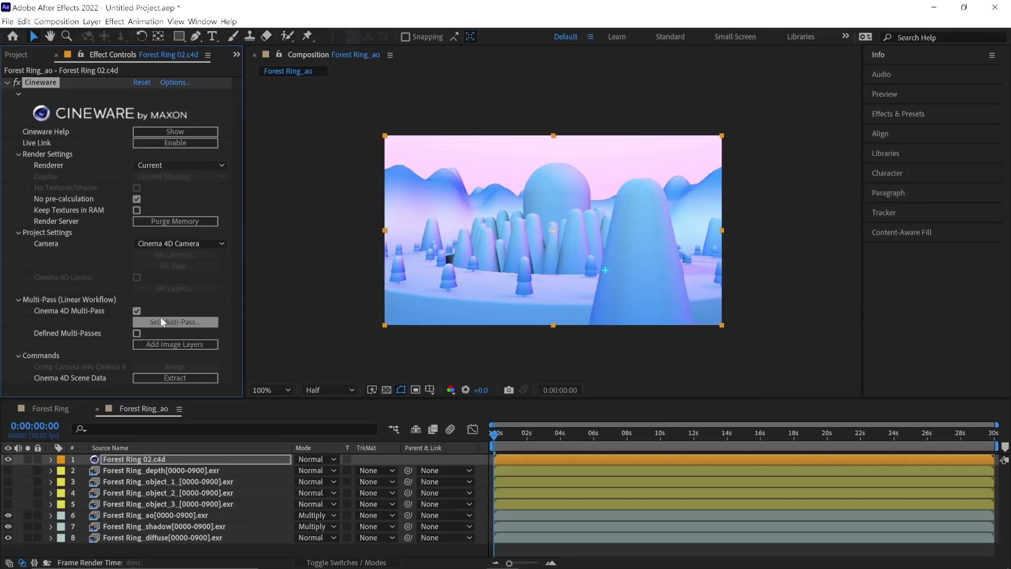
{"action": "left_click", "coordinate": [163, 321]}
{"action": "left_click", "coordinate": [491, 289]}
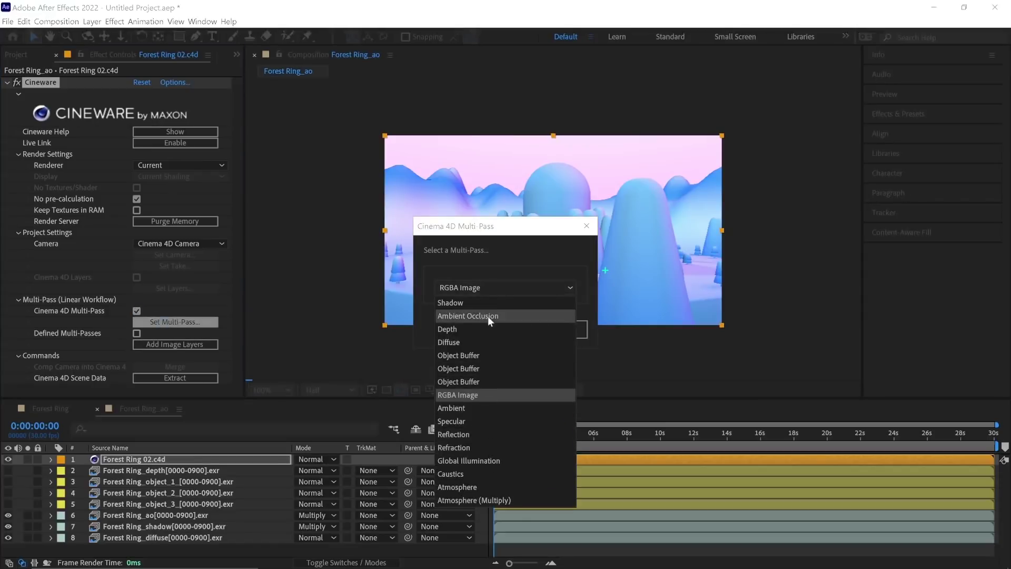
{"action": "left_click", "coordinate": [489, 364]}
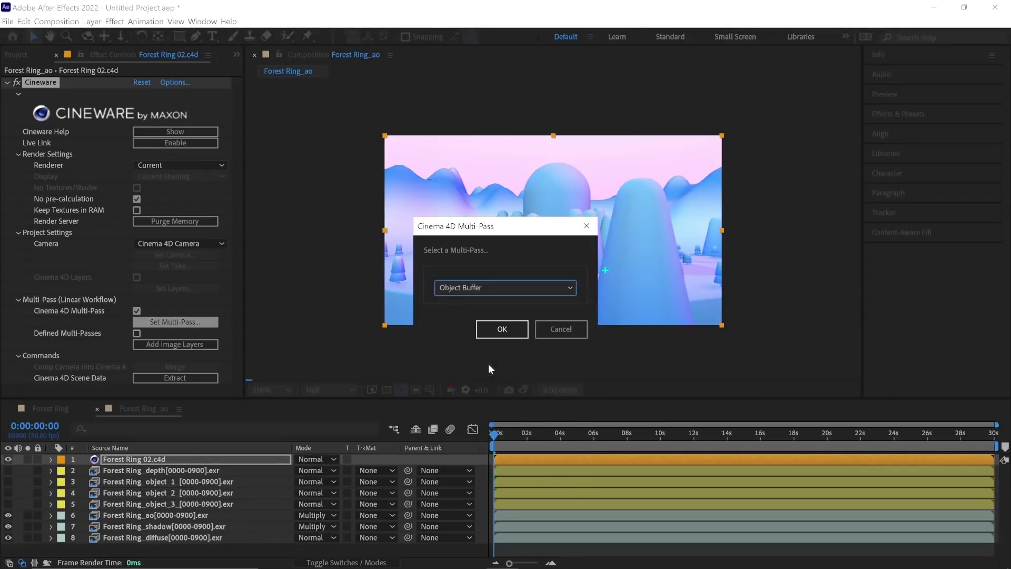
{"action": "left_click", "coordinate": [507, 326]}
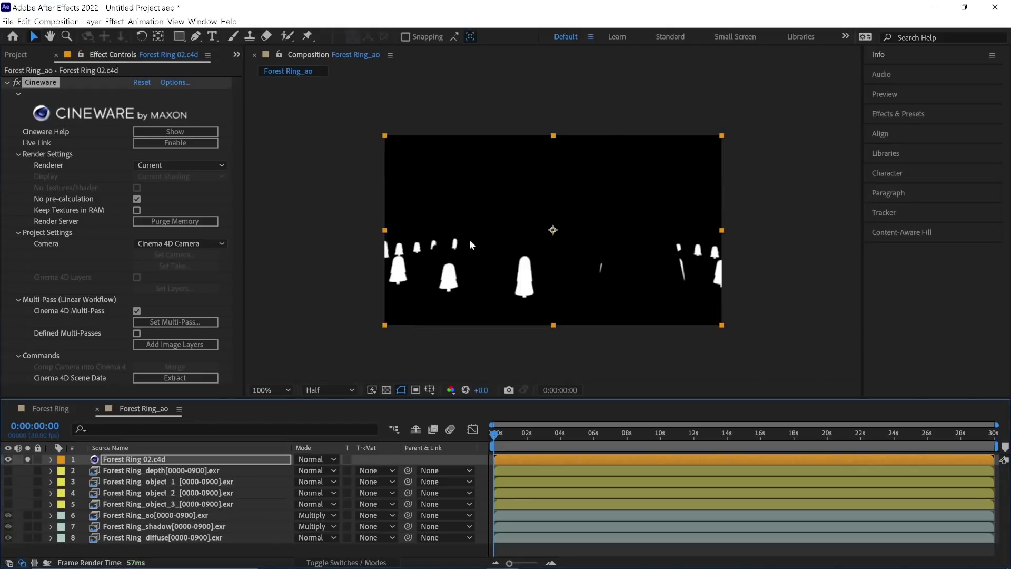
Step: Hide the Forest Ring 02.c4d layer, then extract its Cinema 4D scene data into the composition
{"action": "left_click", "coordinate": [10, 459]}
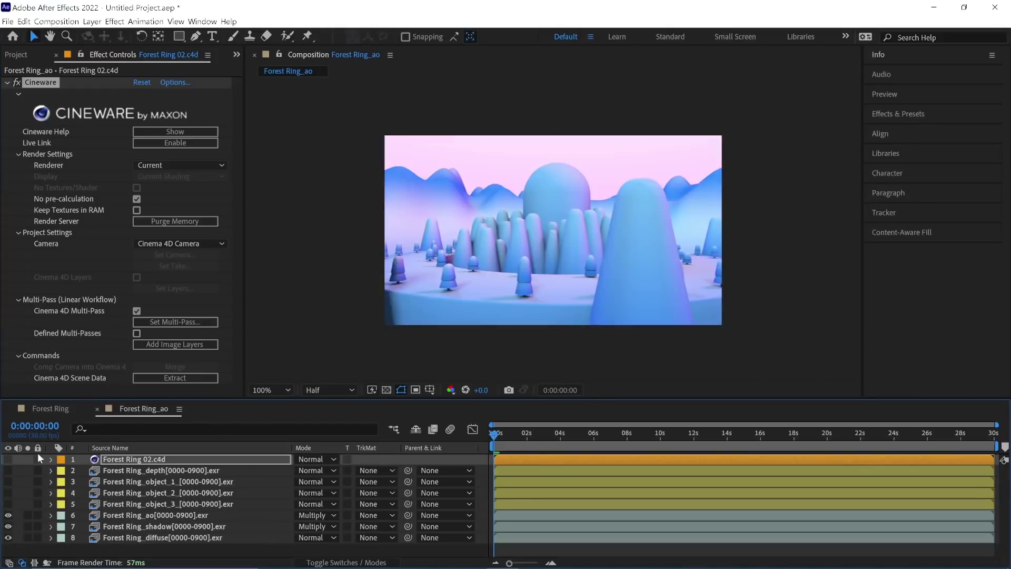
{"action": "left_click", "coordinate": [185, 379]}
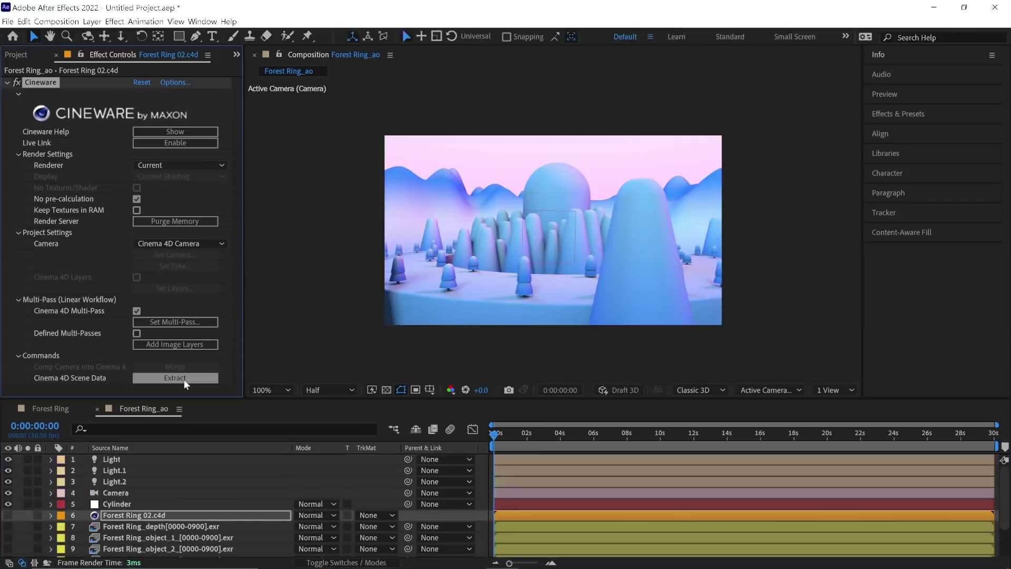
{"action": "left_click_drag", "start_coordinate": [348, 399], "coordinate": [346, 337]}
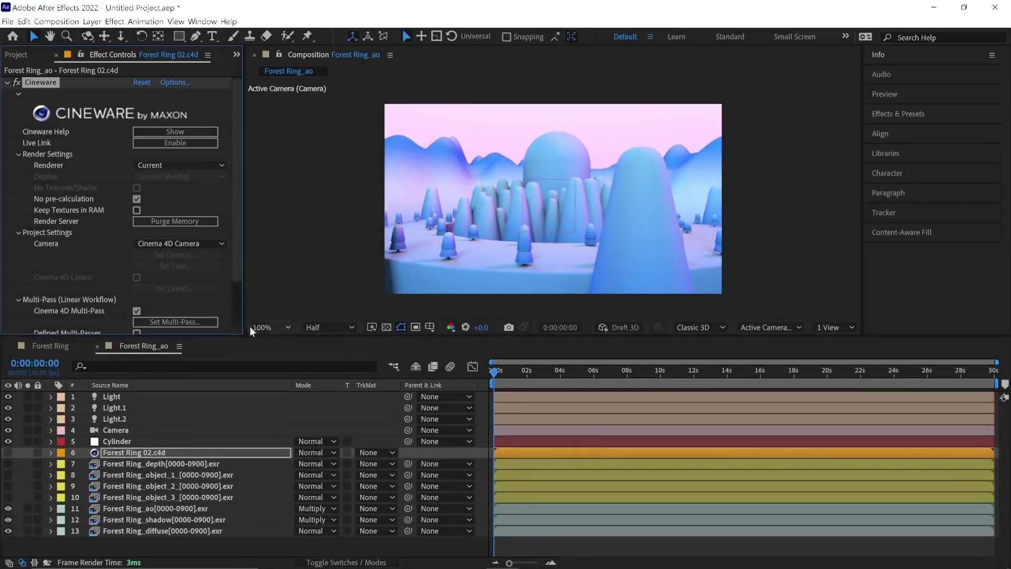
Step: Inspect the extracted lights, camera and Cylinder null, and scrub the composition to about 5 seconds
{"action": "left_click", "coordinate": [129, 399]}
{"action": "left_click", "coordinate": [130, 408]}
{"action": "left_click", "coordinate": [131, 418]}
{"action": "left_click", "coordinate": [132, 430]}
{"action": "left_click", "coordinate": [131, 442]}
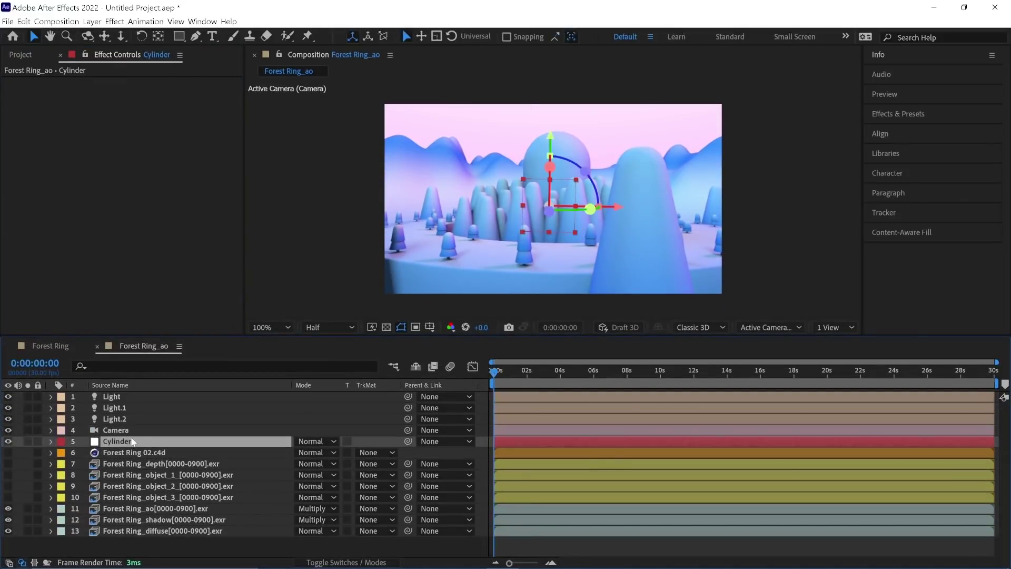
{"action": "left_click_drag", "start_coordinate": [514, 381], "coordinate": [581, 393]}
{"action": "left_click", "coordinate": [589, 544]}
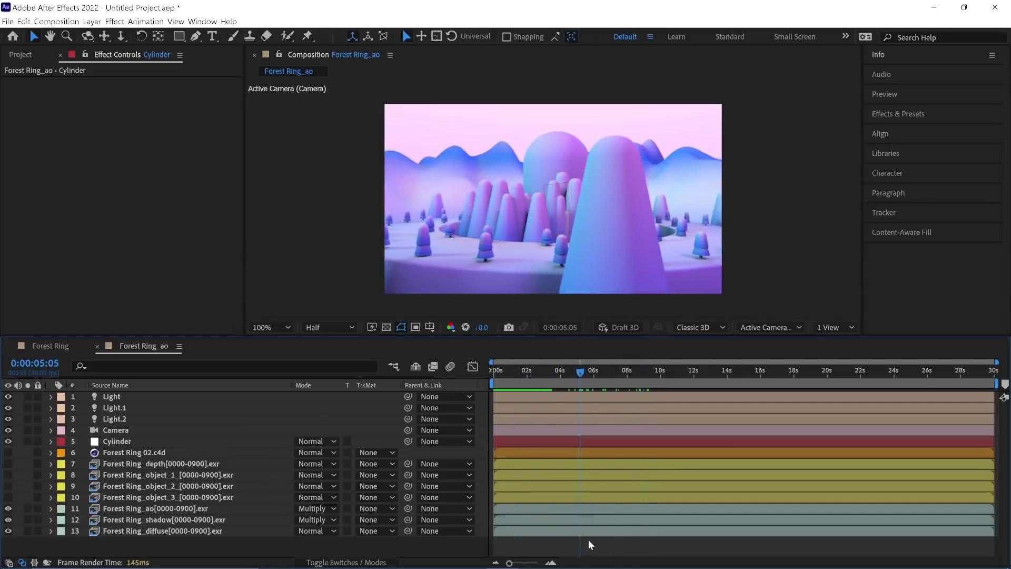
Step: Reveal the extracted camera's keyframed properties in Forest Ring_ao and select its position and X, Y and Z rotation keyframes
{"action": "left_click", "coordinate": [566, 431]}
{"action": "key", "text": "u"}
{"action": "key", "text": "u"}
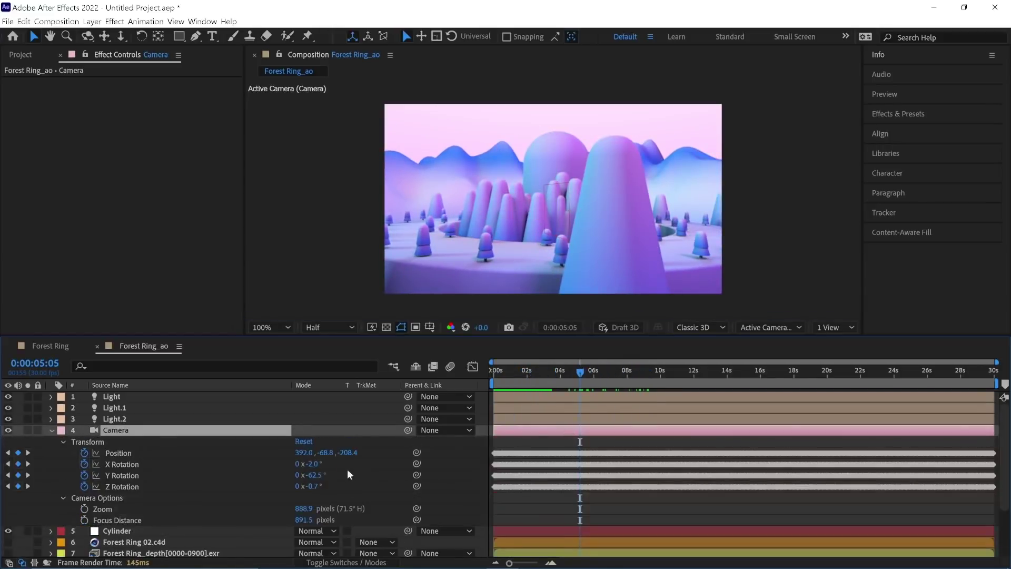
{"action": "left_click", "coordinate": [144, 453]}
{"action": "left_click", "coordinate": [146, 464], "text": "shift"}
{"action": "left_click", "coordinate": [145, 475], "text": "shift"}
{"action": "left_click", "coordinate": [142, 487], "text": "shift"}
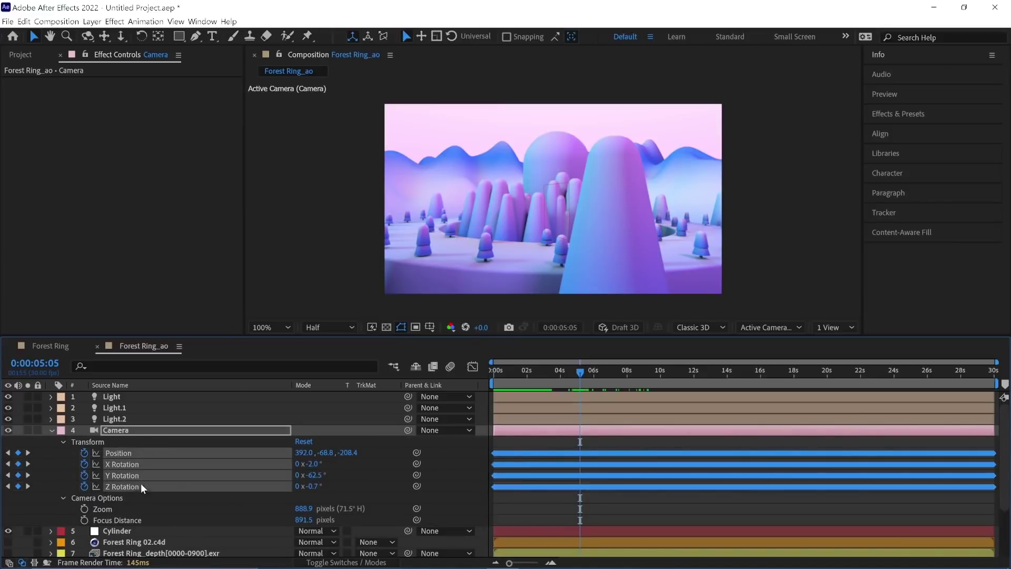
Step: Switch to the Forest Ring composition and select its camera's Point of Interest, Position, Orientation and Zoom keyframes for comparison
{"action": "left_click", "coordinate": [51, 347]}
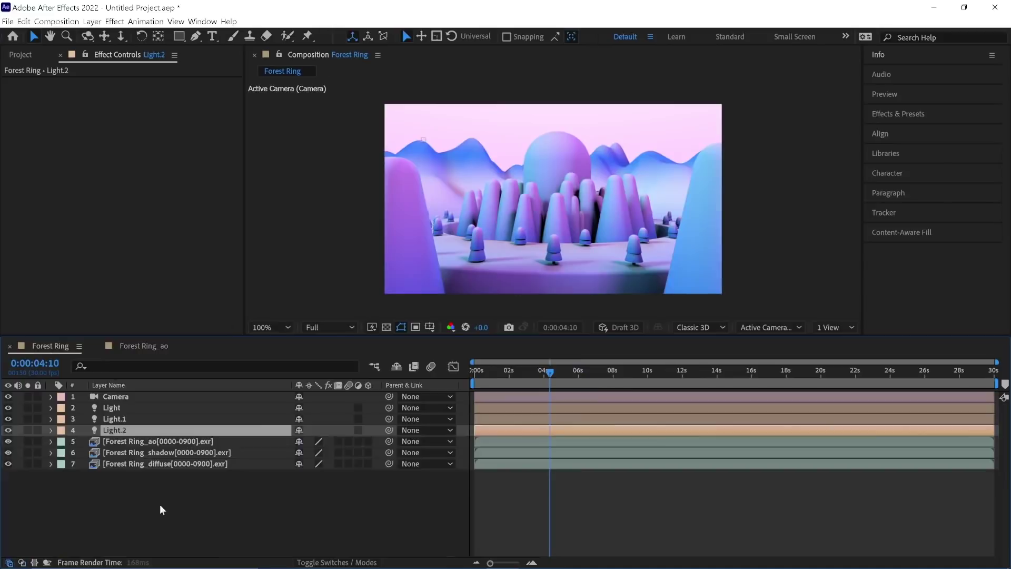
{"action": "left_click", "coordinate": [124, 397]}
{"action": "key", "text": "u"}
{"action": "left_click", "coordinate": [131, 420]}
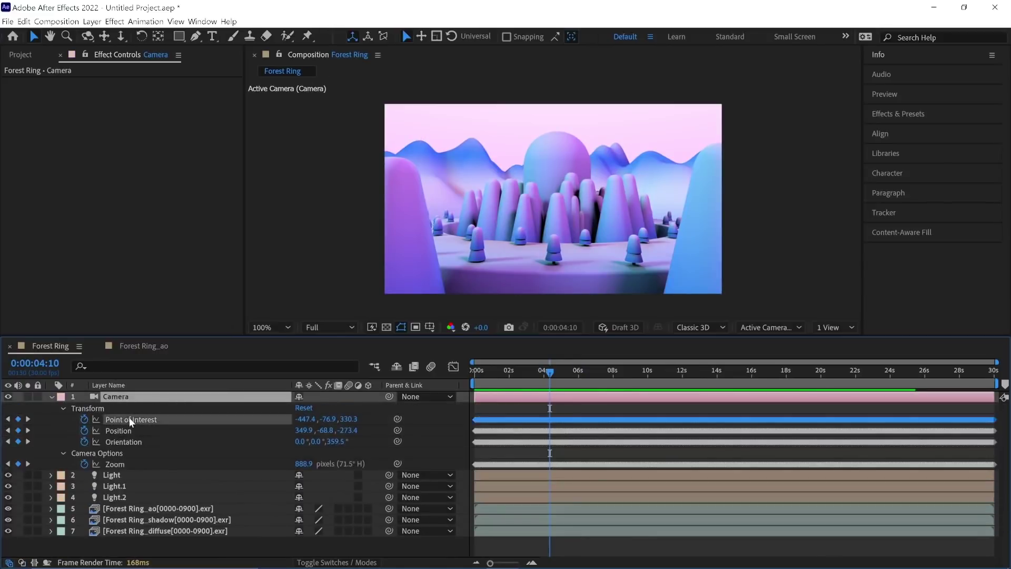
{"action": "left_click", "coordinate": [132, 431], "text": "shift"}
{"action": "left_click", "coordinate": [133, 442], "text": "shift"}
{"action": "left_click", "coordinate": [128, 466], "text": "shift"}
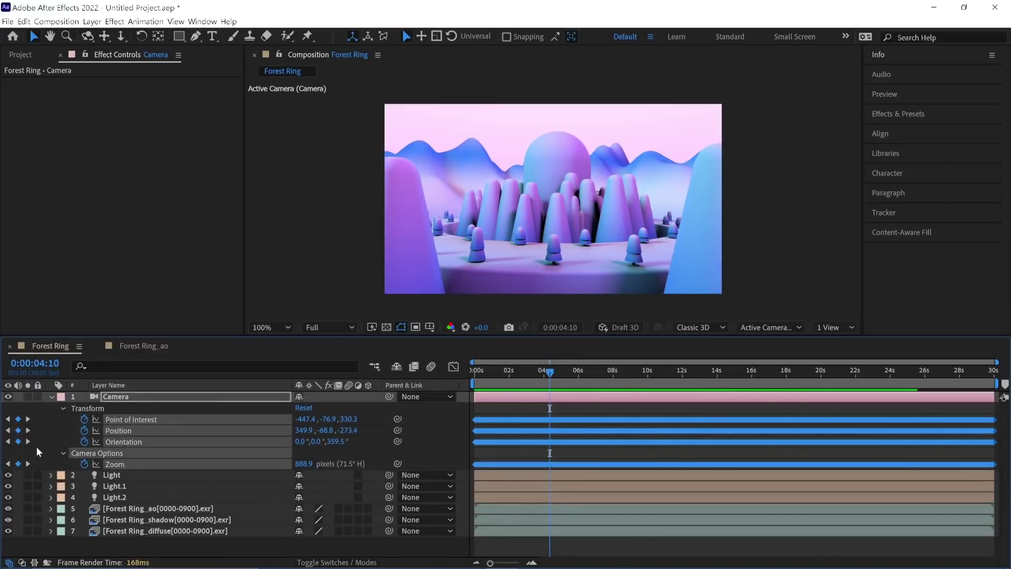
{"action": "left_click", "coordinate": [41, 453]}
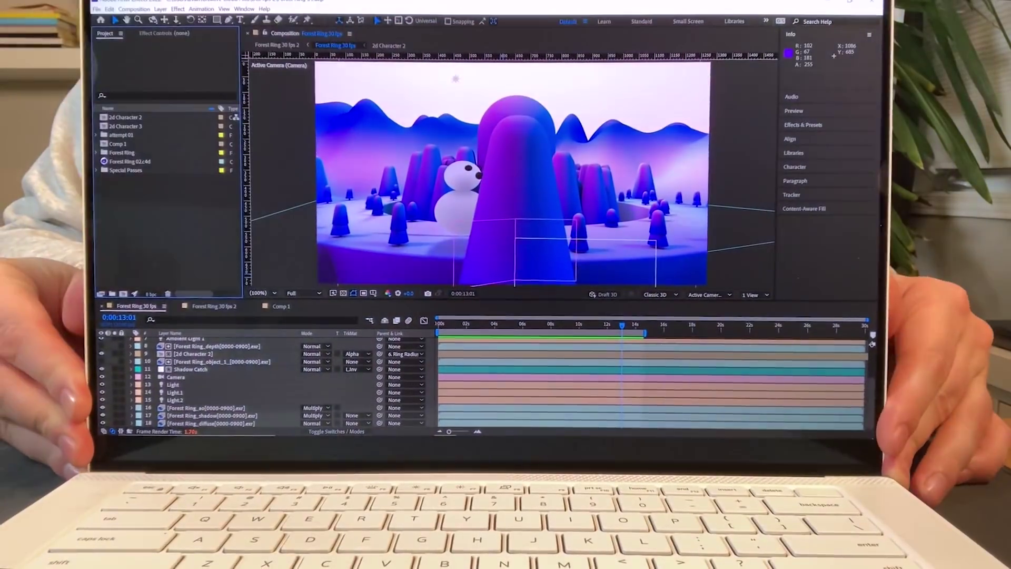
{"action": "key", "text": "space"}
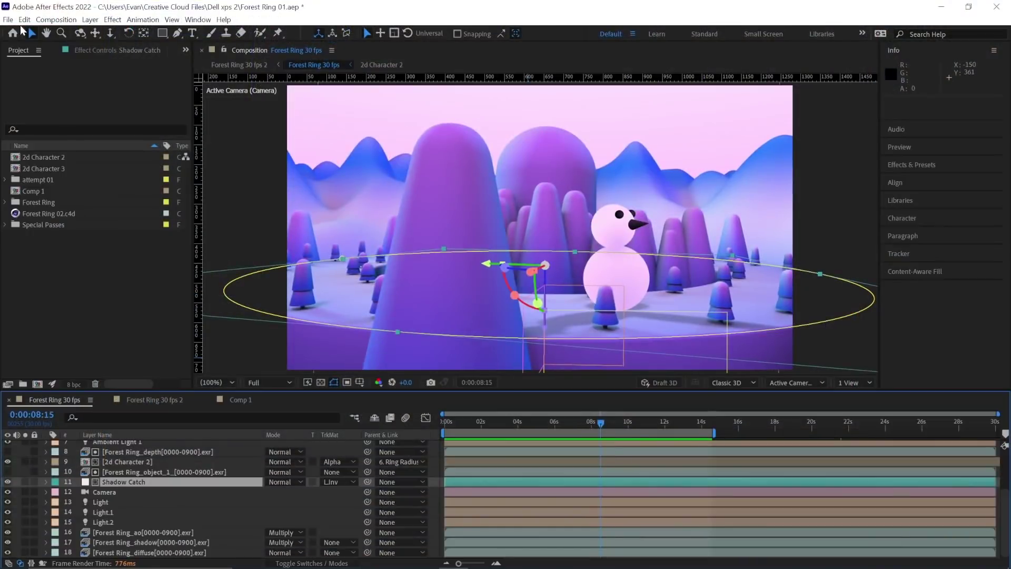
Step: Open the Previews preferences and view the GPU information
{"action": "left_click", "coordinate": [24, 19]}
{"action": "mouse_move", "coordinate": [106, 322]}
{"action": "left_click", "coordinate": [236, 337]}
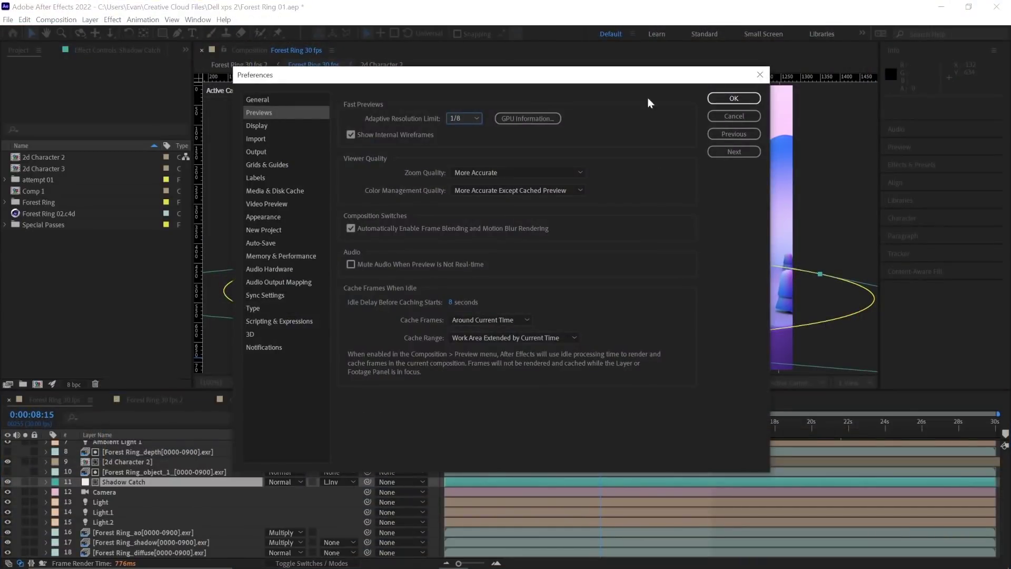
{"action": "left_click", "coordinate": [514, 117]}
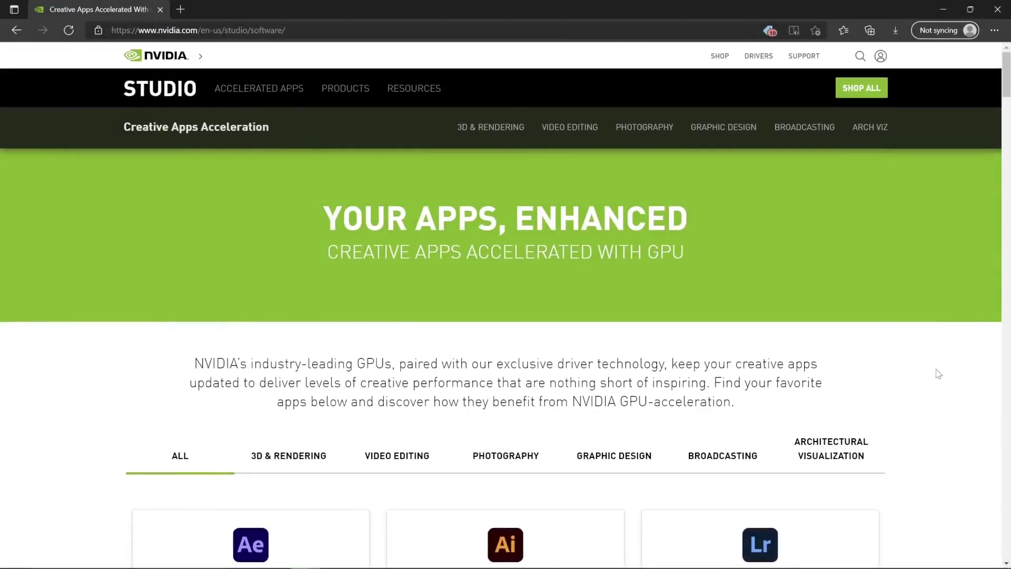
Step: Switch to the browser and look through the GPU-accelerated creative apps listed on the NVIDIA Studio page
{"action": "scroll", "coordinate": [939, 373], "scroll_direction": "down", "scroll_amount": 6}
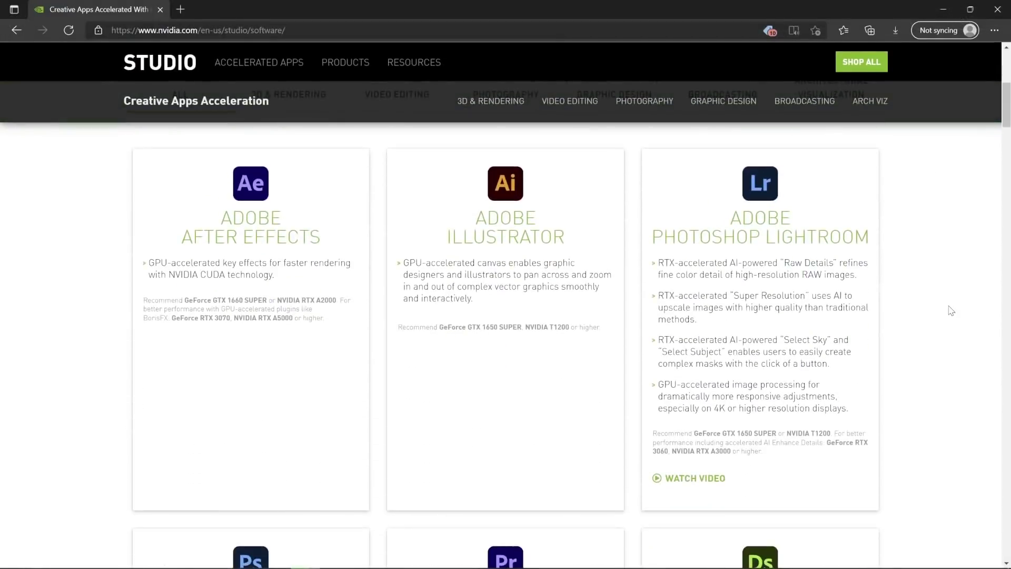
{"action": "scroll", "coordinate": [952, 311], "scroll_direction": "down", "scroll_amount": 13}
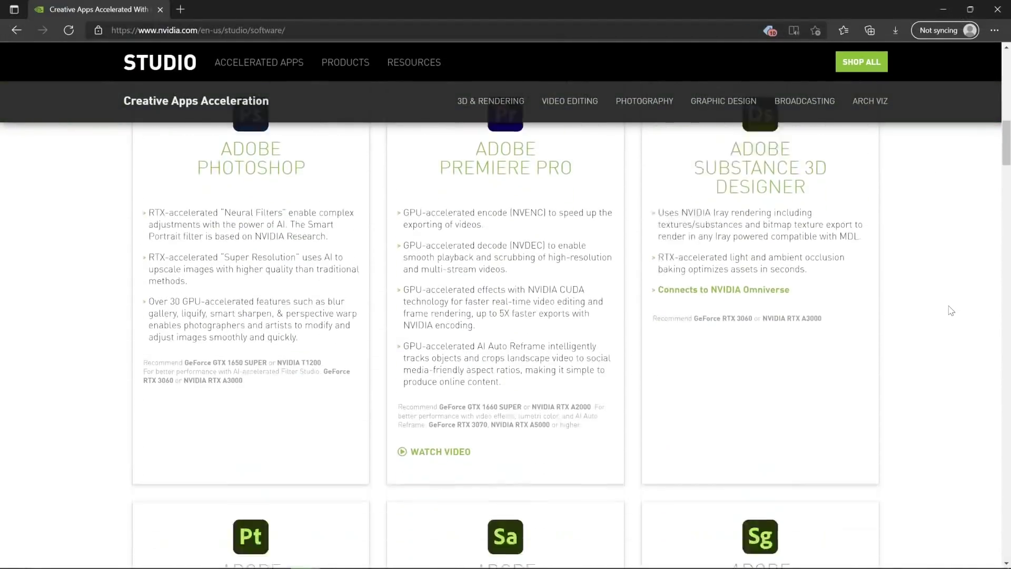
{"action": "scroll", "coordinate": [951, 311], "scroll_direction": "down", "scroll_amount": 13}
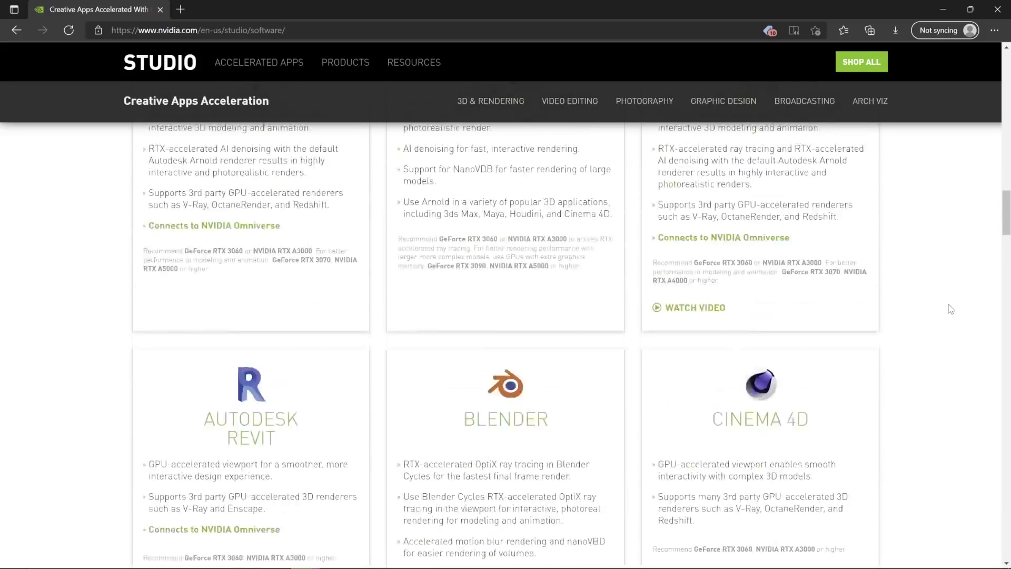
{"action": "scroll", "coordinate": [952, 309], "scroll_direction": "down", "scroll_amount": 13}
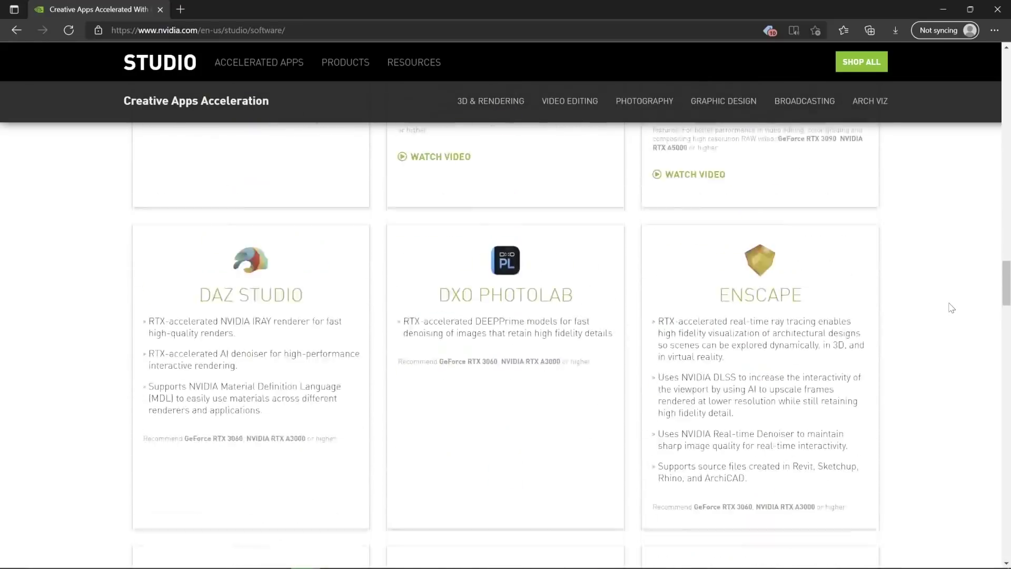
{"action": "scroll", "coordinate": [951, 308], "scroll_direction": "down", "scroll_amount": 15}
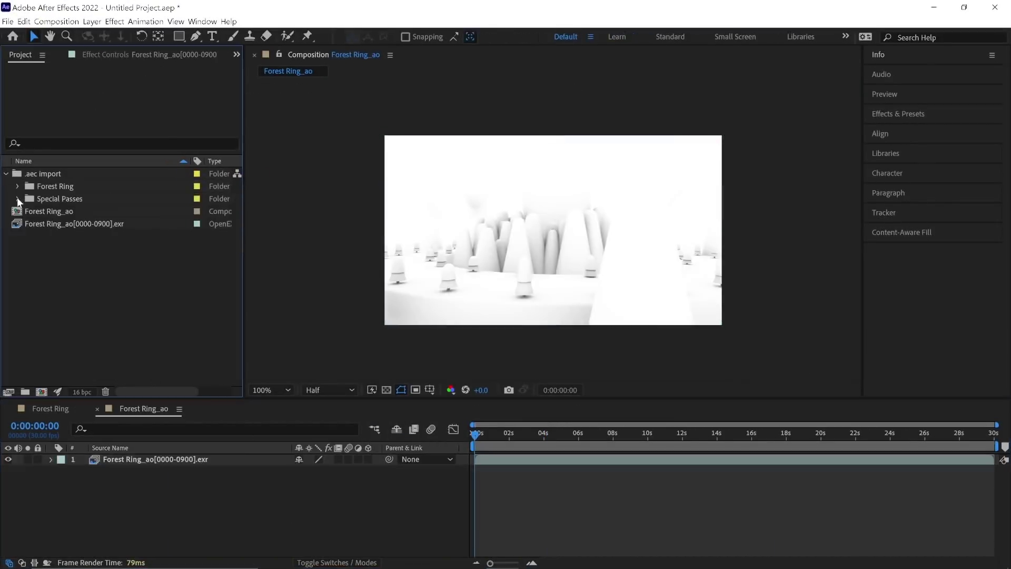
Step: Add the depth pass and three object buffer passes from the Special Passes folder above the Forest Ring_ao layer
{"action": "left_click", "coordinate": [17, 198]}
{"action": "left_click", "coordinate": [95, 211]}
{"action": "left_click", "coordinate": [95, 248], "text": "shift"}
{"action": "left_click_drag", "start_coordinate": [95, 249], "coordinate": [136, 458]}
{"action": "left_click", "coordinate": [17, 199]}
Step: Add the diffuse and shadow passes below the ambient occlusion layer, and set ambient occlusion and shadow to Multiply
{"action": "left_click", "coordinate": [18, 186]}
{"action": "left_click", "coordinate": [113, 224]}
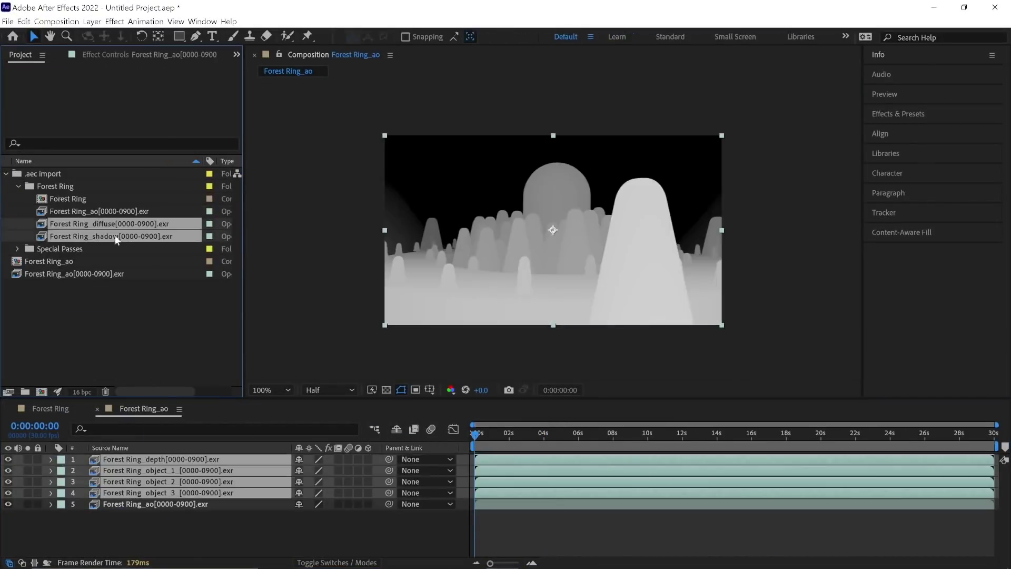
{"action": "left_click", "coordinate": [337, 563]}
{"action": "left_click", "coordinate": [158, 504]}
{"action": "left_click", "coordinate": [164, 515], "text": "shift"}
{"action": "left_click", "coordinate": [318, 515]}
{"action": "left_click", "coordinate": [334, 97]}
Step: Reduce the ambient occlusion and shadow layers' opacity to about 64% and collapse their properties
{"action": "left_click", "coordinate": [202, 506], "text": "shift"}
{"action": "key", "text": "t"}
{"action": "left_click_drag", "start_coordinate": [300, 515], "coordinate": [279, 517]}
{"action": "left_click", "coordinate": [52, 504]}
{"action": "left_click", "coordinate": [52, 516]}
Step: Hide the depth layer and the three object buffer layers
{"action": "left_click_drag", "start_coordinate": [8, 493], "coordinate": [8, 459]}
{"action": "left_click", "coordinate": [59, 493]}
{"action": "left_click", "coordinate": [102, 545]}
Step: Import the Forest Ring 02.c4d file and place it above the depth layer in Forest Ring_ao
{"action": "left_click", "coordinate": [66, 244]}
{"action": "double_click", "coordinate": [64, 246]}
{"action": "left_click", "coordinate": [404, 425]}
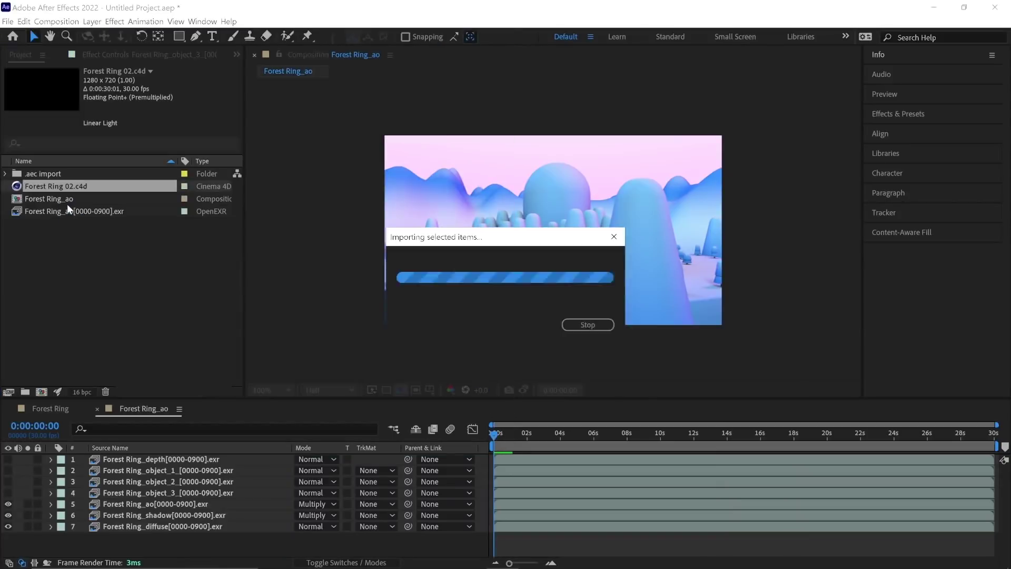
{"action": "left_click_drag", "start_coordinate": [67, 187], "coordinate": [116, 464]}
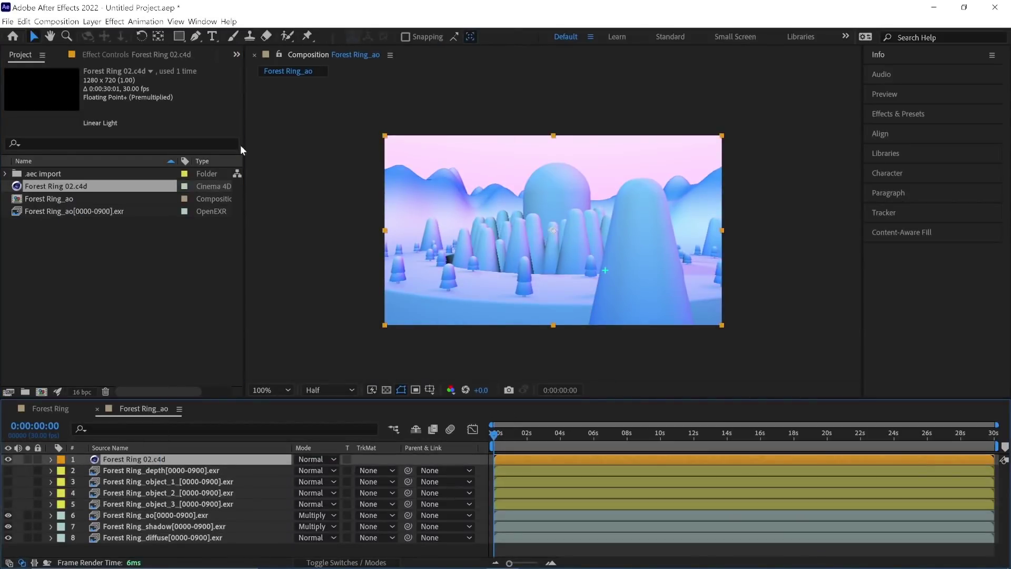
Step: Set the Cineware multi-pass of the Forest Ring 02.c4d layer to the second Object Buffer and solo the layer
{"action": "left_click", "coordinate": [163, 323]}
{"action": "left_click", "coordinate": [505, 288]}
{"action": "left_click", "coordinate": [488, 366]}
{"action": "left_click", "coordinate": [527, 330]}
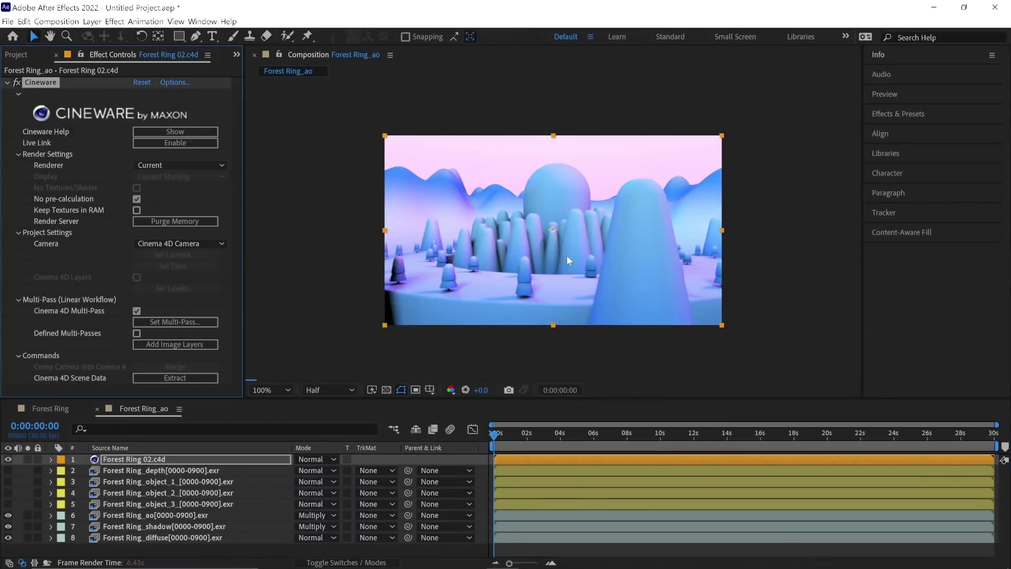
{"action": "left_click", "coordinate": [28, 459]}
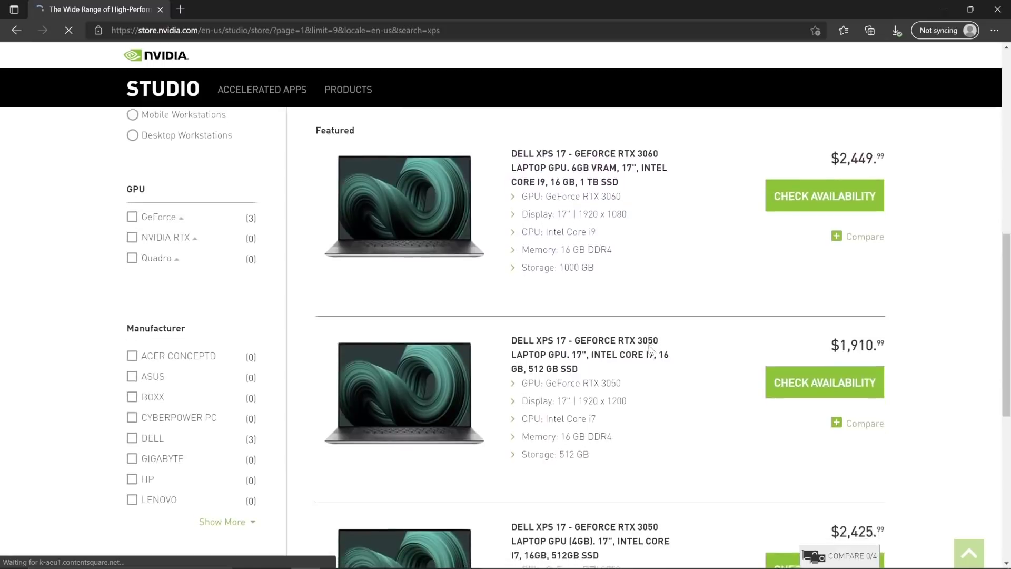
Step: Switch to the browser and look through the Dell XPS 17 laptops in the NVIDIA Studio store
{"action": "scroll", "coordinate": [652, 350], "scroll_direction": "down", "scroll_amount": 3}
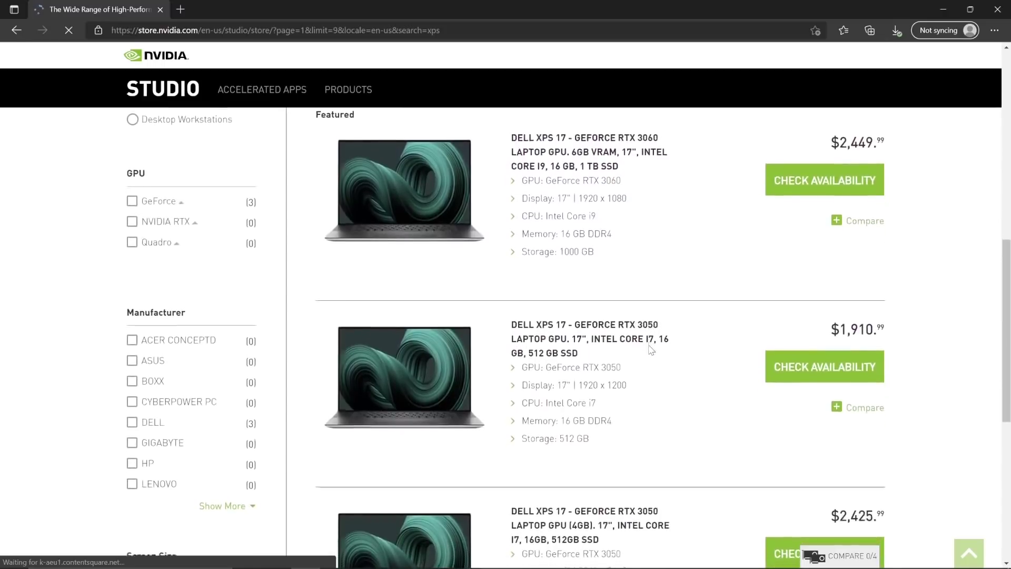
{"action": "scroll", "coordinate": [652, 350], "scroll_direction": "down", "scroll_amount": 2}
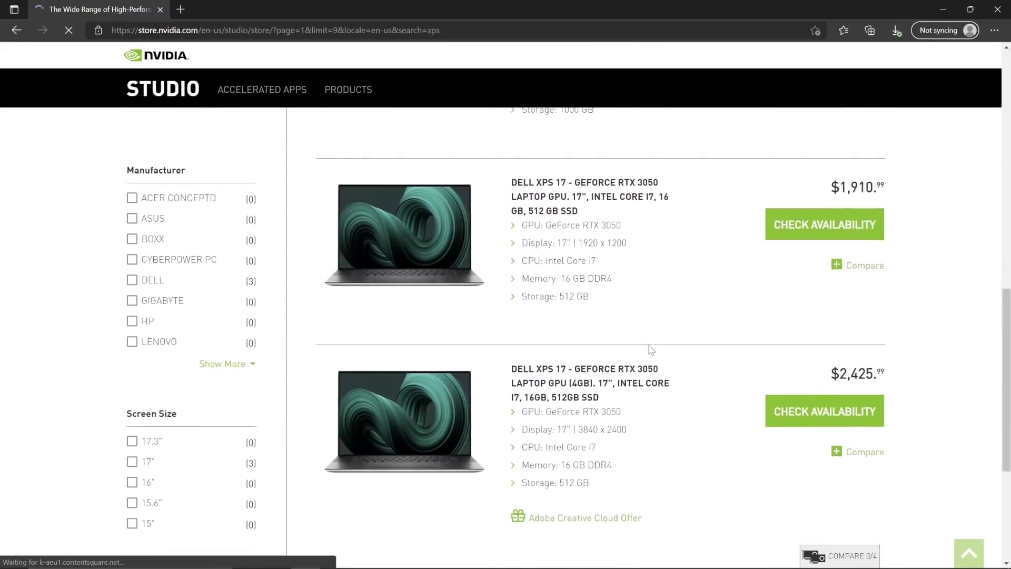
{"action": "scroll", "coordinate": [652, 350], "scroll_direction": "down", "scroll_amount": 1}
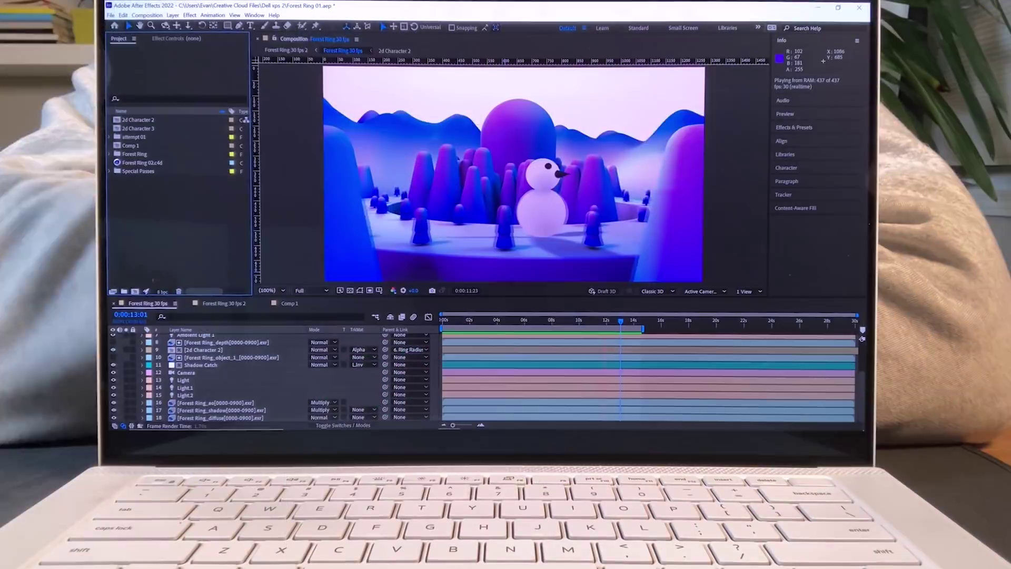
{"action": "key", "text": "space"}
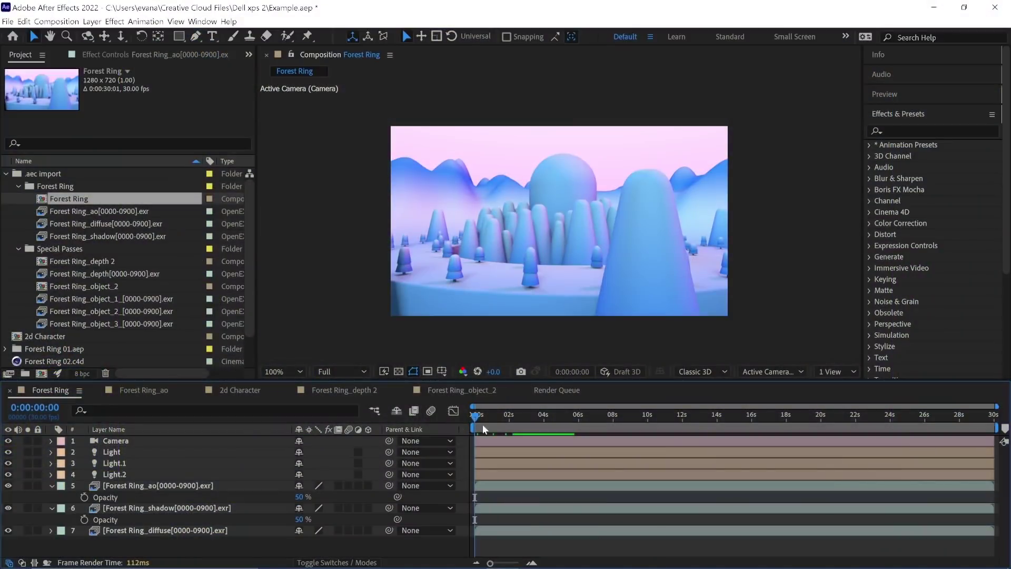
Step: Scrub the Forest Ring composition and examine the extracted camera and three light layers
{"action": "left_click_drag", "start_coordinate": [482, 424], "coordinate": [504, 421]}
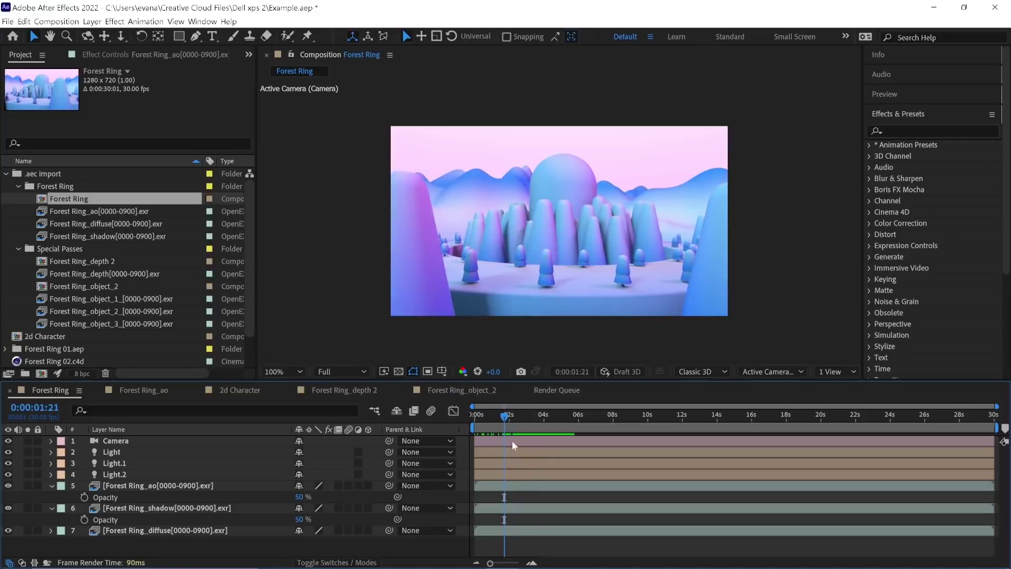
{"action": "left_click", "coordinate": [512, 441]}
{"action": "left_click", "coordinate": [512, 452], "text": "shift"}
{"action": "left_click", "coordinate": [513, 463], "text": "shift"}
{"action": "left_click", "coordinate": [515, 474], "text": "shift"}
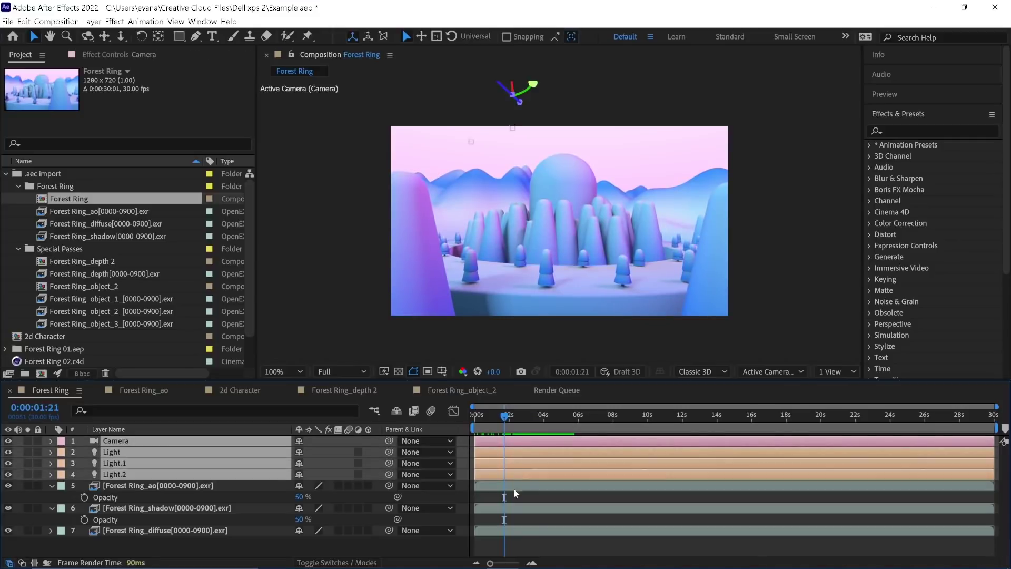
{"action": "left_click", "coordinate": [517, 495]}
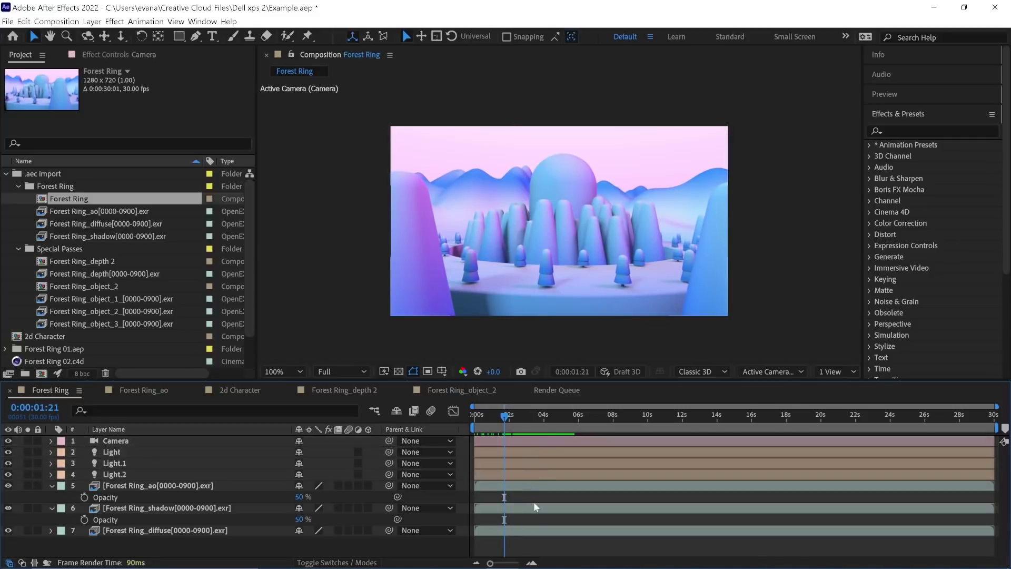
Step: Add a null object to the Forest Ring composition and make it a 3D layer
{"action": "right_click", "coordinate": [534, 497]}
{"action": "mouse_move", "coordinate": [583, 375]}
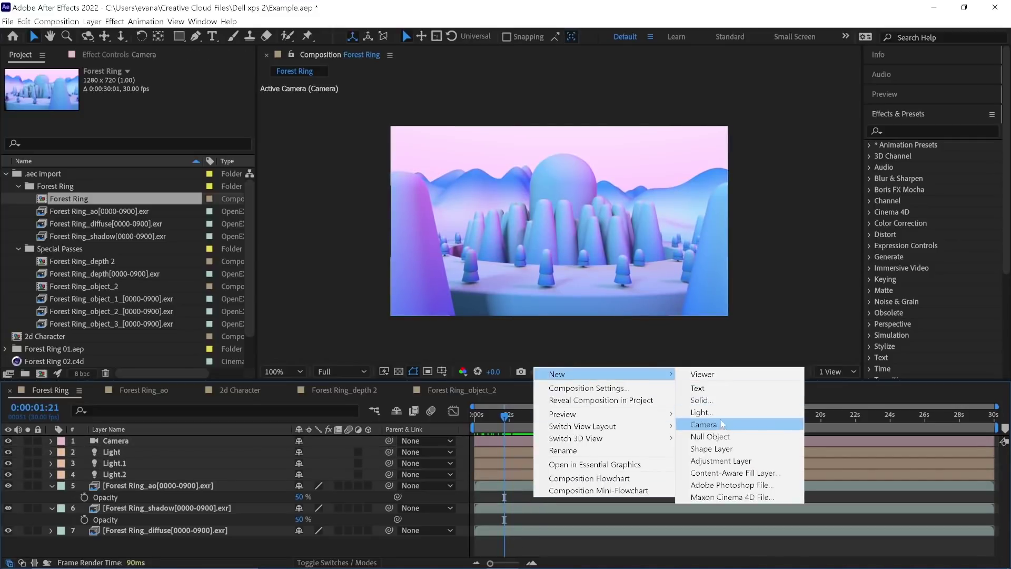
{"action": "left_click", "coordinate": [712, 436]}
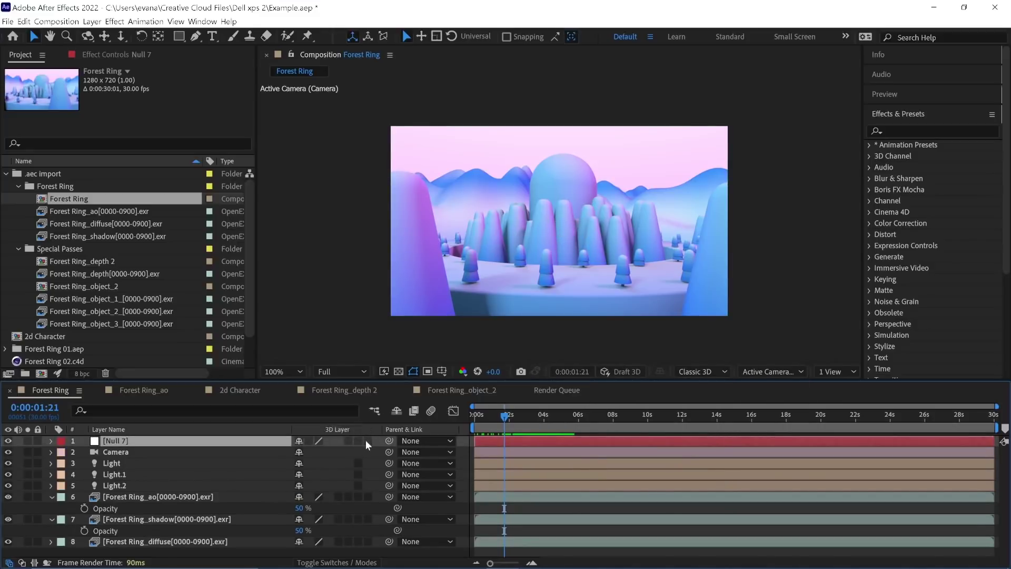
{"action": "mouse_move", "coordinate": [510, 419]}
{"action": "left_mouse_down"}
{"action": "mouse_move", "coordinate": [533, 417]}
{"action": "mouse_move", "coordinate": [511, 422]}
{"action": "mouse_move", "coordinate": [522, 422]}
{"action": "left_mouse_up"}
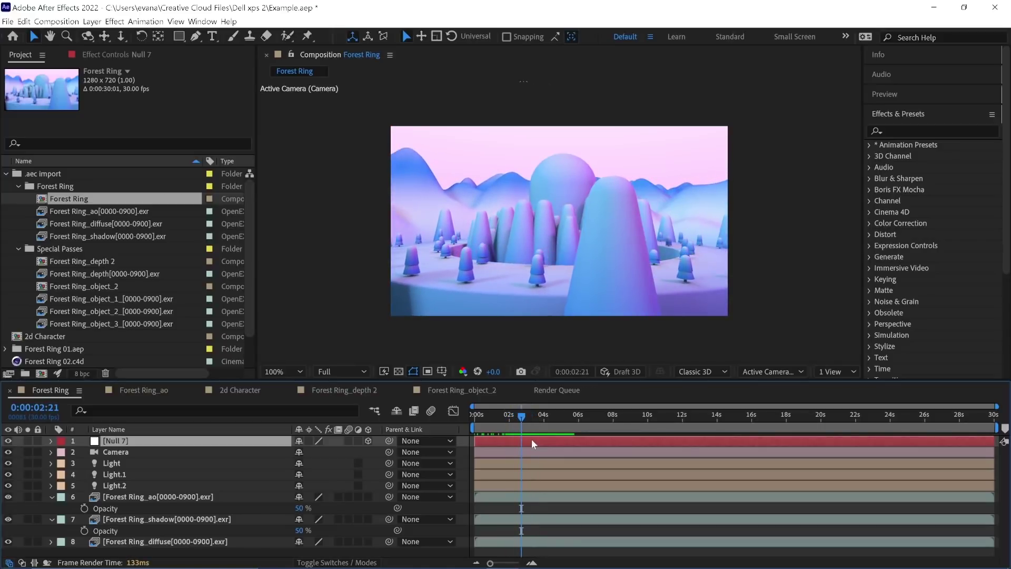
Step: Show the position of the null and the camera, and set the null's position to 0, 0, 0
{"action": "key", "text": "p"}
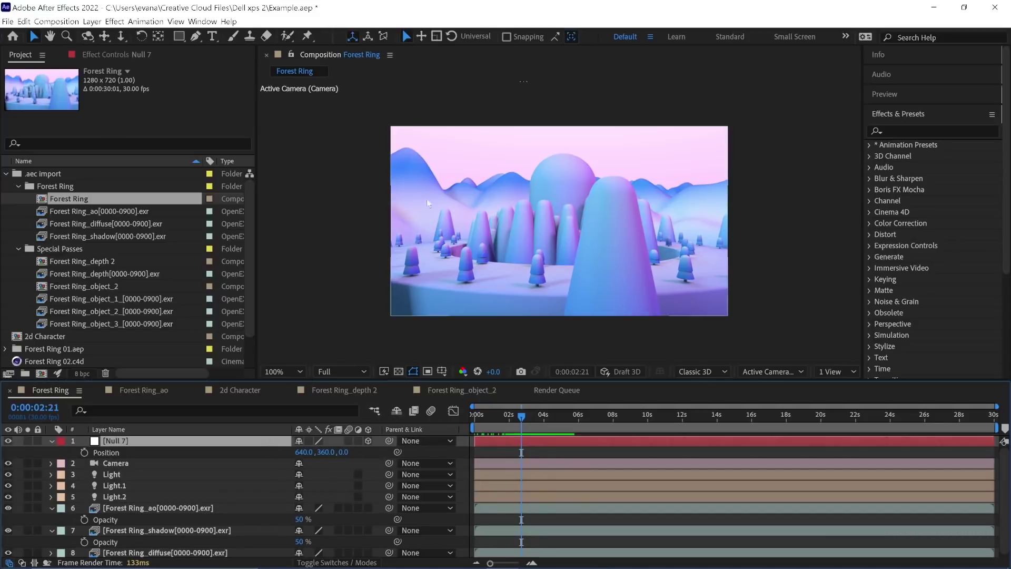
{"action": "left_click", "coordinate": [394, 135]}
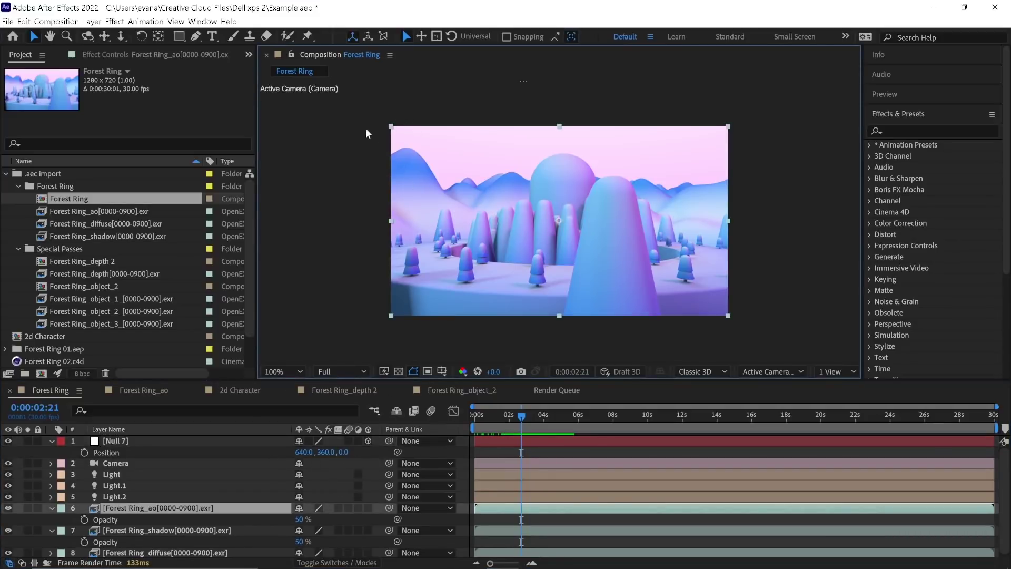
{"action": "left_click", "coordinate": [538, 453]}
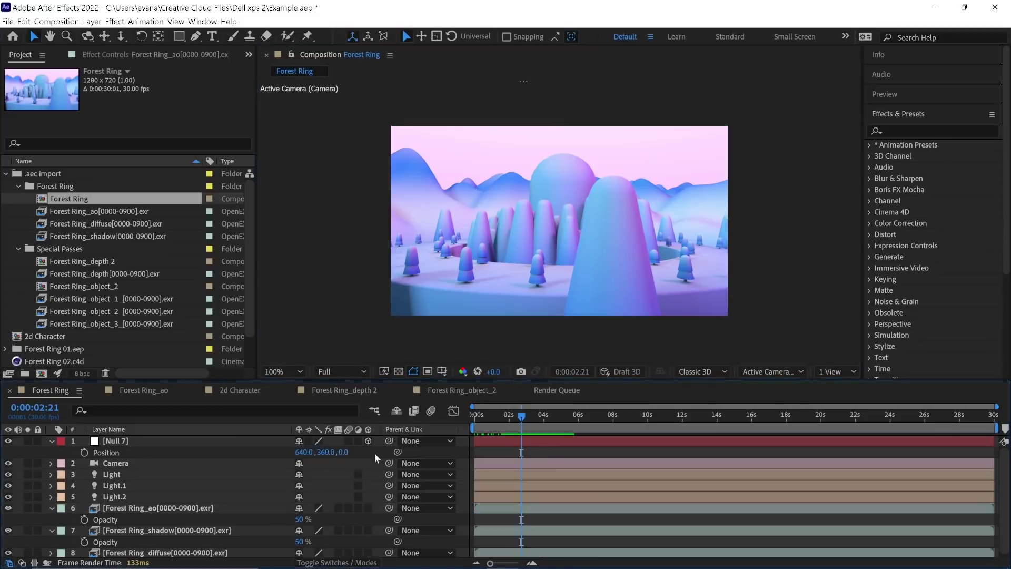
{"action": "left_click", "coordinate": [507, 463]}
{"action": "key", "text": "p"}
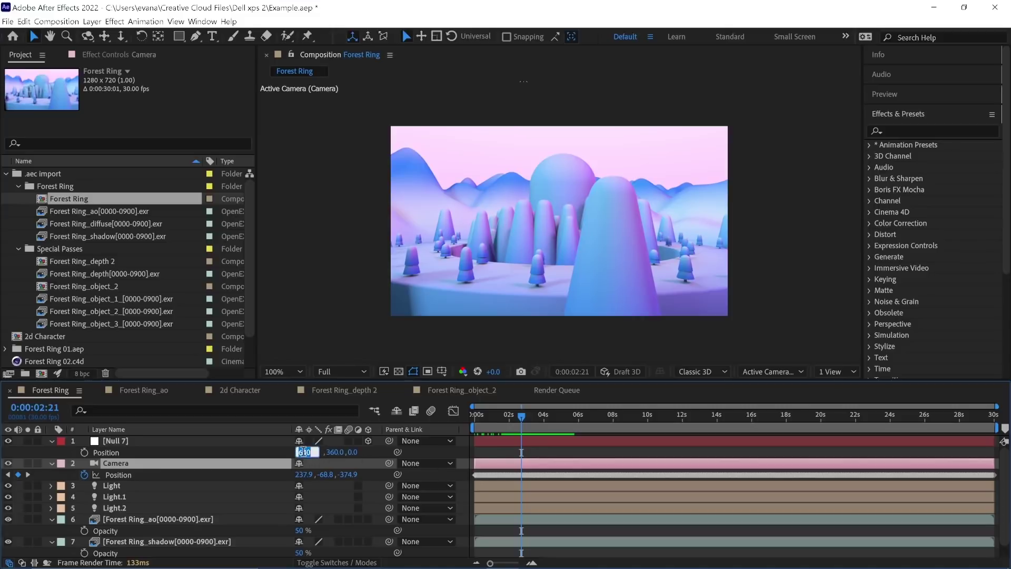
{"action": "key", "text": "Tab"}
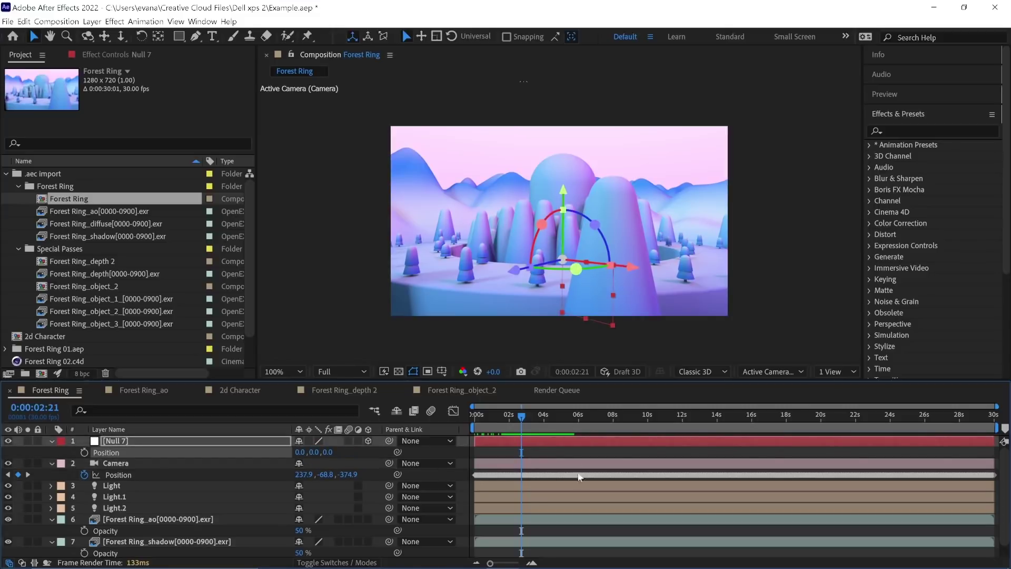
{"action": "left_click", "coordinate": [574, 452]}
{"action": "mouse_move", "coordinate": [527, 419]}
{"action": "left_mouse_down"}
{"action": "mouse_move", "coordinate": [539, 418]}
{"action": "mouse_move", "coordinate": [538, 431]}
{"action": "left_mouse_up"}
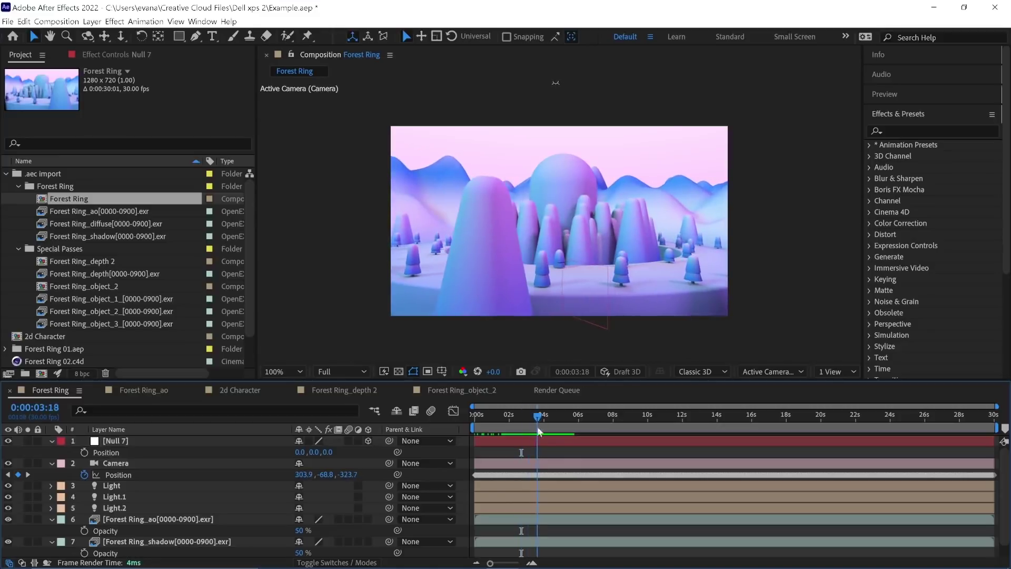
Step: Rename the null layer as origin
{"action": "left_click", "coordinate": [536, 442]}
{"action": "key", "text": "Return"}
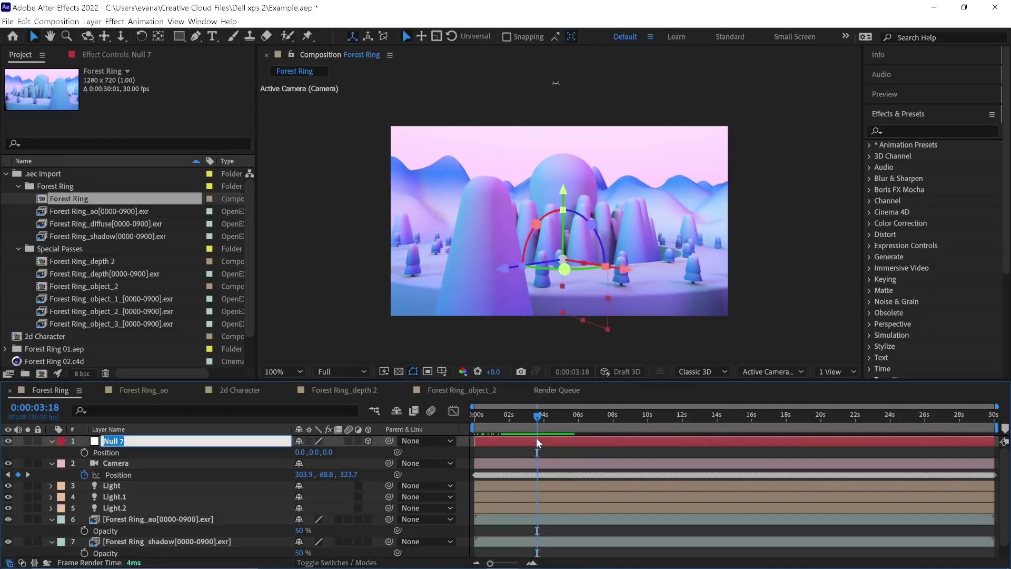
{"action": "key", "text": "Return"}
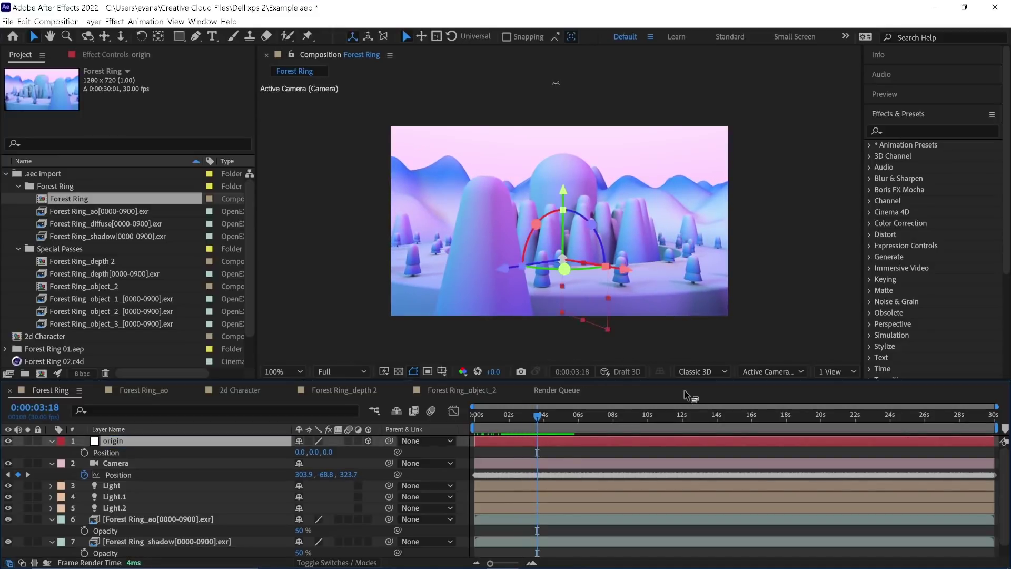
Step: Add a second null object, make it a 3D layer and parent it to origin
{"action": "right_click", "coordinate": [526, 454]}
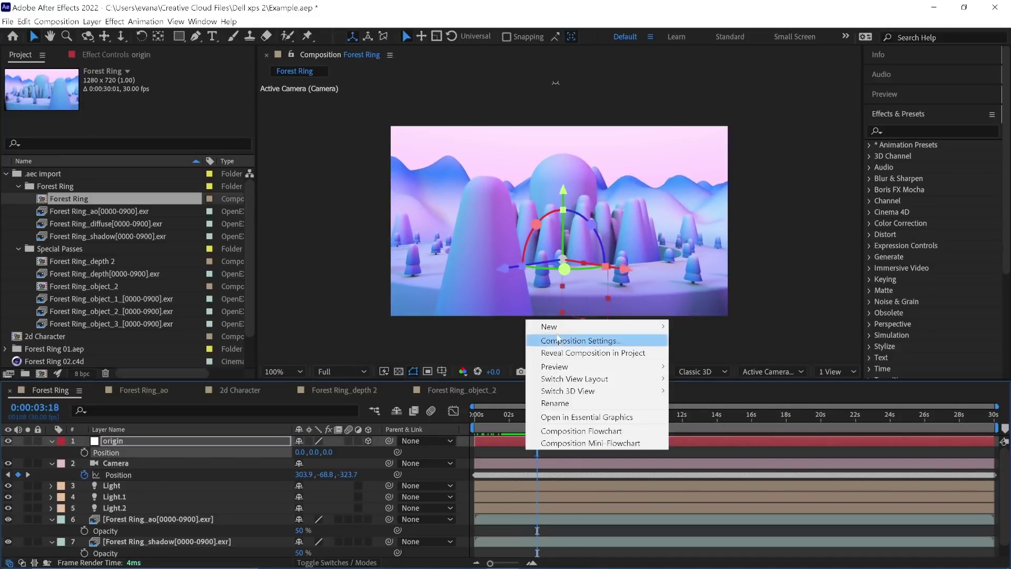
{"action": "left_click", "coordinate": [715, 394]}
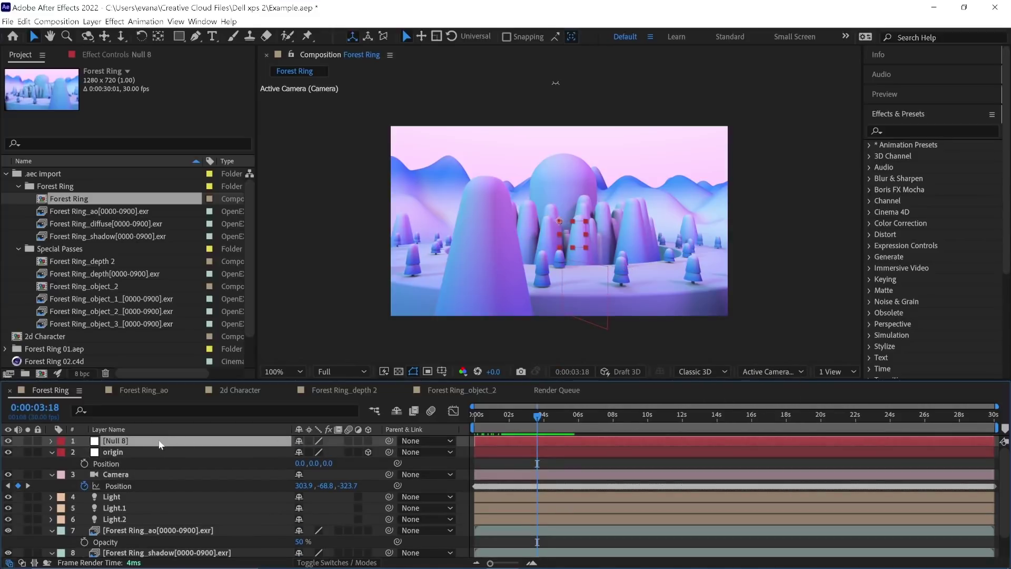
{"action": "left_click", "coordinate": [369, 441]}
{"action": "left_click_drag", "start_coordinate": [384, 443], "coordinate": [388, 453]}
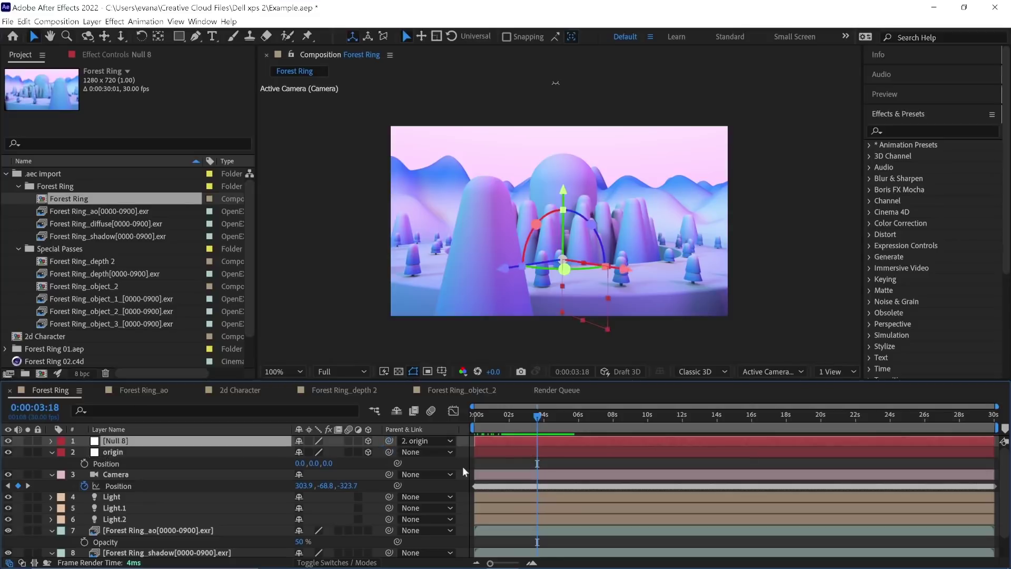
Step: Move the second null along its Z axis and set its Z position to -250
{"action": "left_click_drag", "start_coordinate": [503, 263], "coordinate": [337, 317]}
{"action": "key", "text": "p"}
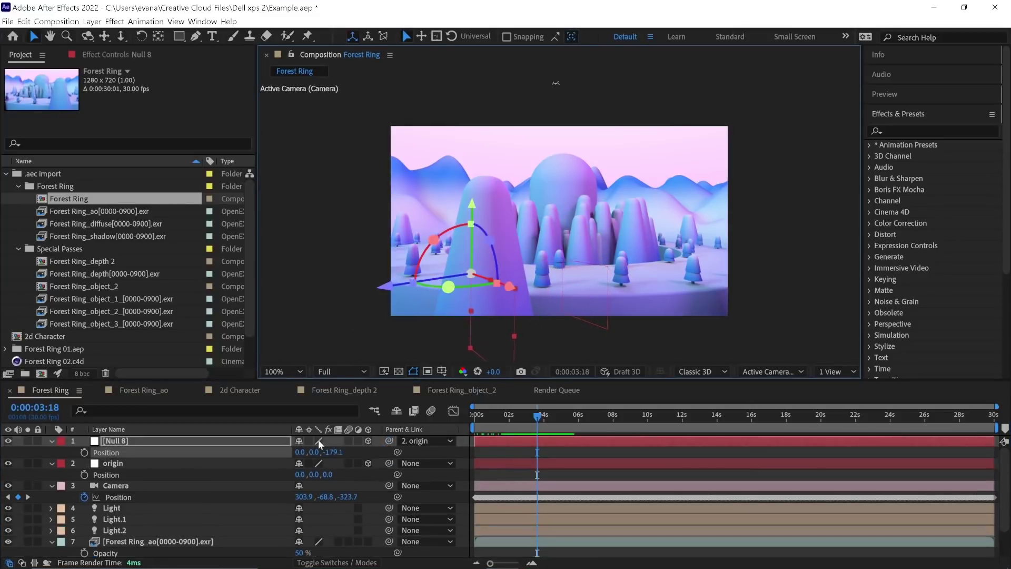
{"action": "left_click", "coordinate": [333, 452]}
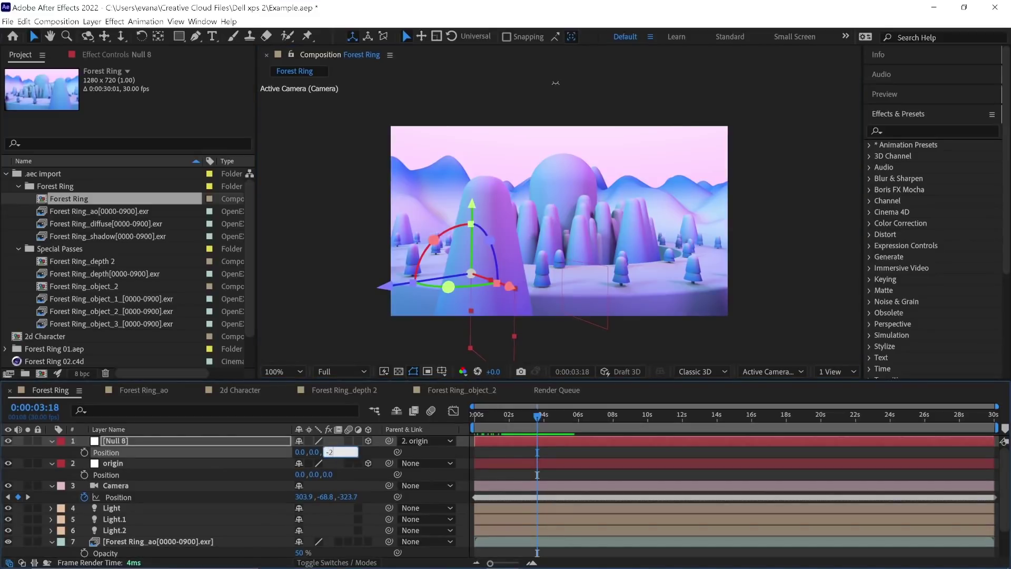
{"action": "key", "text": "Return"}
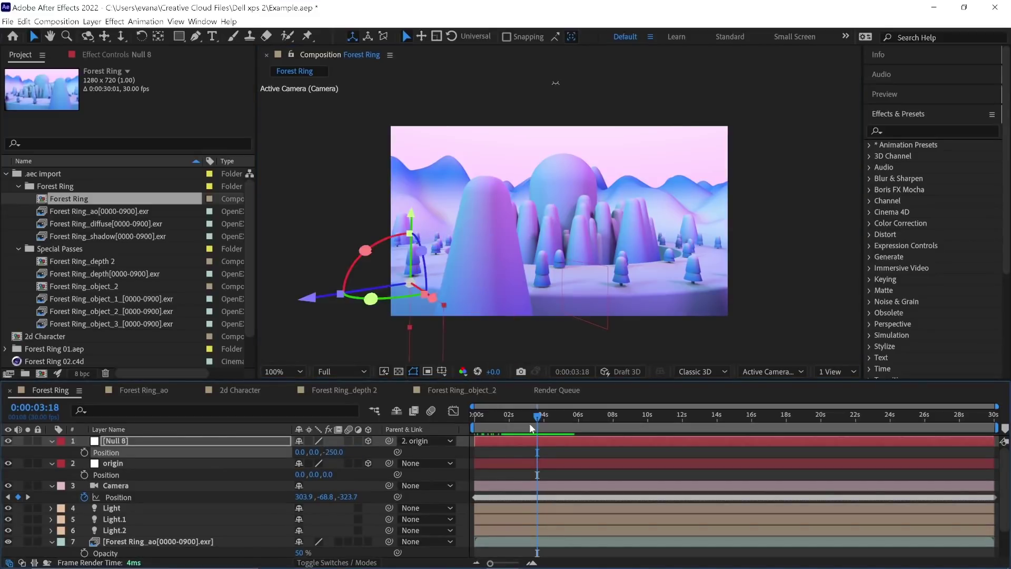
{"action": "left_click_drag", "start_coordinate": [532, 423], "coordinate": [552, 459]}
{"action": "left_click", "coordinate": [551, 459]}
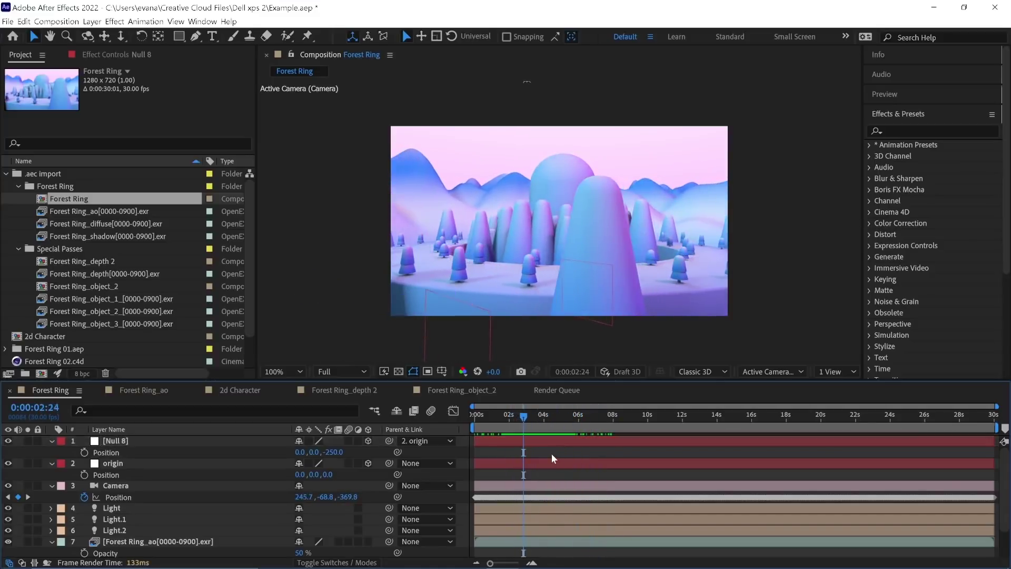
Step: Set the second null's Y position to -25 and scrub the timeline to check its placement
{"action": "left_click", "coordinate": [523, 439]}
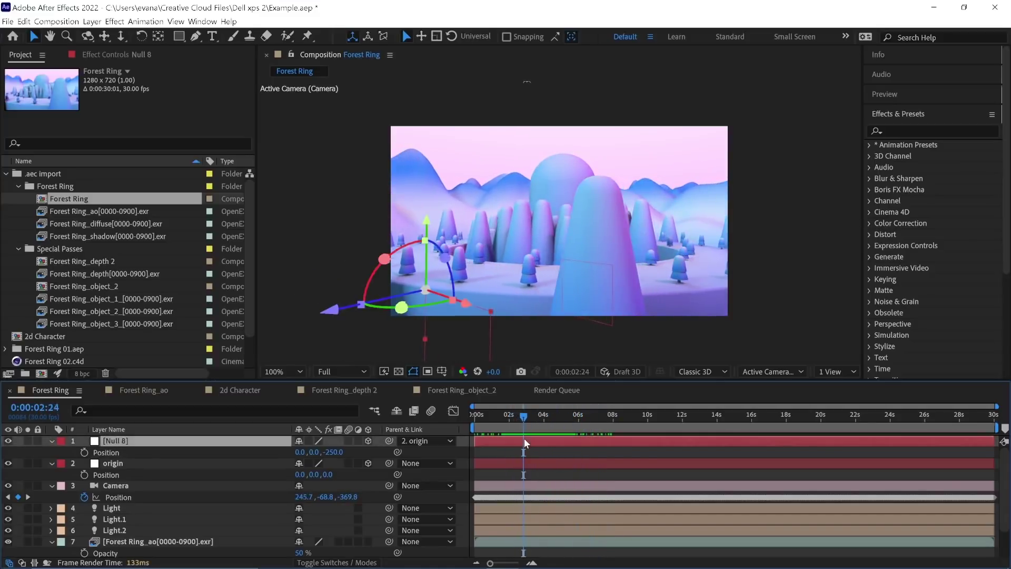
{"action": "left_click", "coordinate": [313, 453]}
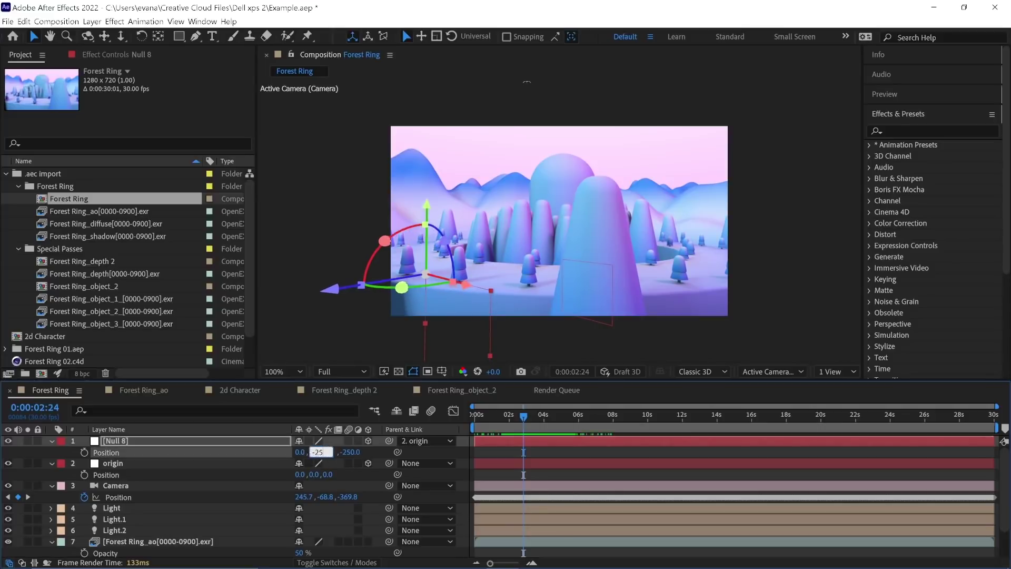
{"action": "left_click_drag", "start_coordinate": [524, 419], "coordinate": [552, 447]}
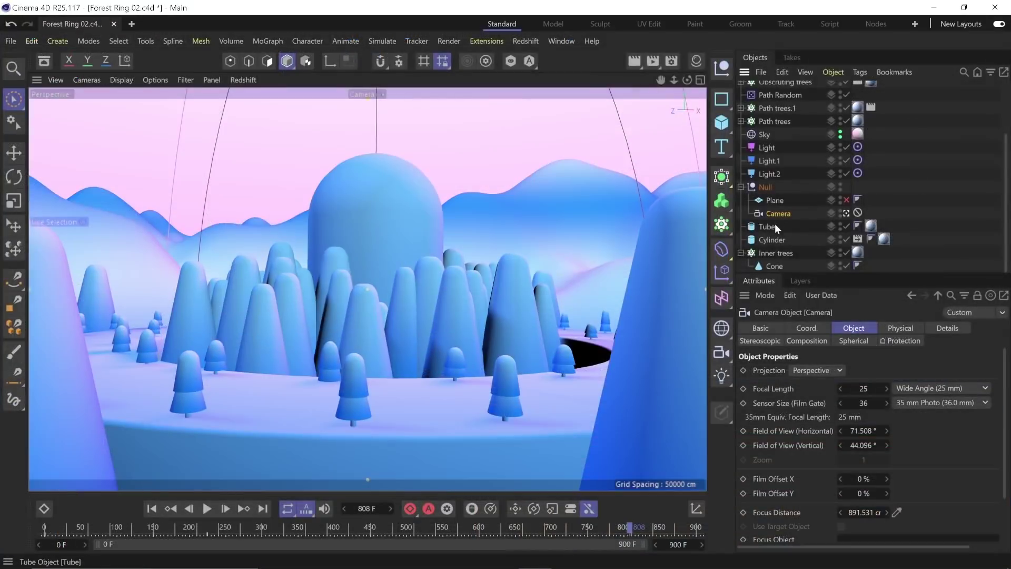
Step: Switch to Cinema 4D and add an External Compositing tag to the Tube object
{"action": "left_click", "coordinate": [768, 227]}
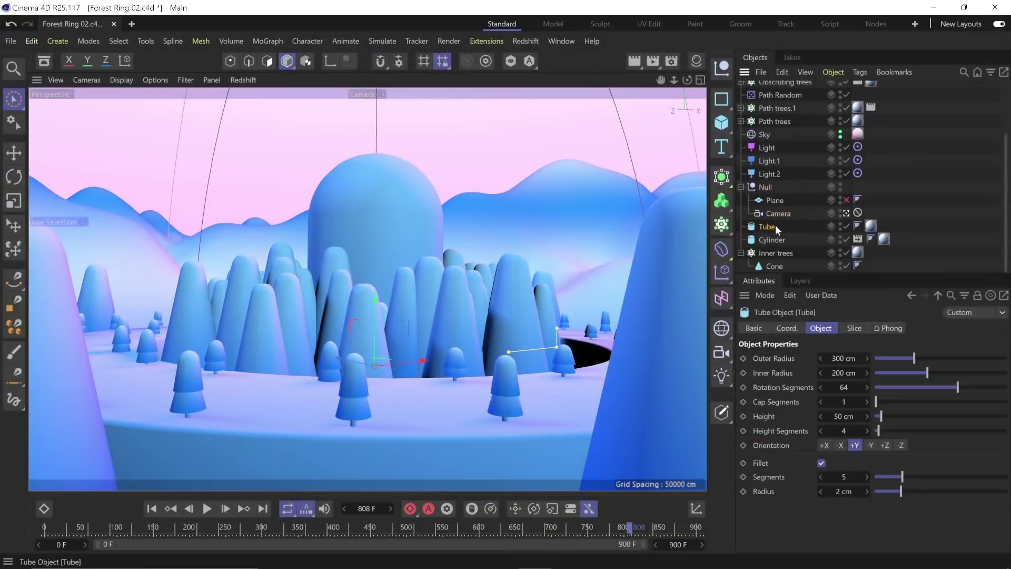
{"action": "right_click", "coordinate": [772, 224]}
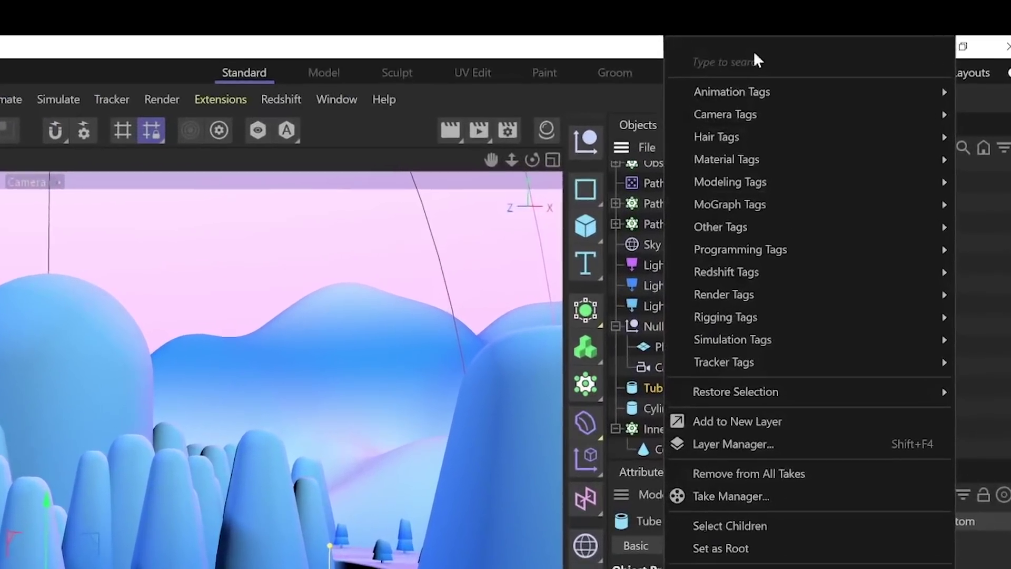
{"action": "type", "text": "ex"}
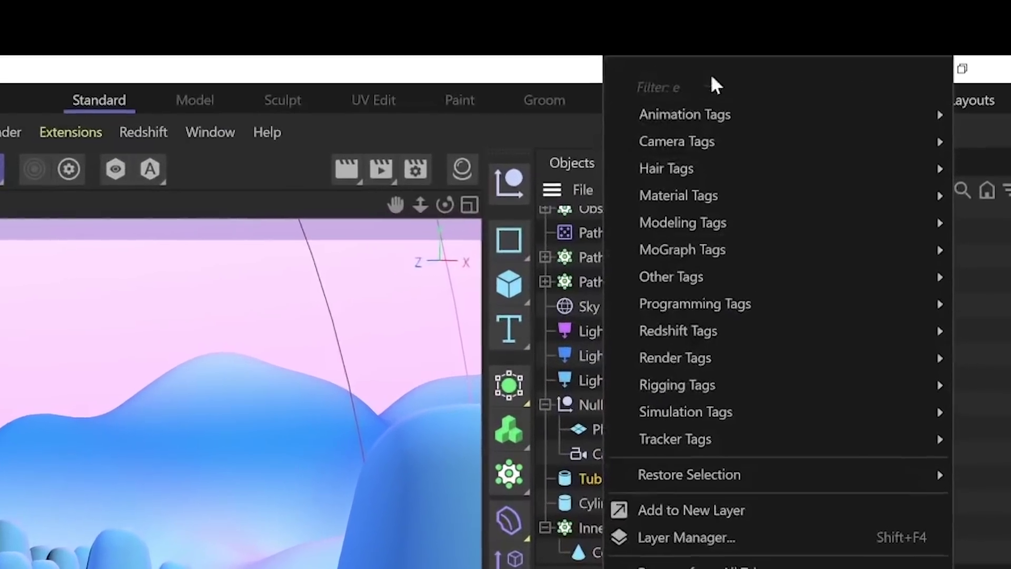
{"action": "type", "text": "ter"}
{"action": "mouse_move", "coordinate": [698, 128]}
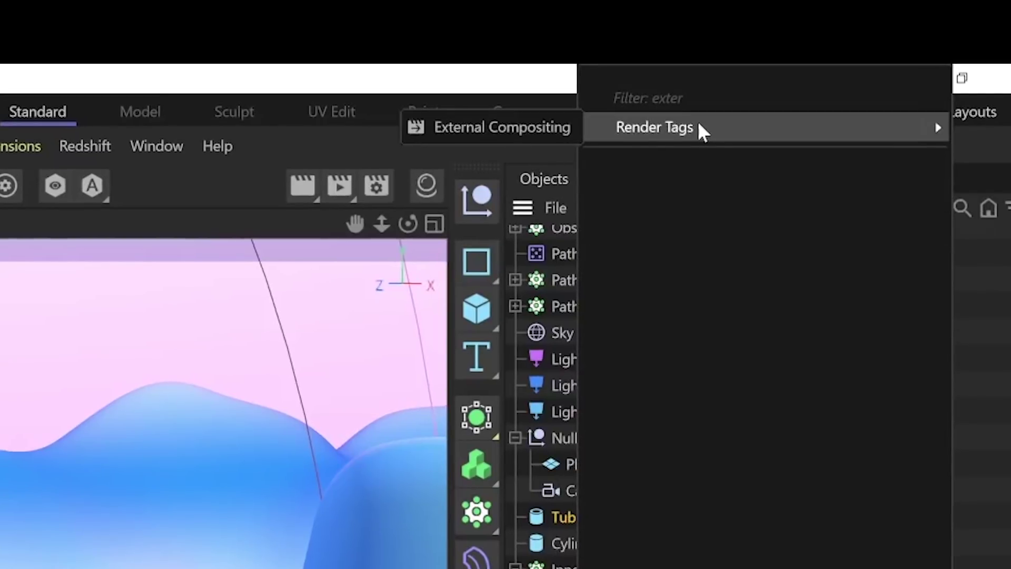
{"action": "left_click", "coordinate": [498, 131]}
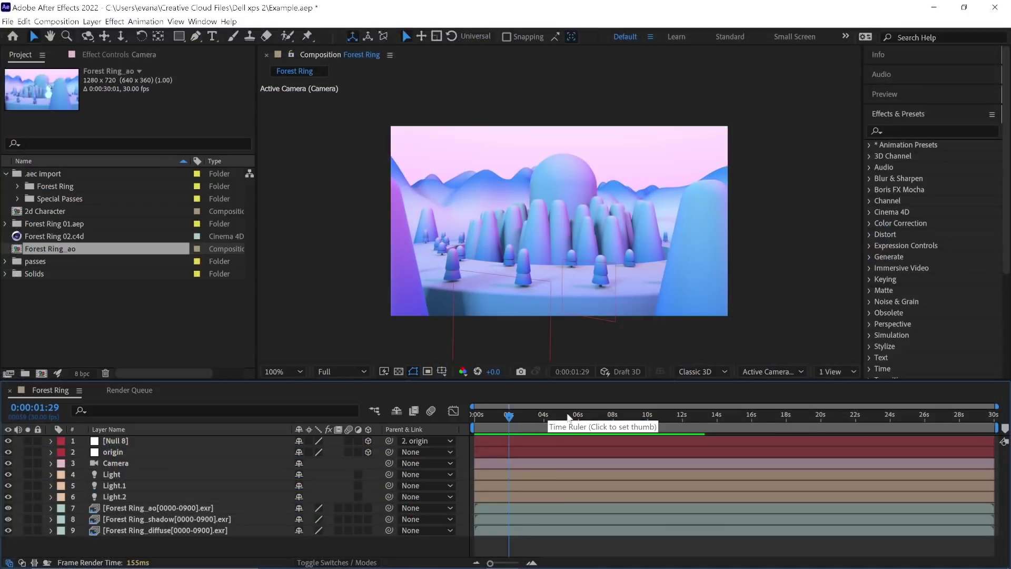
Step: Switch back to After Effects, add a third null as a 3D layer and parent it to origin
{"action": "left_click_drag", "start_coordinate": [551, 417], "coordinate": [517, 431]}
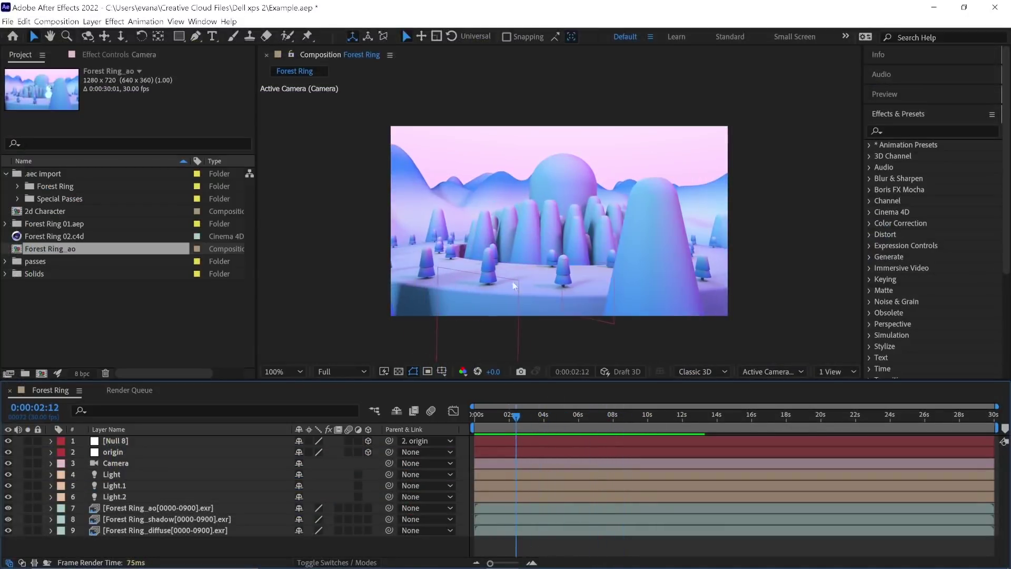
{"action": "left_click", "coordinate": [439, 285]}
{"action": "right_click", "coordinate": [509, 543]}
{"action": "mouse_move", "coordinate": [530, 426]}
{"action": "left_click", "coordinate": [678, 484]}
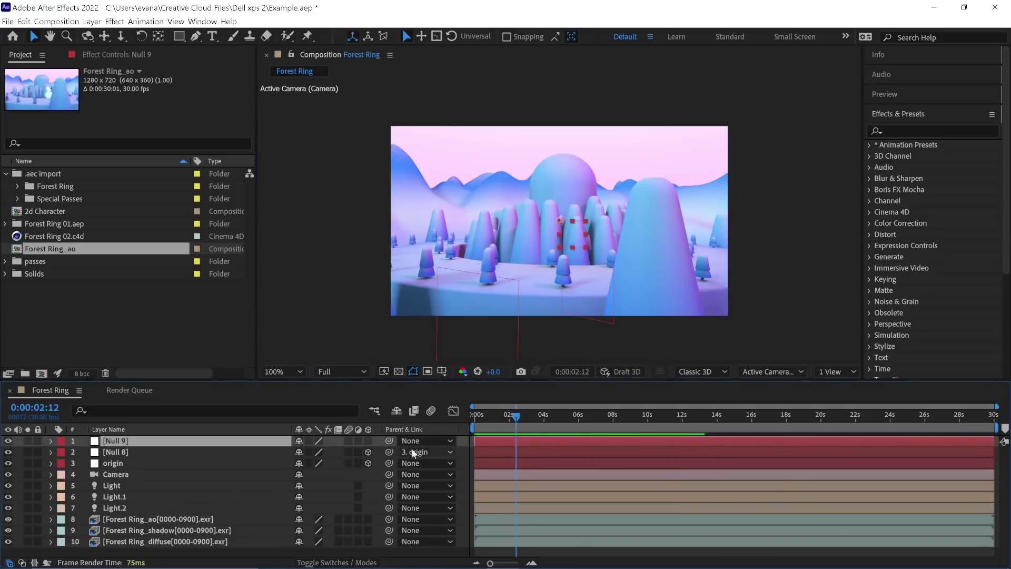
{"action": "left_click_drag", "start_coordinate": [394, 440], "coordinate": [285, 463]}
Step: Parent the offset Null 8 layer to the newly added null and select the new null
{"action": "left_click", "coordinate": [257, 452]}
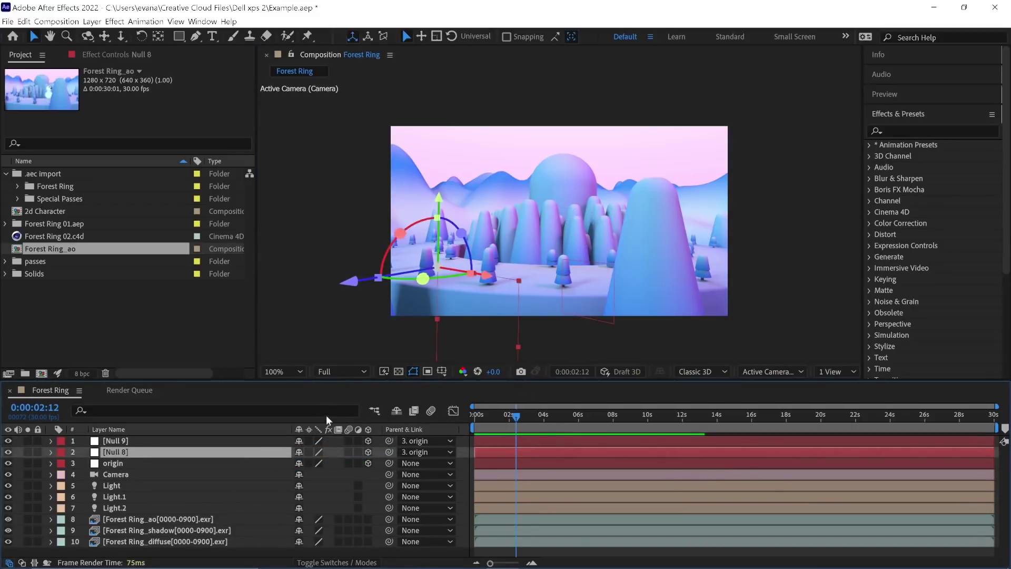
{"action": "left_click_drag", "start_coordinate": [391, 455], "coordinate": [382, 441]}
{"action": "left_click", "coordinate": [497, 441]}
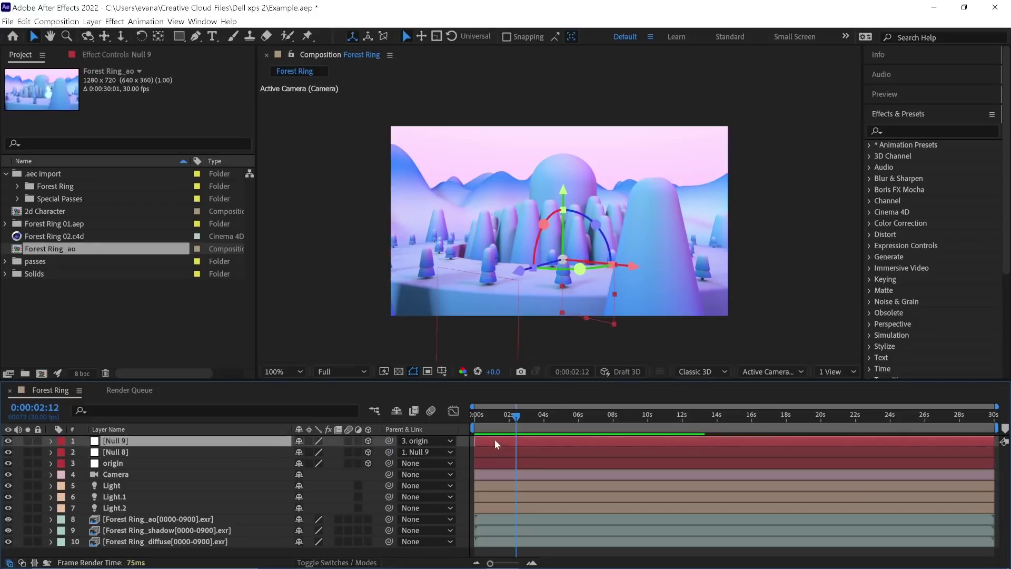
Step: Keyframe the newest null's Y Rotation from 0 at the composition start to -1 revolution at the end, and scrub to check it
{"action": "key", "text": "r"}
{"action": "left_click", "coordinate": [472, 422]}
{"action": "left_click", "coordinate": [86, 475]}
{"action": "left_click_drag", "start_coordinate": [567, 416], "coordinate": [995, 427]}
{"action": "left_click", "coordinate": [296, 475]}
{"action": "type", "text": "-1"}
{"action": "left_click_drag", "start_coordinate": [923, 410], "coordinate": [847, 422]}
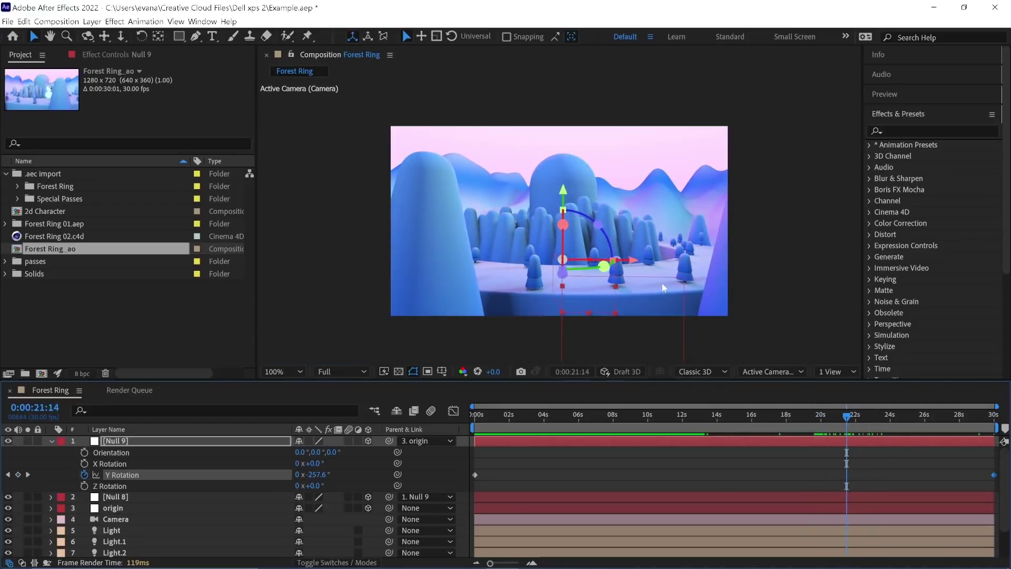
{"action": "left_click", "coordinate": [678, 496]}
{"action": "left_click", "coordinate": [682, 459]}
{"action": "left_click_drag", "start_coordinate": [694, 417], "coordinate": [713, 417]}
Step: Rename the rotating null "rotation aid" and the null parented to it "character position"
{"action": "left_click", "coordinate": [112, 441]}
{"action": "key", "text": "Return"}
{"action": "type", "text": "rotation aid"}
{"action": "key", "text": "Return"}
{"action": "left_click", "coordinate": [136, 495]}
{"action": "key", "text": "Return"}
{"action": "type", "text": "character position"}
{"action": "key", "text": "Return"}
{"action": "left_click", "coordinate": [52, 440]}
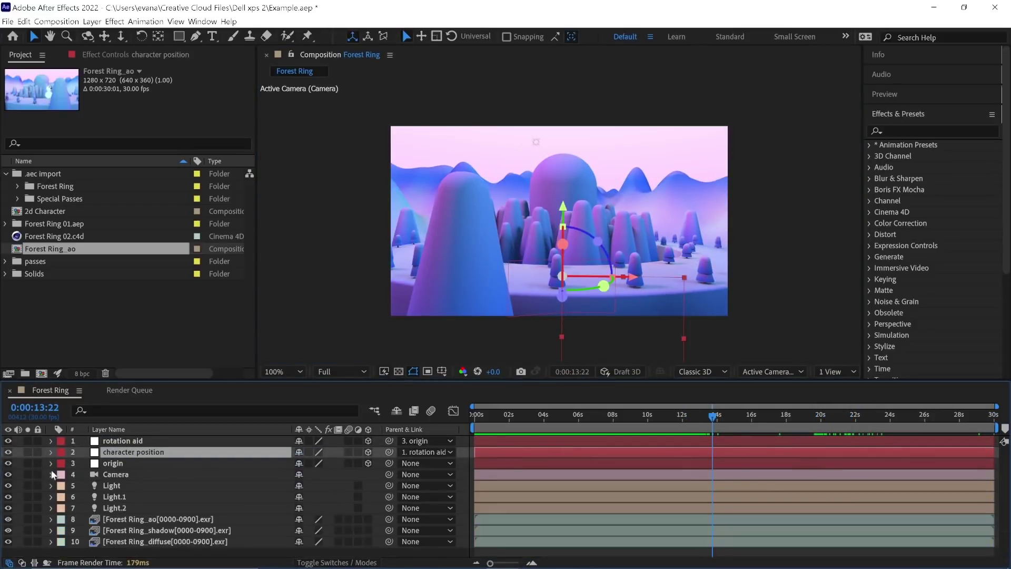
Step: Open the 2d Character composition, reveal its keyframed properties and preview the hopping animation
{"action": "left_click_drag", "start_coordinate": [586, 416], "coordinate": [629, 425]}
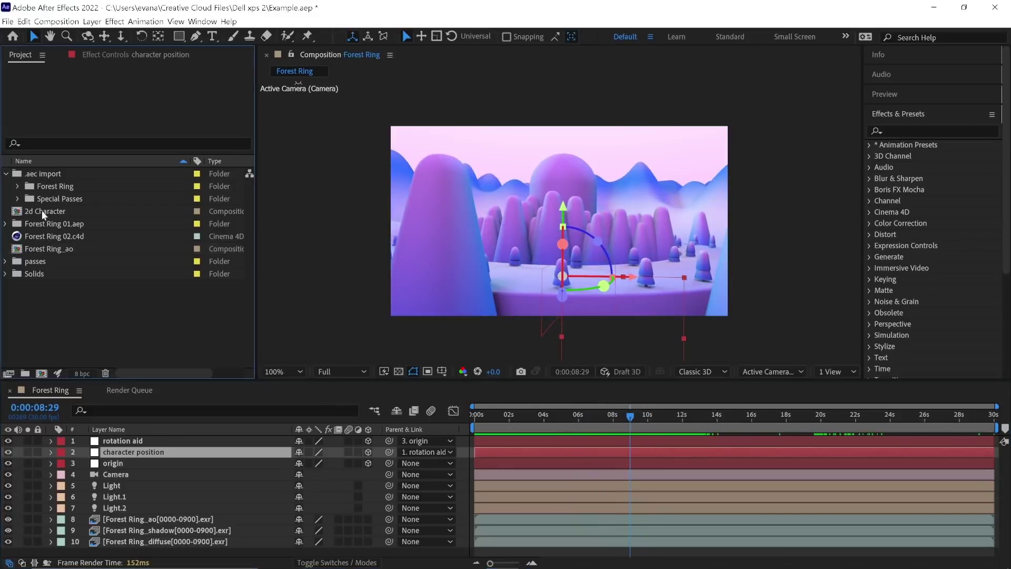
{"action": "double_click", "coordinate": [31, 211]}
{"action": "left_click_drag", "start_coordinate": [577, 416], "coordinate": [557, 445]}
{"action": "key", "text": "u"}
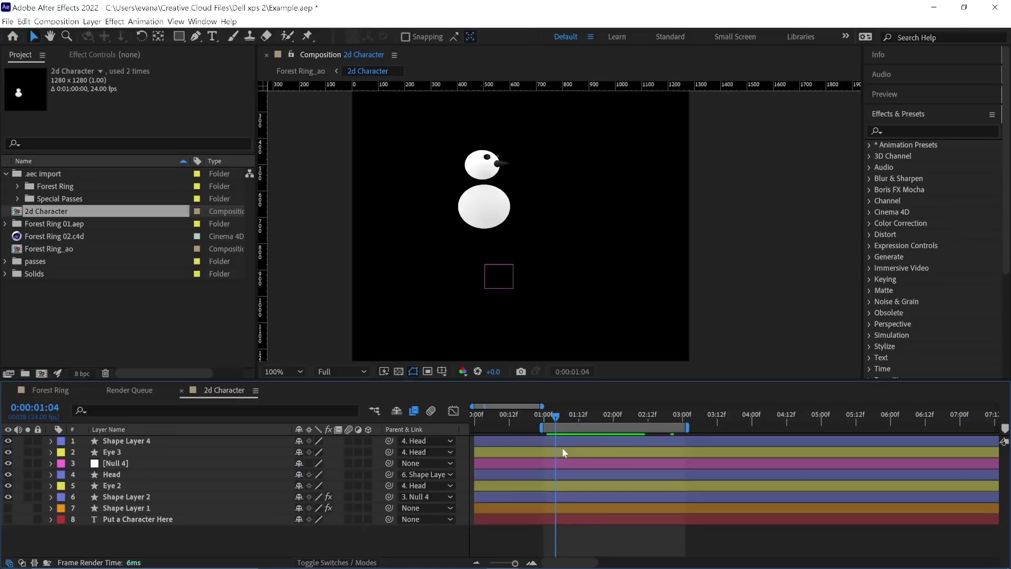
{"action": "key", "text": "space"}
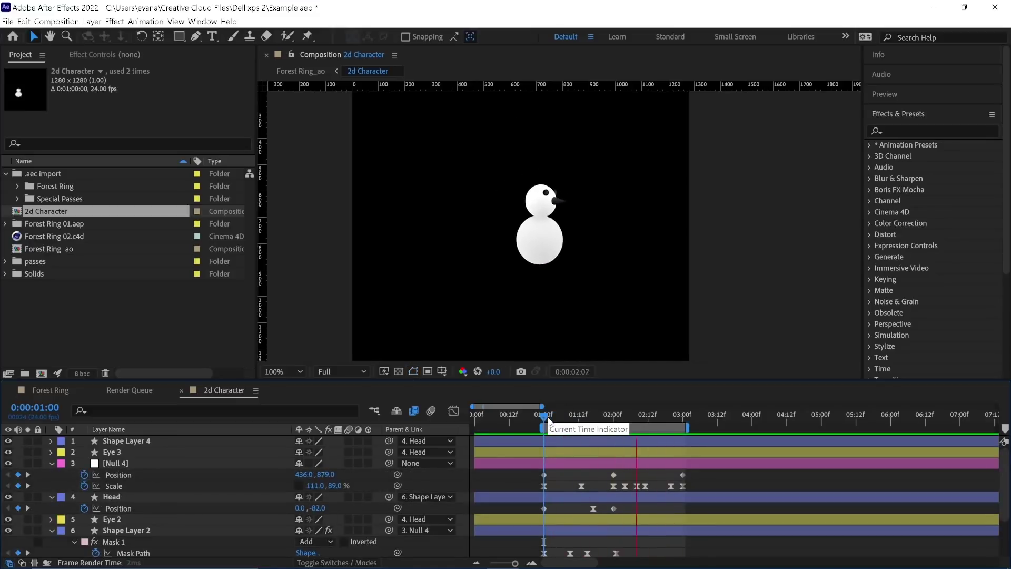
{"action": "left_click_drag", "start_coordinate": [548, 416], "coordinate": [630, 431]}
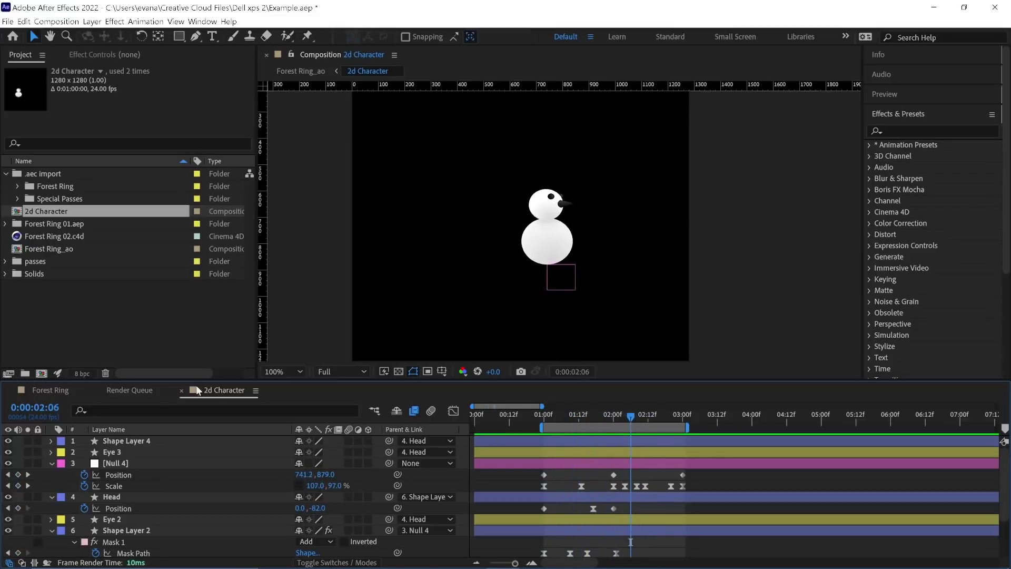
Step: Return to Forest Ring, add 2d Character as the topmost layer, make it 3D and parent it to character position
{"action": "left_click", "coordinate": [50, 390]}
{"action": "left_click_drag", "start_coordinate": [626, 414], "coordinate": [602, 427]}
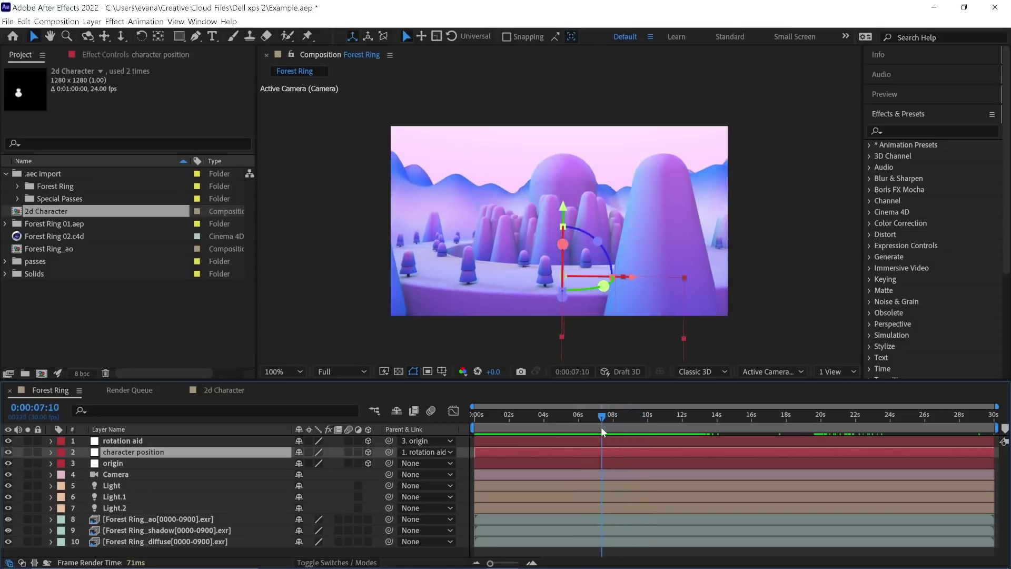
{"action": "left_click", "coordinate": [752, 321]}
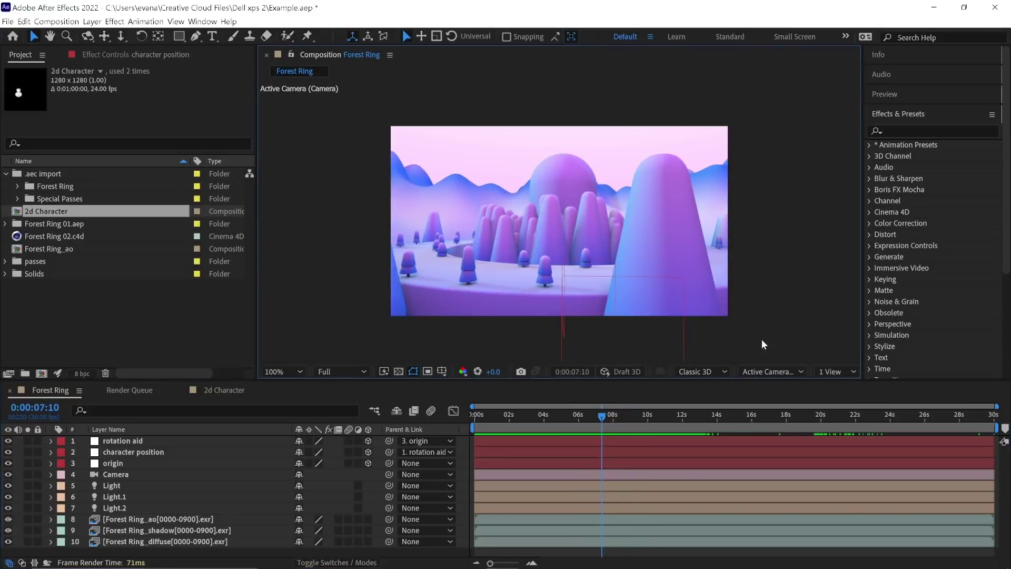
{"action": "left_click", "coordinate": [596, 420]}
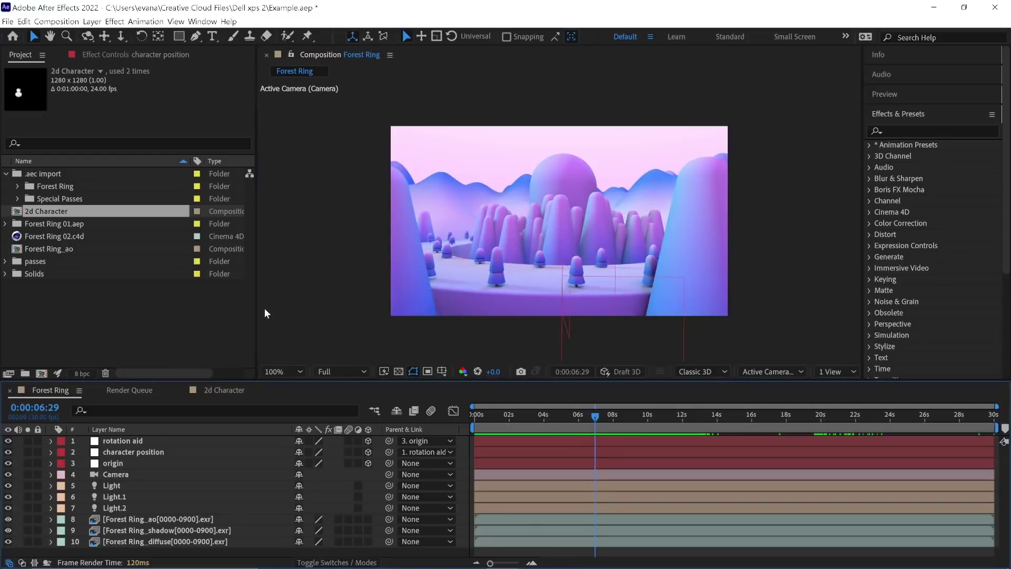
{"action": "left_click_drag", "start_coordinate": [48, 213], "coordinate": [176, 440]}
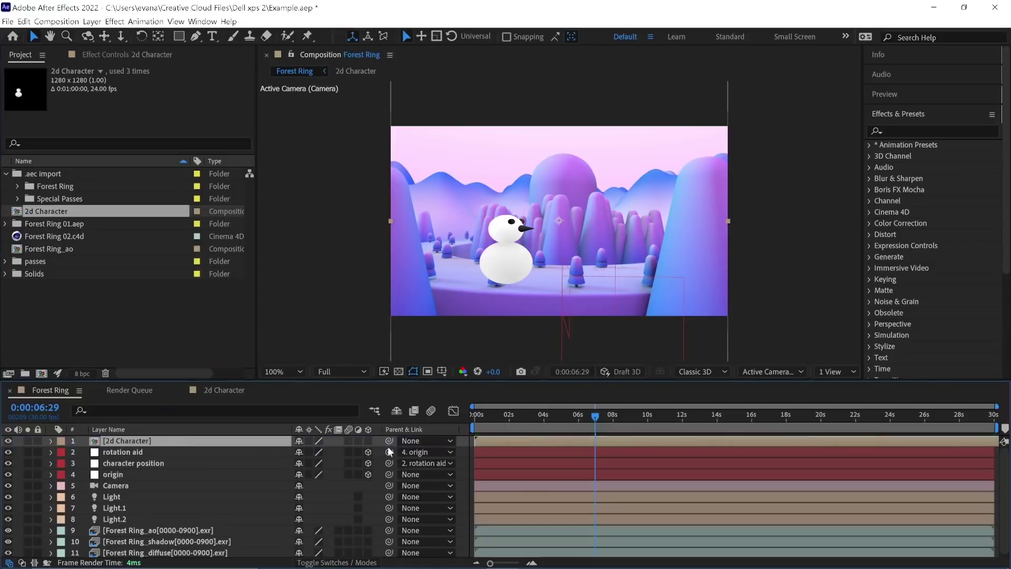
{"action": "left_click", "coordinate": [369, 441]}
{"action": "left_click_drag", "start_coordinate": [387, 440], "coordinate": [226, 460]}
Step: Set the 2d Character layer's scale to 16% and scrub to check its size in the scene
{"action": "key", "text": "s"}
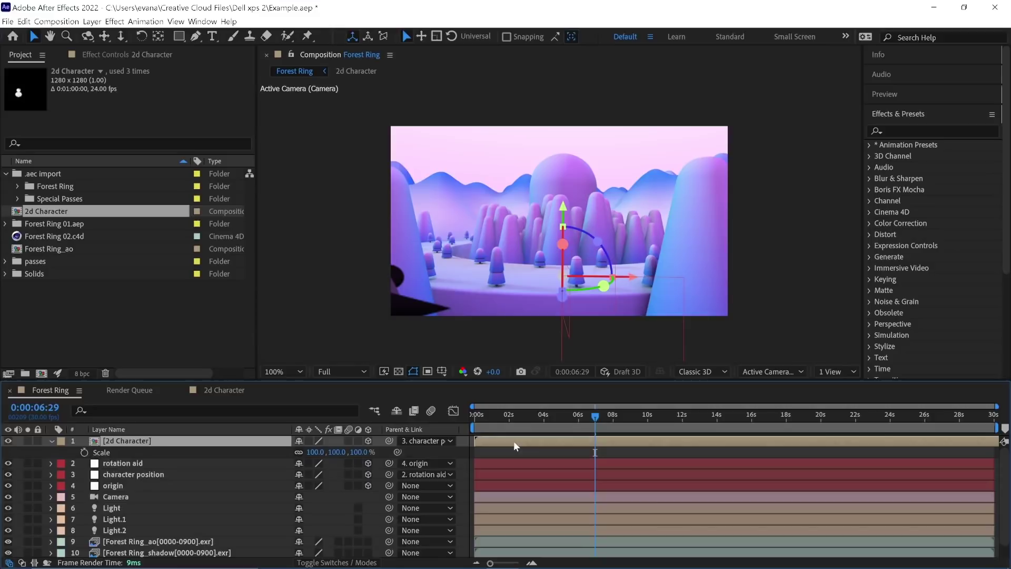
{"action": "left_click", "coordinate": [314, 452]}
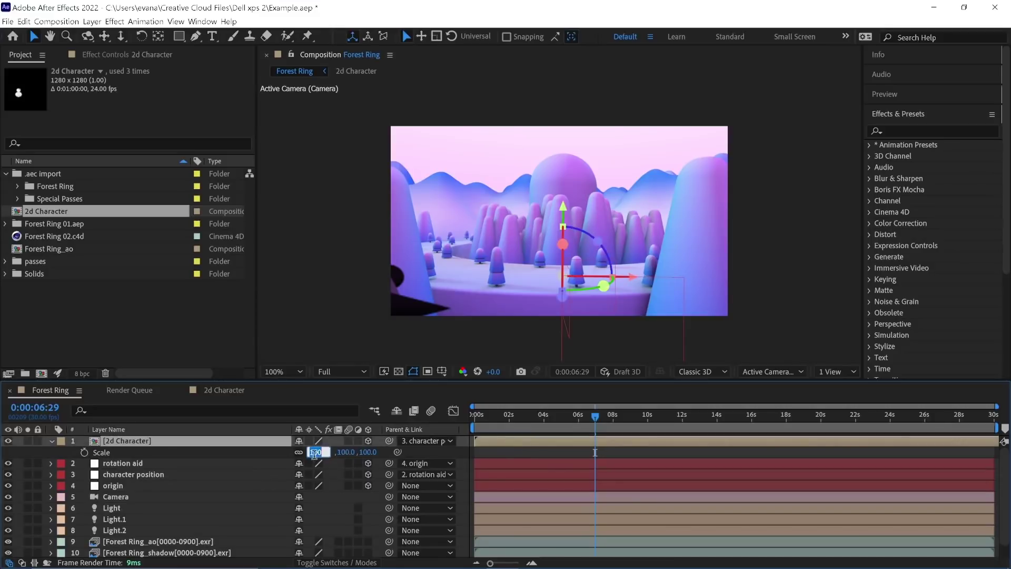
{"action": "type", "text": "16"}
{"action": "key", "text": "Return"}
{"action": "mouse_move", "coordinate": [567, 414]}
{"action": "left_mouse_down"}
{"action": "mouse_move", "coordinate": [542, 416]}
{"action": "mouse_move", "coordinate": [554, 419]}
{"action": "left_mouse_up"}
Step: Set the 2d Character layer's anchor point to 640, 878, 0 and scrub to check its ground contact
{"action": "key", "text": "a"}
{"action": "left_click_drag", "start_coordinate": [324, 452], "coordinate": [471, 454]}
{"action": "mouse_move", "coordinate": [517, 407]}
{"action": "left_mouse_down"}
{"action": "mouse_move", "coordinate": [481, 416]}
{"action": "mouse_move", "coordinate": [514, 416]}
{"action": "left_mouse_up"}
{"action": "left_click_drag", "start_coordinate": [323, 452], "coordinate": [333, 452]}
{"action": "left_click", "coordinate": [553, 449]}
{"action": "left_click", "coordinate": [494, 415]}
{"action": "left_click_drag", "start_coordinate": [494, 416], "coordinate": [515, 417]}
{"action": "left_click", "coordinate": [510, 436]}
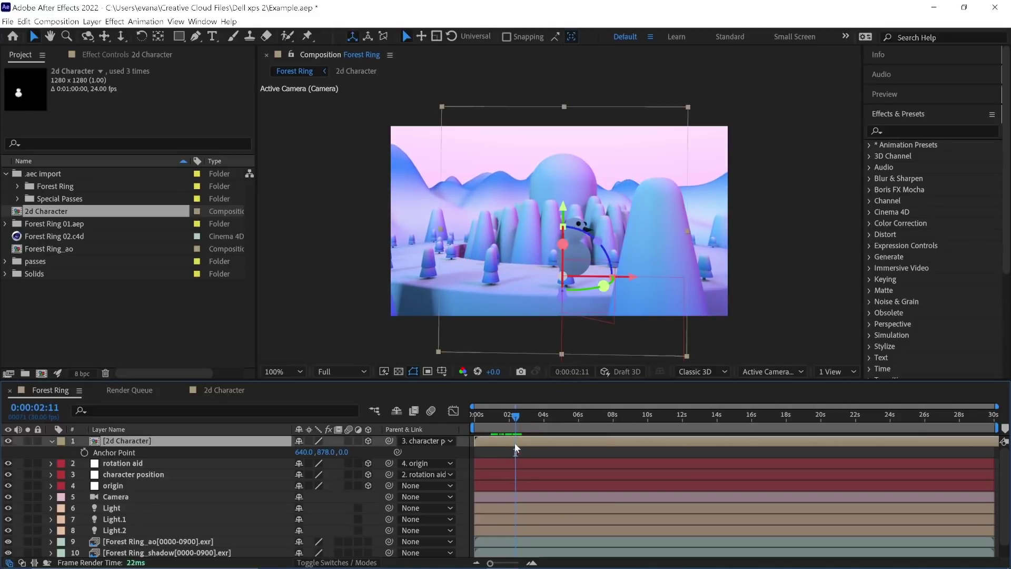
Step: Enable time remapping on the 2d Character layer and open its source composition to check where the hop animation starts
{"action": "left_click", "coordinate": [92, 21]}
{"action": "mouse_move", "coordinate": [144, 161]}
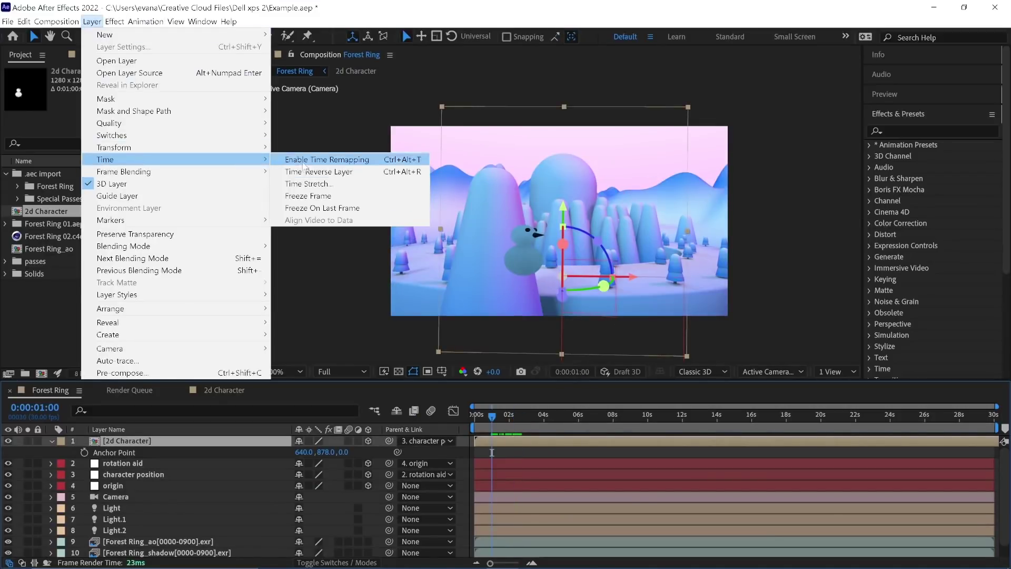
{"action": "left_click", "coordinate": [303, 161]}
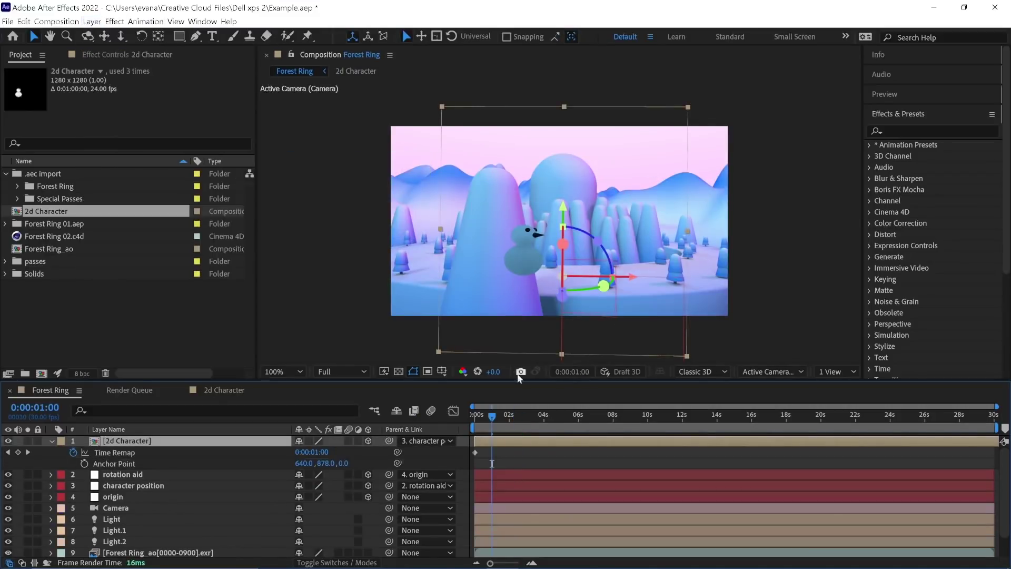
{"action": "double_click", "coordinate": [496, 442]}
{"action": "mouse_move", "coordinate": [549, 416]}
{"action": "left_mouse_down"}
{"action": "mouse_move", "coordinate": [676, 415]}
{"action": "mouse_move", "coordinate": [556, 416]}
{"action": "left_mouse_up"}
{"action": "key", "text": "j"}
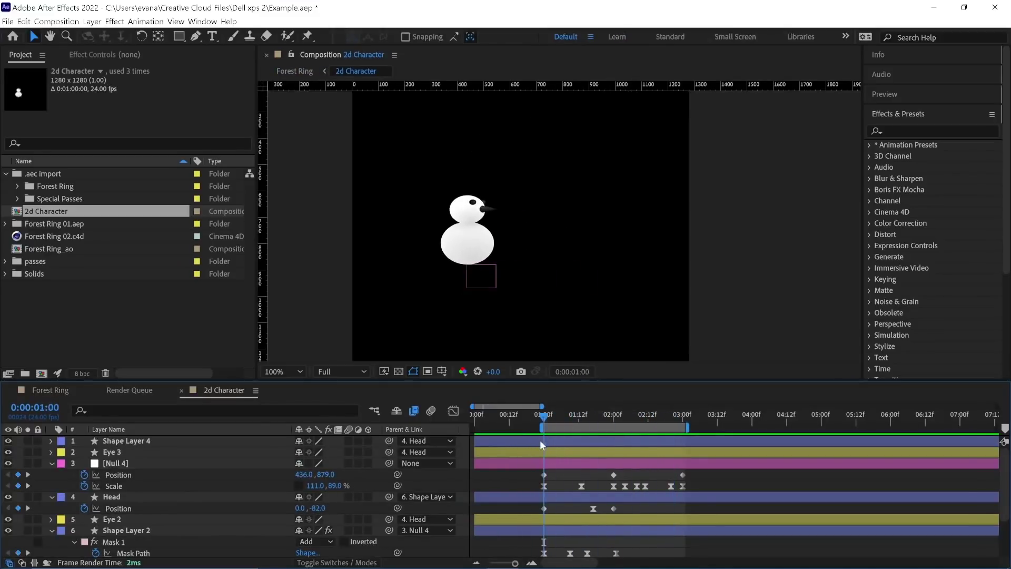
Step: Return to Forest Ring and add Time Remap keyframes on the 2d Character layer at 1:00 and 3:00
{"action": "left_click", "coordinate": [42, 390]}
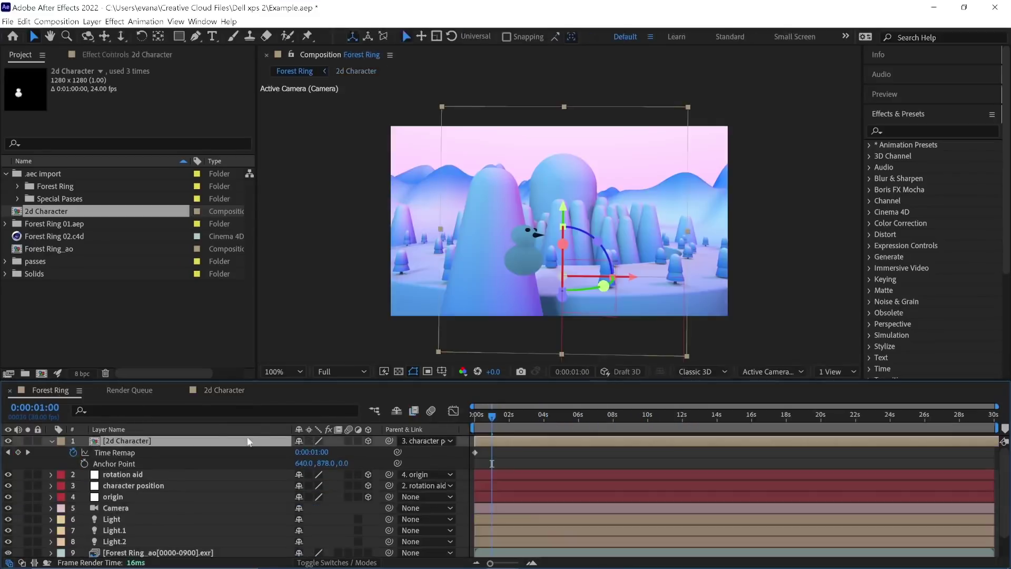
{"action": "left_click", "coordinate": [18, 452]}
{"action": "left_click", "coordinate": [56, 408]}
{"action": "type", "text": "300"}
{"action": "key", "text": "Return"}
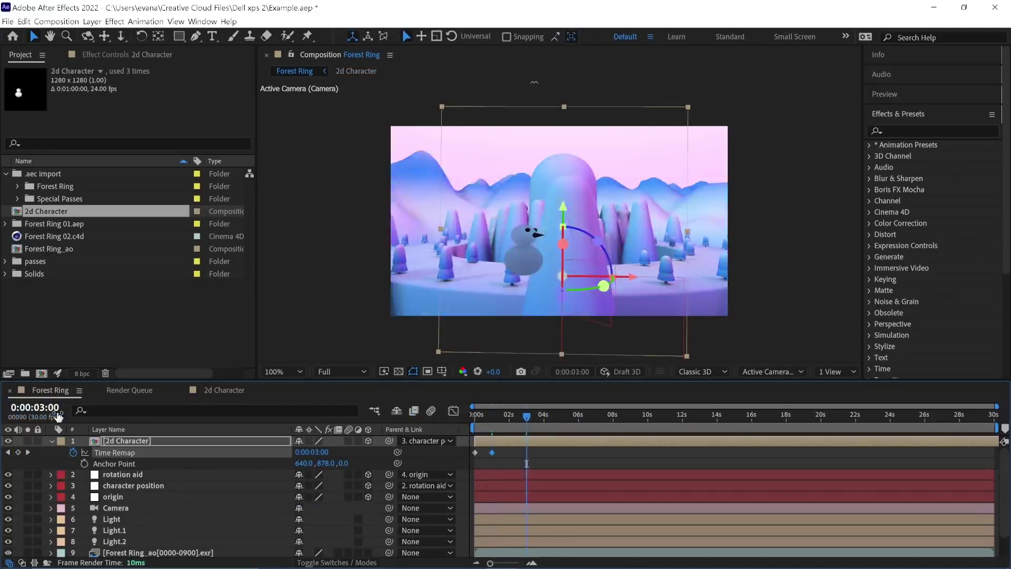
{"action": "left_click", "coordinate": [18, 452]}
Step: Remove the outer Time Remap keyframes at the start and end, keeping only 1:00 and 3:00, and scrub between them
{"action": "left_click", "coordinate": [27, 452]}
{"action": "left_click", "coordinate": [18, 452]}
{"action": "left_click", "coordinate": [7, 453]}
{"action": "left_click", "coordinate": [7, 453]}
{"action": "left_click", "coordinate": [8, 453]}
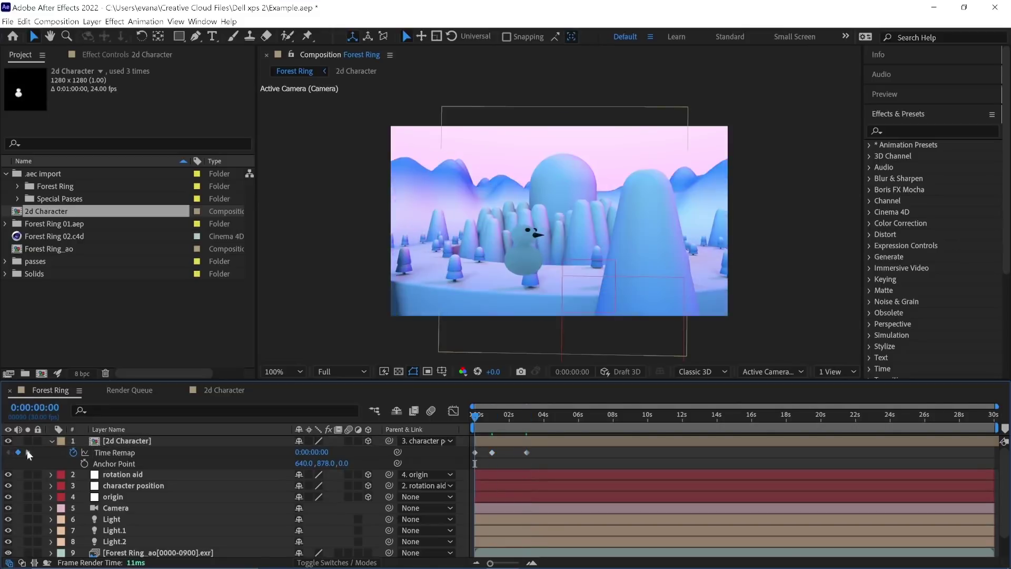
{"action": "left_click", "coordinate": [495, 417]}
{"action": "left_click_drag", "start_coordinate": [496, 418], "coordinate": [512, 418]}
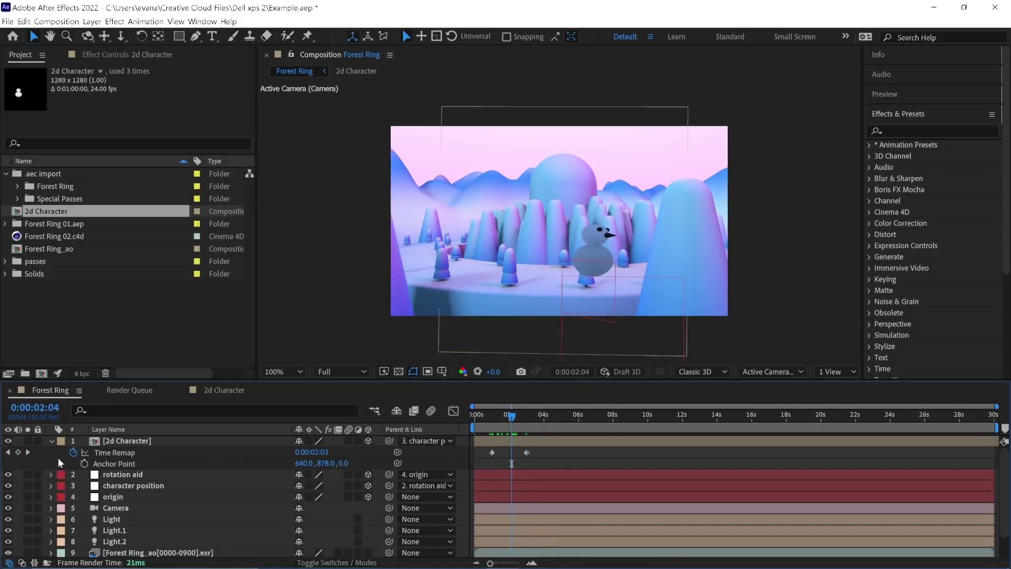
Step: Add the expression loopIn()+loopOut()-value to the 2d Character layer's Time Remap property
{"action": "left_click", "coordinate": [73, 452], "text": "alt"}
{"action": "type", "text": "loopIn()"}
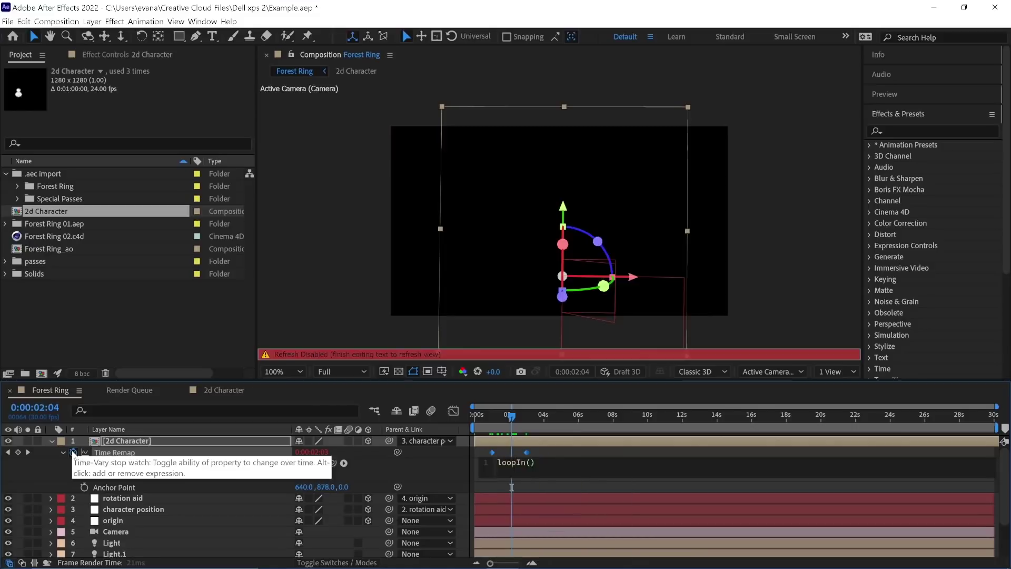
{"action": "type", "text": "+loop"}
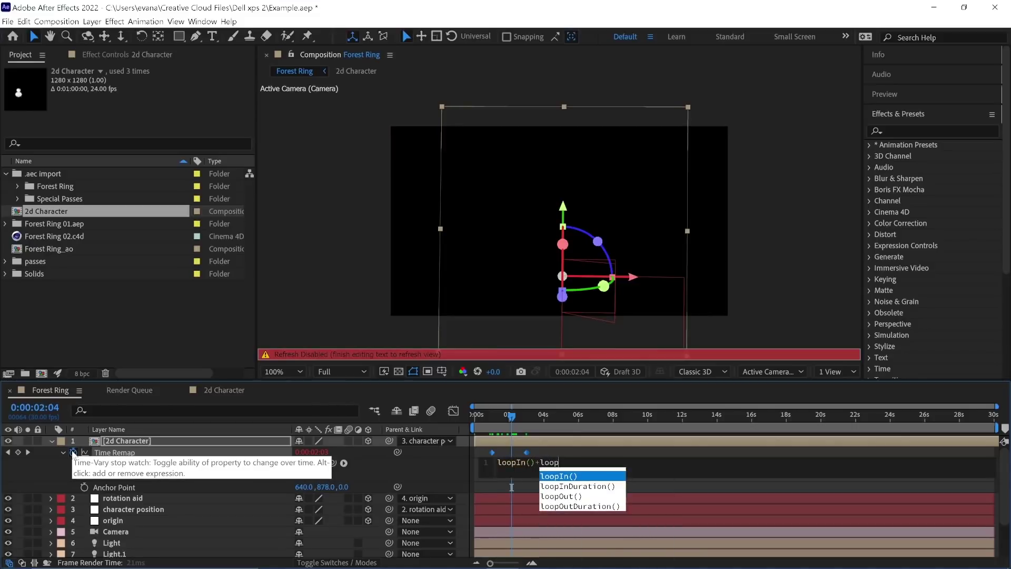
{"action": "type", "text": "Out()-value"}
{"action": "left_click", "coordinate": [557, 454]}
Step: Scrub past the keyframes and examine the looping Time Remap curve in the Graph Editor
{"action": "left_click_drag", "start_coordinate": [494, 416], "coordinate": [563, 424]}
{"action": "left_click", "coordinate": [115, 453]}
{"action": "left_click", "coordinate": [453, 411]}
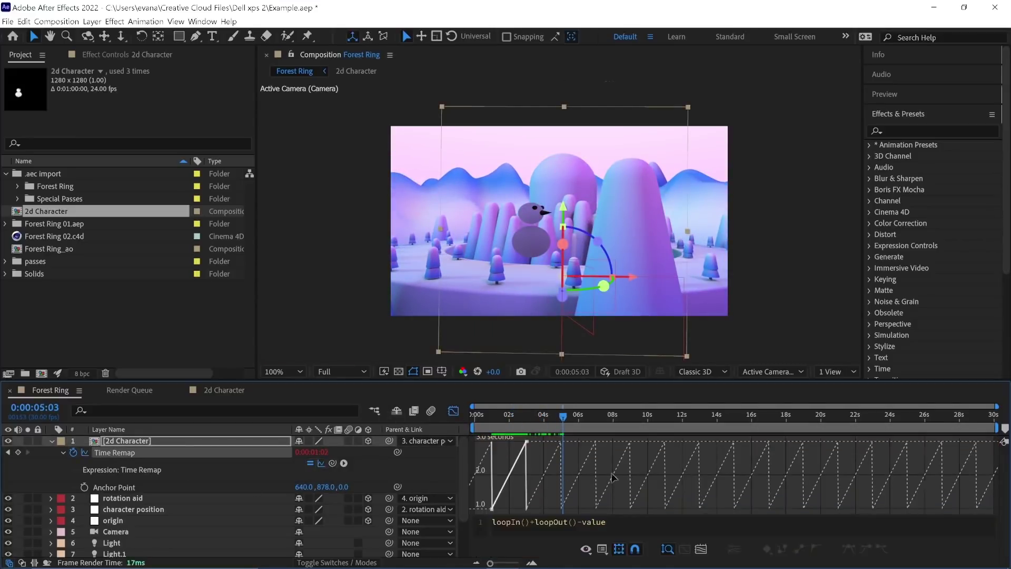
{"action": "left_click", "coordinate": [454, 412]}
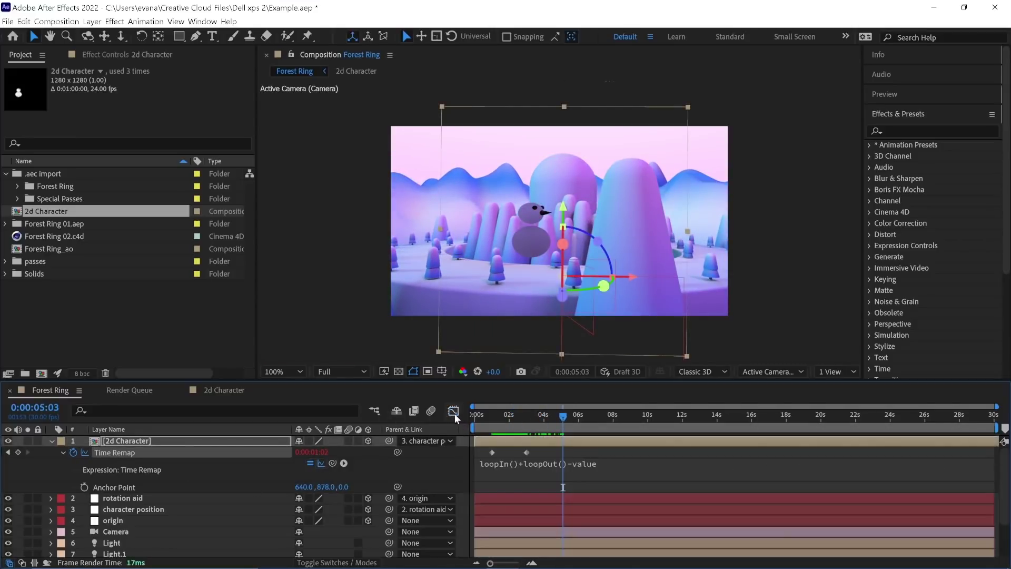
Step: Try different timings for the second Time Remap keyframe to test the loop speed, scrubbing to compare, and restore it to 3:00
{"action": "left_click_drag", "start_coordinate": [535, 454], "coordinate": [540, 454]}
{"action": "left_click_drag", "start_coordinate": [557, 414], "coordinate": [604, 426]}
{"action": "left_click_drag", "start_coordinate": [537, 453], "coordinate": [515, 453]}
{"action": "left_click_drag", "start_coordinate": [506, 416], "coordinate": [541, 423]}
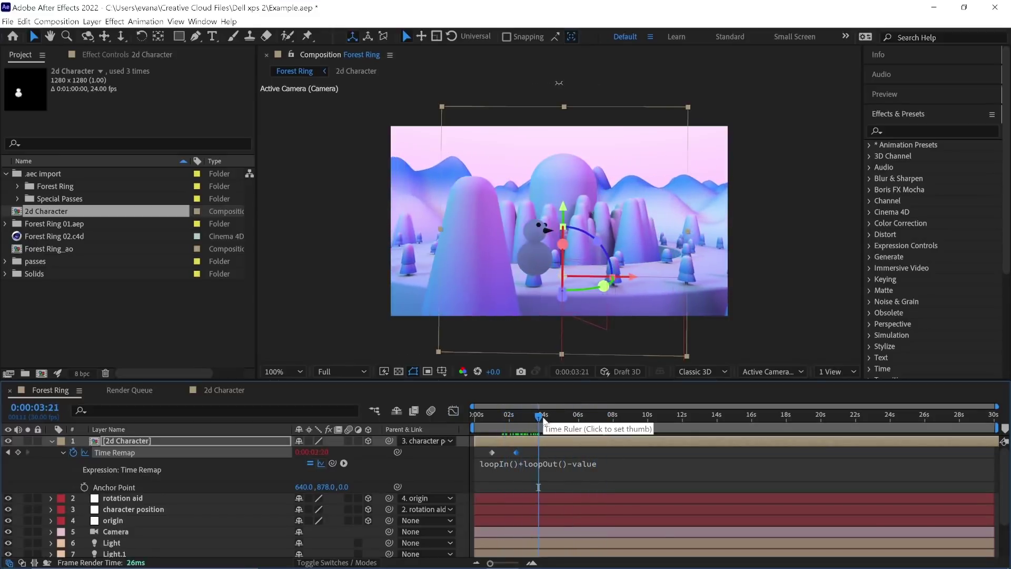
{"action": "left_click", "coordinate": [512, 417]}
{"action": "left_click_drag", "start_coordinate": [512, 424], "coordinate": [516, 421]}
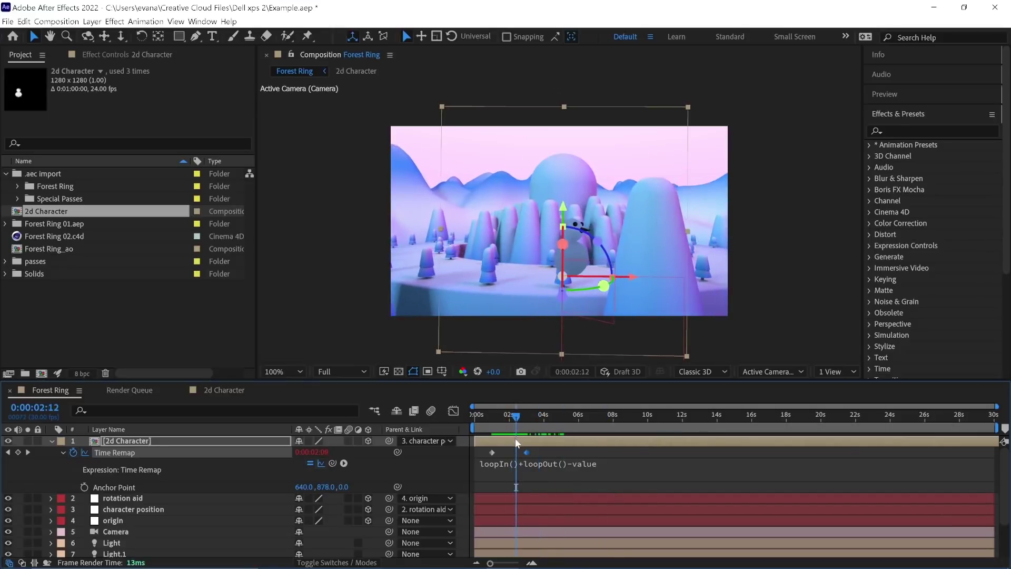
Step: Increase the 2d Character layer's scale to 17% and scrub to check it against the scene
{"action": "key", "text": "shift+s"}
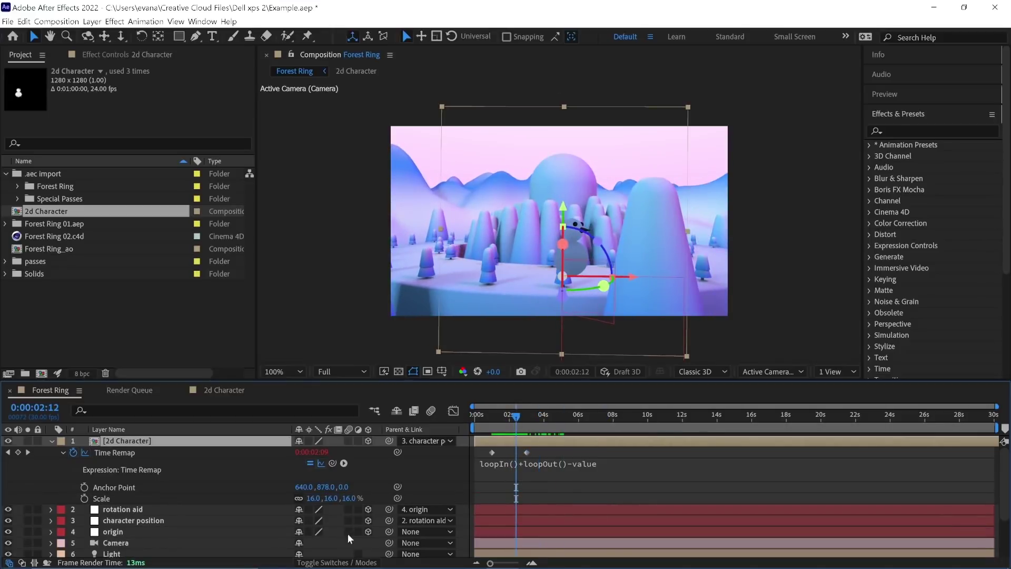
{"action": "left_click", "coordinate": [333, 498]}
{"action": "left_click_drag", "start_coordinate": [334, 496], "coordinate": [340, 507]}
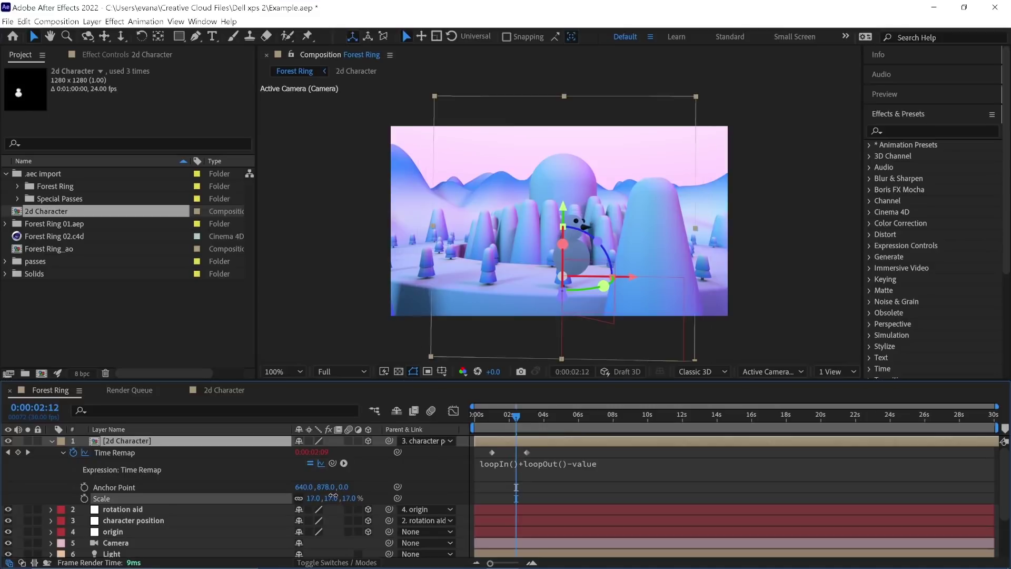
{"action": "left_click_drag", "start_coordinate": [511, 421], "coordinate": [542, 428]}
Step: Open the 2d Character composition and examine Null 4's position keyframes from the 1:00 mark
{"action": "double_click", "coordinate": [538, 441]}
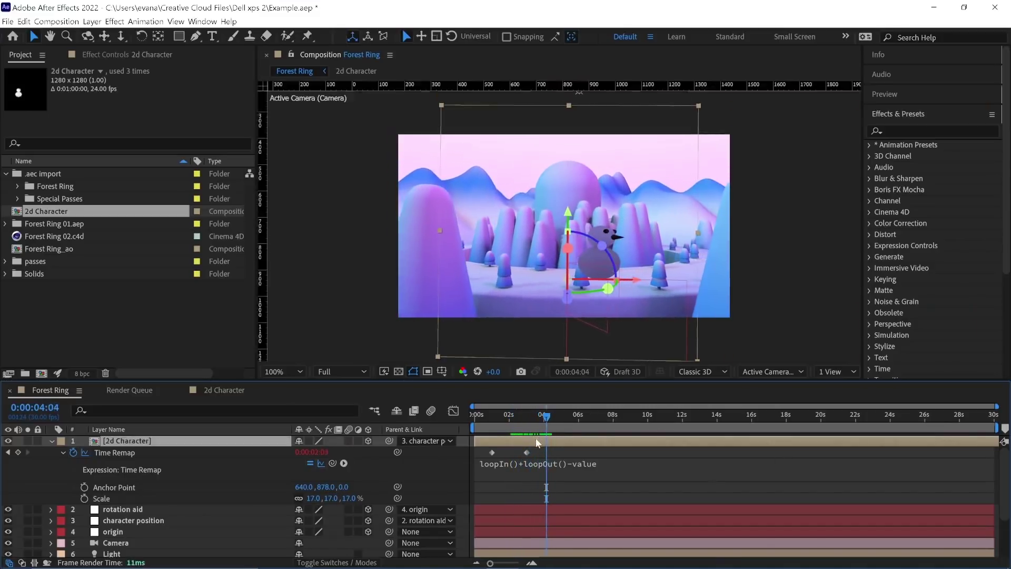
{"action": "left_click", "coordinate": [536, 462]}
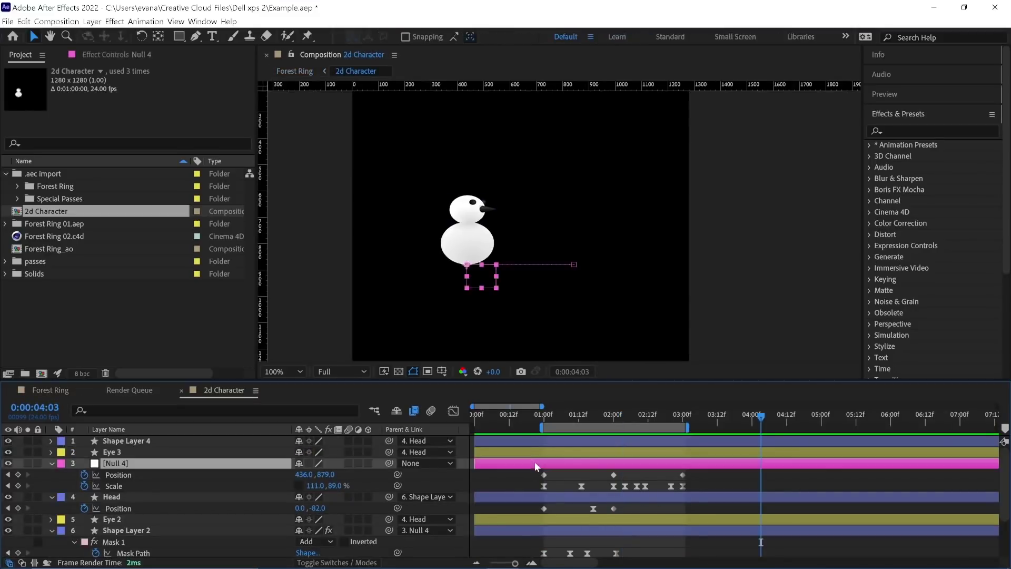
{"action": "key", "text": "p"}
{"action": "left_click_drag", "start_coordinate": [566, 416], "coordinate": [549, 436]}
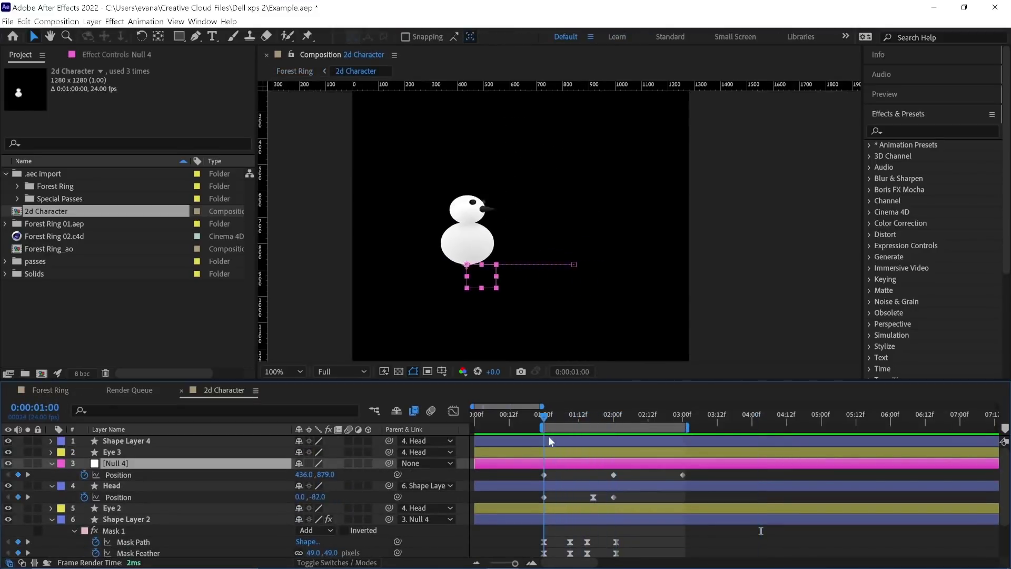
{"action": "left_click", "coordinate": [549, 473]}
Step: Return to the Forest Ring composition and play back the looping character animation
{"action": "left_click", "coordinate": [51, 390]}
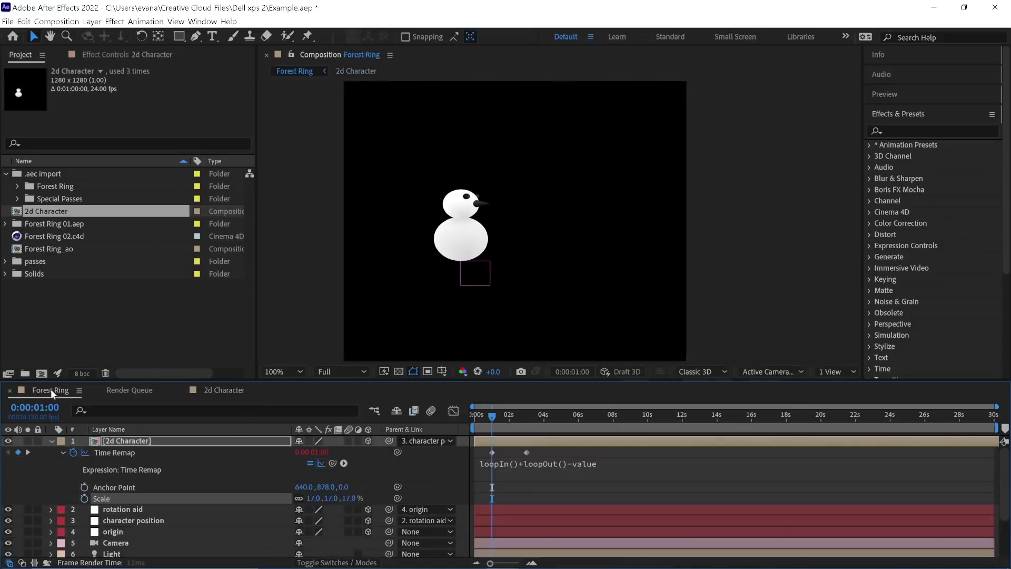
{"action": "left_click_drag", "start_coordinate": [504, 420], "coordinate": [510, 417]}
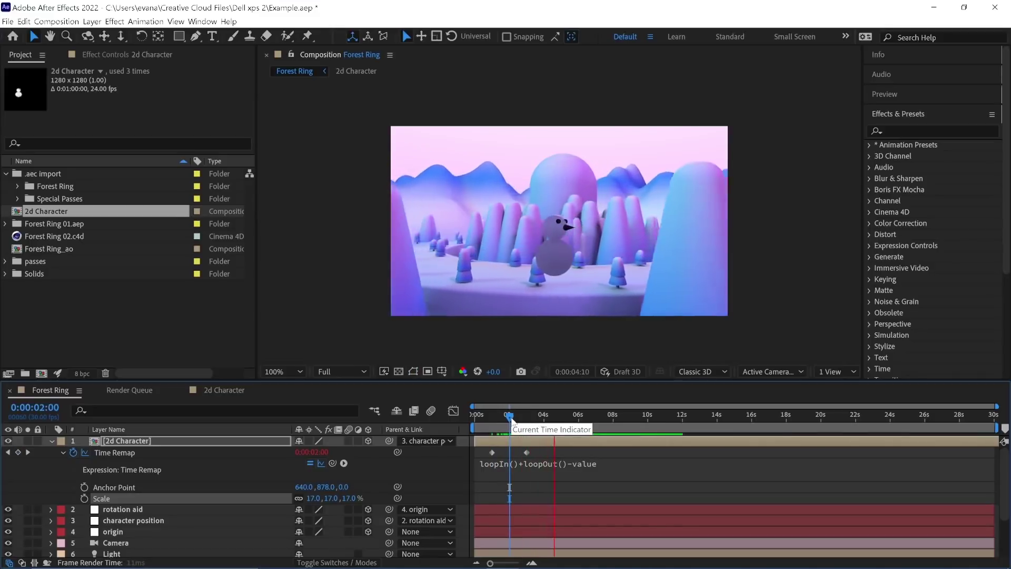
{"action": "key", "text": "space"}
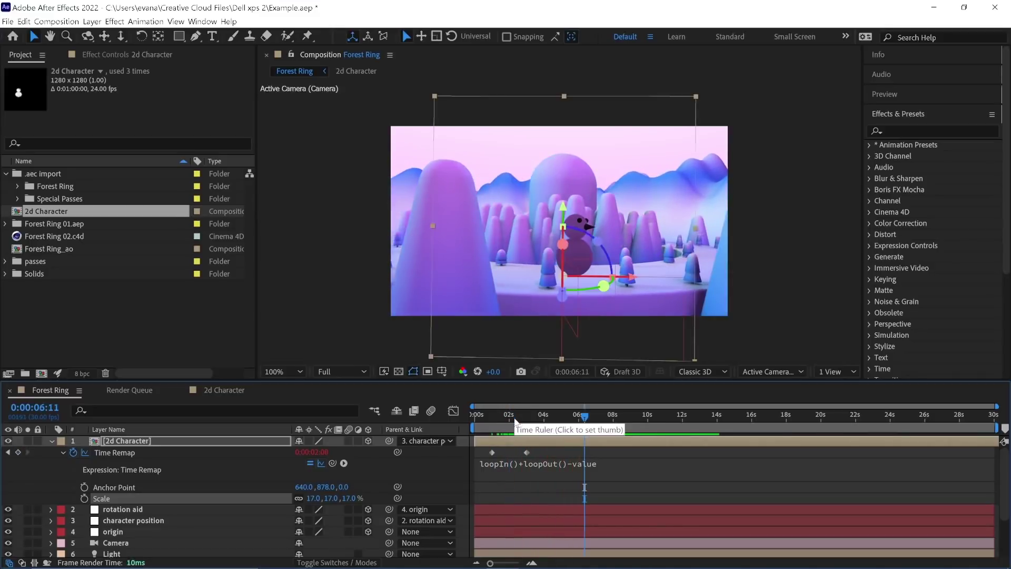
{"action": "key", "text": "space"}
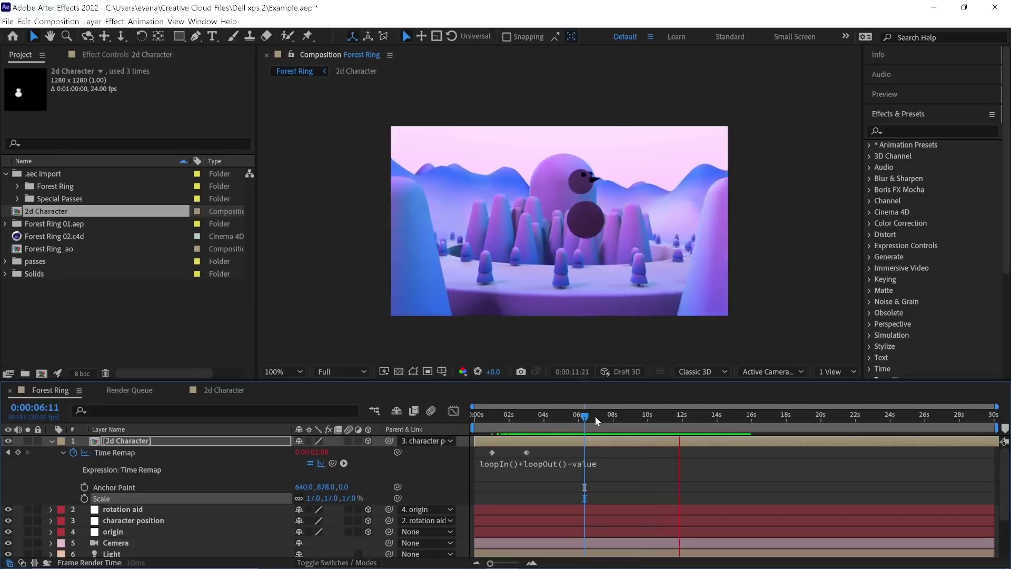
Step: Collapse the 2d Character layer's properties and scrub around 3 to 4 seconds to examine how the character overlaps the scene
{"action": "left_click_drag", "start_coordinate": [595, 416], "coordinate": [547, 422]}
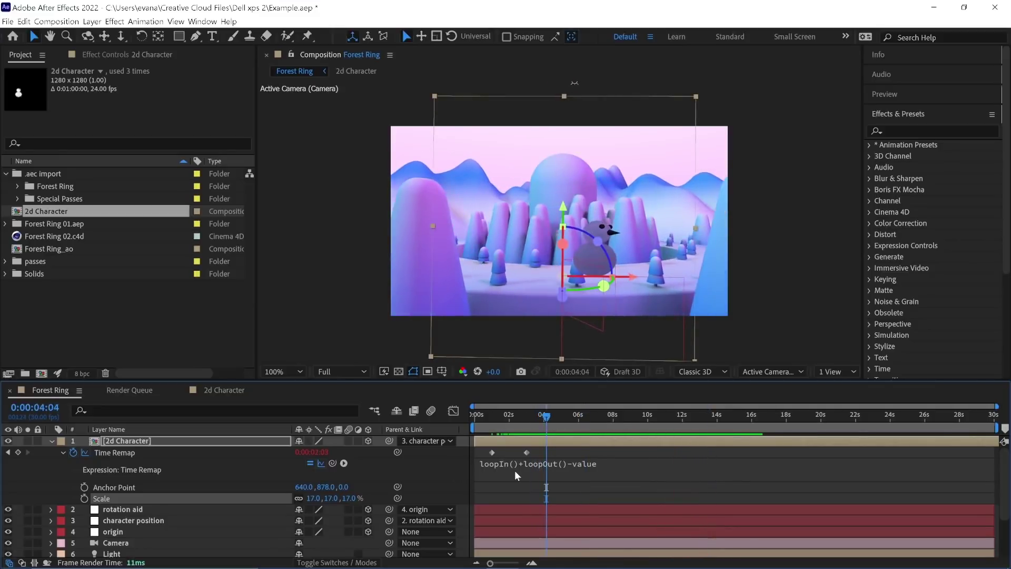
{"action": "left_click", "coordinate": [535, 450]}
{"action": "left_click", "coordinate": [51, 441]}
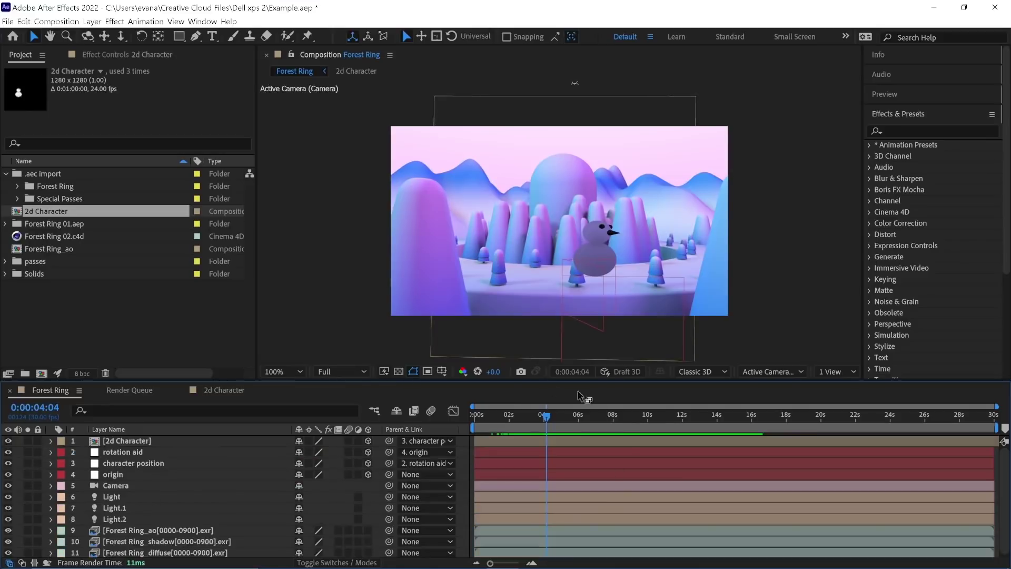
{"action": "left_click_drag", "start_coordinate": [544, 417], "coordinate": [533, 422]}
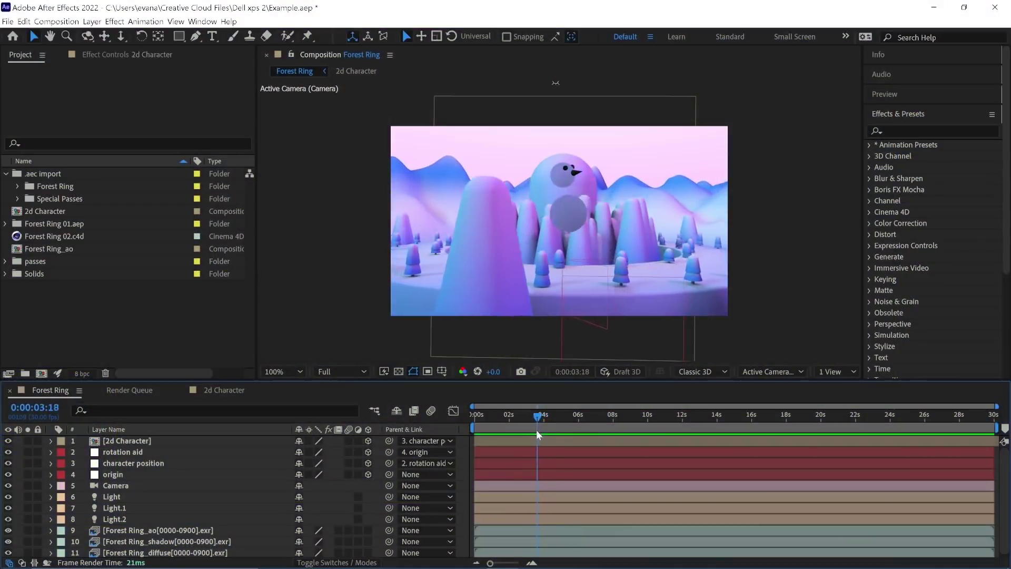
{"action": "left_click_drag", "start_coordinate": [536, 430], "coordinate": [534, 434]}
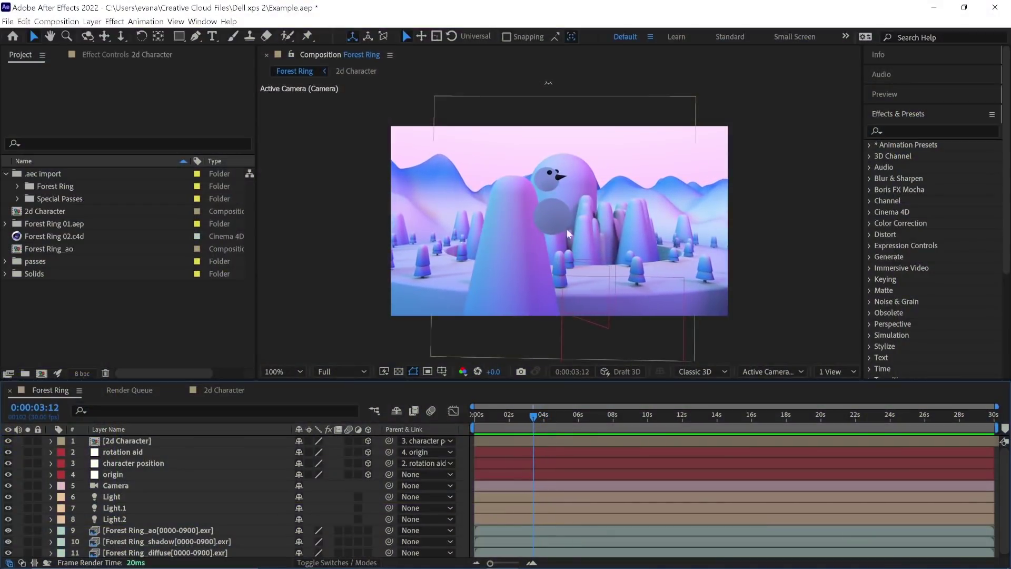
Step: Find the Forest Ring_depth[0000-0900].exr pass in the project and add it as the topmost layer of the Forest Ring composition
{"action": "left_click", "coordinate": [53, 143]}
{"action": "type", "text": "depth"}
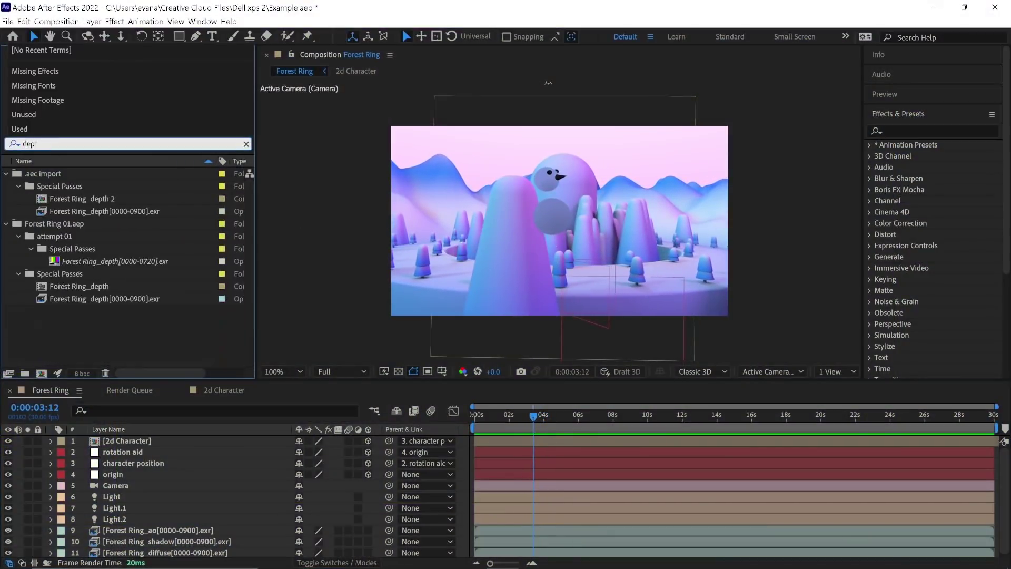
{"action": "left_click_drag", "start_coordinate": [118, 210], "coordinate": [200, 439]}
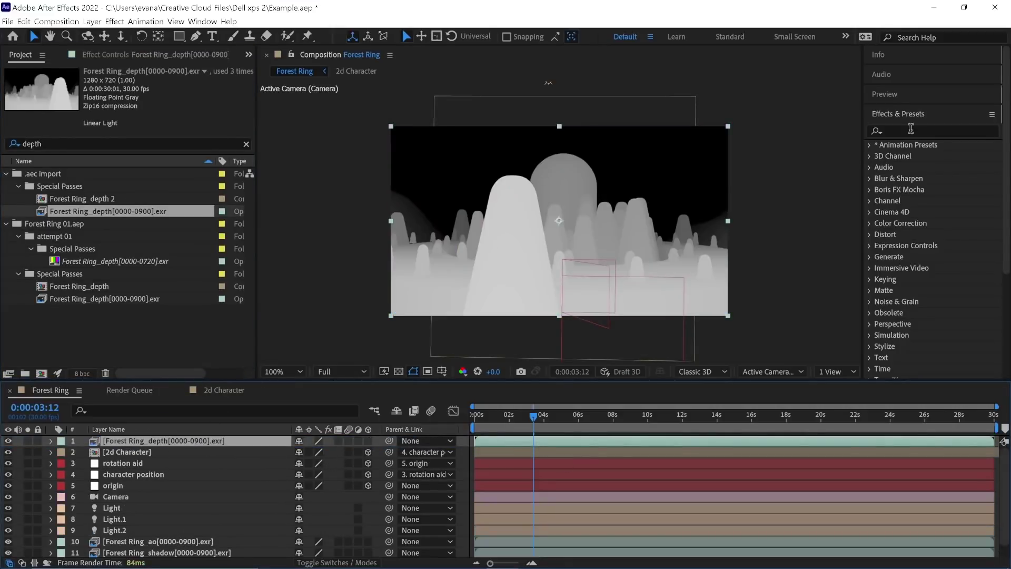
Step: Apply the Levels effect to the depth layer and set its Input White to 208
{"action": "left_click", "coordinate": [927, 131]}
{"action": "type", "text": "levels"}
{"action": "left_click_drag", "start_coordinate": [920, 211], "coordinate": [792, 312]}
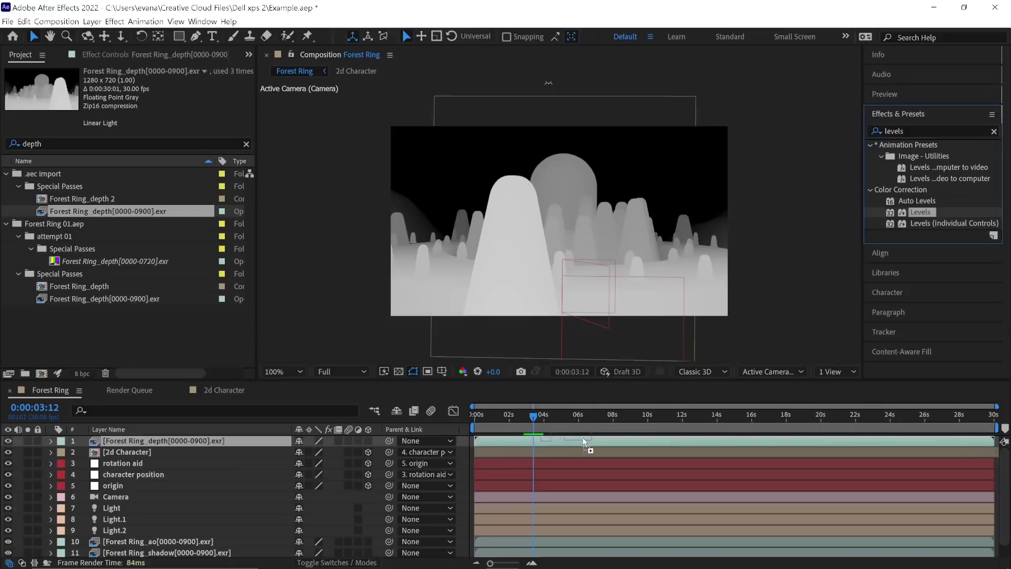
{"action": "left_click_drag", "start_coordinate": [583, 439], "coordinate": [583, 440]}
{"action": "left_click_drag", "start_coordinate": [205, 159], "coordinate": [179, 164]}
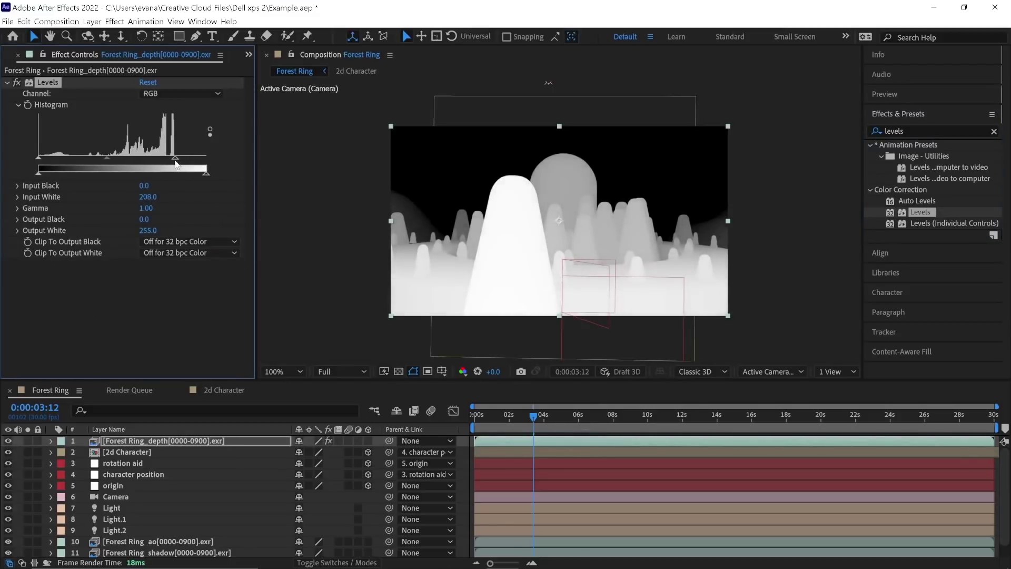
{"action": "left_click", "coordinate": [8, 84]}
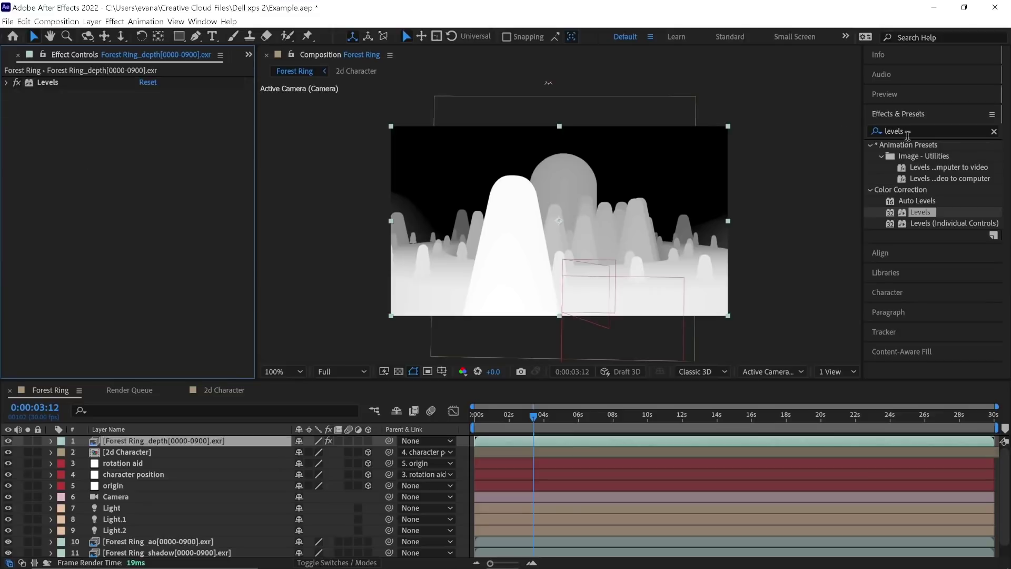
Step: Apply the Extract effect to the depth layer and raise its Black Point to 226
{"action": "double_click", "coordinate": [908, 135]}
{"action": "type", "text": "extrac"}
{"action": "left_click_drag", "start_coordinate": [923, 189], "coordinate": [505, 214]}
{"action": "mouse_move", "coordinate": [202, 168]}
{"action": "left_mouse_down"}
{"action": "mouse_move", "coordinate": [170, 169]}
{"action": "mouse_move", "coordinate": [197, 168]}
{"action": "left_mouse_up"}
{"action": "left_click_drag", "start_coordinate": [34, 167], "coordinate": [56, 168]}
{"action": "left_click", "coordinate": [154, 93]}
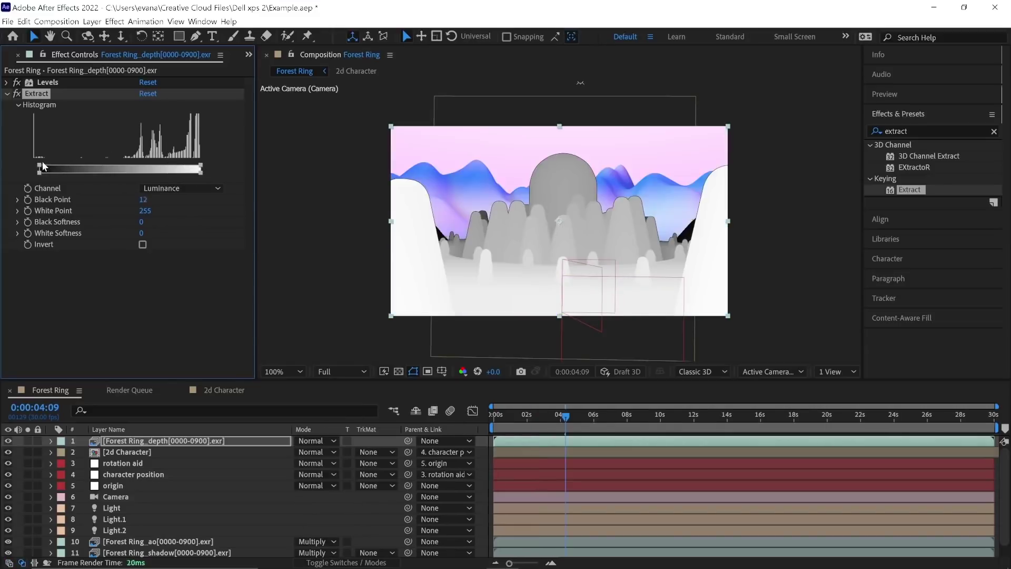
{"action": "left_click_drag", "start_coordinate": [40, 167], "coordinate": [183, 170]}
Step: Set the 2d Character layer's track matte to Alpha Inverted Matte using the depth layer, and scrub to check the occlusion
{"action": "left_click", "coordinate": [224, 442]}
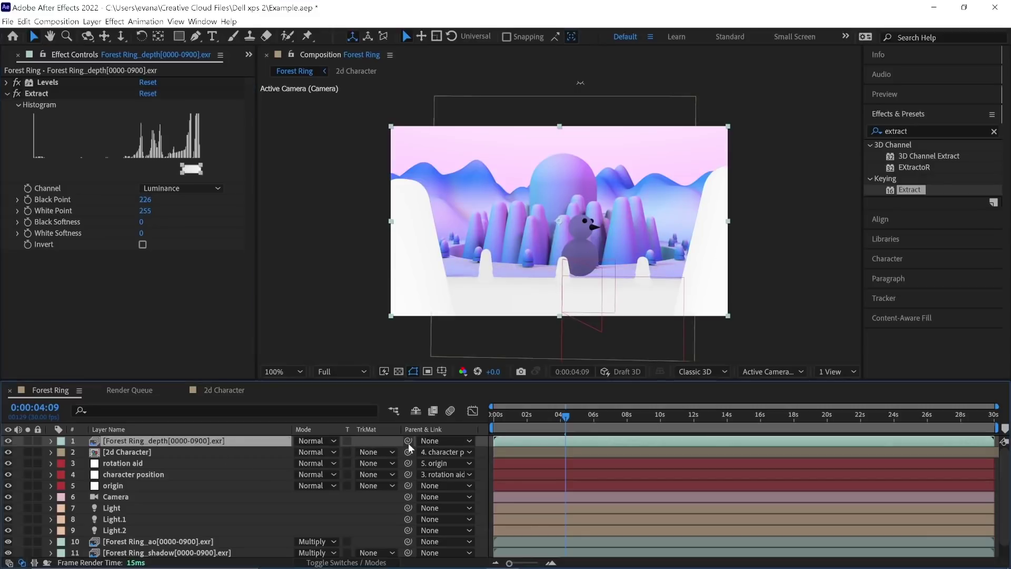
{"action": "left_click", "coordinate": [393, 451]}
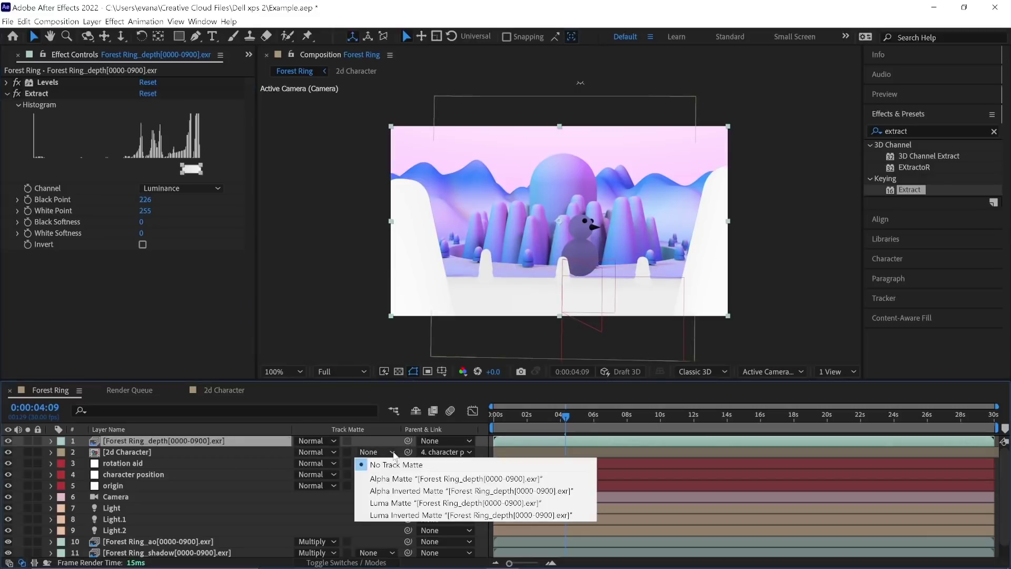
{"action": "left_click", "coordinate": [408, 491]}
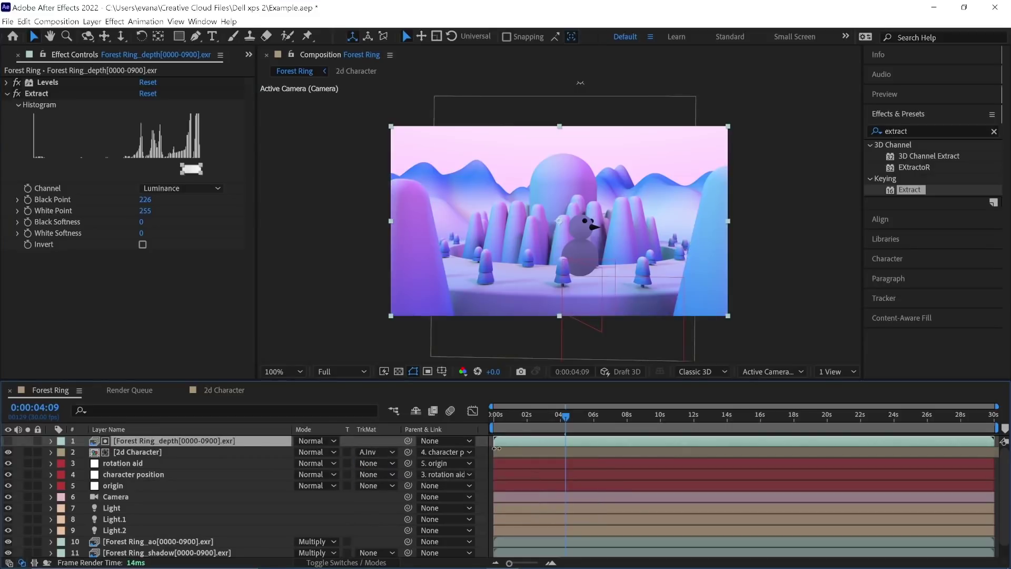
{"action": "mouse_move", "coordinate": [565, 418]}
{"action": "left_mouse_down"}
{"action": "mouse_move", "coordinate": [549, 418]}
{"action": "mouse_move", "coordinate": [551, 428]}
{"action": "mouse_move", "coordinate": [576, 428]}
{"action": "left_mouse_up"}
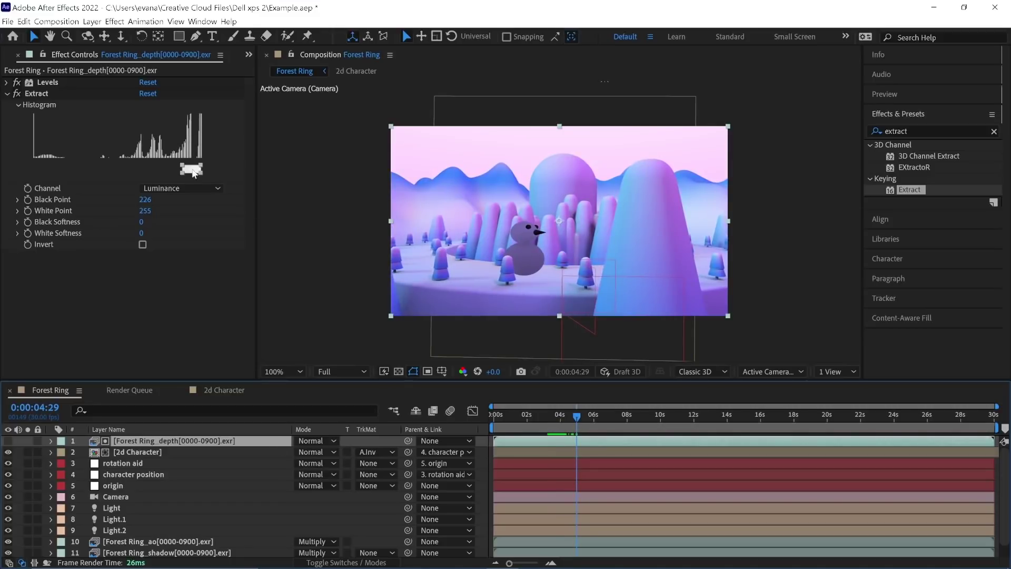
Step: Try inverting the depth layer's Extract effect and switching the 2d Character's track matte to Alpha Matte
{"action": "left_click", "coordinate": [143, 245]}
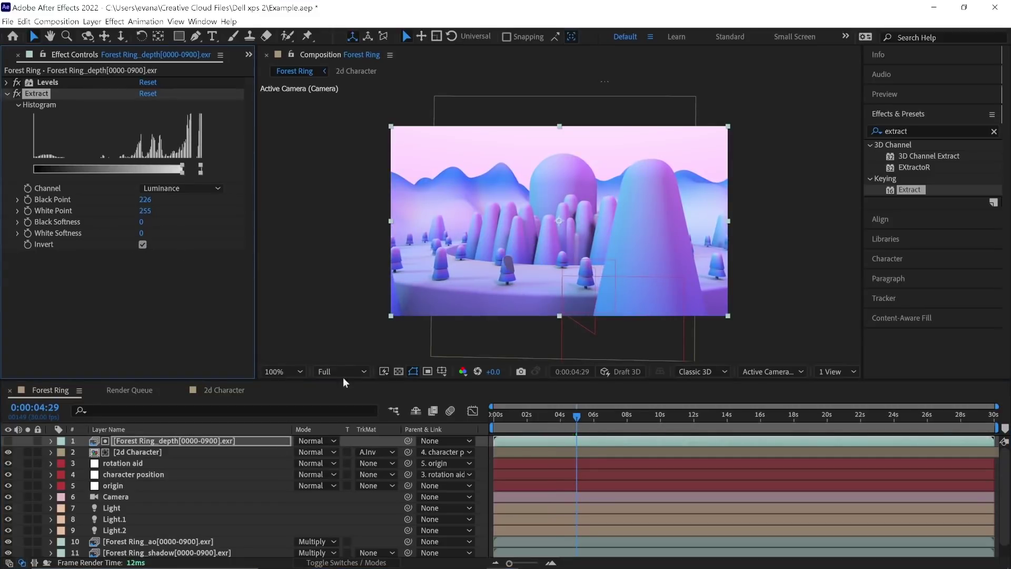
{"action": "left_click", "coordinate": [358, 450]}
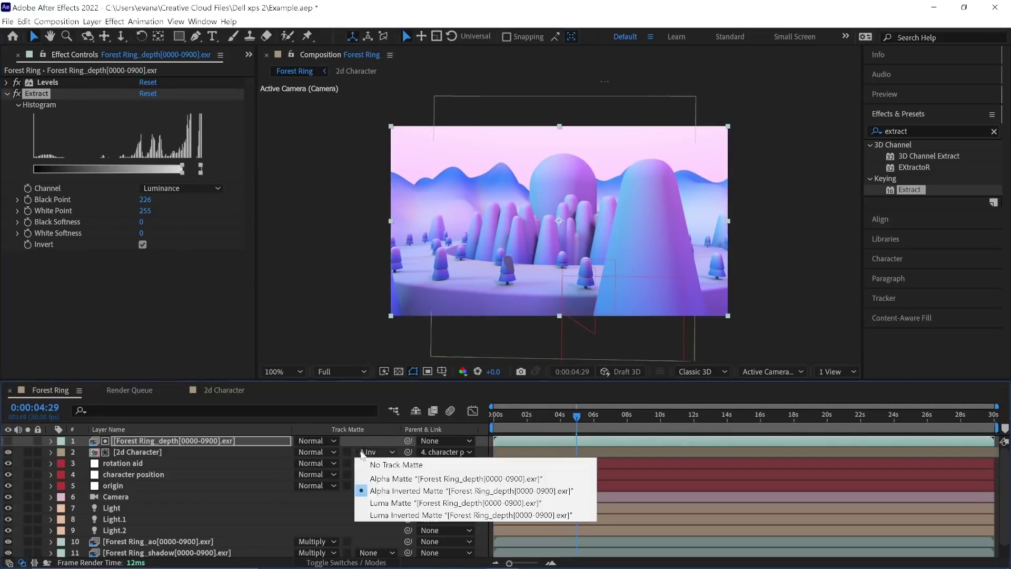
{"action": "left_click", "coordinate": [386, 478]}
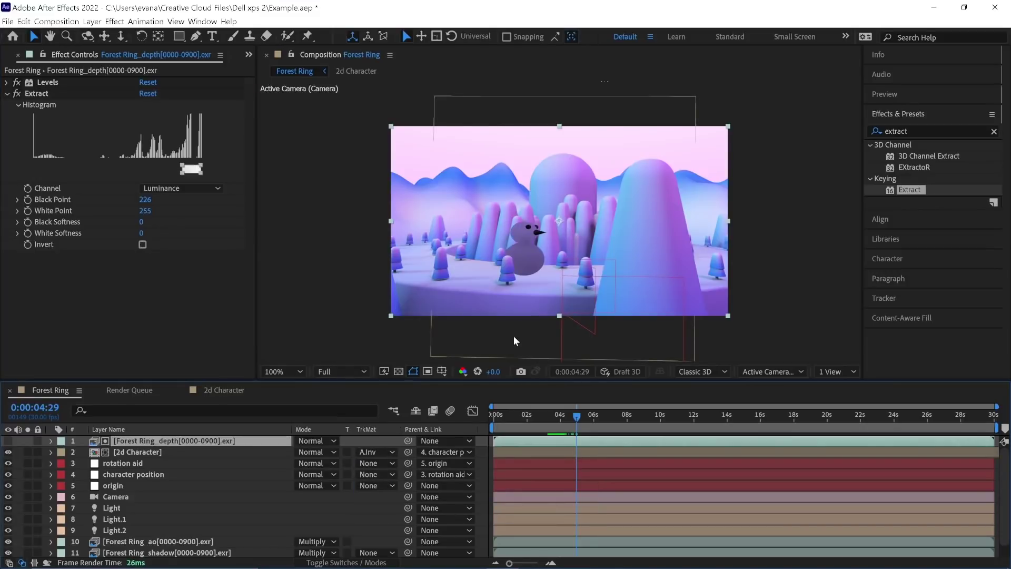
Step: Inspect the matte edge around the small tree in front of the character and apply the Matte Choker effect to the depth layer
{"action": "key", "text": "z"}
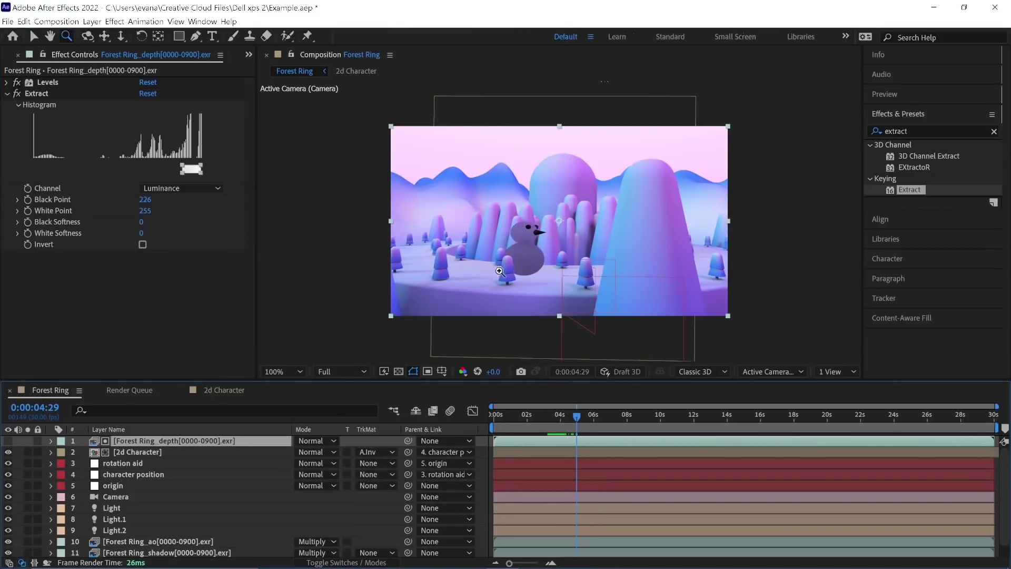
{"action": "double_click", "coordinate": [507, 281]}
{"action": "left_click", "coordinate": [7, 93]}
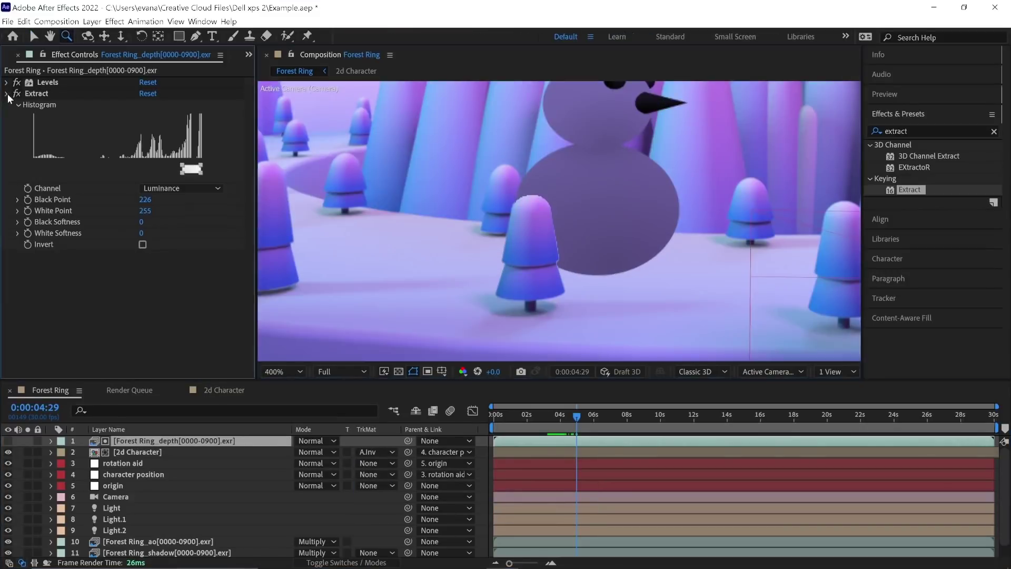
{"action": "left_click", "coordinate": [904, 131]}
{"action": "type", "text": "matte c"}
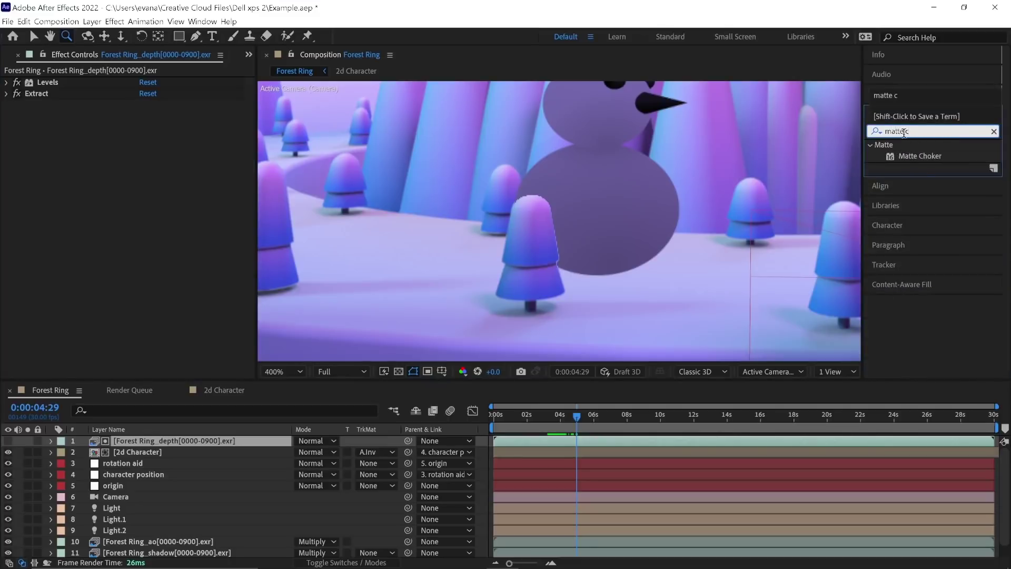
{"action": "left_click_drag", "start_coordinate": [920, 156], "coordinate": [157, 151]}
{"action": "key", "text": "v"}
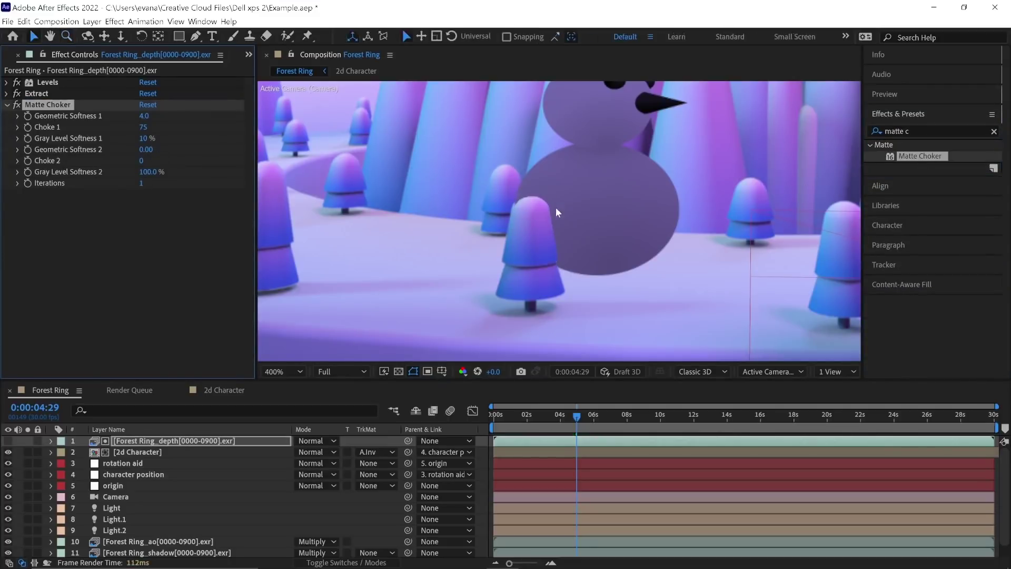
Step: Set the Matte Choker's Gray Level Softness 1 to 50%, Geometric Softness 1 to 2.0 and Choke 1 to 124
{"action": "left_click", "coordinate": [145, 138]}
{"action": "type", "text": "50"}
{"action": "key", "text": "Return"}
{"action": "left_click_drag", "start_coordinate": [142, 129], "coordinate": [230, 106]}
{"action": "left_click", "coordinate": [144, 116]}
{"action": "type", "text": "2"}
{"action": "key", "text": "Return"}
{"action": "left_click_drag", "start_coordinate": [141, 127], "coordinate": [199, 110]}
Step: Examine the choked matte's edges at full frame and up close while scrubbing between about 5 and 7 seconds
{"action": "left_click", "coordinate": [284, 371]}
{"action": "left_click", "coordinate": [307, 259]}
{"action": "left_click", "coordinate": [594, 416]}
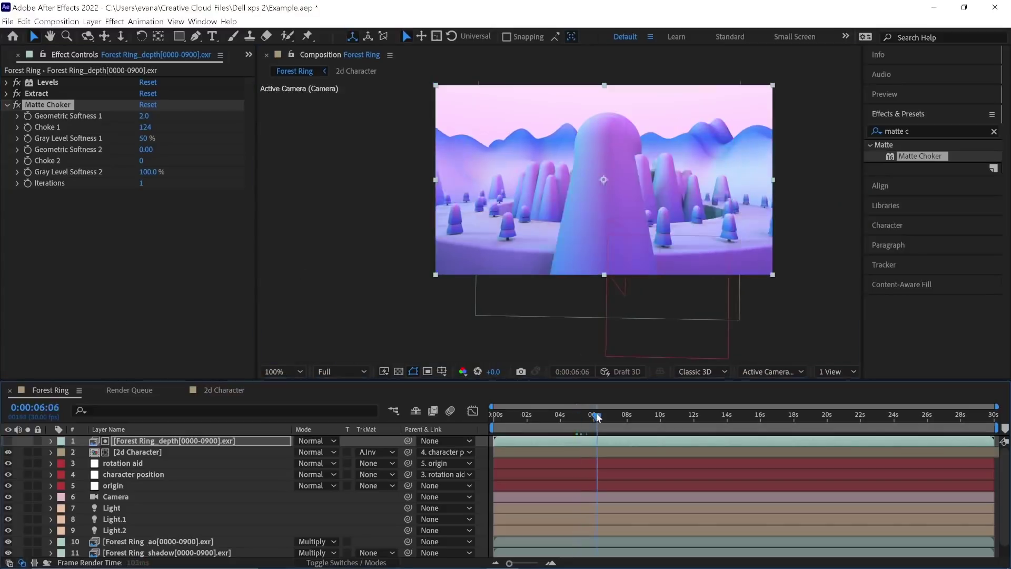
{"action": "left_click_drag", "start_coordinate": [594, 417], "coordinate": [589, 418]}
{"action": "key", "text": "z"}
{"action": "left_click", "coordinate": [619, 171]}
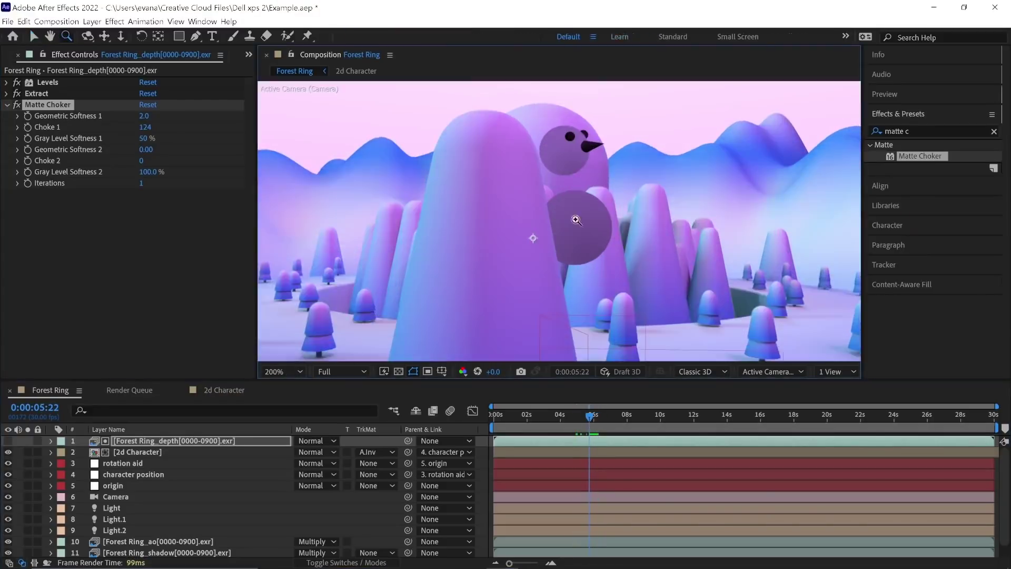
{"action": "left_click", "coordinate": [564, 226]}
{"action": "left_click", "coordinate": [542, 180], "text": "alt"}
{"action": "left_click", "coordinate": [542, 180], "text": "alt"}
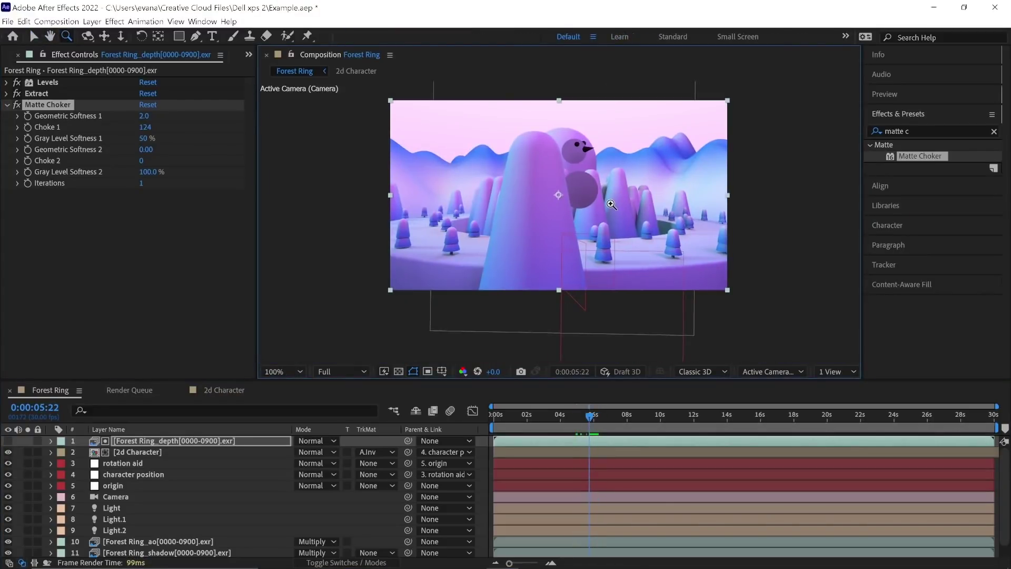
{"action": "left_click_drag", "start_coordinate": [587, 418], "coordinate": [620, 418]}
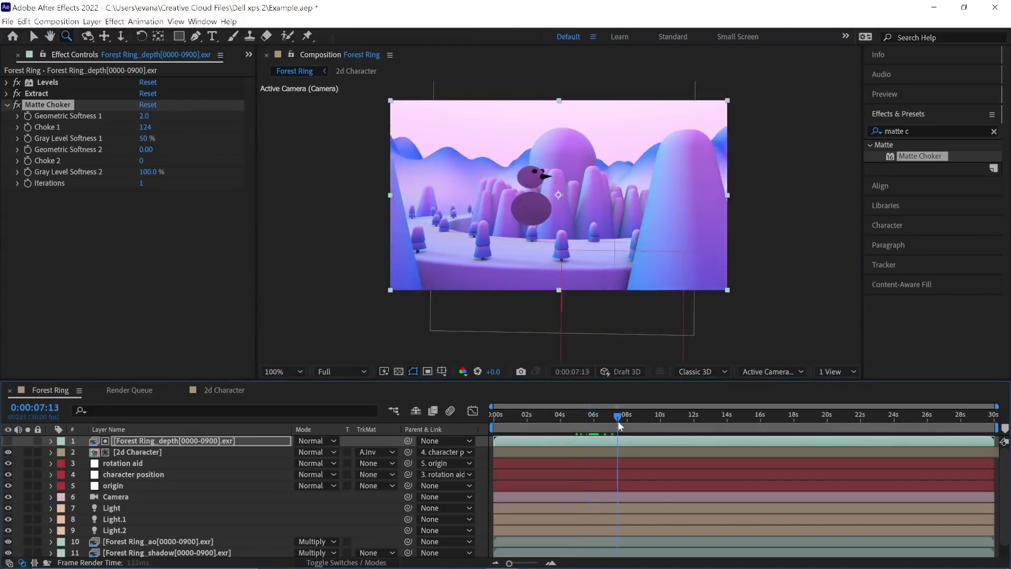
Step: Try lowering the Extract effect's Black Point on the depth layer at 6:19, and undo the change
{"action": "left_click", "coordinate": [7, 93]}
{"action": "left_click_drag", "start_coordinate": [621, 418], "coordinate": [606, 431]}
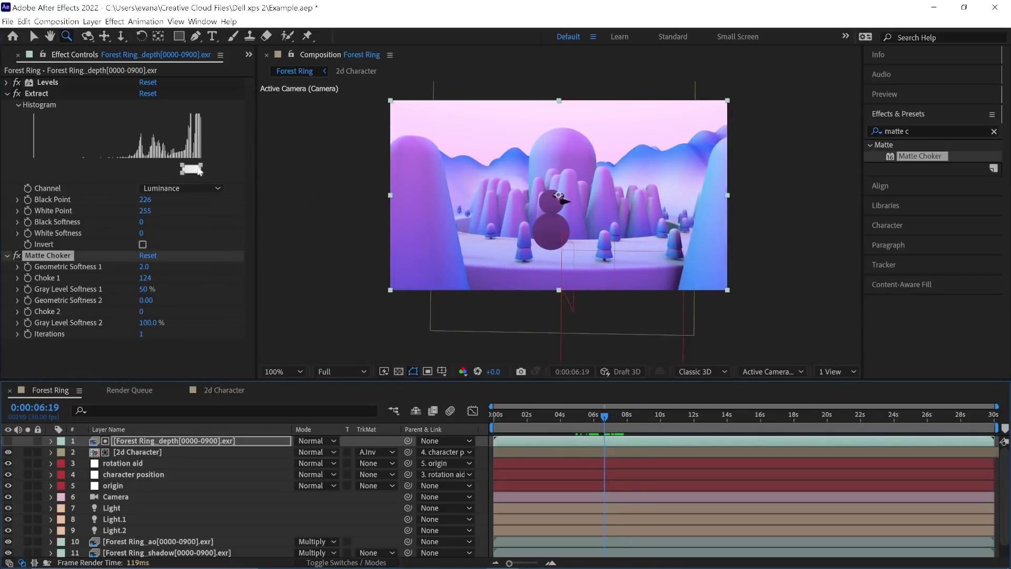
{"action": "mouse_move", "coordinate": [185, 172]}
{"action": "left_mouse_down"}
{"action": "mouse_move", "coordinate": [141, 173]}
{"action": "mouse_move", "coordinate": [177, 176]}
{"action": "left_mouse_up"}
{"action": "key", "text": "ctrl+z"}
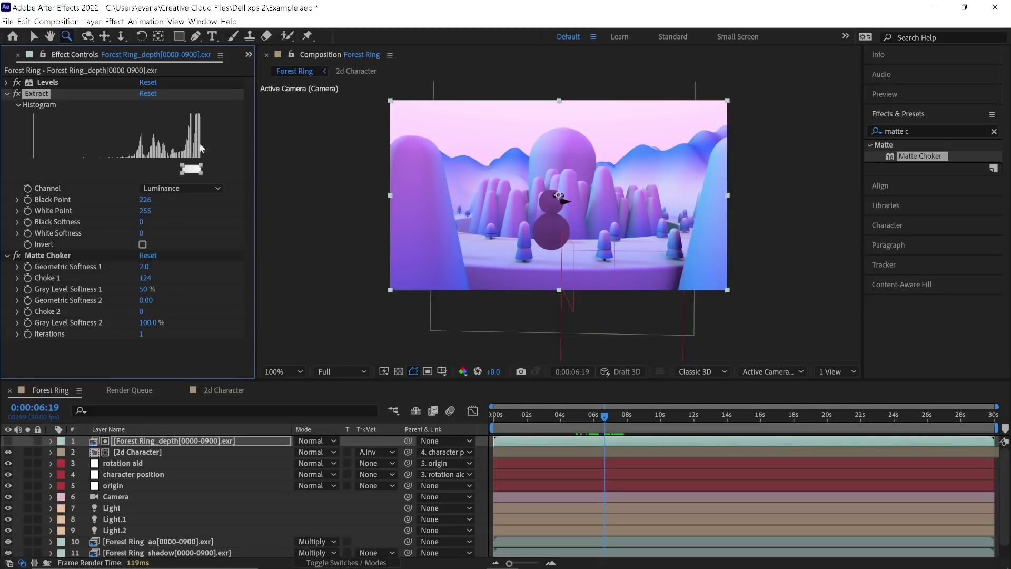
Step: Find the Forest Ring_object_1_[0000-0900].exr pass in the project, add it directly above 2d Character and scrub to inspect its silhouettes
{"action": "left_click", "coordinate": [249, 55]}
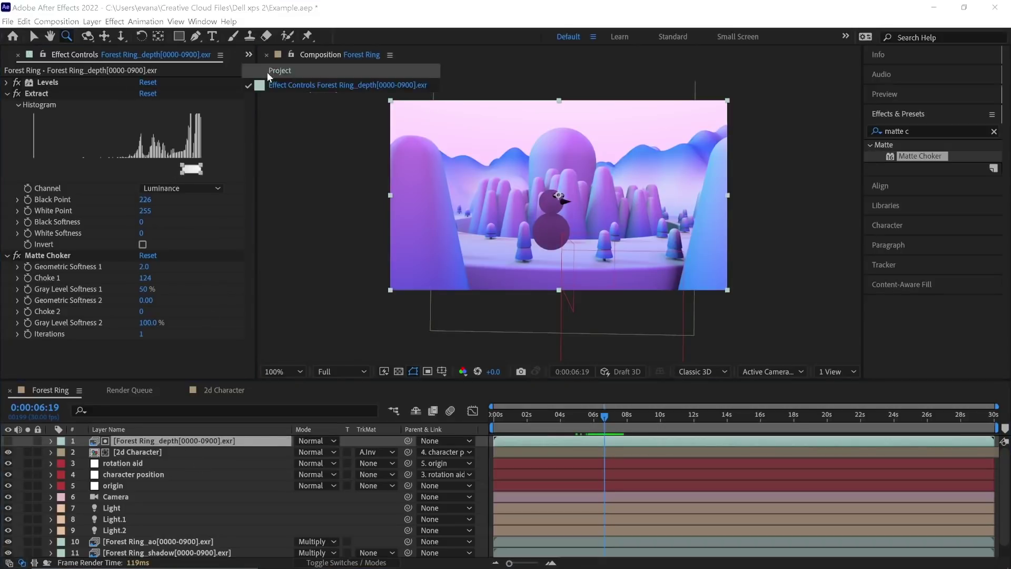
{"action": "left_click", "coordinate": [266, 71]}
{"action": "left_click", "coordinate": [66, 142]}
{"action": "type", "text": "pbjec"}
{"action": "key", "text": "alt+a"}
{"action": "left_click", "coordinate": [66, 142]}
{"action": "type", "text": "object"}
{"action": "left_click", "coordinate": [109, 212]}
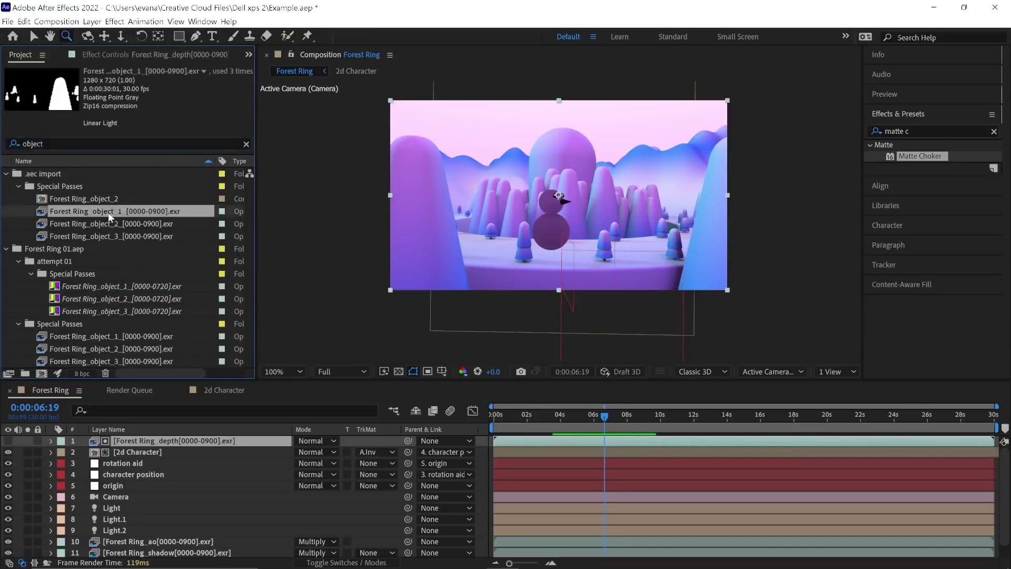
{"action": "left_click_drag", "start_coordinate": [111, 223], "coordinate": [149, 451]}
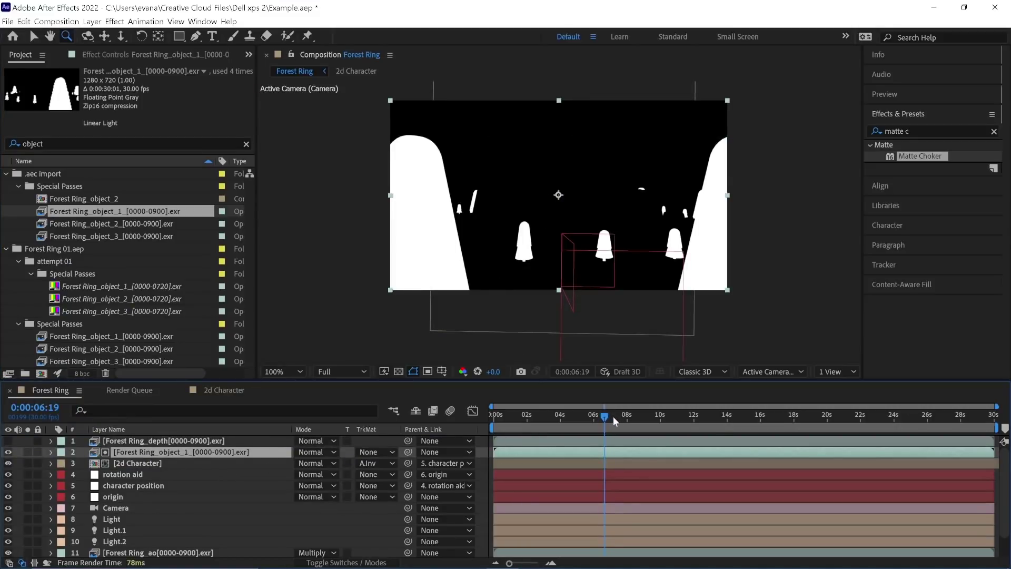
{"action": "left_click_drag", "start_coordinate": [610, 420], "coordinate": [618, 419]}
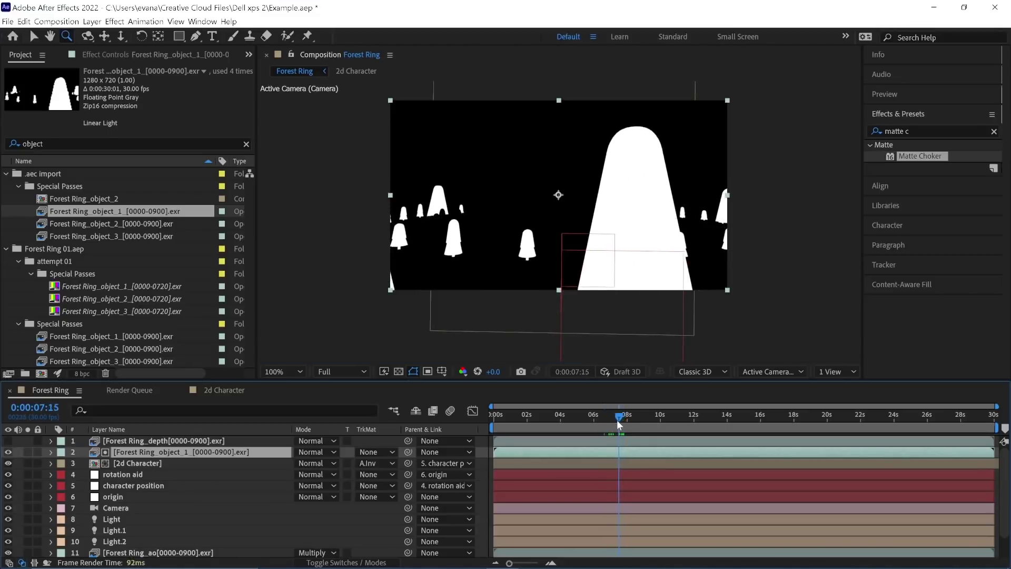
Step: Set the 2d Character's track matte to Luma Inverted Matte using the object_1 pass, and hide that pass layer
{"action": "left_click", "coordinate": [386, 464]}
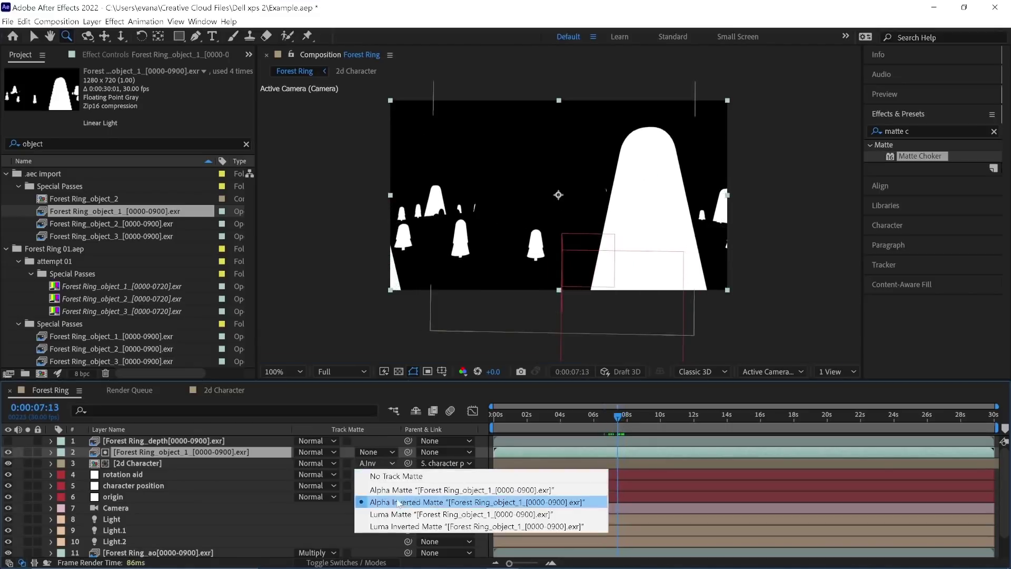
{"action": "left_click", "coordinate": [408, 526]}
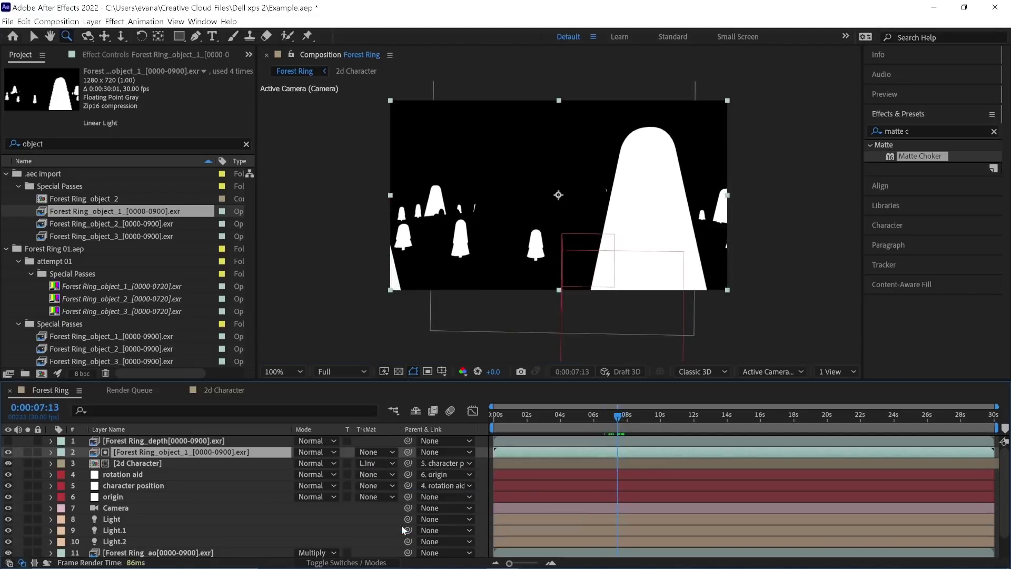
{"action": "left_click", "coordinate": [8, 452]}
Step: Examine the object buffer matte's edge around the tree in front of the character at 4:28
{"action": "left_click_drag", "start_coordinate": [617, 424], "coordinate": [576, 444]}
{"action": "left_click", "coordinate": [519, 241]}
{"action": "left_click", "coordinate": [579, 242]}
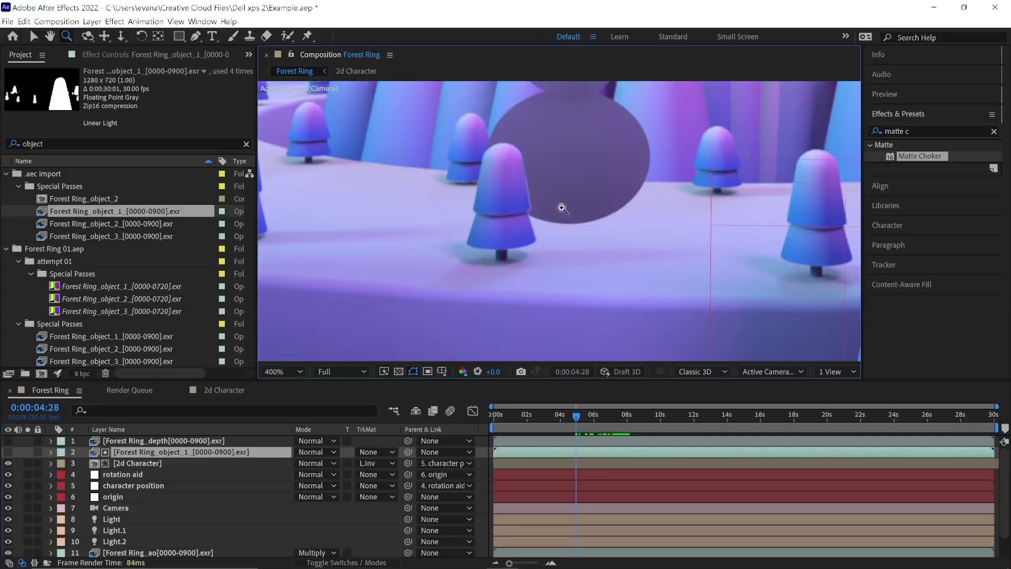
{"action": "left_click", "coordinate": [540, 188], "text": "alt"}
{"action": "left_click", "coordinate": [540, 188], "text": "alt"}
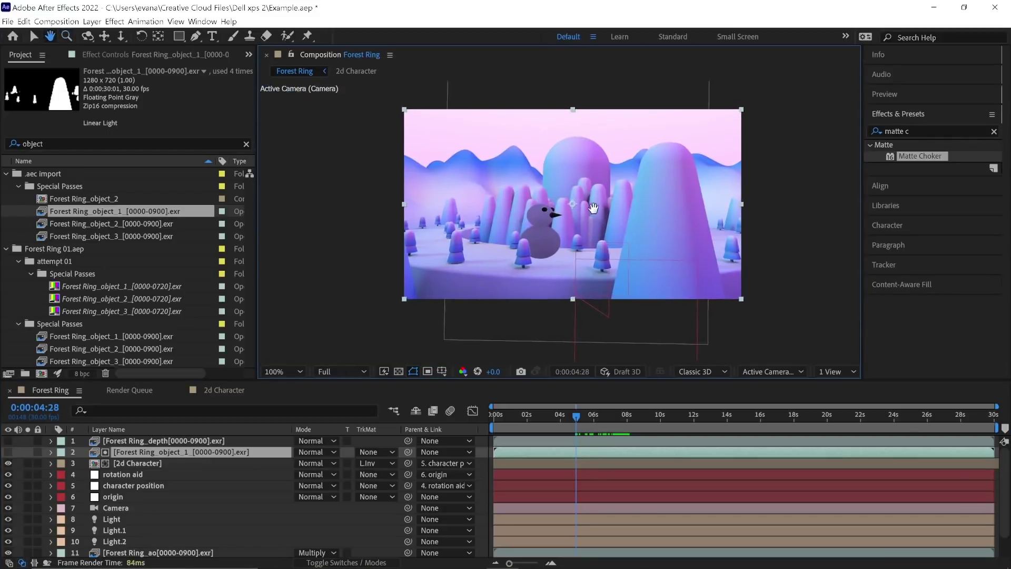
Step: Check the effects on the object_1 pass and 2d Character, and briefly show the object_1 matte to inspect its silhouettes
{"action": "left_click", "coordinate": [110, 53]}
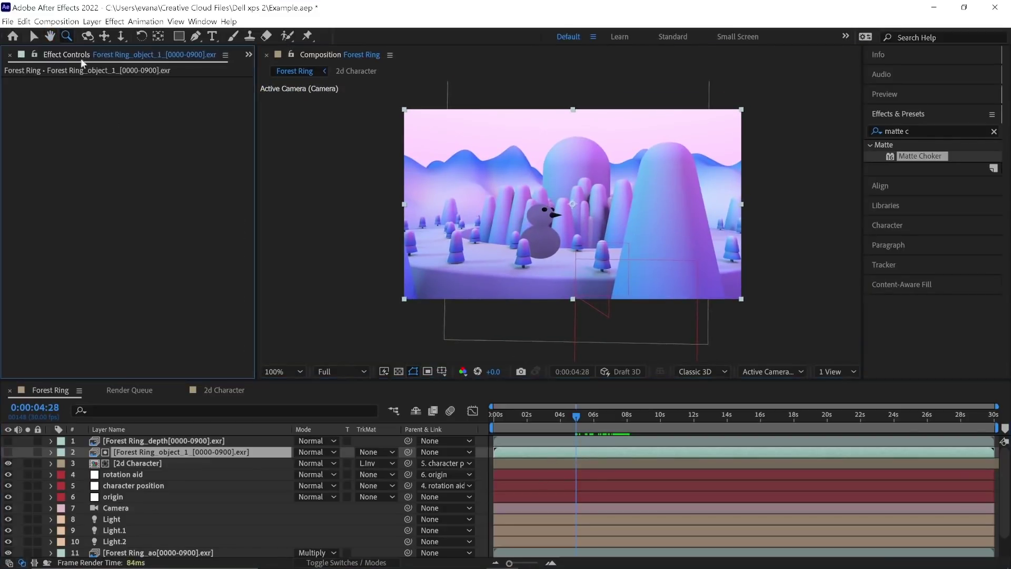
{"action": "left_click", "coordinate": [179, 465]}
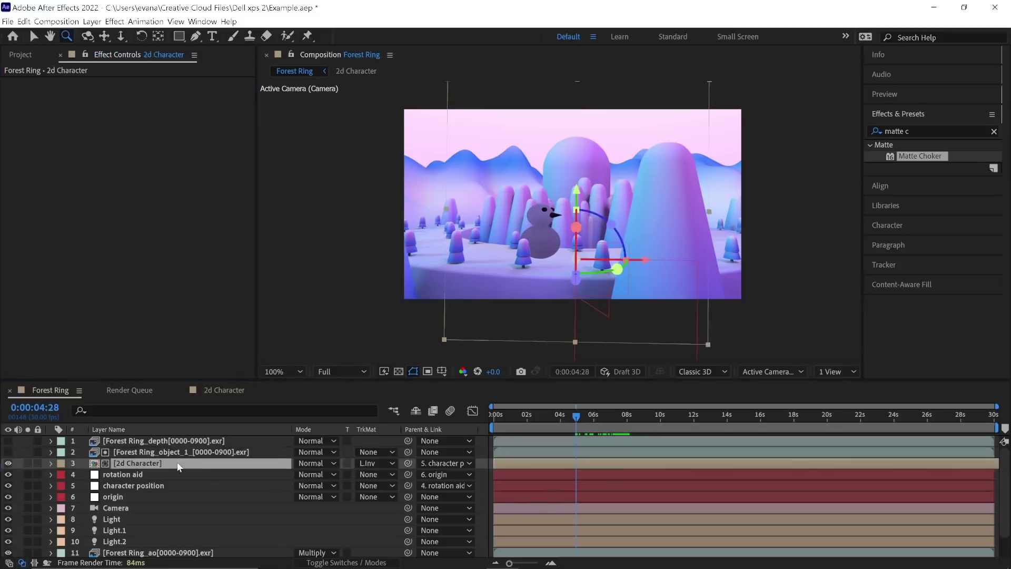
{"action": "left_click", "coordinate": [7, 452]}
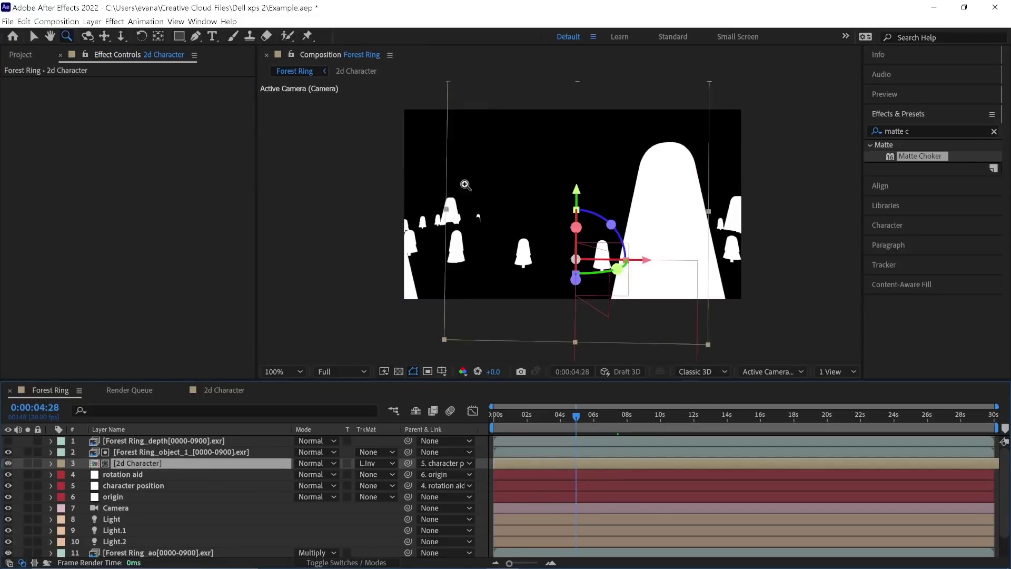
{"action": "left_click", "coordinate": [8, 452]}
Step: Try moving the 2d Character to the small trees near the frame's left edge, and undo the move
{"action": "key", "text": "v"}
{"action": "left_click_drag", "start_coordinate": [517, 271], "coordinate": [427, 256]}
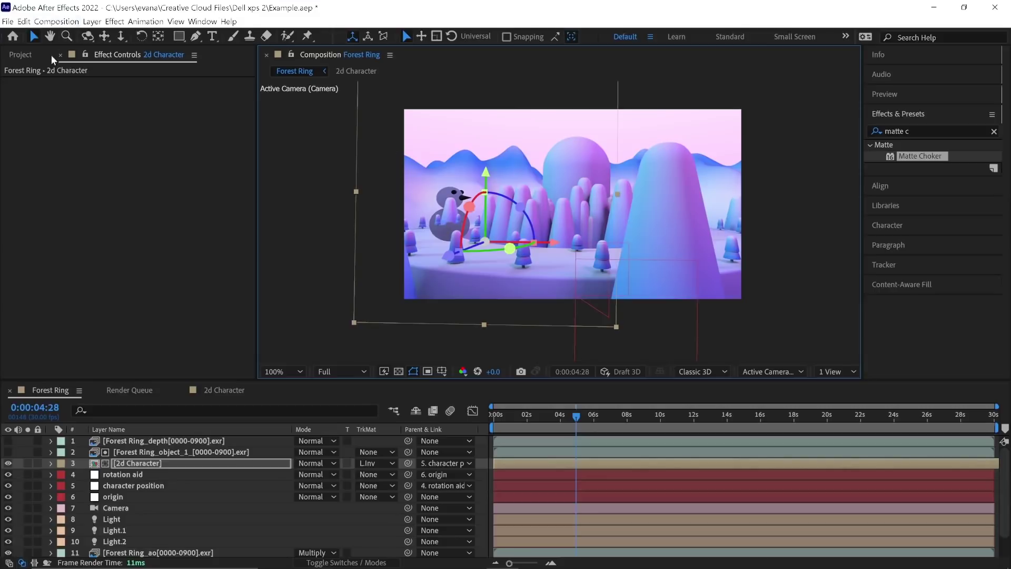
{"action": "key", "text": "ctrl+z"}
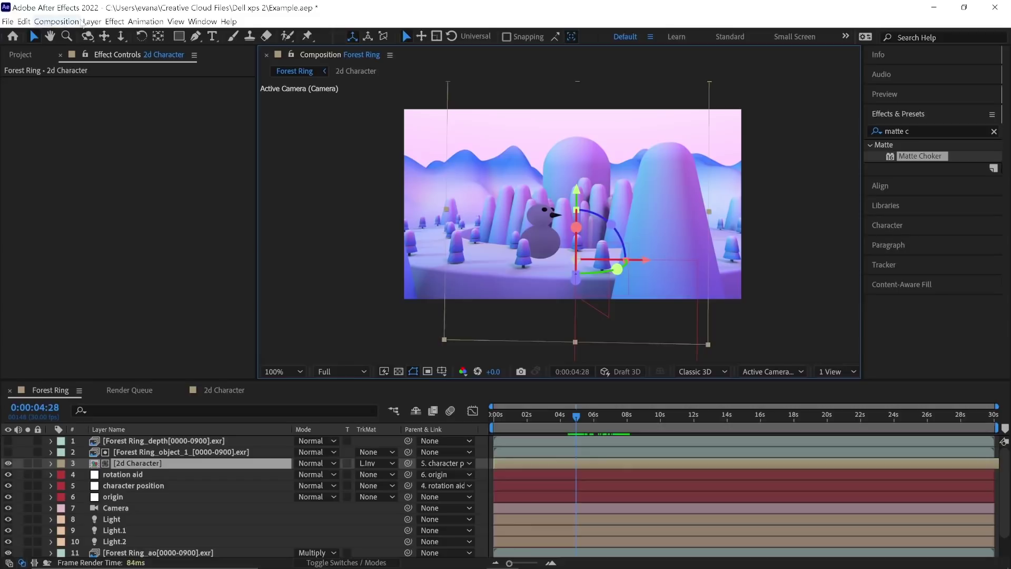
Step: Create a single new composition from the Forest Ring_object_1_[0000-0900].exr and Forest Ring_depth[0000-0900].exr passes in the .aec import folder
{"action": "left_click", "coordinate": [20, 55]}
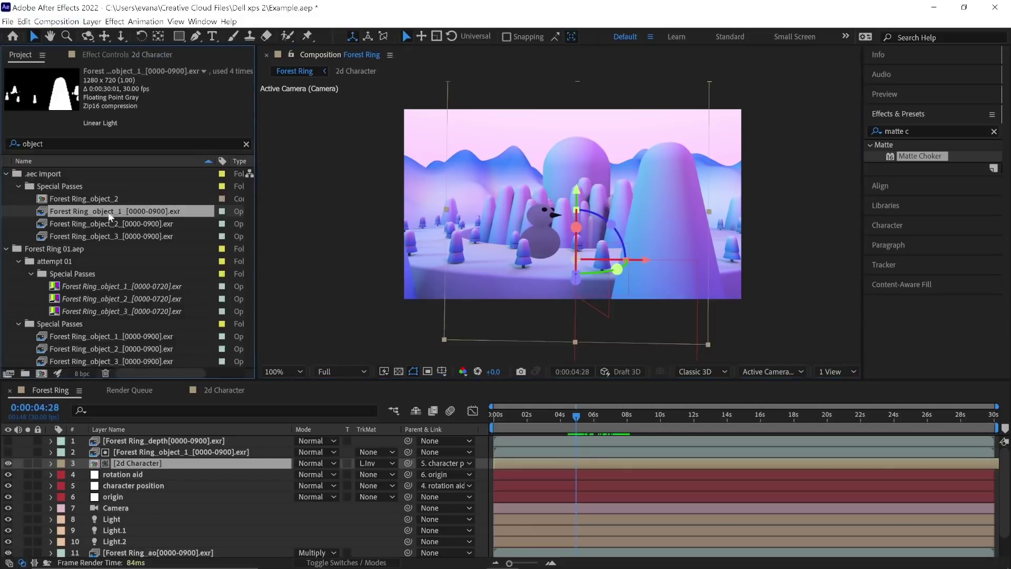
{"action": "left_click", "coordinate": [246, 144]}
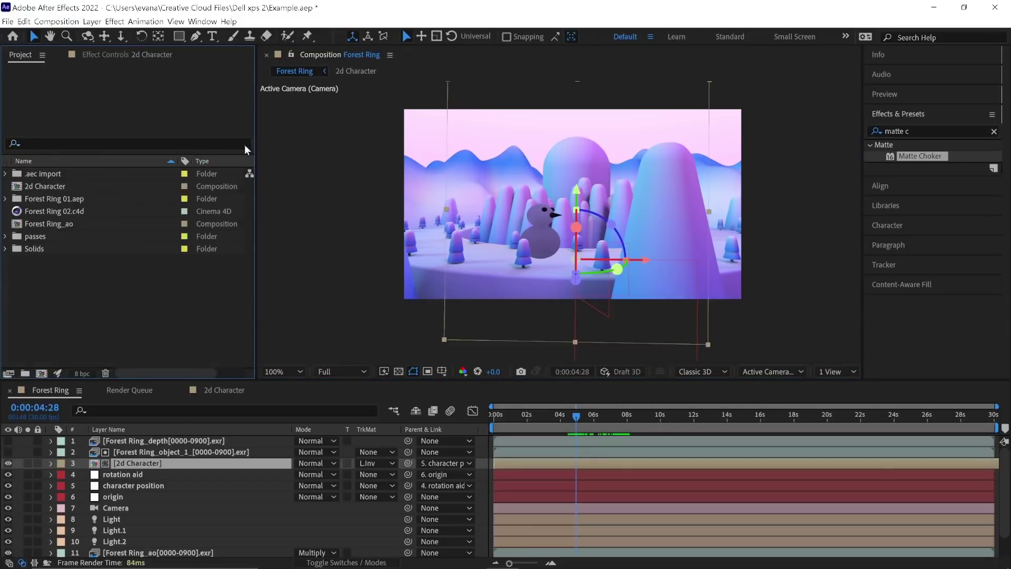
{"action": "left_click", "coordinate": [6, 175]}
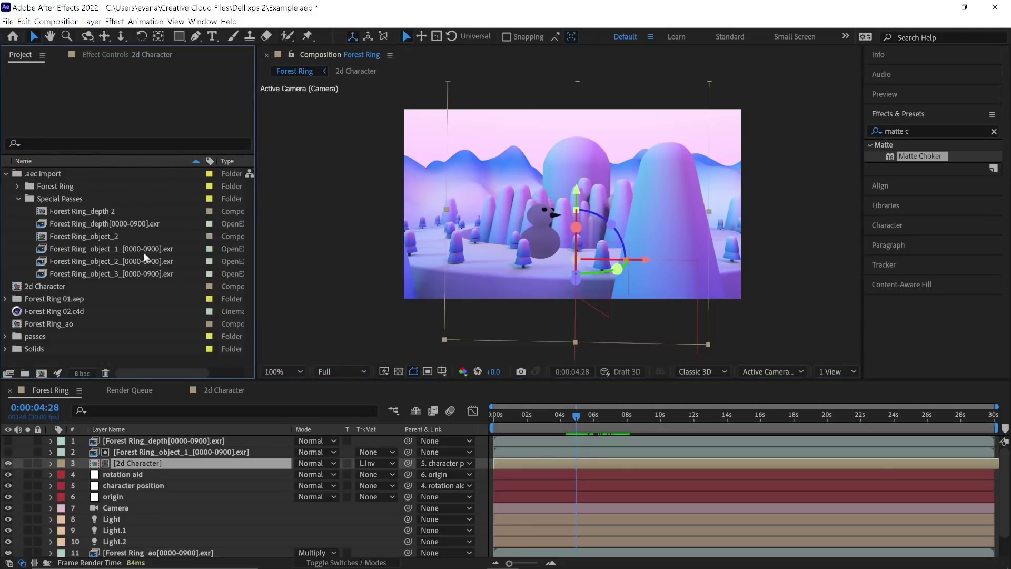
{"action": "left_click", "coordinate": [126, 225]}
{"action": "left_click", "coordinate": [136, 250]}
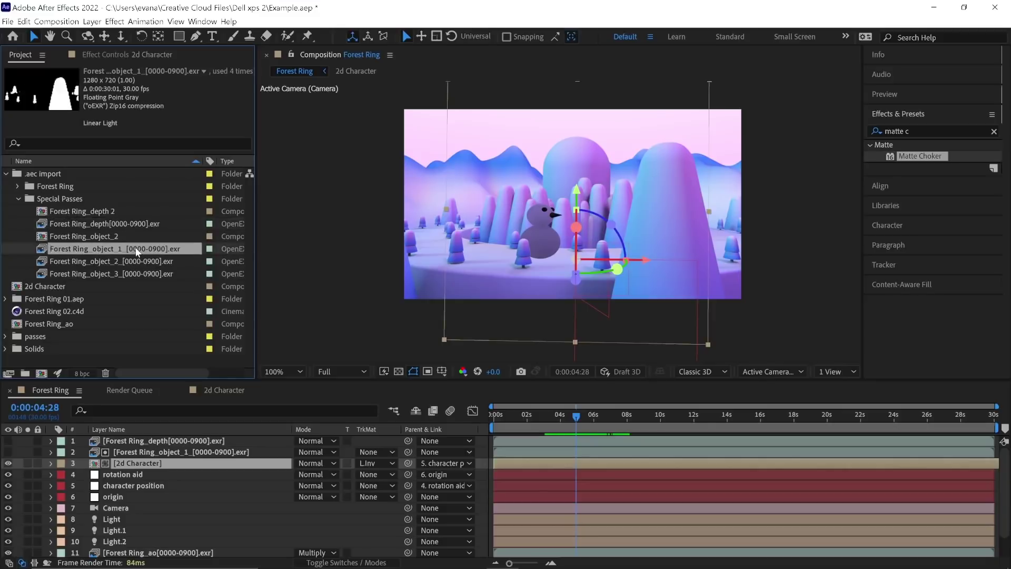
{"action": "left_click", "coordinate": [135, 224], "text": "ctrl"}
{"action": "left_click_drag", "start_coordinate": [140, 228], "coordinate": [41, 372]}
{"action": "left_click", "coordinate": [649, 415]}
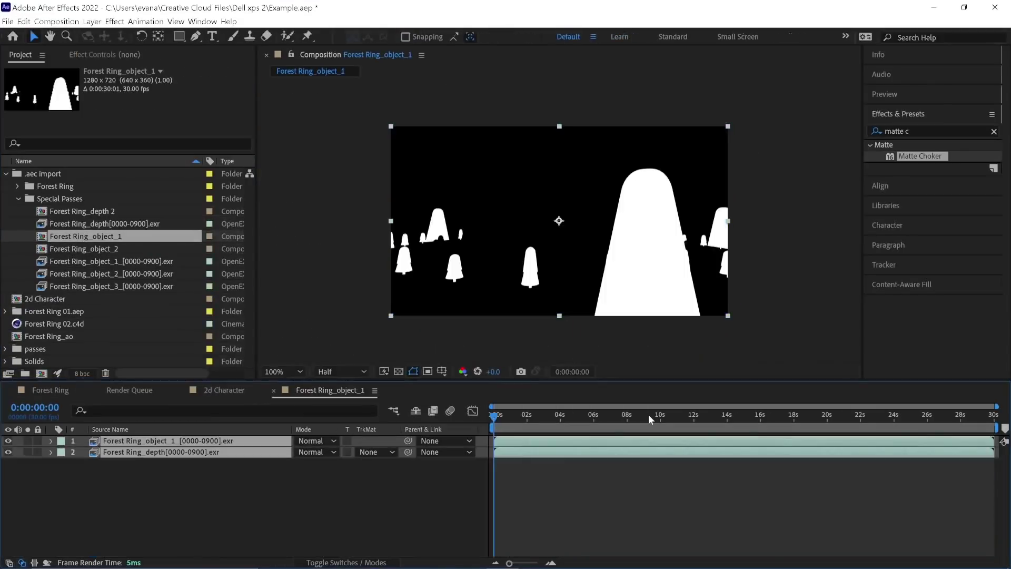
Step: Place the depth pass above the object_1 pass and set its blending mode to Multiply
{"action": "left_click_drag", "start_coordinate": [139, 452], "coordinate": [139, 438]}
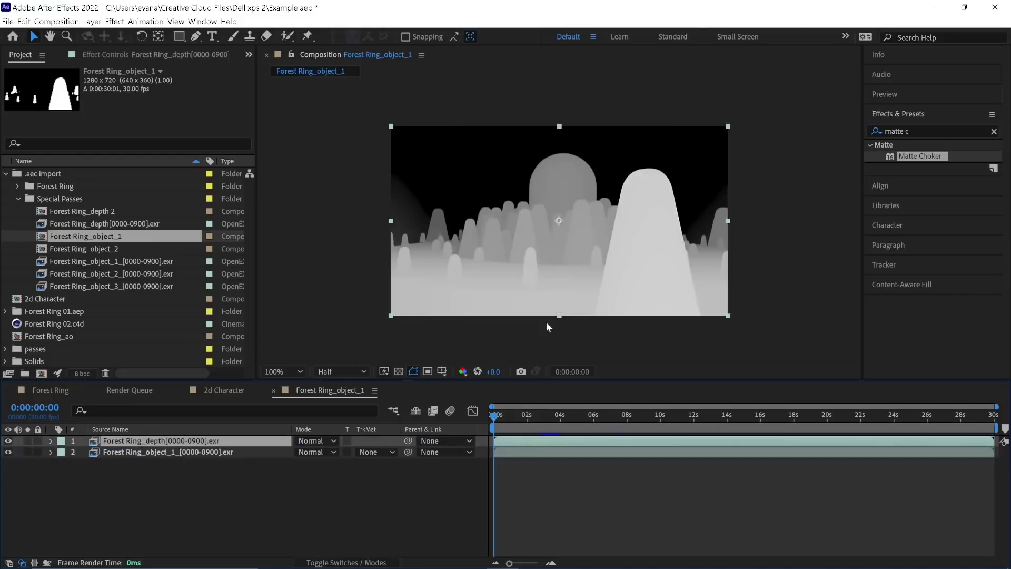
{"action": "left_click", "coordinate": [314, 441]}
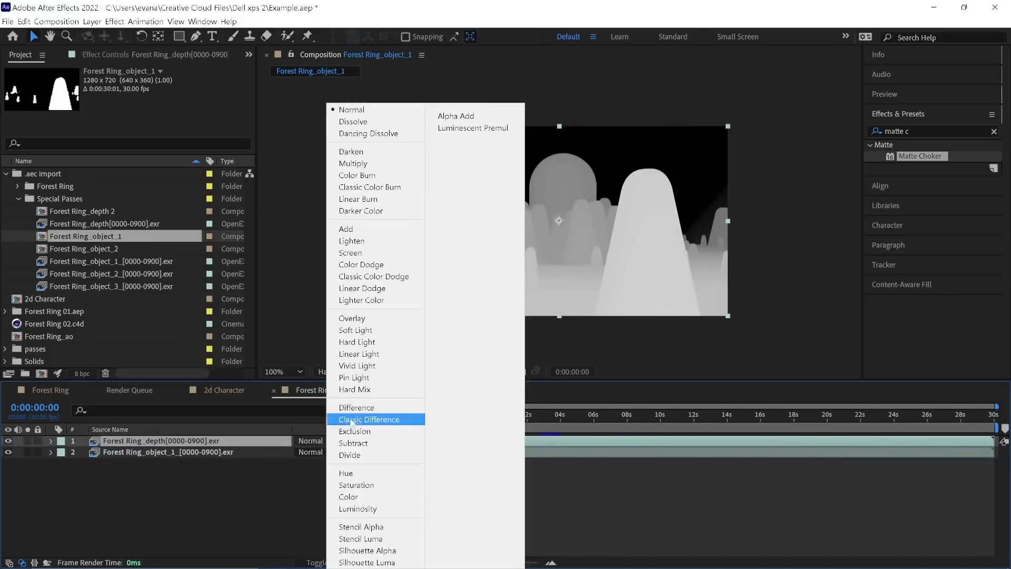
{"action": "left_click", "coordinate": [364, 163]}
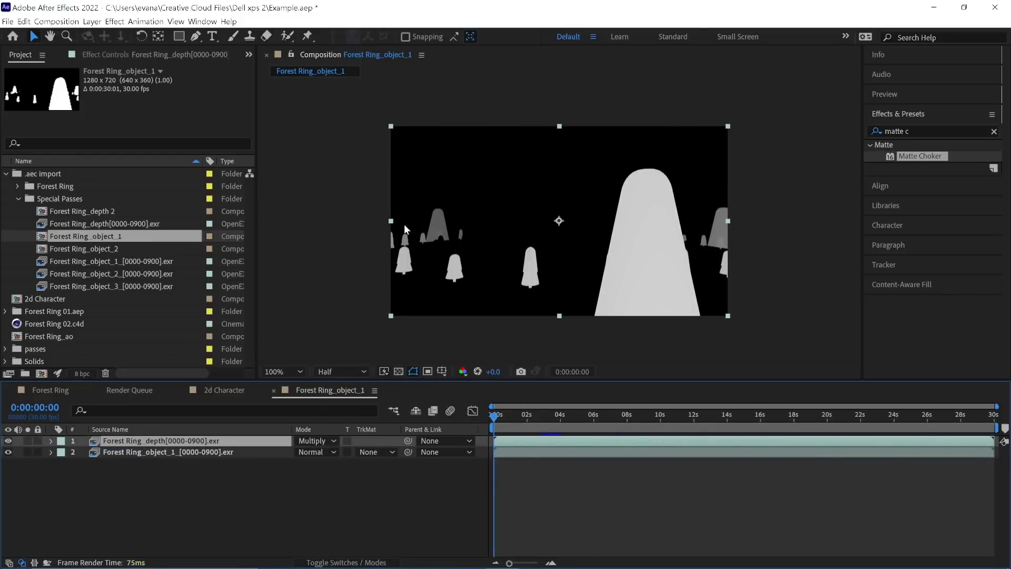
Step: Apply the Levels effect to the depth layer with Input Black 143 and Input White 184
{"action": "left_click", "coordinate": [917, 131]}
{"action": "type", "text": "levels"}
{"action": "double_click", "coordinate": [921, 213]}
{"action": "left_click_drag", "start_coordinate": [206, 159], "coordinate": [160, 160]}
{"action": "left_click_drag", "start_coordinate": [39, 159], "coordinate": [132, 160]}
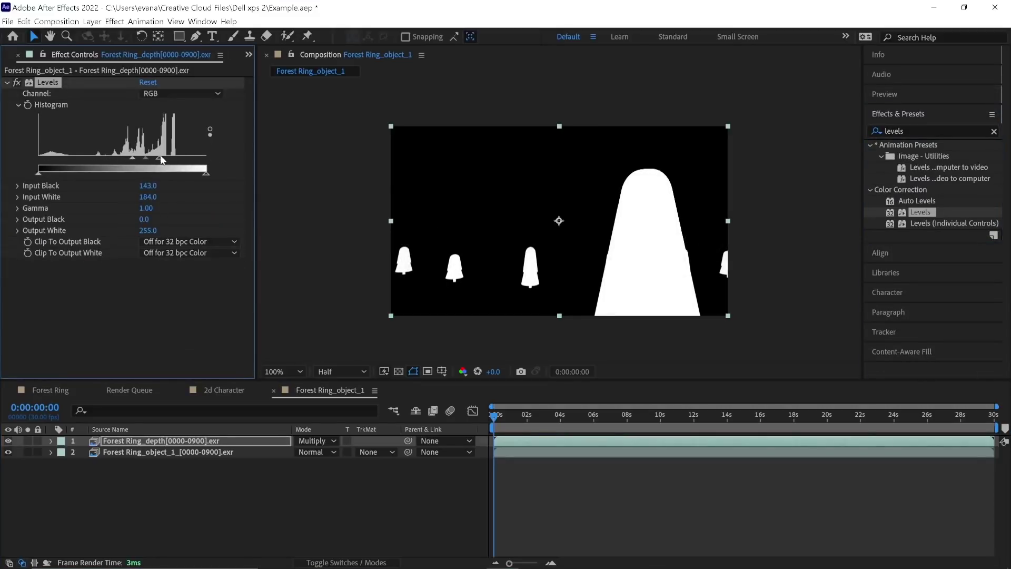
Step: Compare the combined matte with the depth layer hidden and shown, at the start and at 4:04
{"action": "left_click", "coordinate": [9, 441]}
{"action": "left_click", "coordinate": [8, 441]}
{"action": "left_click", "coordinate": [8, 441]}
{"action": "left_click", "coordinate": [8, 441]}
{"action": "left_click_drag", "start_coordinate": [519, 427], "coordinate": [563, 428]}
{"action": "left_click", "coordinate": [8, 441]}
{"action": "left_click", "coordinate": [8, 441]}
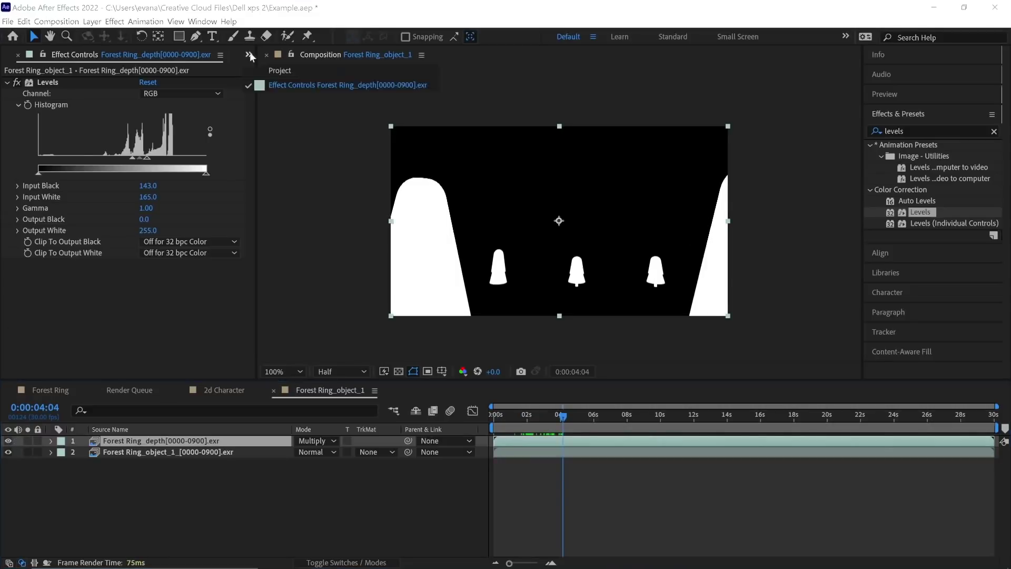
Step: Create a single new composition from the Forest Ring_object_3 and Forest Ring_object_2 [0000-0900].exr passes
{"action": "key", "text": "ctrl+0"}
{"action": "left_click", "coordinate": [123, 286]}
{"action": "left_click", "coordinate": [125, 275], "text": "ctrl"}
{"action": "left_click_drag", "start_coordinate": [124, 275], "coordinate": [41, 374]}
{"action": "key", "text": "Return"}
{"action": "left_click", "coordinate": [609, 462]}
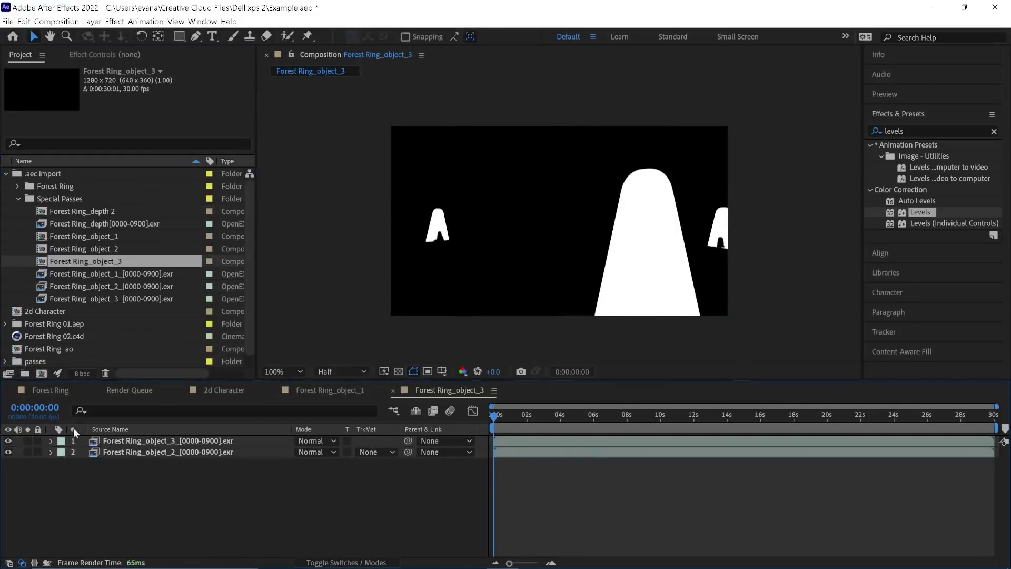
Step: Compare the object_3 layer hidden and shown, and set its blending mode to Add over the object_2 pass
{"action": "left_click", "coordinate": [8, 441]}
{"action": "left_click", "coordinate": [9, 441]}
{"action": "left_click", "coordinate": [330, 442]}
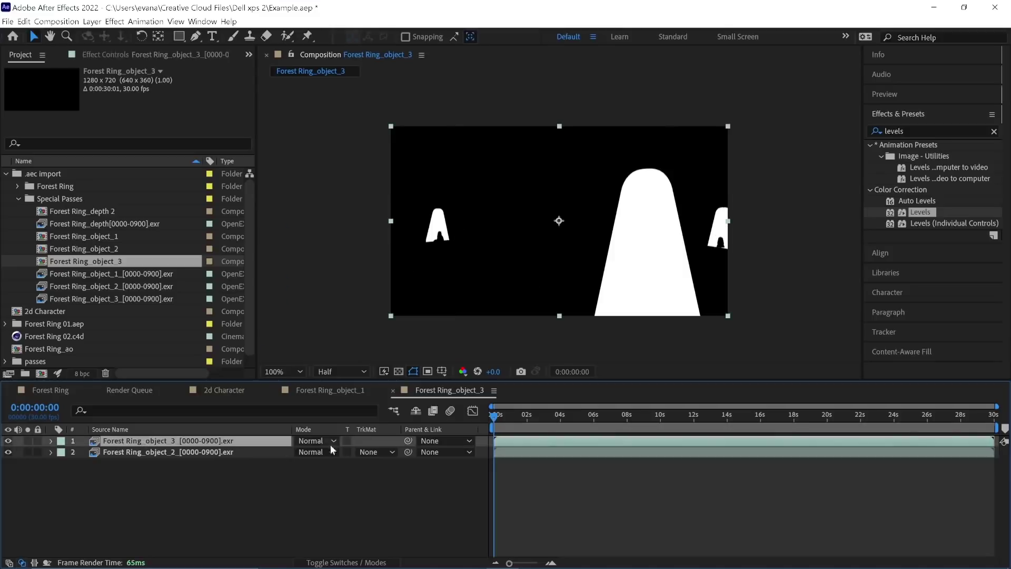
{"action": "left_click", "coordinate": [362, 231]}
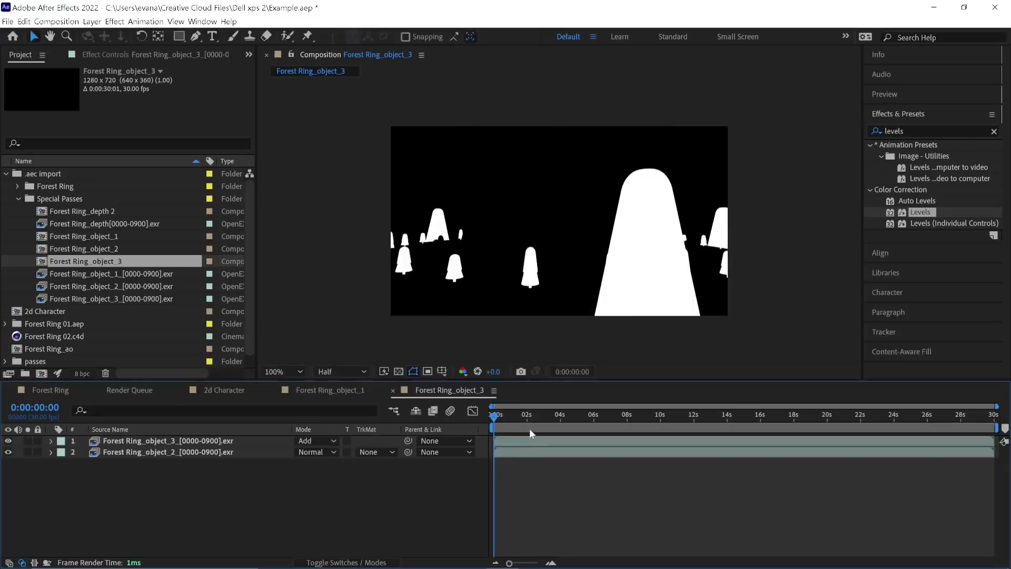
Step: Examine the combined object_3 and object_2 matte around 4:03 to 4:15, hiding and showing each layer in turn
{"action": "left_click", "coordinate": [545, 424]}
{"action": "left_click", "coordinate": [562, 421]}
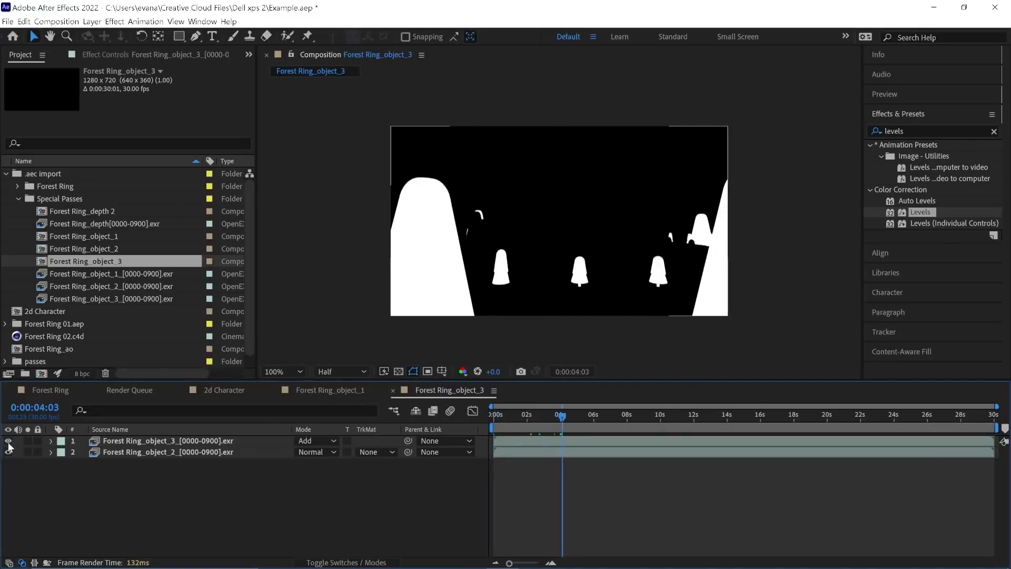
{"action": "left_click", "coordinate": [9, 447]}
{"action": "left_click", "coordinate": [9, 446]}
{"action": "left_click", "coordinate": [8, 452]}
{"action": "left_click", "coordinate": [8, 452]}
{"action": "left_click_drag", "start_coordinate": [538, 425], "coordinate": [569, 427]}
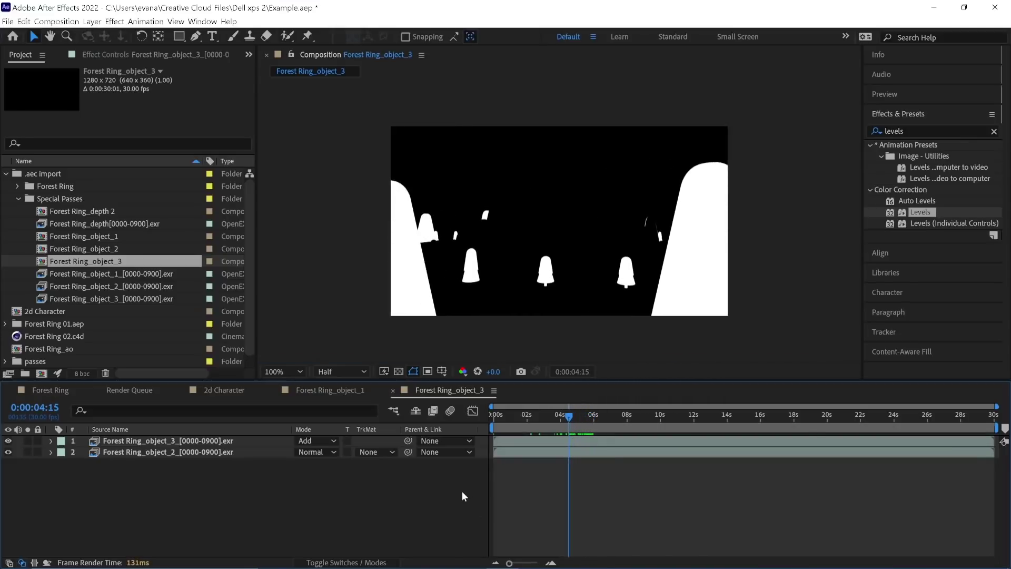
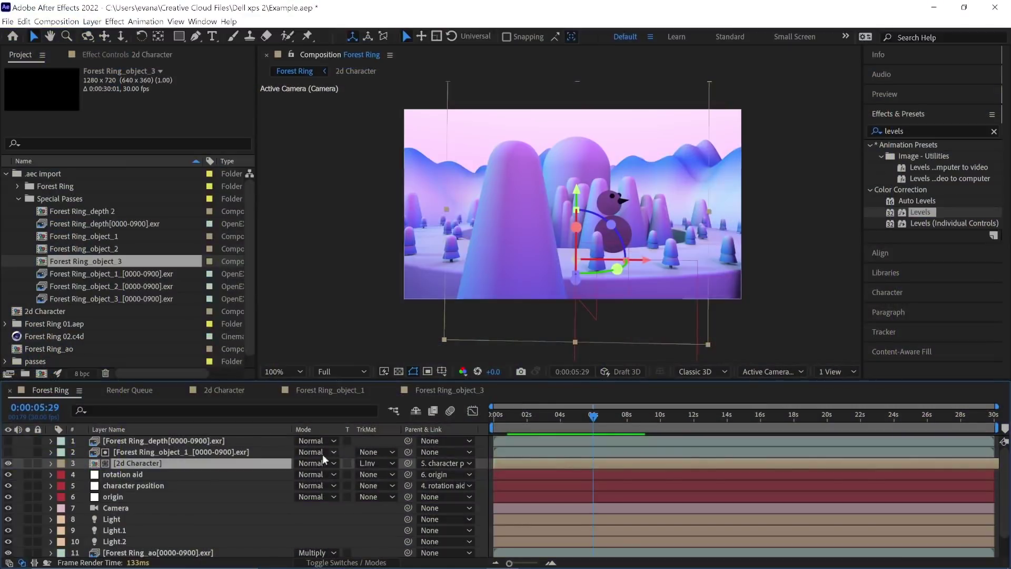
Step: Compare the 2d Character's shading in the Forest Ring composition with Light, Light.1 and Light.2 switched off and on
{"action": "left_click", "coordinate": [157, 520]}
{"action": "left_click", "coordinate": [150, 531], "text": "shift"}
{"action": "left_click", "coordinate": [143, 541], "text": "shift"}
{"action": "left_click", "coordinate": [10, 519]}
{"action": "left_click", "coordinate": [10, 520]}
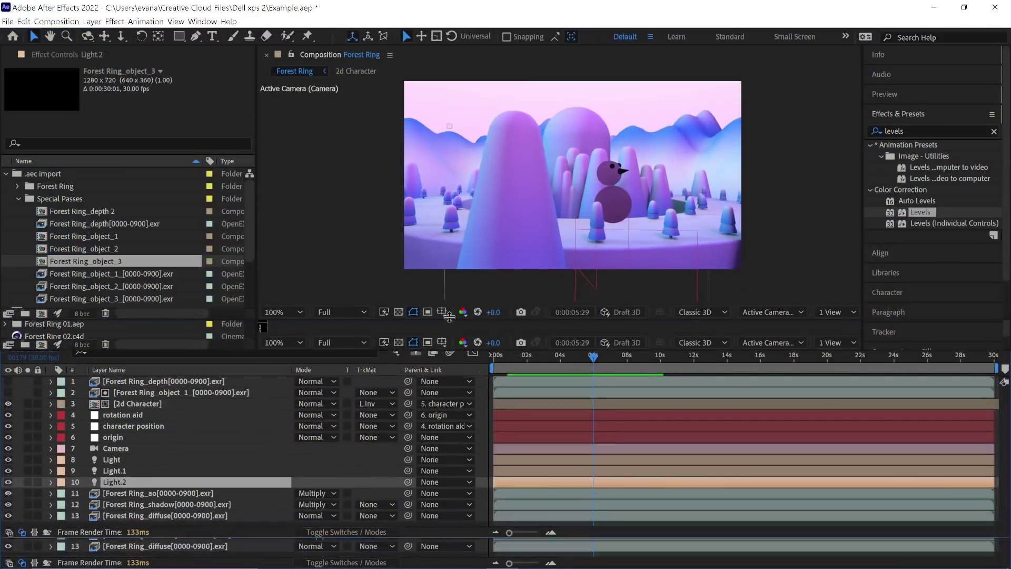
Step: Add a white Ambient light to the Forest Ring composition
{"action": "left_click", "coordinate": [213, 541]}
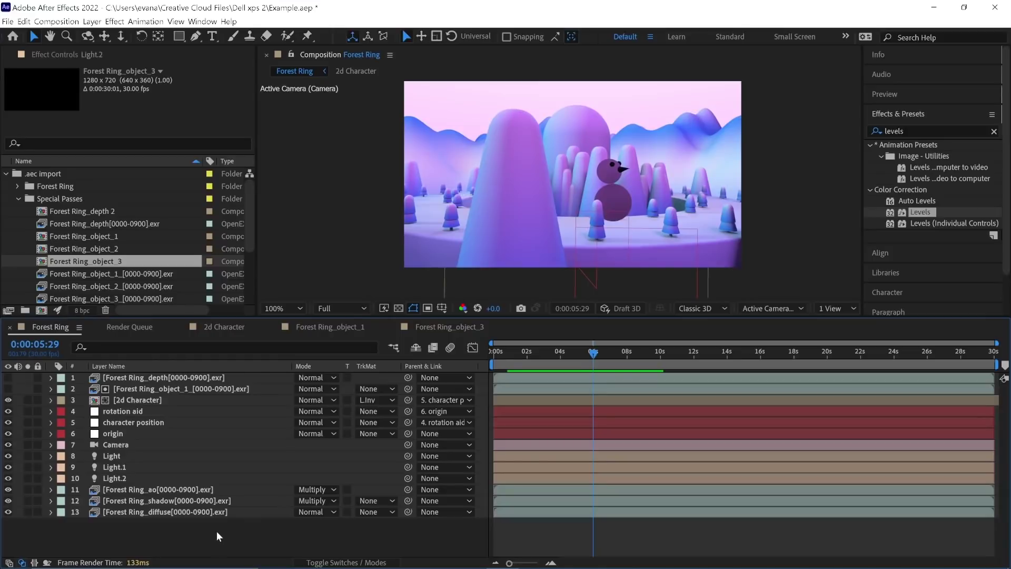
{"action": "right_click", "coordinate": [221, 536]}
{"action": "mouse_move", "coordinate": [295, 414]}
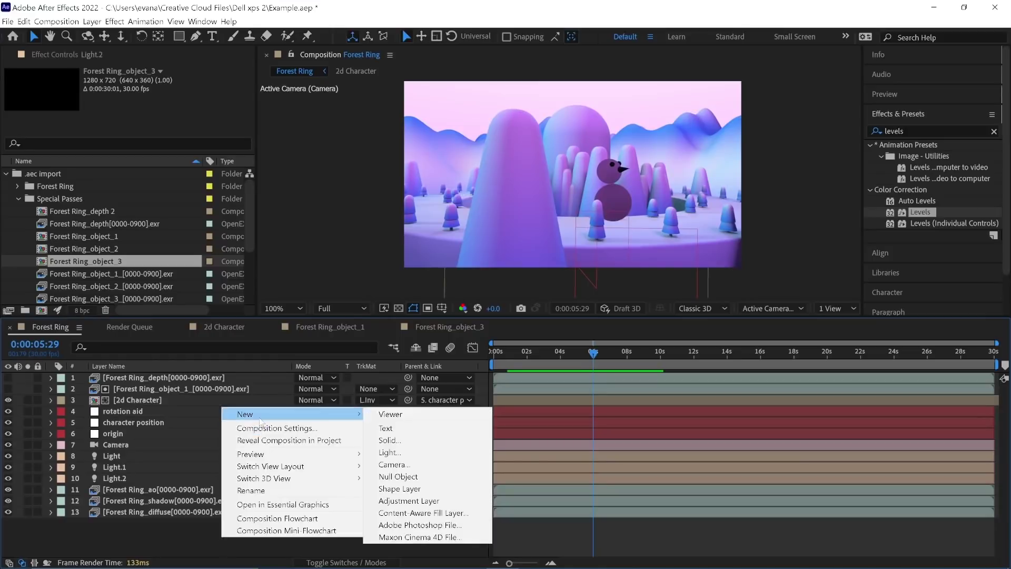
{"action": "left_click", "coordinate": [427, 454]}
{"action": "left_click", "coordinate": [424, 138]}
{"action": "left_click", "coordinate": [416, 196]}
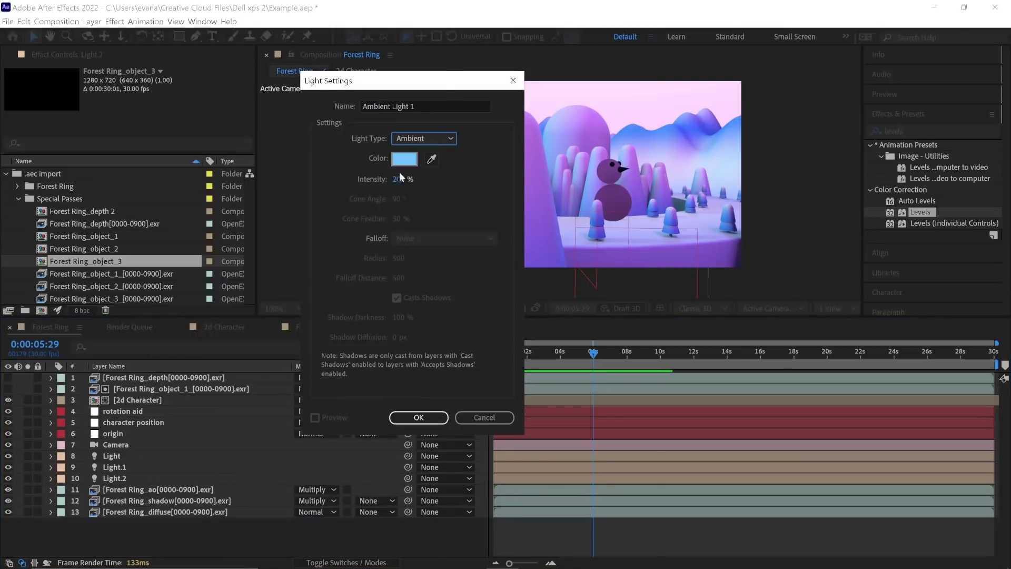
{"action": "left_click", "coordinate": [403, 161]}
{"action": "left_click", "coordinate": [453, 198]}
{"action": "left_click", "coordinate": [753, 198]}
{"action": "left_click", "coordinate": [402, 178]}
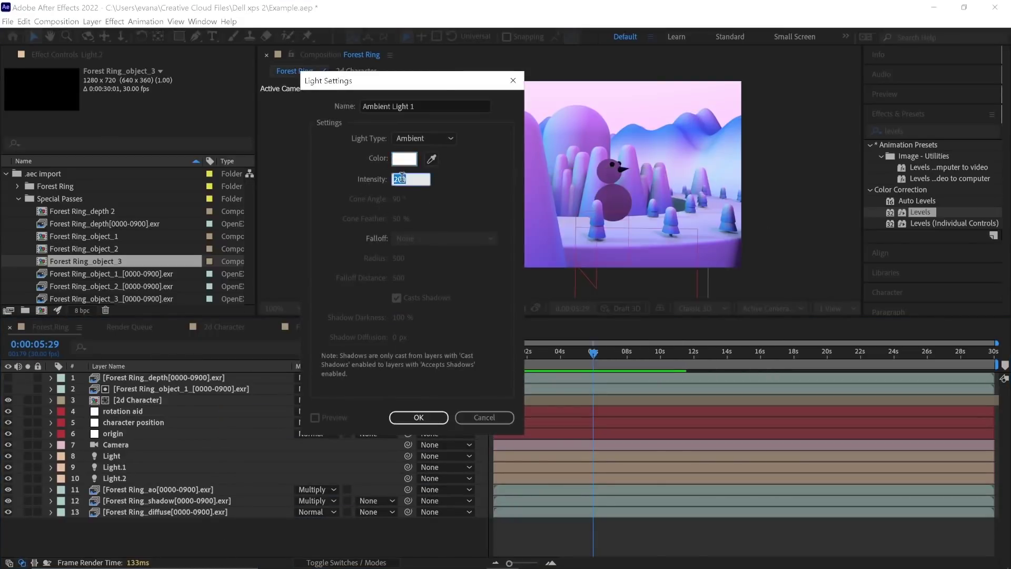
{"action": "key", "text": "Return"}
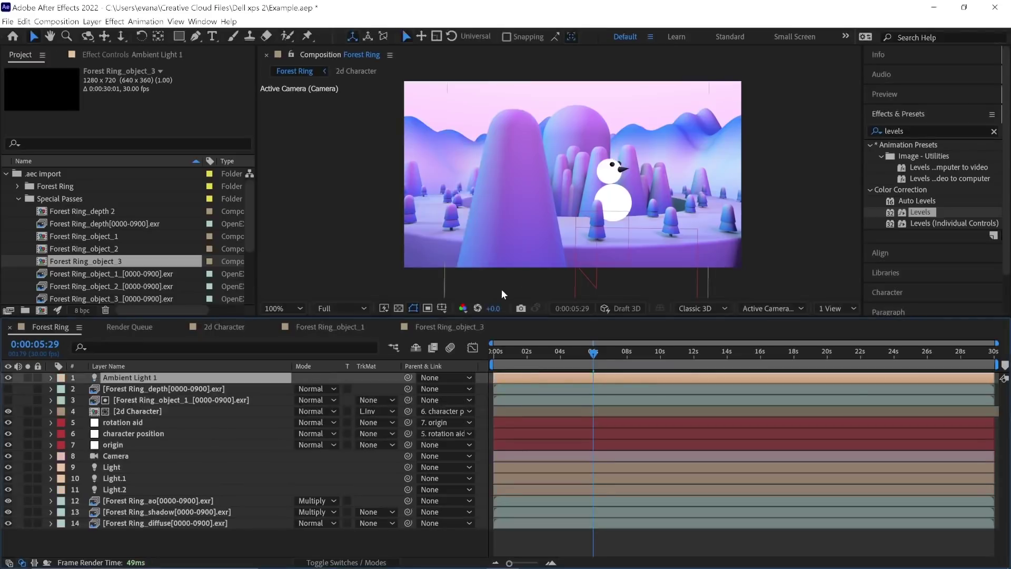
Step: Set the 2d Character's Specular Intensity and Specular Shininess to 0% in its Material Options
{"action": "left_click", "coordinate": [124, 411]}
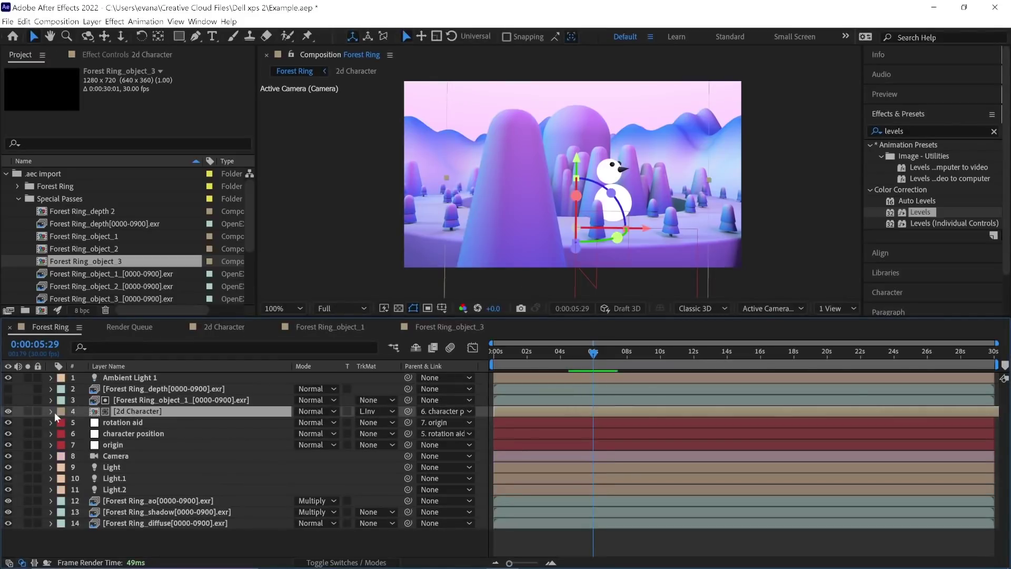
{"action": "left_click", "coordinate": [51, 412]}
{"action": "left_click", "coordinate": [61, 403]}
{"action": "left_click", "coordinate": [63, 416]}
{"action": "left_click", "coordinate": [64, 439]}
{"action": "left_click", "coordinate": [116, 441]}
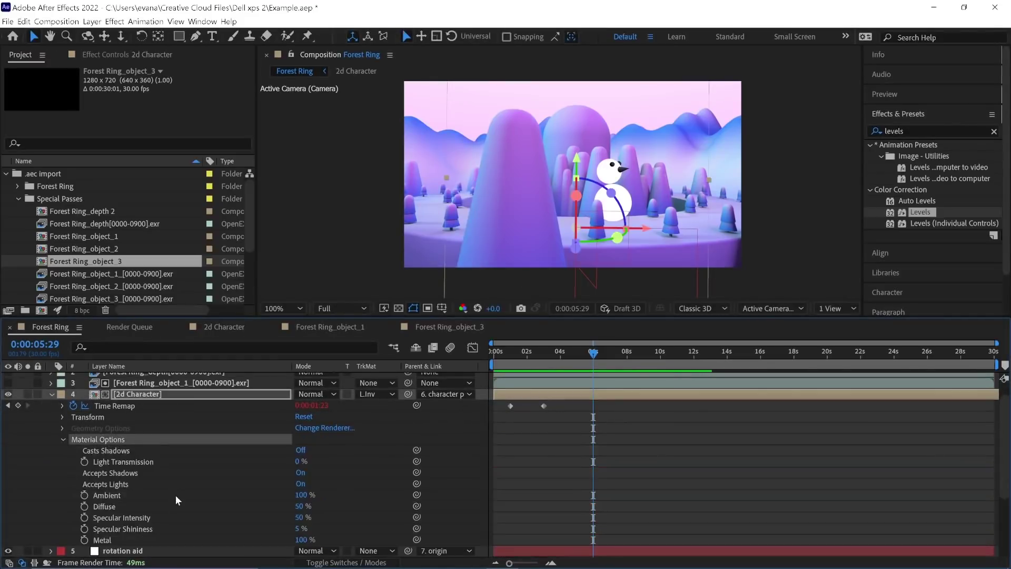
{"action": "left_click", "coordinate": [118, 542]}
{"action": "left_click", "coordinate": [165, 518]}
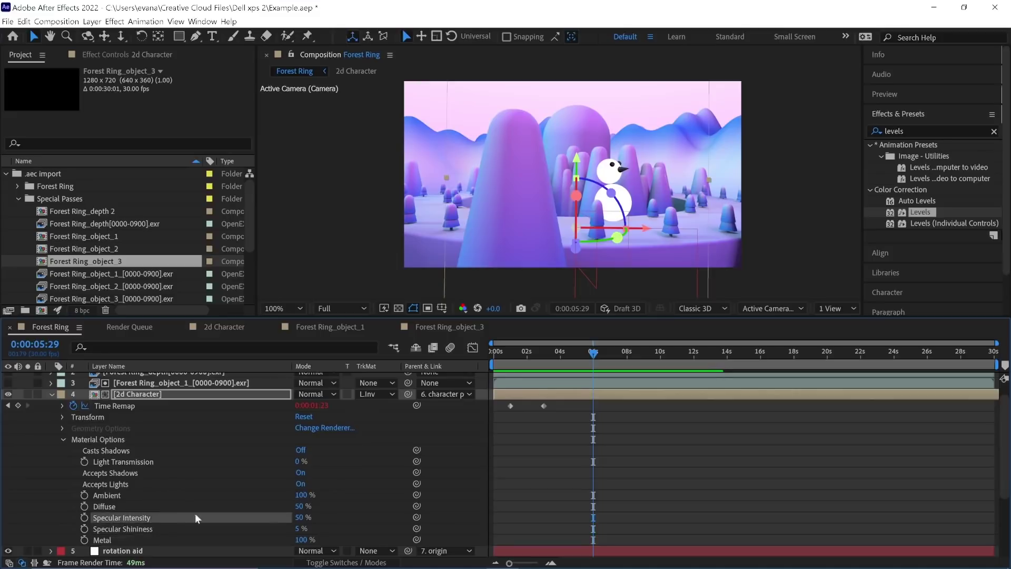
{"action": "left_click_drag", "start_coordinate": [308, 519], "coordinate": [218, 526]}
{"action": "left_click_drag", "start_coordinate": [297, 530], "coordinate": [237, 526]}
Step: Set the 2d Character's Ambient to 71% and Diffuse to 74%, and check the shading up to 6:21
{"action": "left_click_drag", "start_coordinate": [300, 496], "coordinate": [328, 496]}
{"action": "key", "text": "F2"}
{"action": "left_click_drag", "start_coordinate": [559, 354], "coordinate": [605, 355]}
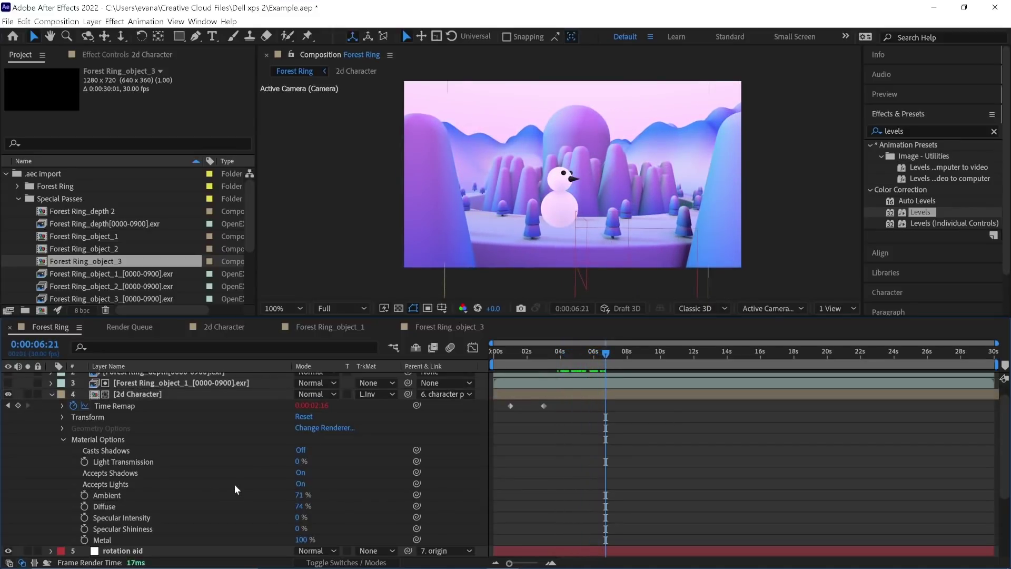
Step: Review the shadow-casting settings of the 2d Character, Light and Light.1
{"action": "left_click", "coordinate": [301, 450]}
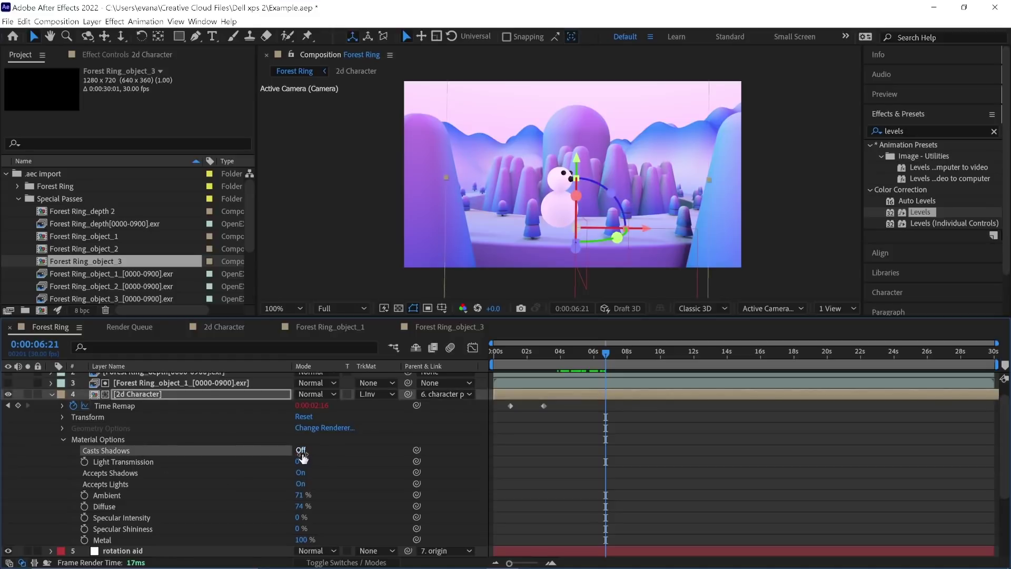
{"action": "key", "text": "F2"}
{"action": "left_click", "coordinate": [52, 394]}
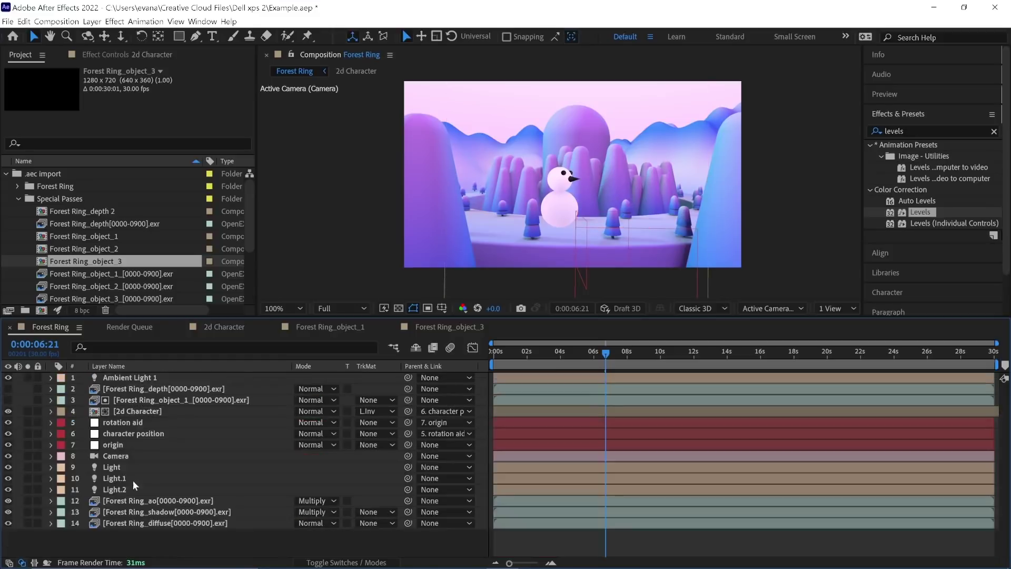
{"action": "double_click", "coordinate": [112, 467]}
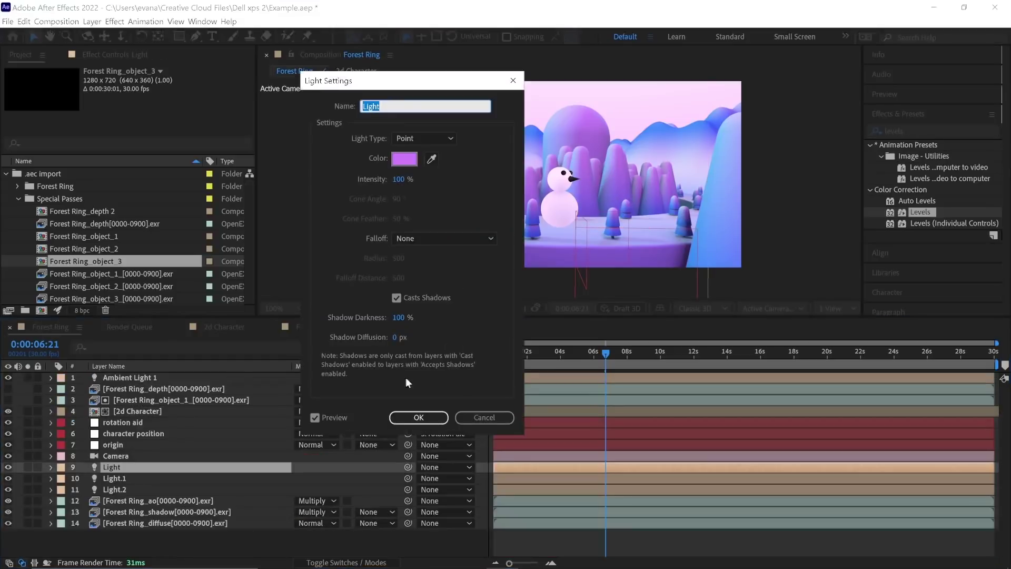
{"action": "left_click", "coordinate": [418, 418]}
{"action": "double_click", "coordinate": [191, 479]}
{"action": "left_click", "coordinate": [419, 417]}
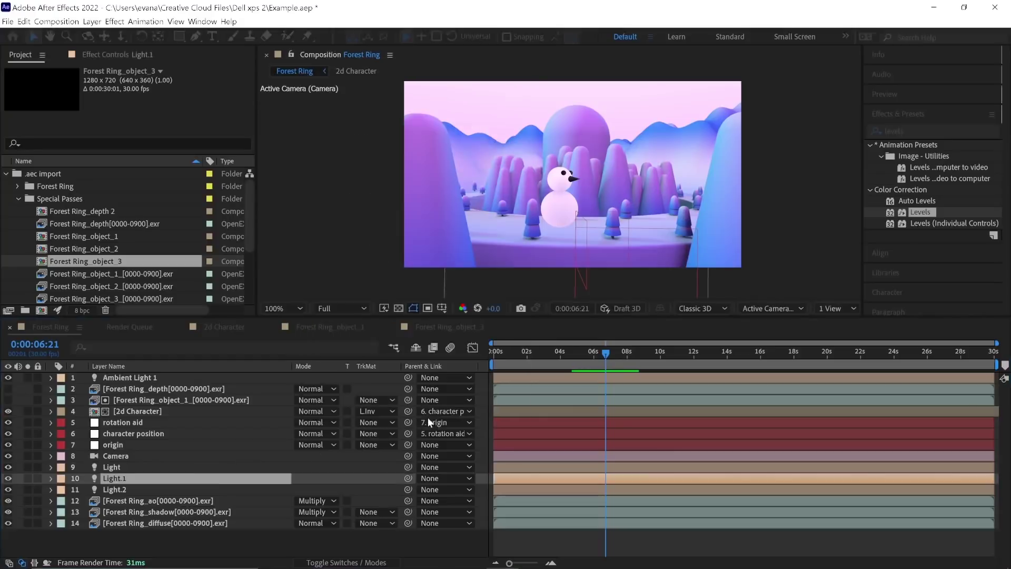
Step: Check the shadow-casting settings of Light.2
{"action": "double_click", "coordinate": [179, 490]}
{"action": "left_click", "coordinate": [419, 418]}
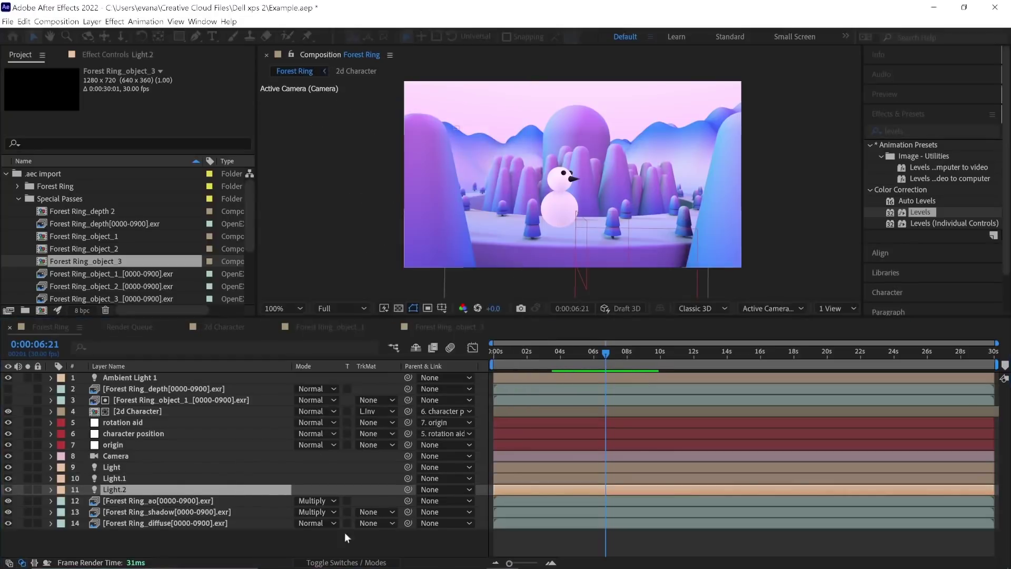
{"action": "left_click", "coordinate": [327, 543]}
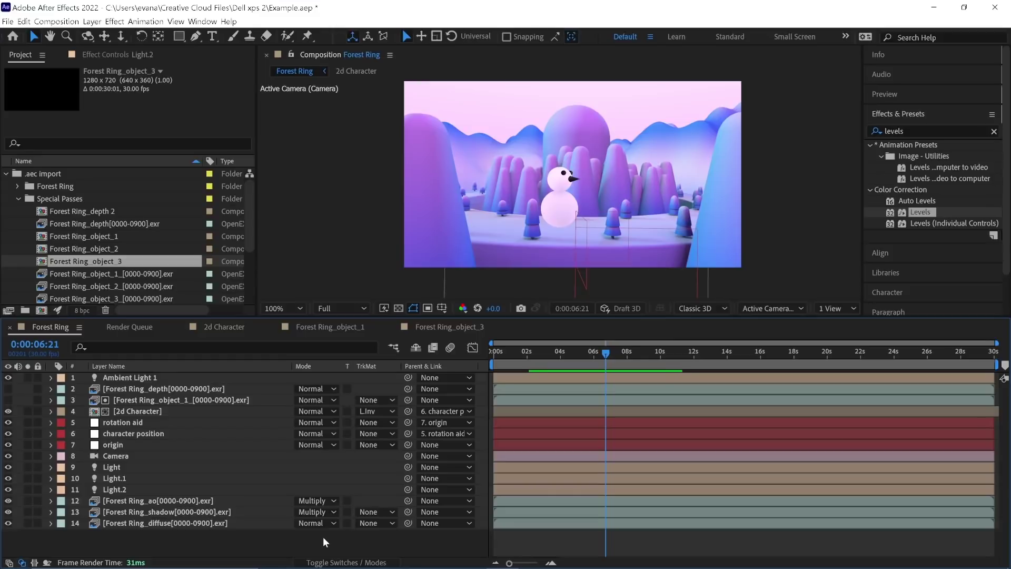
Step: Create a white 2000 x 2000 px solid named "Shadow Catcher! Roll 2d6 to attack"
{"action": "right_click", "coordinate": [322, 538]}
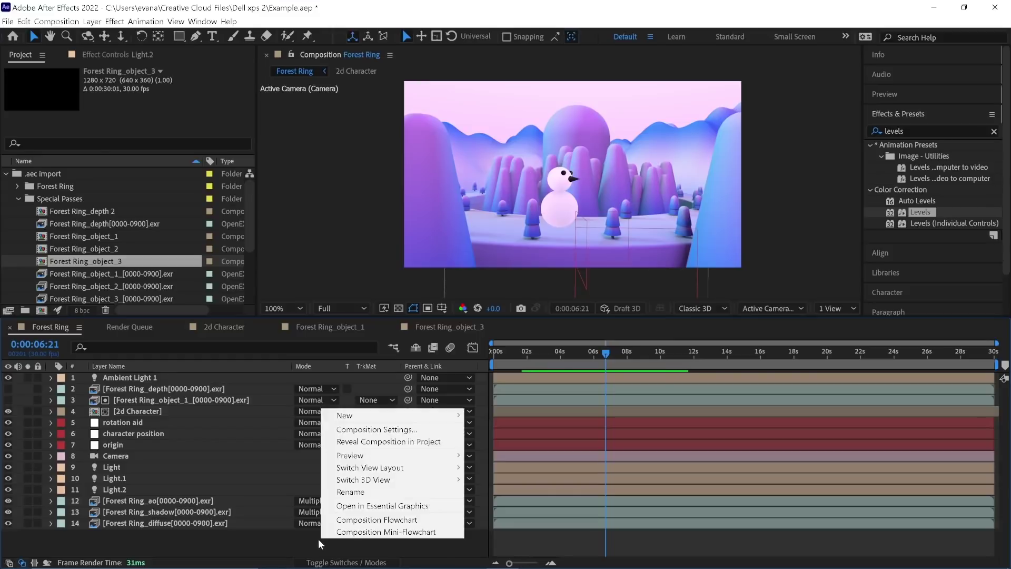
{"action": "mouse_move", "coordinate": [353, 415]}
{"action": "left_click", "coordinate": [504, 448]}
{"action": "type", "text": "Shadow Catcher! Roll 2d6 to attack"}
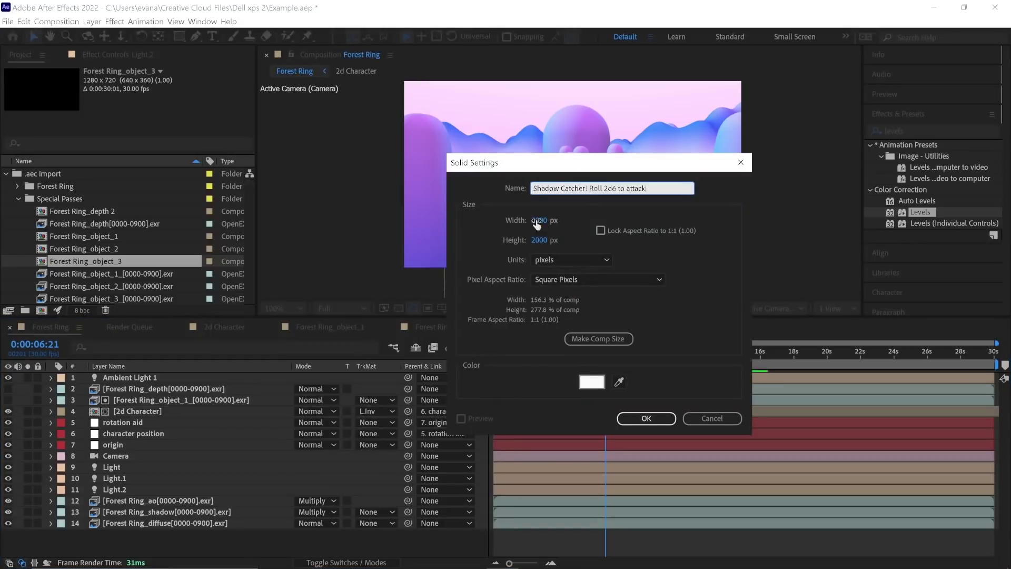
{"action": "left_click", "coordinate": [536, 222]}
{"action": "left_click", "coordinate": [544, 239]}
{"action": "left_click", "coordinate": [543, 275]}
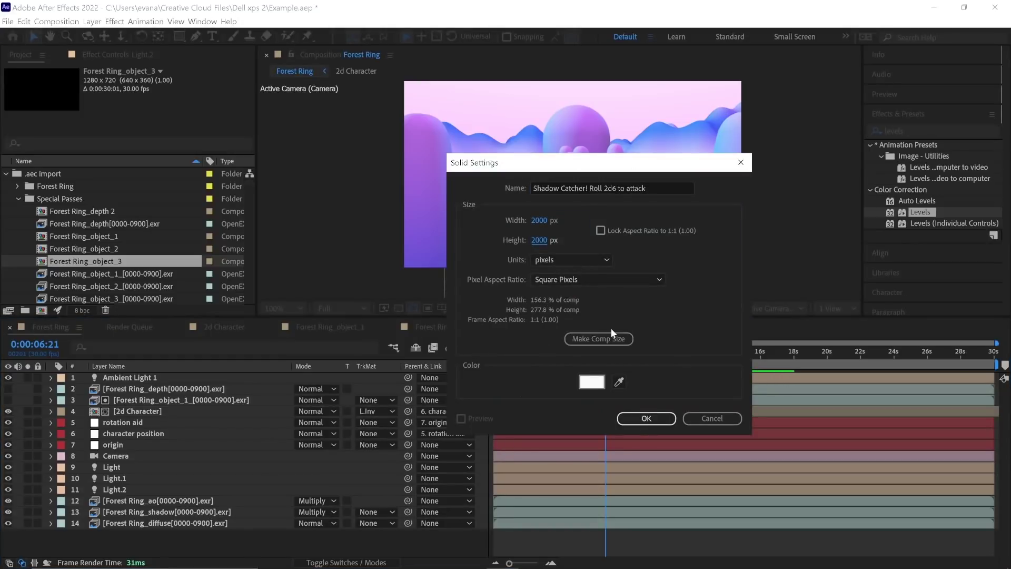
{"action": "left_click", "coordinate": [637, 419]}
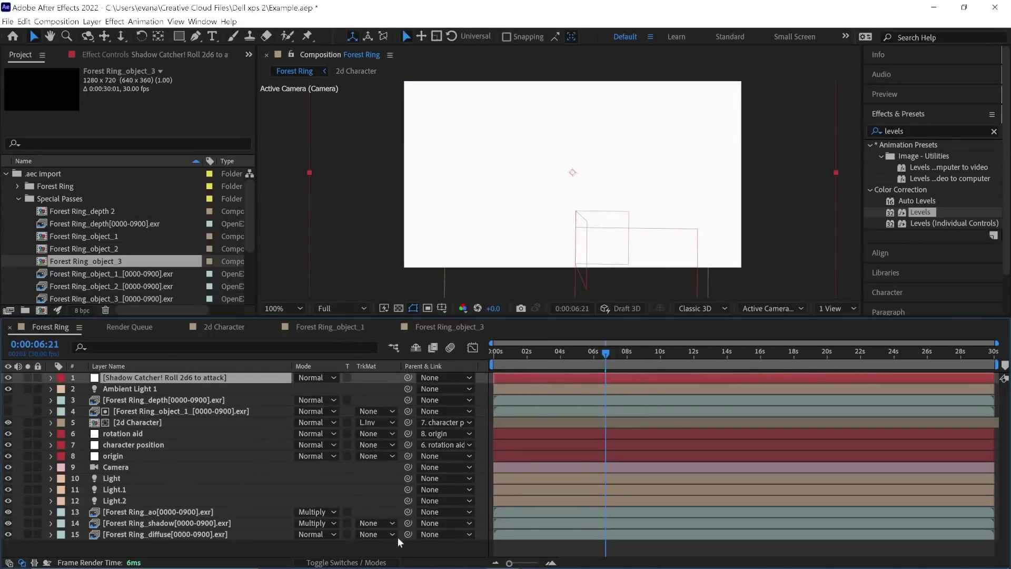
Step: Make the Shadow Catcher solid a 3D layer and parent it to the origin null
{"action": "left_click", "coordinate": [380, 562]}
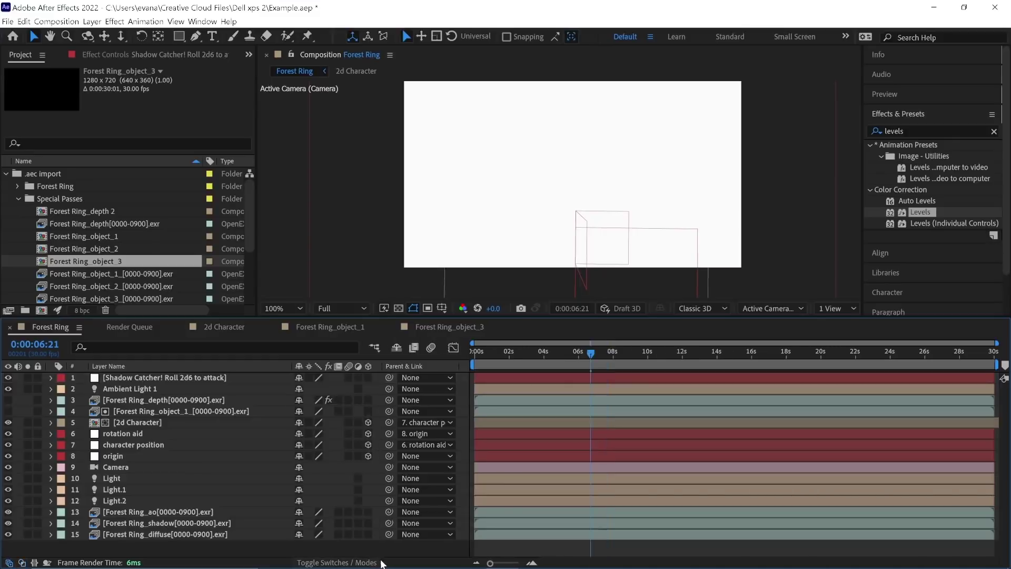
{"action": "left_click", "coordinate": [369, 378]}
{"action": "left_click_drag", "start_coordinate": [390, 380], "coordinate": [208, 456]}
{"action": "left_click", "coordinate": [237, 379]}
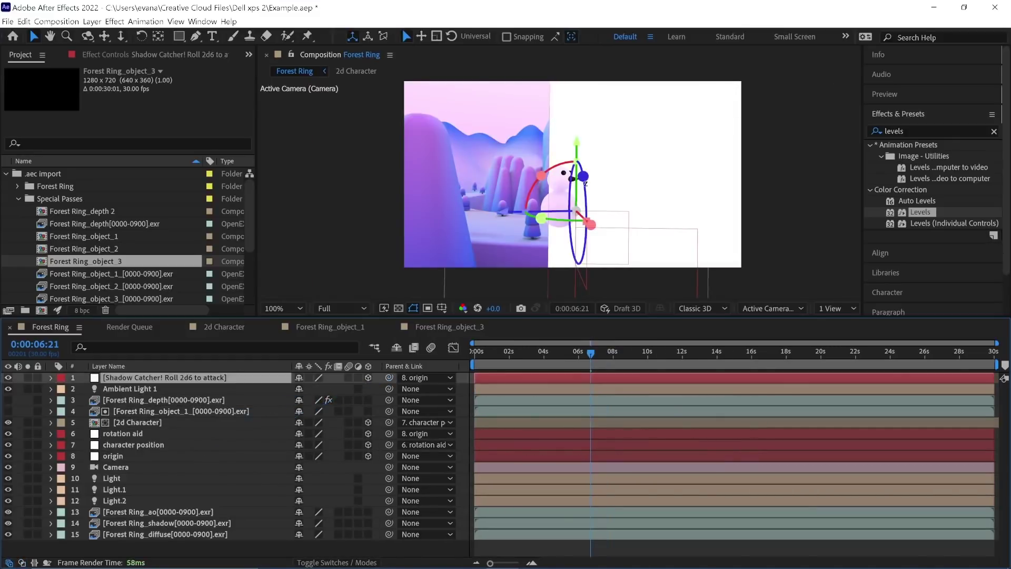
Step: Rotate the Shadow Catcher so it lies flat as the ground and set its Y position to -25
{"action": "left_click_drag", "start_coordinate": [583, 177], "coordinate": [509, 246]}
{"action": "key", "text": "ctrl+z"}
{"action": "key", "text": "p"}
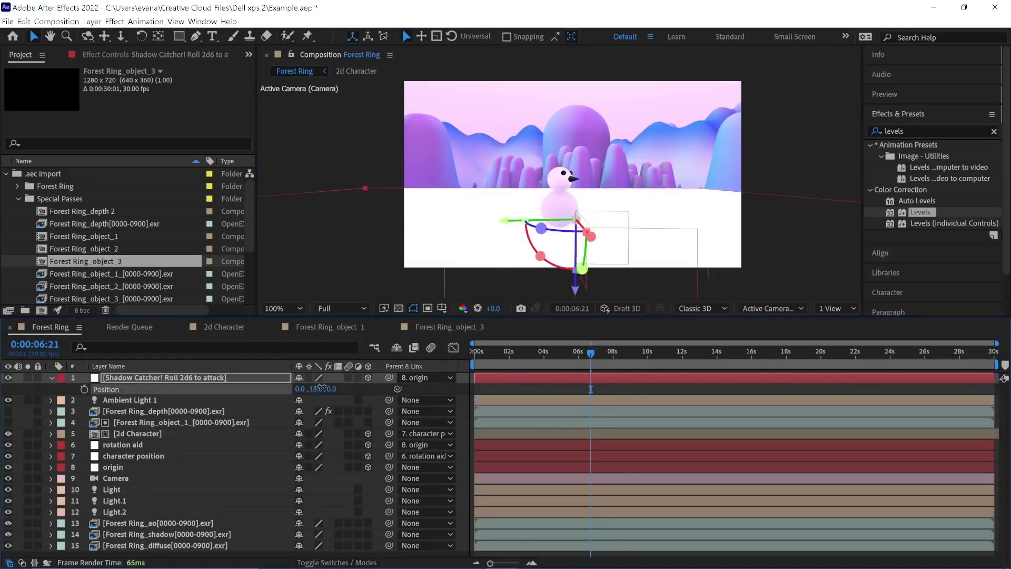
{"action": "left_click", "coordinate": [313, 389]}
{"action": "key", "text": "Return"}
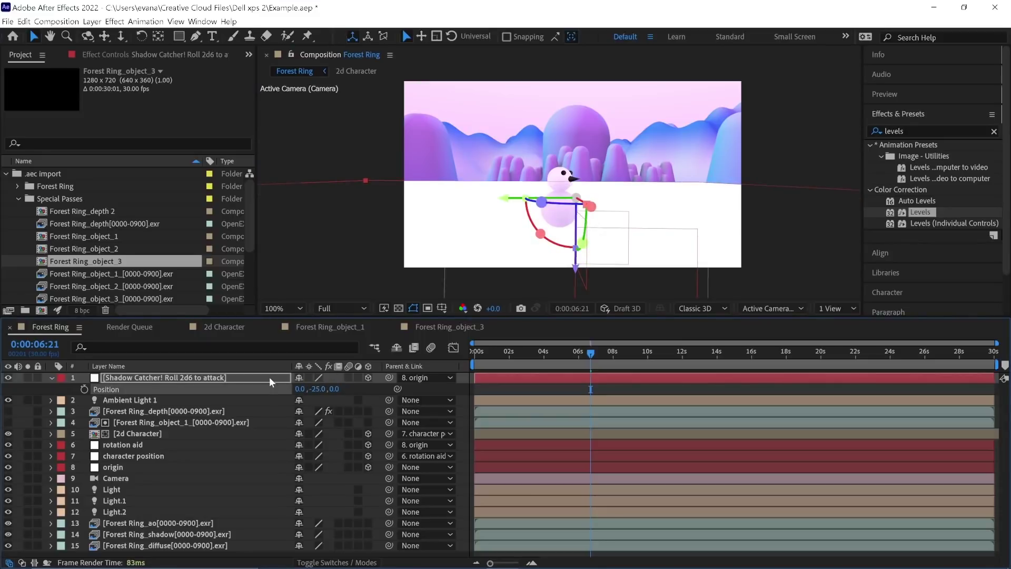
Step: Set Accepts Shadows to Only in the Shadow Catcher's Material Options
{"action": "key", "text": "a"}
{"action": "key", "text": "a"}
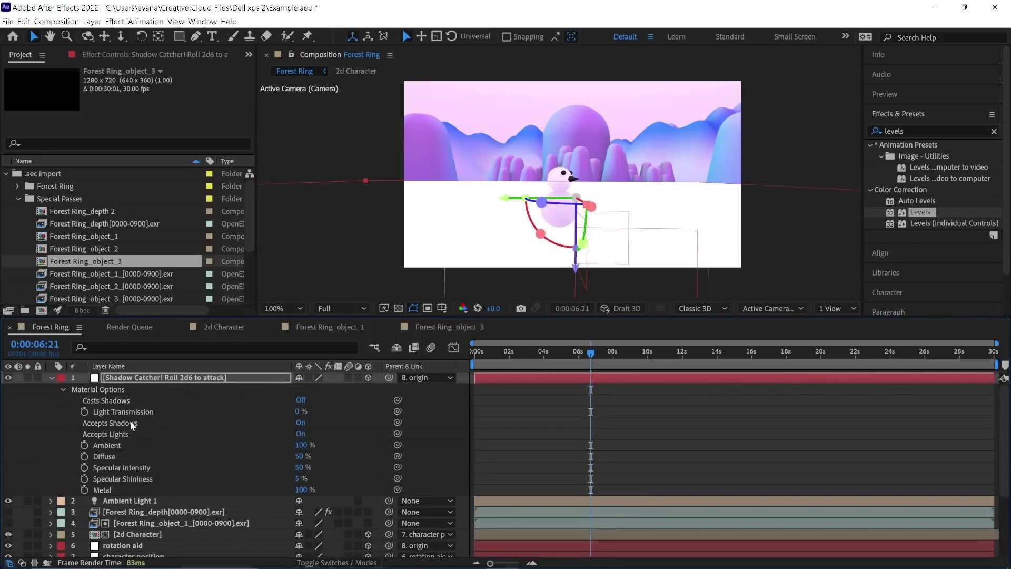
{"action": "left_click", "coordinate": [132, 425]}
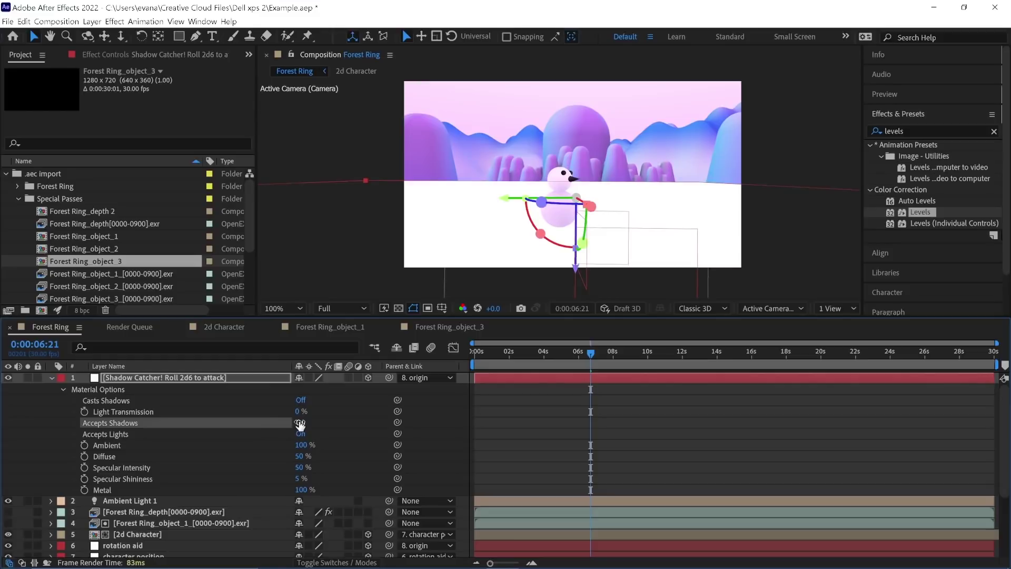
{"action": "left_click", "coordinate": [301, 423]}
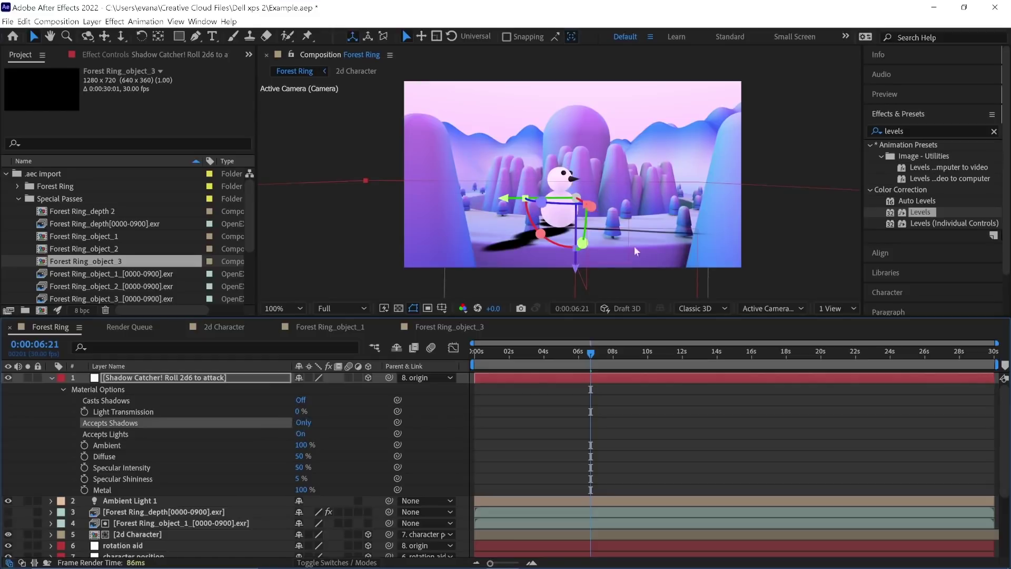
{"action": "left_click", "coordinate": [532, 384]}
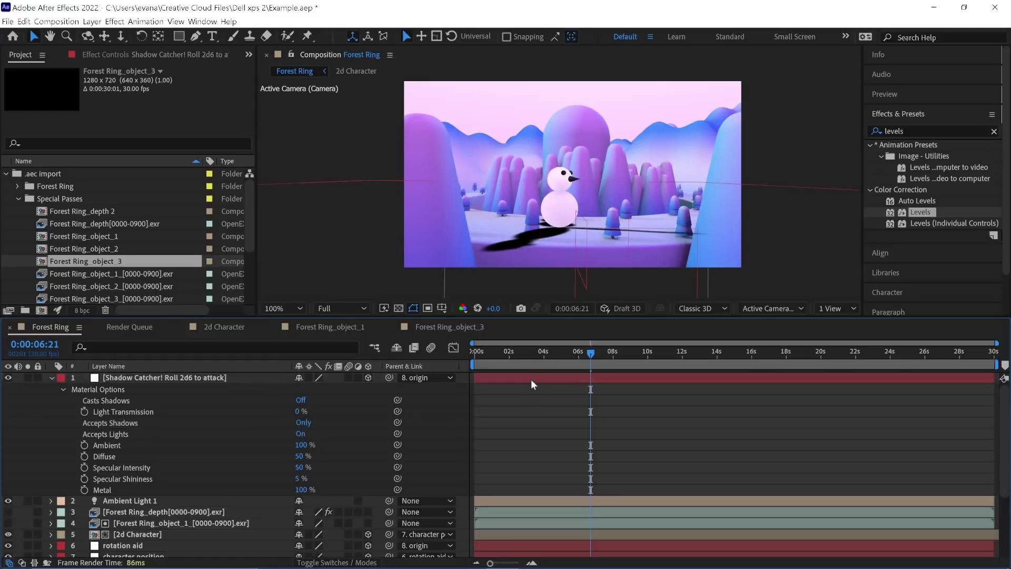
Step: Scale the Shadow Catcher to 30% and set its opacity to 33%
{"action": "left_click", "coordinate": [532, 378]}
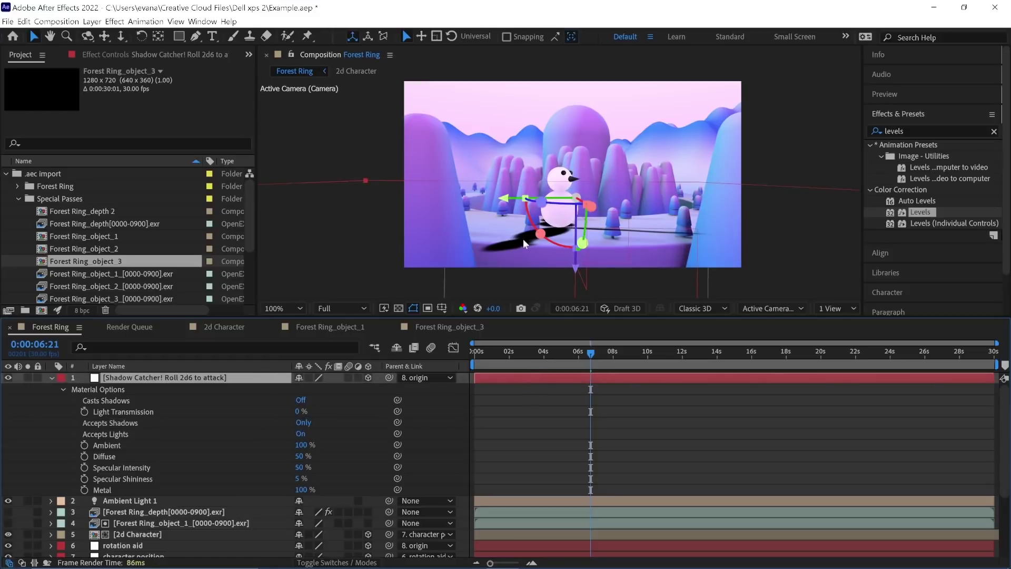
{"action": "key", "text": "s"}
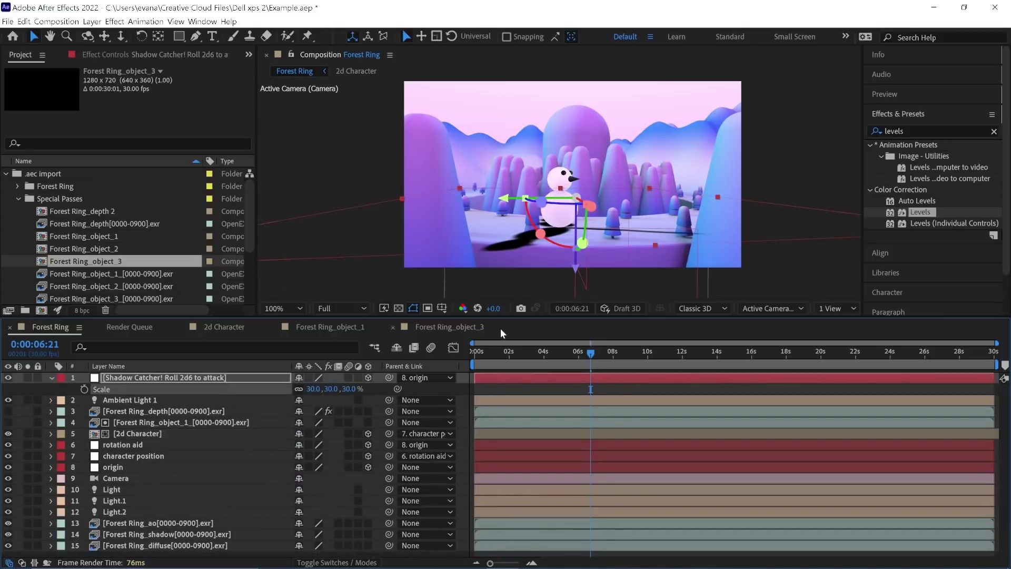
{"action": "key", "text": "t"}
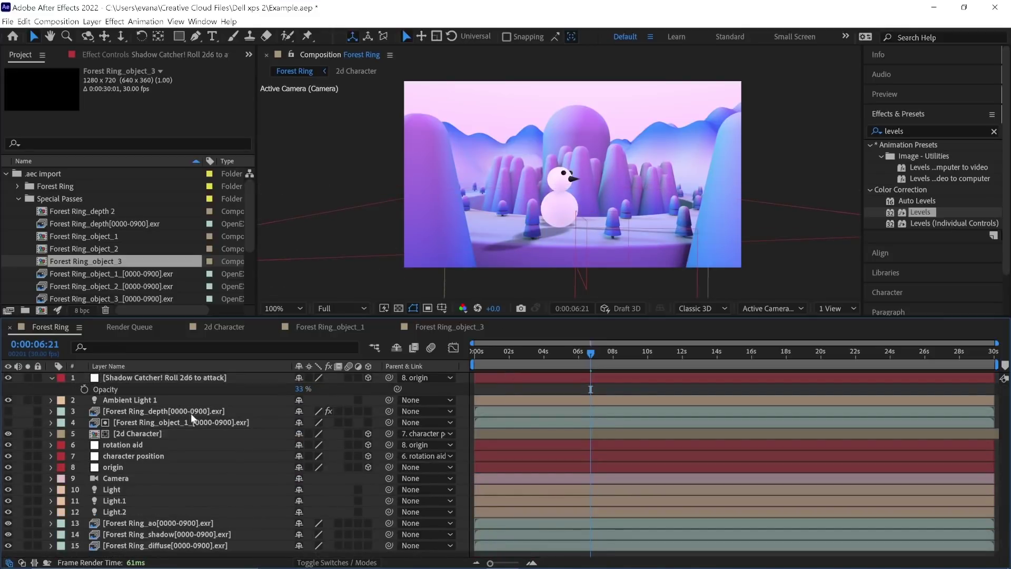
Step: Place a duplicate of the Forest Ring_object_1 layer above the Shadow Catcher and use it as the catcher's Luma Inverted Matte
{"action": "left_click", "coordinate": [195, 422]}
{"action": "key", "text": "ctrl+d"}
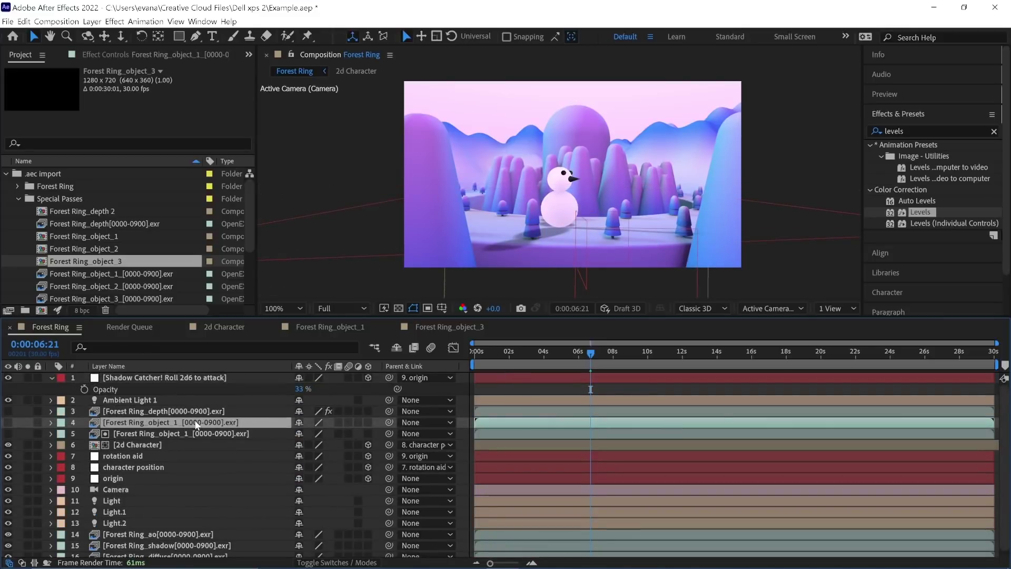
{"action": "left_click_drag", "start_coordinate": [196, 425], "coordinate": [196, 375]}
{"action": "left_click", "coordinate": [337, 563]}
{"action": "left_click", "coordinate": [375, 389]}
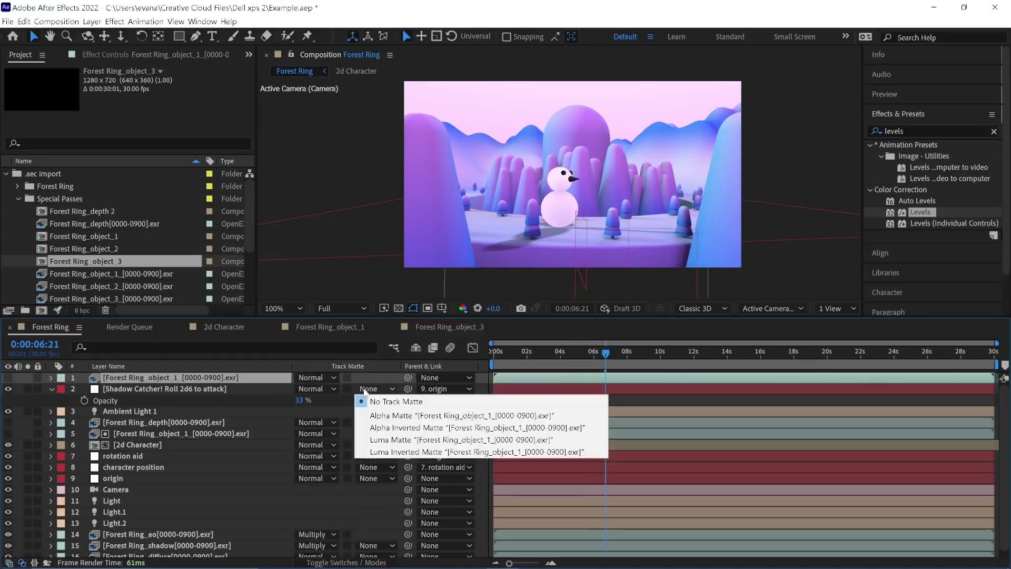
{"action": "left_click", "coordinate": [390, 452]}
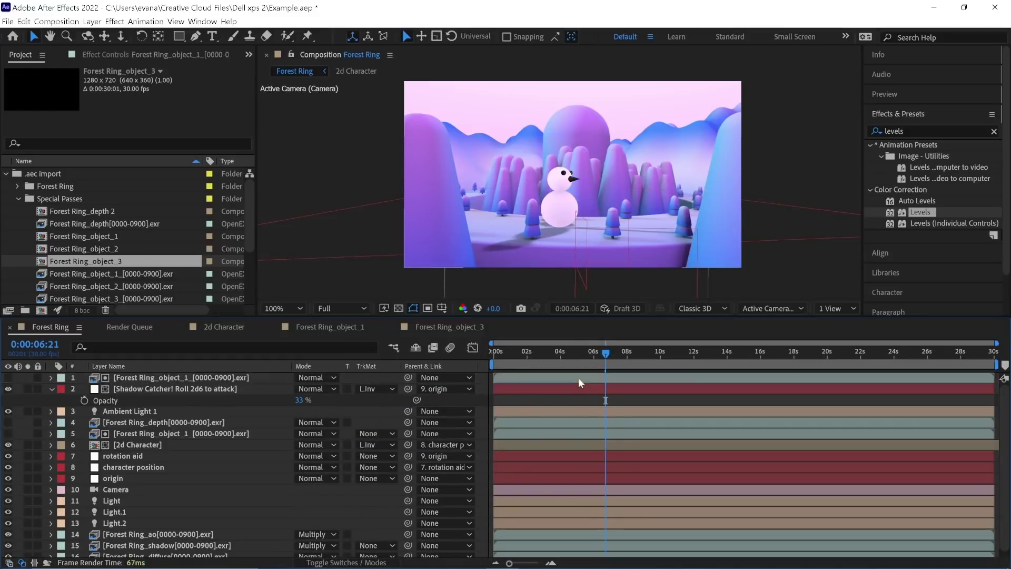
Step: Add a full-size elliptical mask to the Shadow Catcher and scale the layer to 33%
{"action": "left_click", "coordinate": [562, 391]}
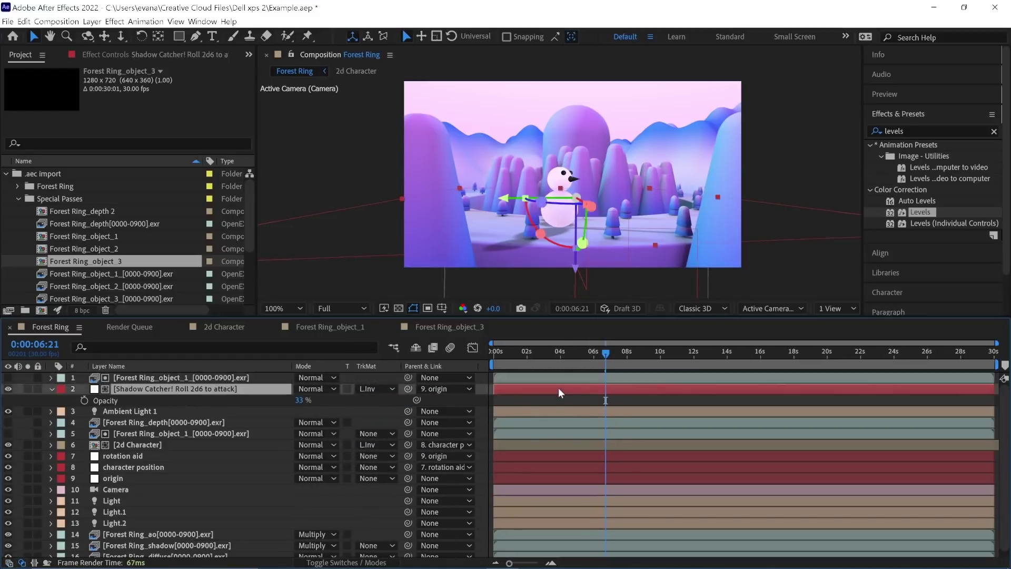
{"action": "left_click_drag", "start_coordinate": [180, 35], "coordinate": [185, 72]}
{"action": "double_click", "coordinate": [179, 35]}
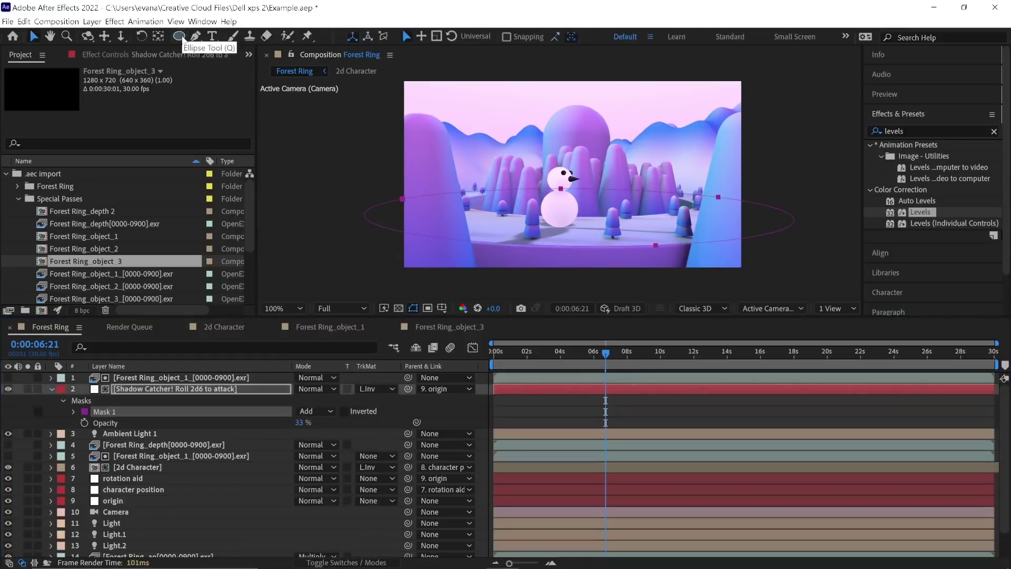
{"action": "left_click", "coordinate": [330, 422]}
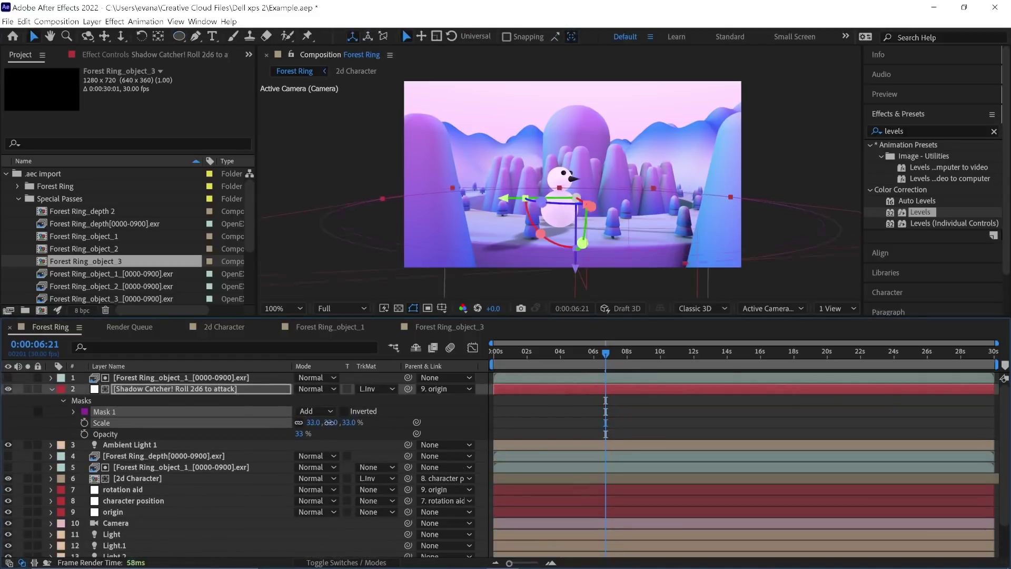
Step: Set Mask 1's feather to 20 pixels and its expansion to -18 pixels, and check the shadow up to 9:05
{"action": "key", "text": "m"}
{"action": "key", "text": "m"}
{"action": "key", "text": "m"}
{"action": "left_click", "coordinate": [314, 422]}
{"action": "type", "text": "20"}
{"action": "key", "text": "Return"}
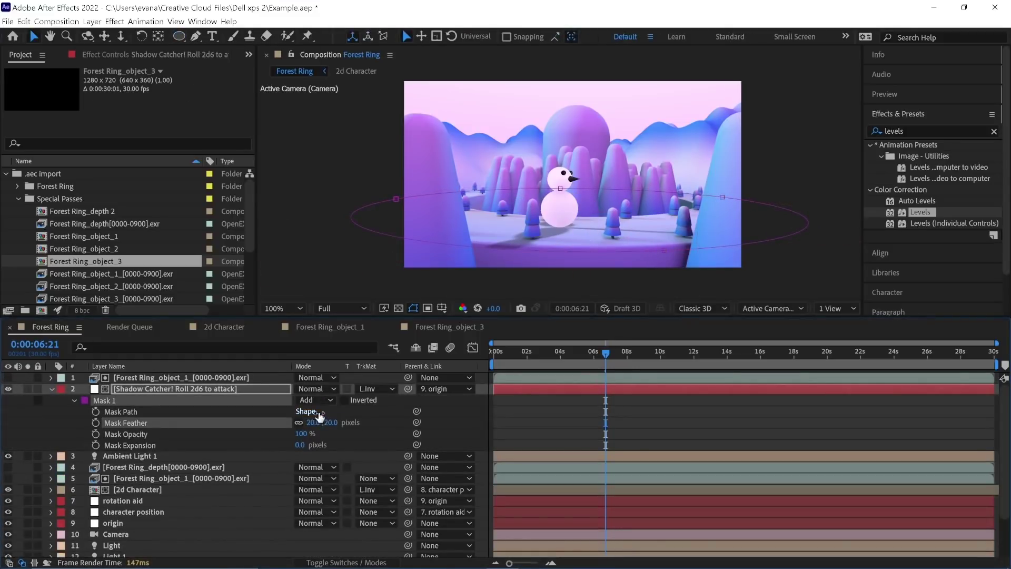
{"action": "left_click_drag", "start_coordinate": [302, 445], "coordinate": [288, 450]}
{"action": "left_click", "coordinate": [588, 424]}
{"action": "left_click_drag", "start_coordinate": [607, 355], "coordinate": [649, 363]}
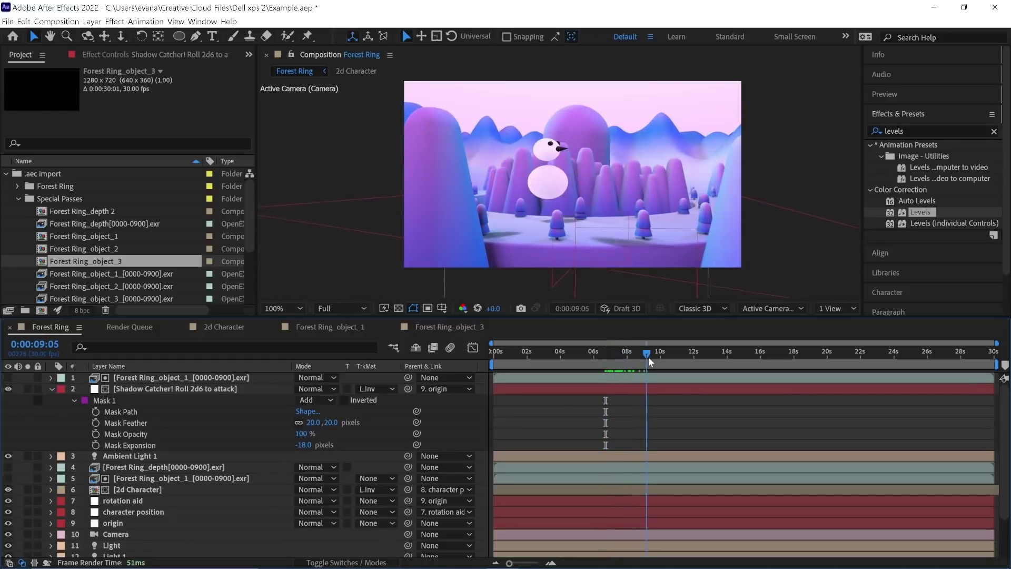
Step: Duplicate the Shadow Catcher's Mask 1, set the copy to Subtract and give it a mask expansion of -347 pixels
{"action": "left_click", "coordinate": [537, 391]}
{"action": "left_click", "coordinate": [112, 402]}
{"action": "key", "text": "ctrl+d"}
{"action": "left_click", "coordinate": [316, 467]}
{"action": "left_click", "coordinate": [316, 497]}
{"action": "left_click_drag", "start_coordinate": [305, 512], "coordinate": [91, 513]}
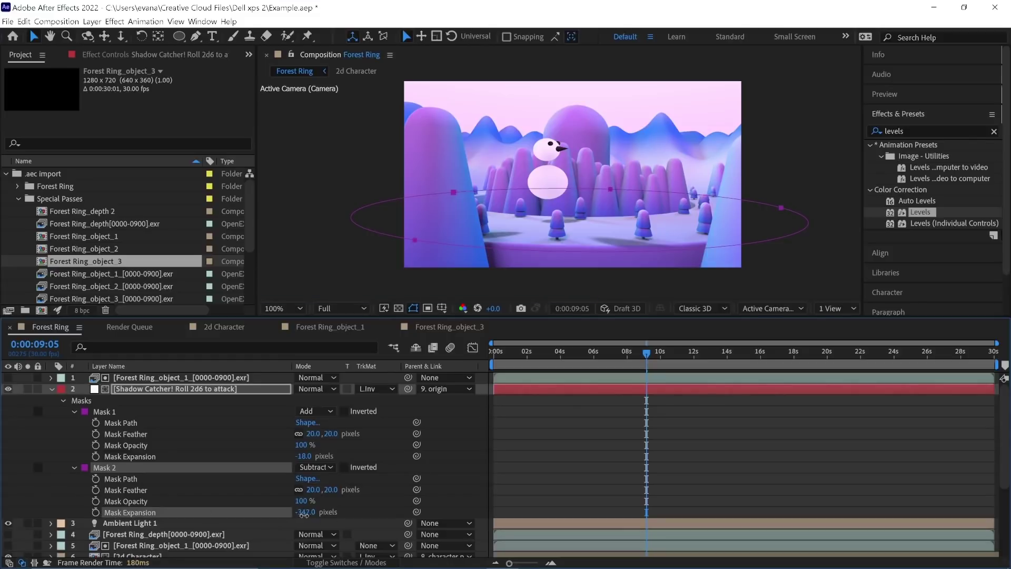
{"action": "key", "text": "F2"}
Step: Set Mask 1's feather to 40 pixels and its expansion to -25 pixels
{"action": "left_click", "coordinate": [612, 363]}
{"action": "left_click_drag", "start_coordinate": [613, 365], "coordinate": [621, 363]}
{"action": "left_click", "coordinate": [327, 433]}
{"action": "type", "text": "40"}
{"action": "key", "text": "Return"}
{"action": "left_click", "coordinate": [305, 456]}
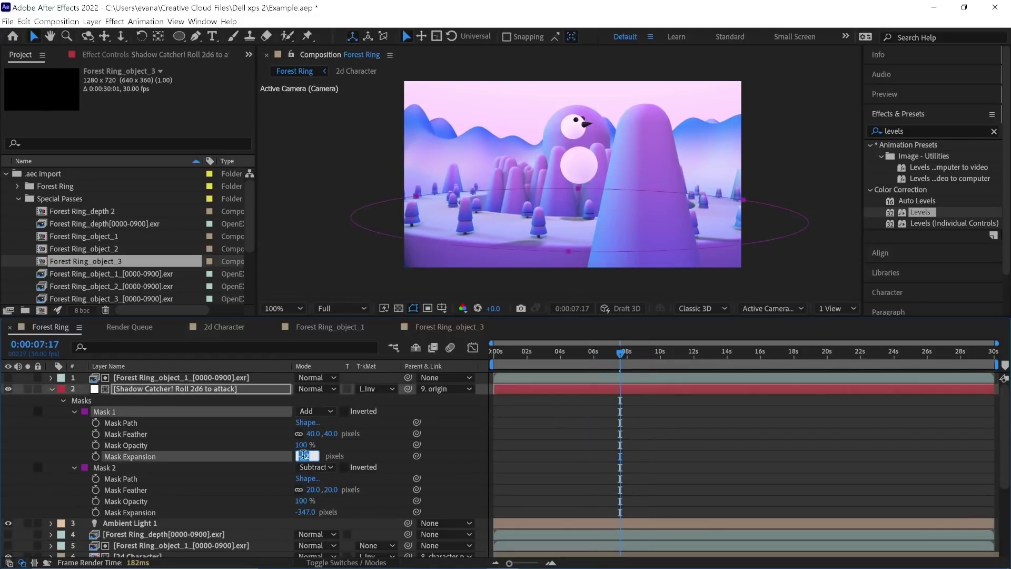
{"action": "left_click", "coordinate": [556, 455]}
Step: Check the shadow at 9:17 and set the Shadow Catcher's opacity to 18%
{"action": "left_click_drag", "start_coordinate": [622, 362], "coordinate": [653, 362]}
{"action": "left_click", "coordinate": [221, 389]}
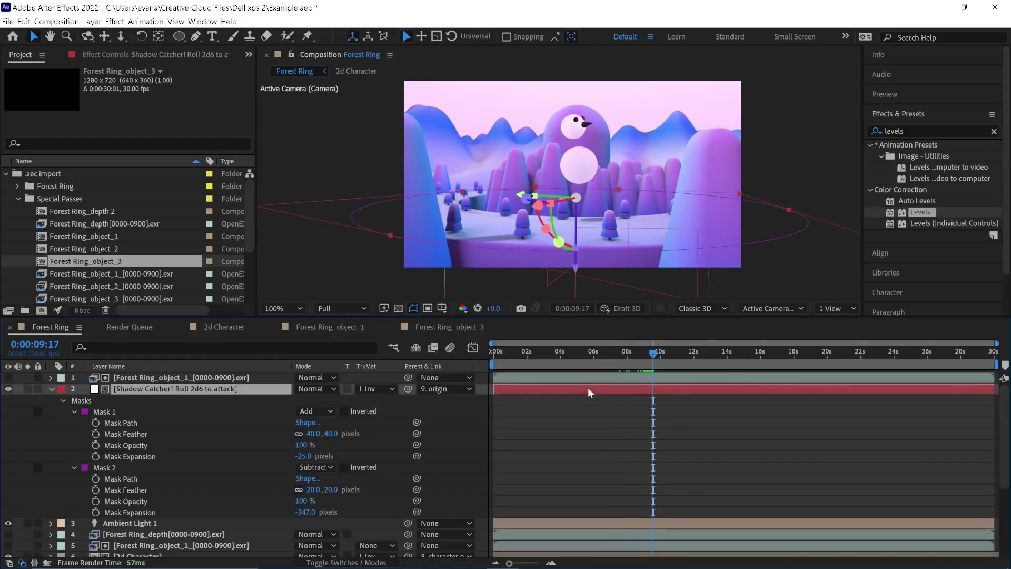
{"action": "key", "text": "t"}
Step: Adjust the Shadow Diffusion of Light, Light.1 and Light.2 in their light settings
{"action": "double_click", "coordinate": [132, 500]}
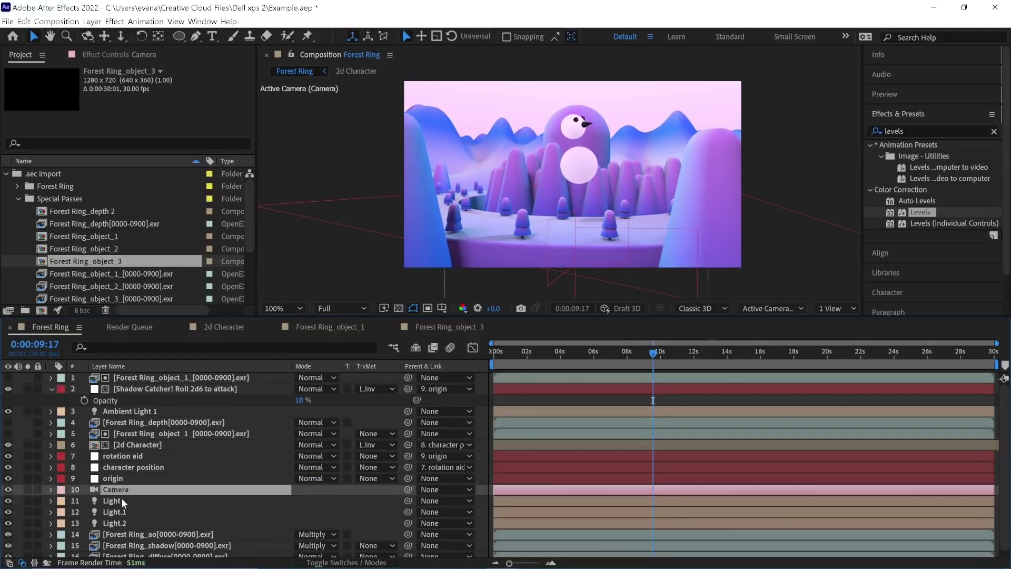
{"action": "key", "text": "Return"}
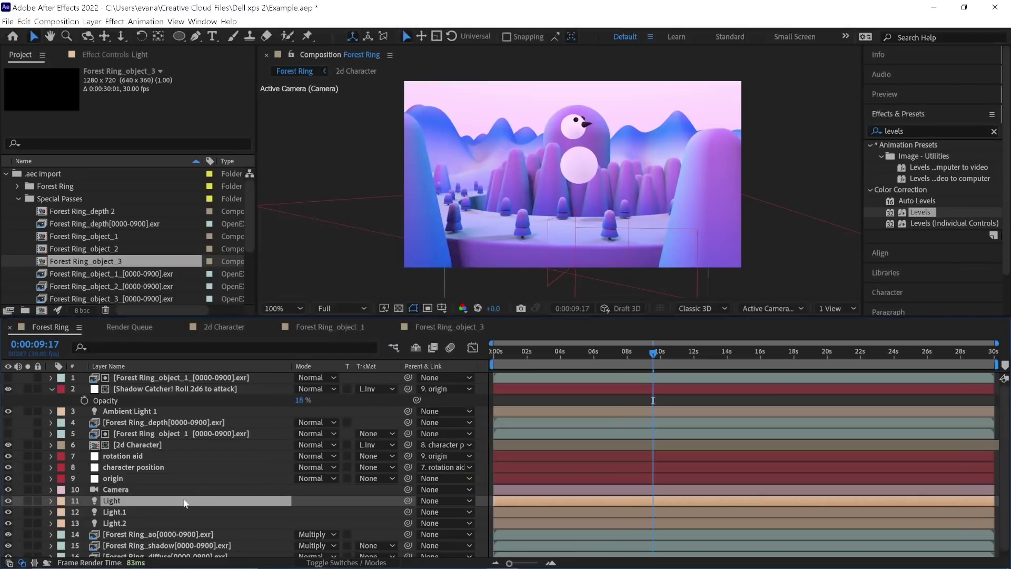
{"action": "double_click", "coordinate": [158, 512]}
{"action": "key", "text": "Return"}
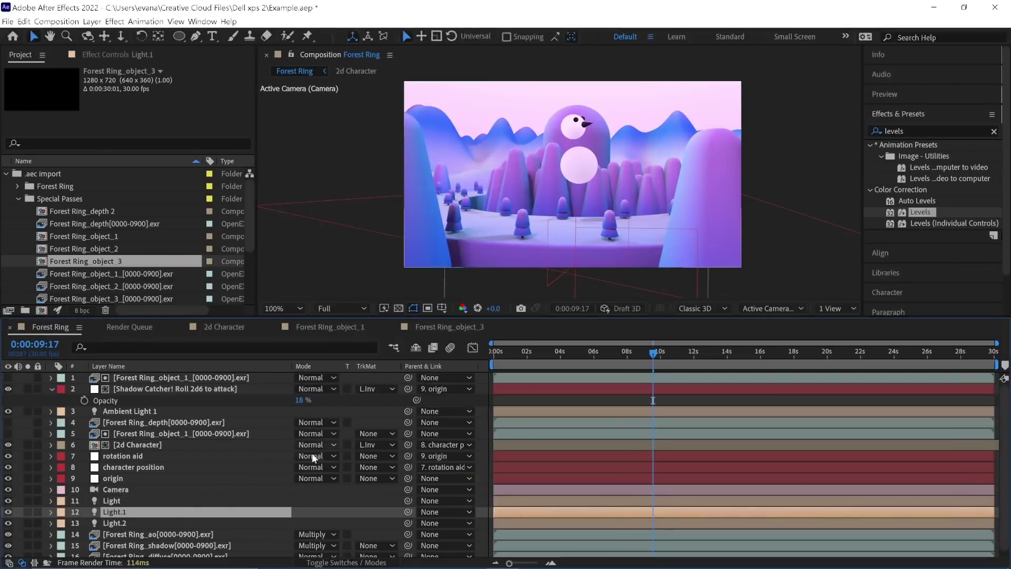
{"action": "double_click", "coordinate": [189, 522]}
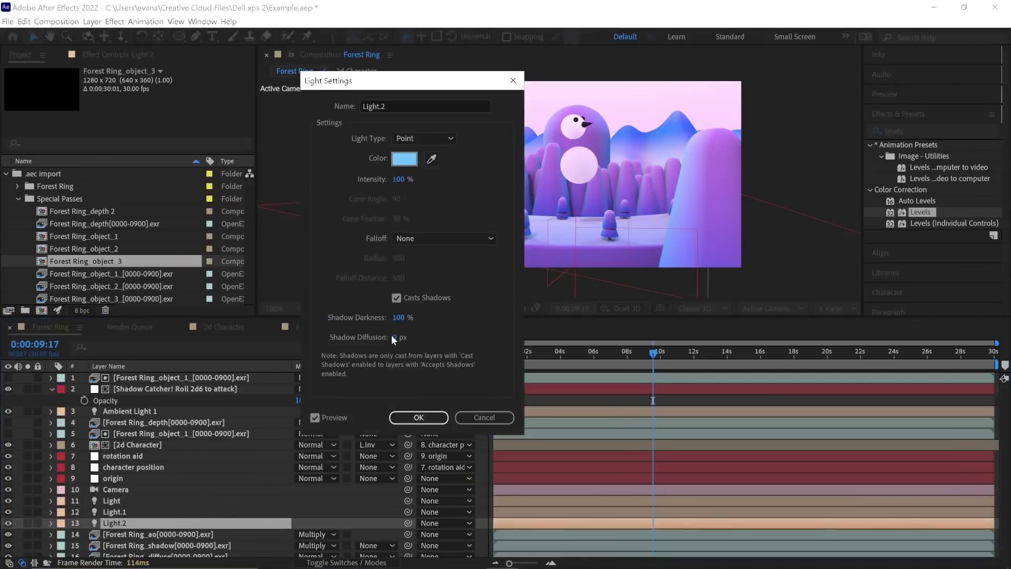
{"action": "key", "text": "Return"}
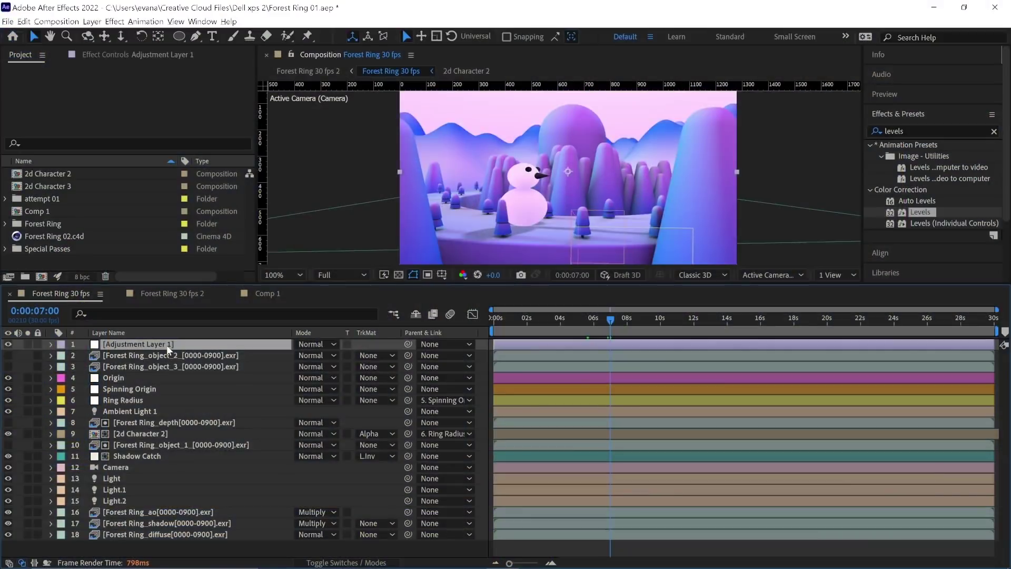
Step: Pre-compose all layers of Forest Ring 30 fps into a composition named "Precomp the whole scene"
{"action": "key", "text": "ctrl+a"}
{"action": "key", "text": "ctrl+shift+c"}
{"action": "type", "text": "Pre"}
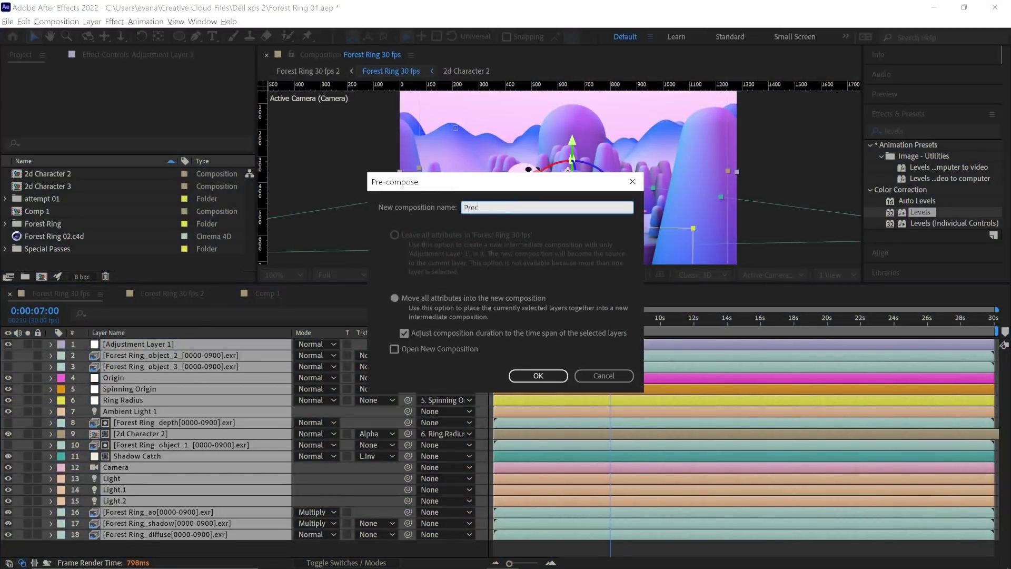
{"action": "type", "text": "comp the whole scene"}
{"action": "key", "text": "Return"}
Step: Apply the Curves effect to the Precomp the whole scene layer and reshape its curve
{"action": "left_click", "coordinate": [933, 131]}
{"action": "type", "text": "curves"}
{"action": "left_click_drag", "start_coordinate": [930, 188], "coordinate": [770, 346]}
{"action": "left_click_drag", "start_coordinate": [157, 181], "coordinate": [150, 175]}
{"action": "left_click_drag", "start_coordinate": [214, 283], "coordinate": [214, 404]}
{"action": "left_click_drag", "start_coordinate": [59, 263], "coordinate": [69, 281]}
{"action": "left_click", "coordinate": [7, 83]}
Step: Apply the Noise HLS effect to the Precomp the whole scene layer with Hue, Lightness and Saturation at 2%
{"action": "left_click", "coordinate": [927, 131]}
{"action": "type", "text": "noise h"}
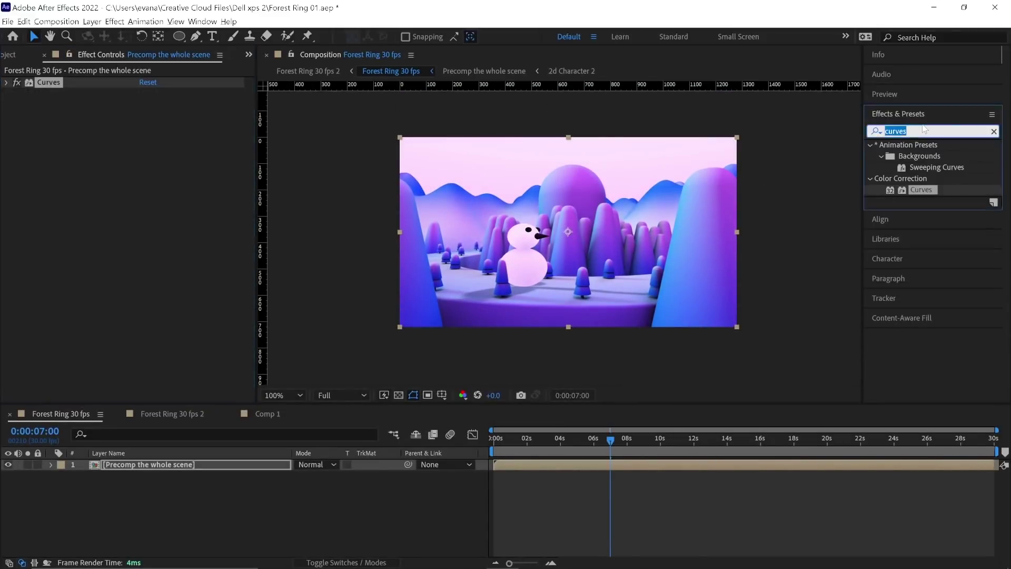
{"action": "left_click_drag", "start_coordinate": [917, 157], "coordinate": [173, 195]}
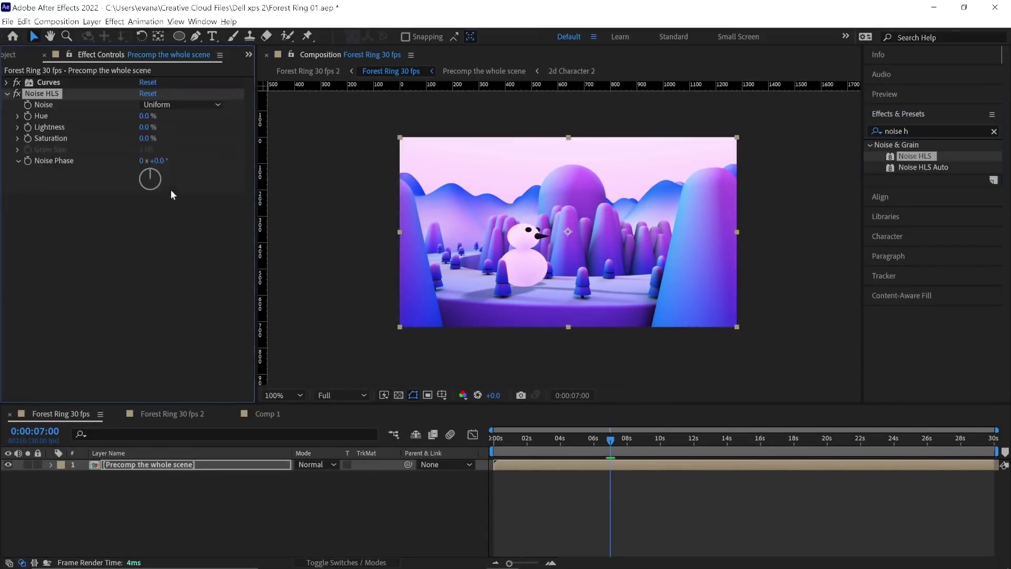
{"action": "left_click", "coordinate": [144, 115]}
{"action": "type", "text": "2"}
{"action": "key", "text": "Tab"}
{"action": "type", "text": "2"}
{"action": "key", "text": "Tab"}
{"action": "type", "text": "2"}
{"action": "key", "text": "Return"}
Step: Compare the image with and without Noise HLS up close and change its noise type to Squared
{"action": "key", "text": "z"}
{"action": "left_click", "coordinate": [579, 277]}
{"action": "left_click", "coordinate": [558, 251]}
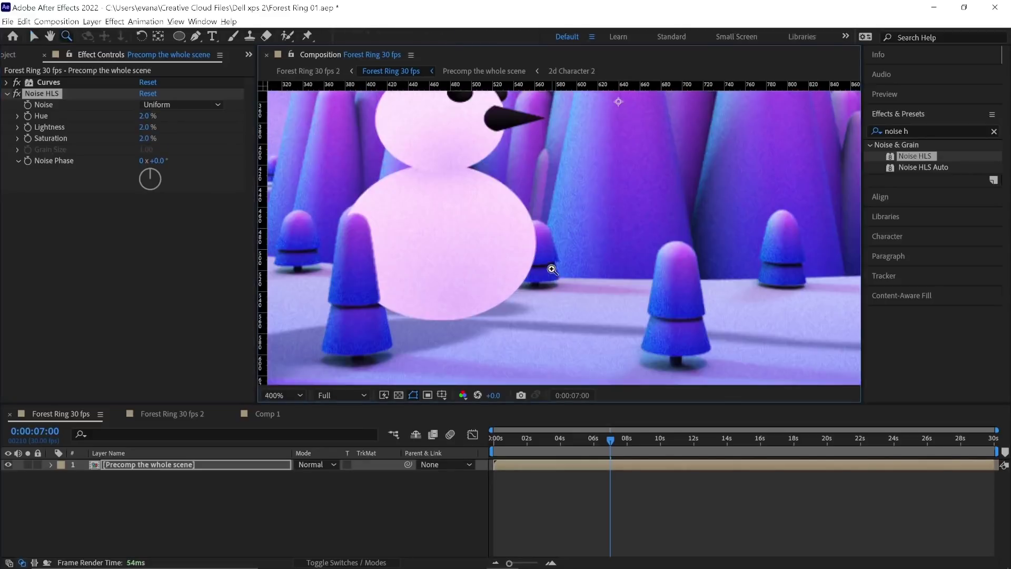
{"action": "left_click", "coordinate": [543, 225]}
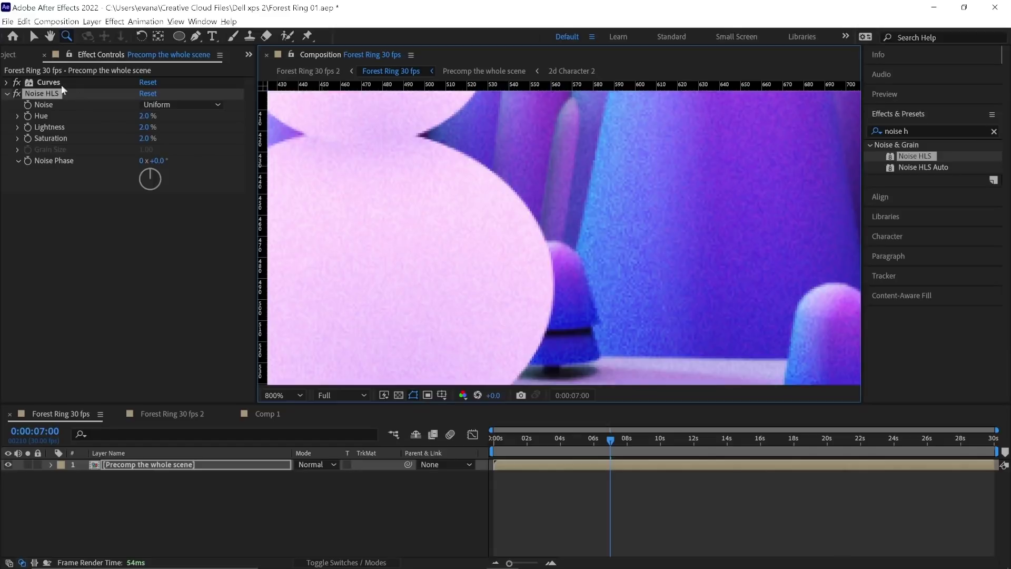
{"action": "left_click", "coordinate": [16, 94]}
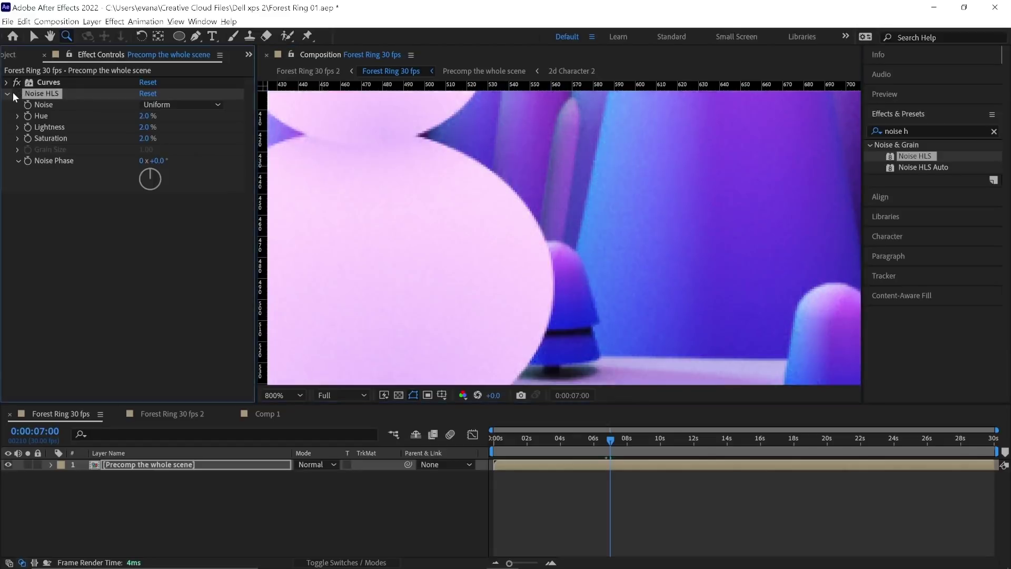
{"action": "left_click", "coordinate": [182, 105]}
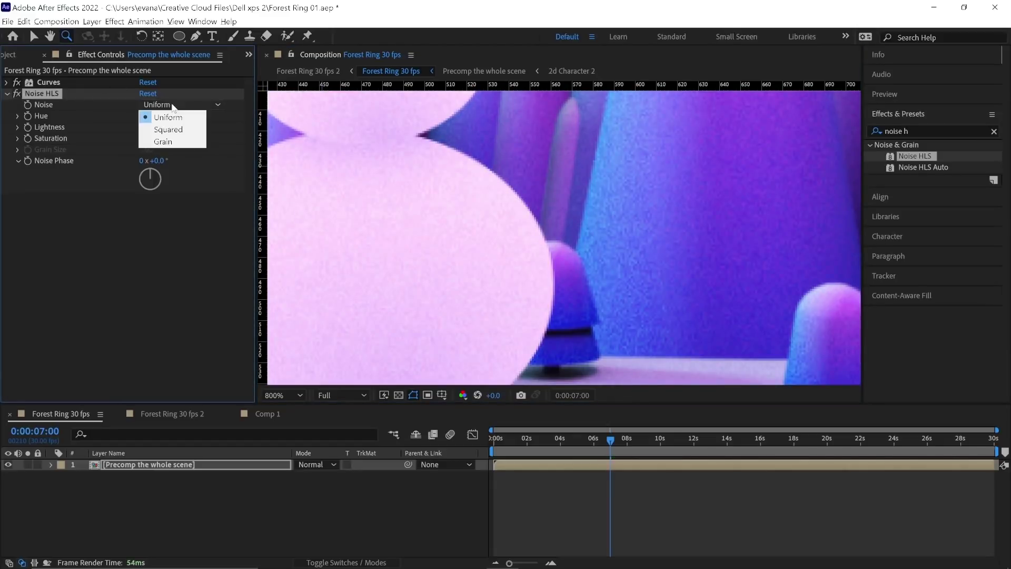
{"action": "left_click", "coordinate": [179, 132]}
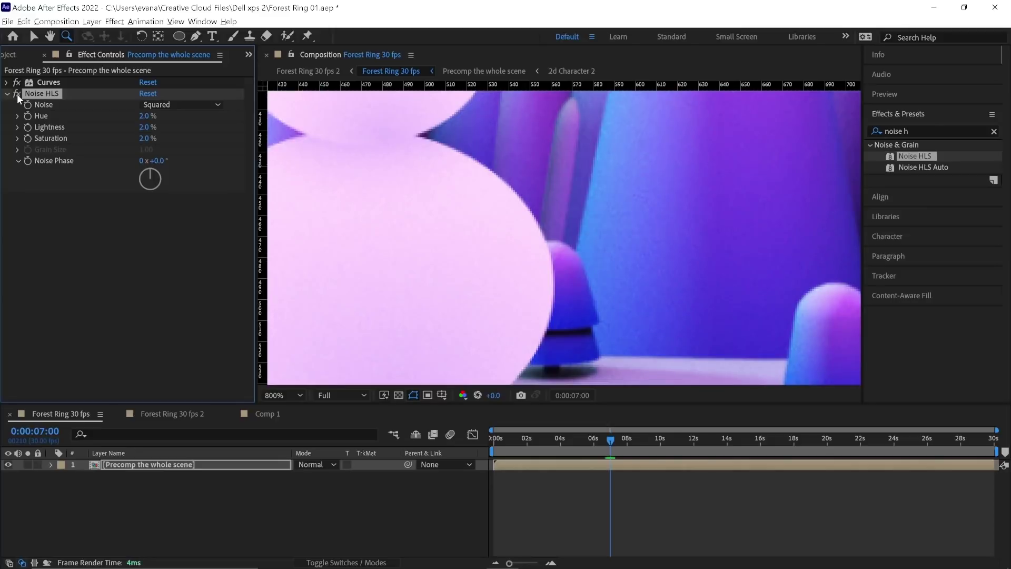
{"action": "left_click", "coordinate": [300, 396]}
{"action": "left_click", "coordinate": [290, 315]}
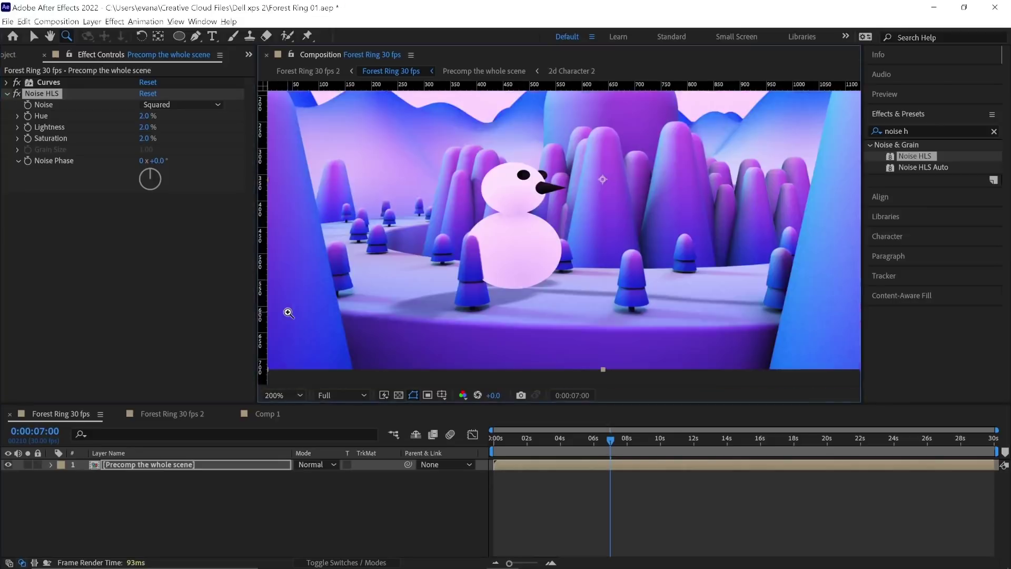
Step: Apply Pixel Motion Blur to the Precomp the whole scene layer and move it above Curves and Noise HLS
{"action": "left_click", "coordinate": [914, 127]}
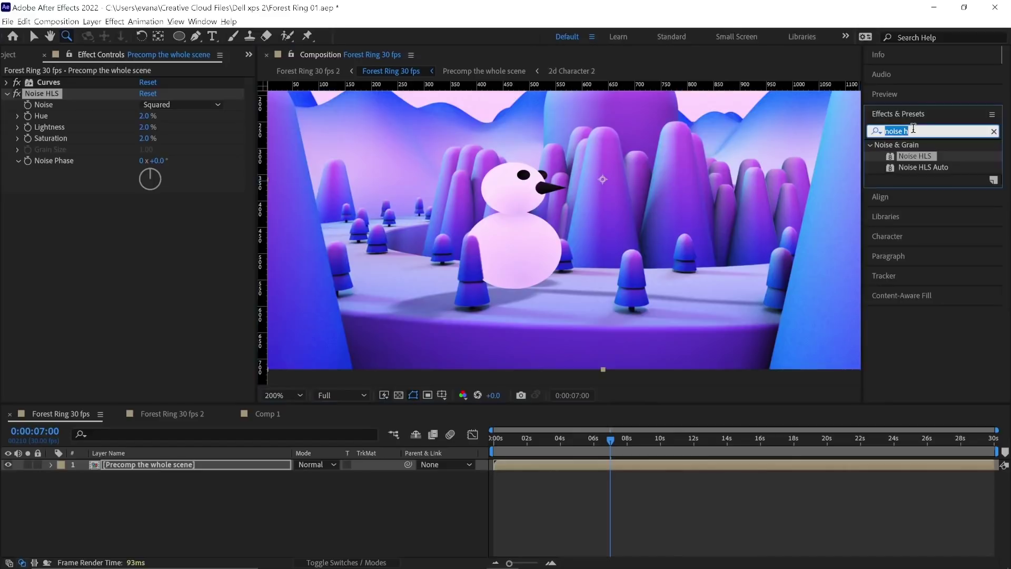
{"action": "key", "text": "BackSpace"}
{"action": "type", "text": "pixel mo"}
{"action": "left_click_drag", "start_coordinate": [926, 156], "coordinate": [75, 224]}
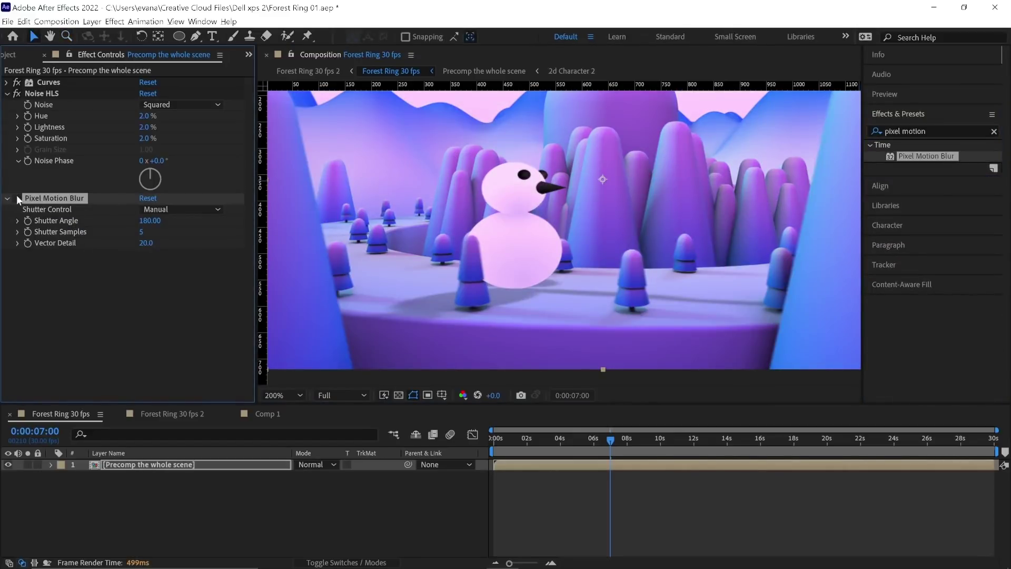
{"action": "left_click_drag", "start_coordinate": [34, 199], "coordinate": [32, 83]}
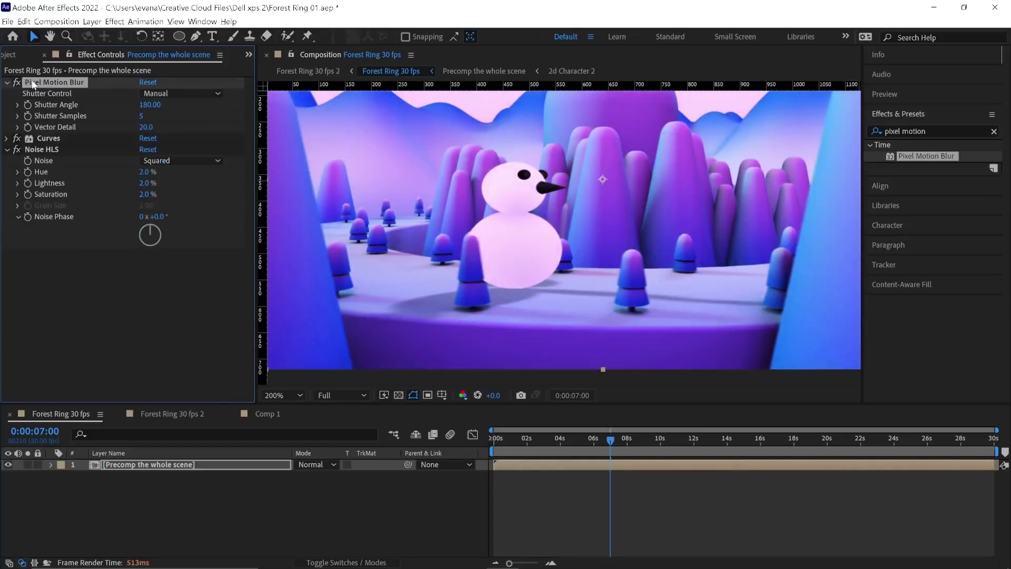
{"action": "left_click", "coordinate": [7, 150]}
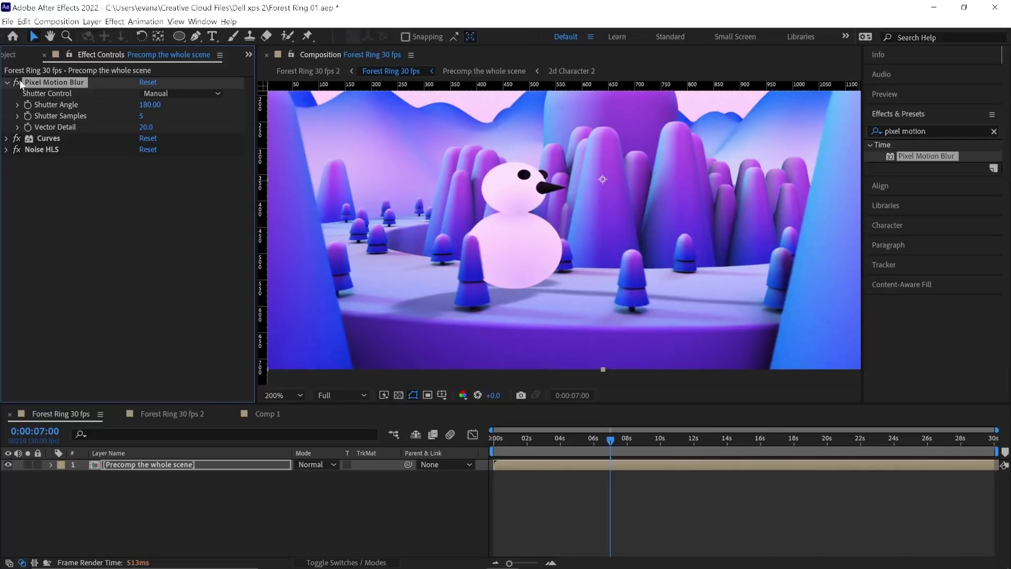
Step: Set Pixel Motion Blur's Shutter Samples to 8, try a Shutter Angle of 270 and return the angle to 180
{"action": "left_click", "coordinate": [141, 116]}
{"action": "type", "text": "8"}
{"action": "left_click", "coordinate": [150, 105]}
{"action": "type", "text": "270"}
{"action": "key", "text": "Return"}
{"action": "left_click", "coordinate": [149, 105]}
{"action": "type", "text": "180"}
{"action": "key", "text": "Return"}
{"action": "left_click", "coordinate": [150, 103]}
{"action": "left_click", "coordinate": [132, 208]}
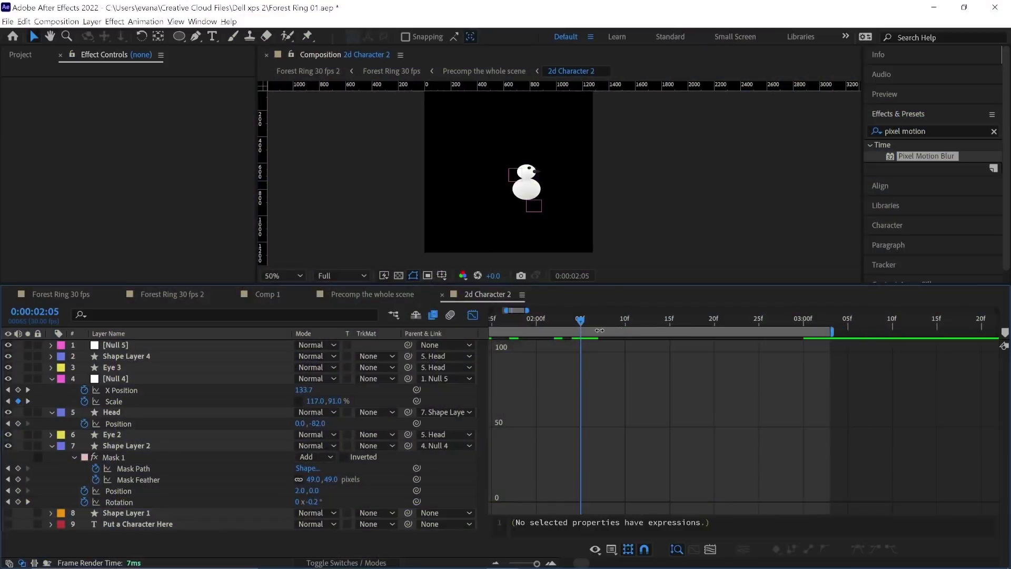
Step: Preview the character's looping animation in the 2d Character 2 composition and examine its layer keyframes over time
{"action": "key", "text": "space"}
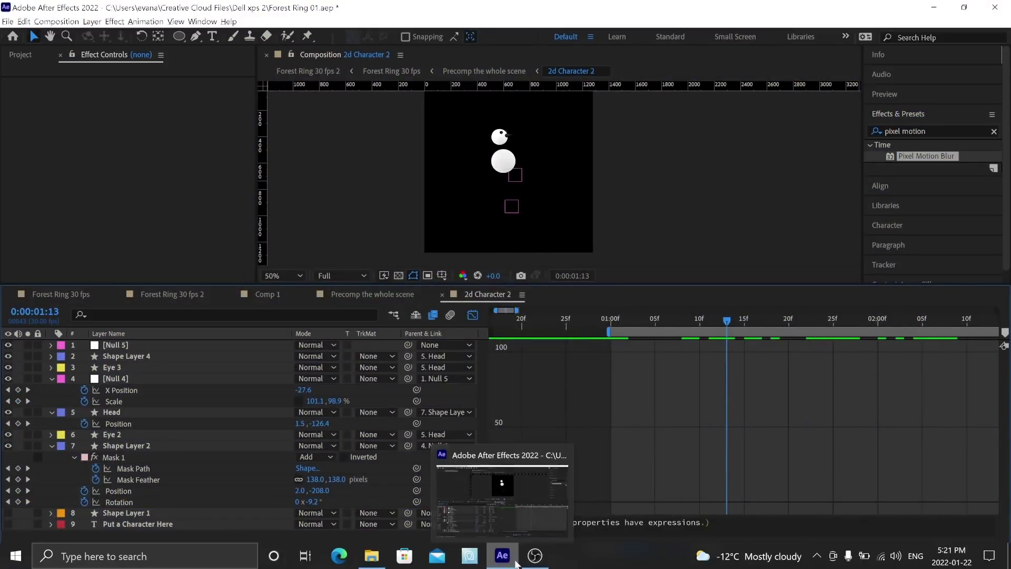
{"action": "key", "text": "z"}
{"action": "left_click", "coordinate": [503, 213]}
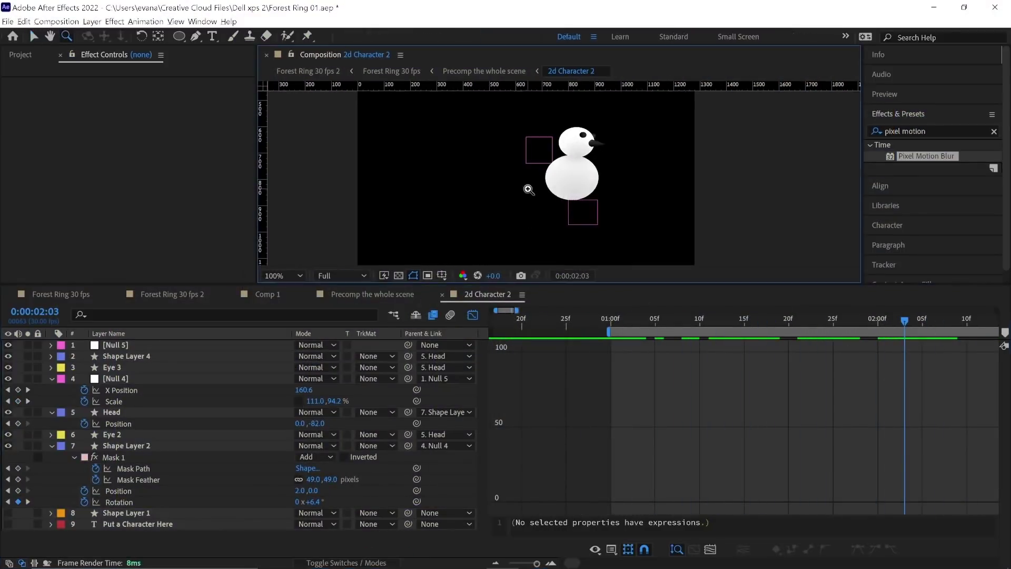
{"action": "left_click_drag", "start_coordinate": [589, 283], "coordinate": [590, 379]}
{"action": "left_click", "coordinate": [473, 411]}
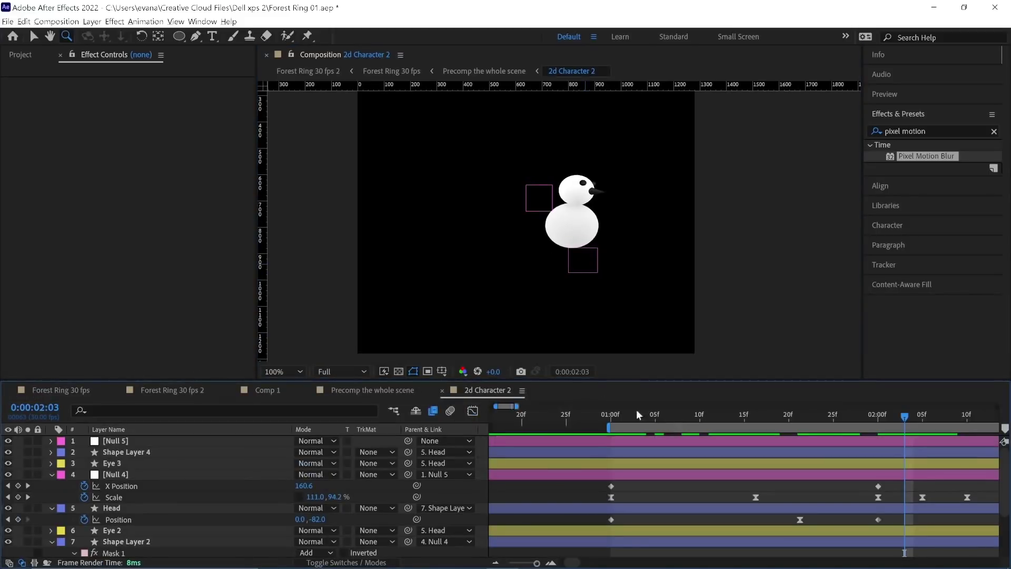
{"action": "left_click", "coordinate": [611, 417]}
{"action": "key", "text": "space"}
{"action": "left_click_drag", "start_coordinate": [573, 563], "coordinate": [578, 564]}
{"action": "left_click", "coordinate": [495, 563]}
{"action": "left_click_drag", "start_coordinate": [618, 416], "coordinate": [764, 447]}
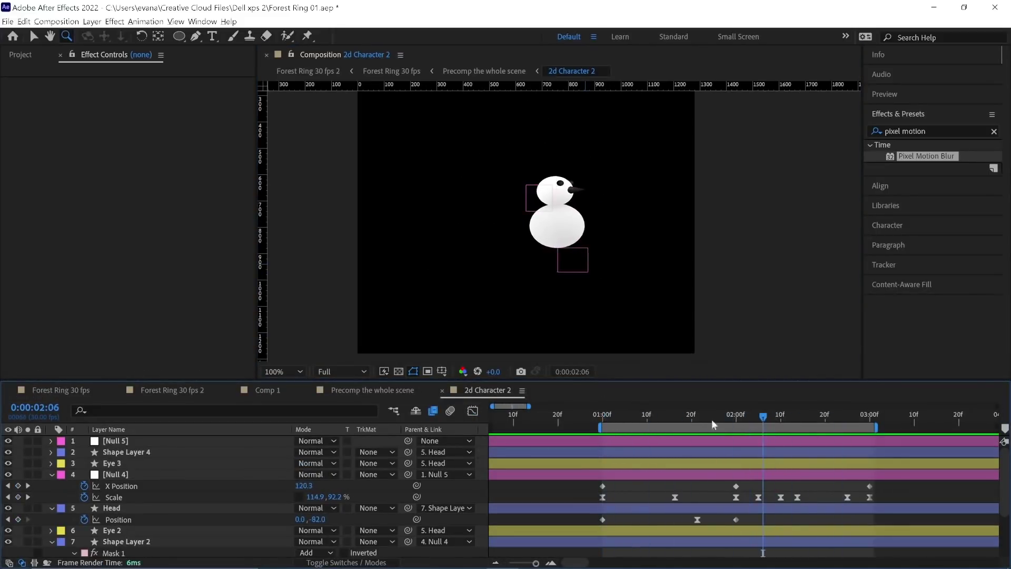
Step: Add 2d Character 2 to the render queue, set its output format to PNG Sequence and change the output channels
{"action": "left_click", "coordinate": [53, 22]}
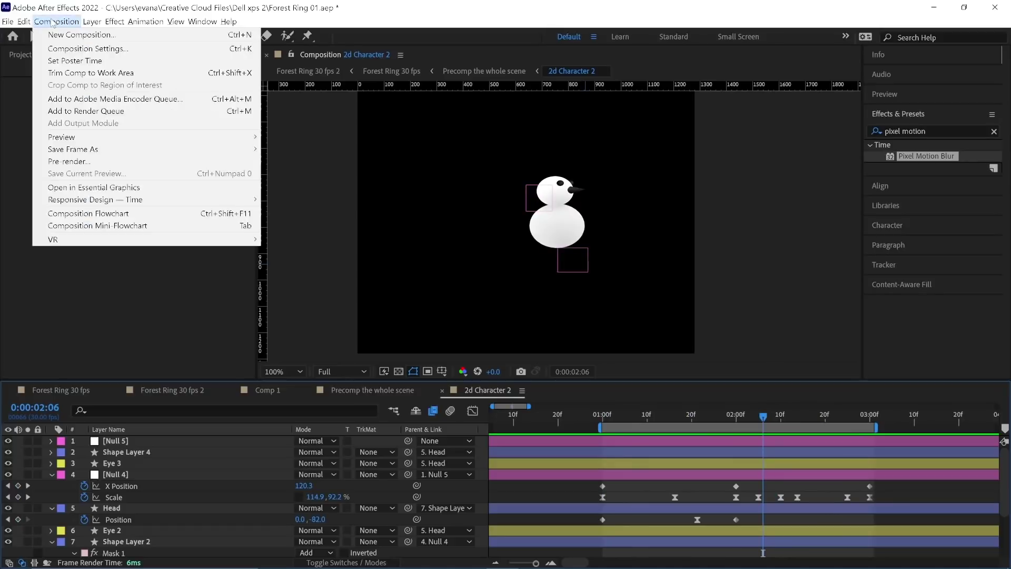
{"action": "left_click", "coordinate": [121, 111]}
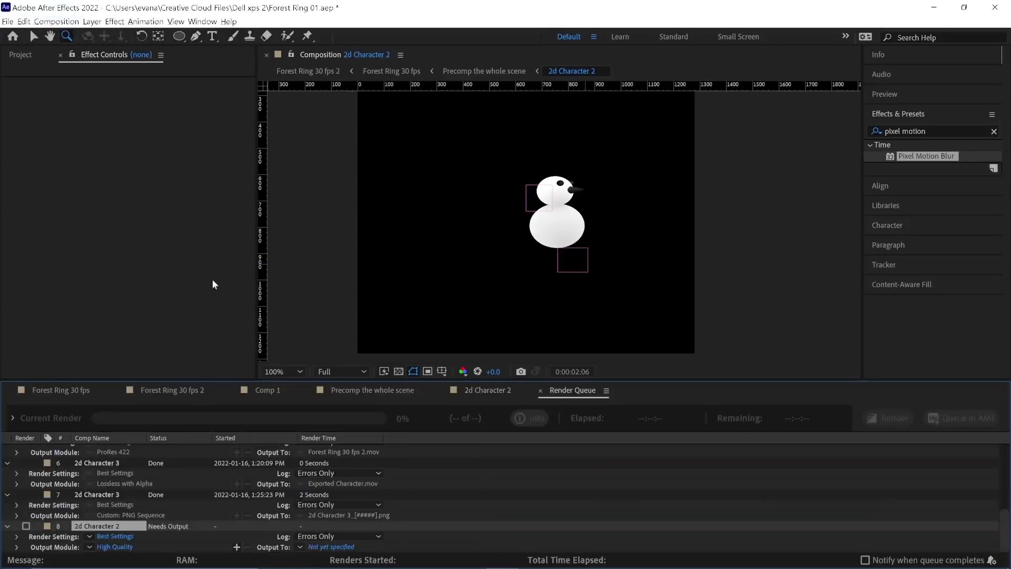
{"action": "left_click", "coordinate": [112, 547]}
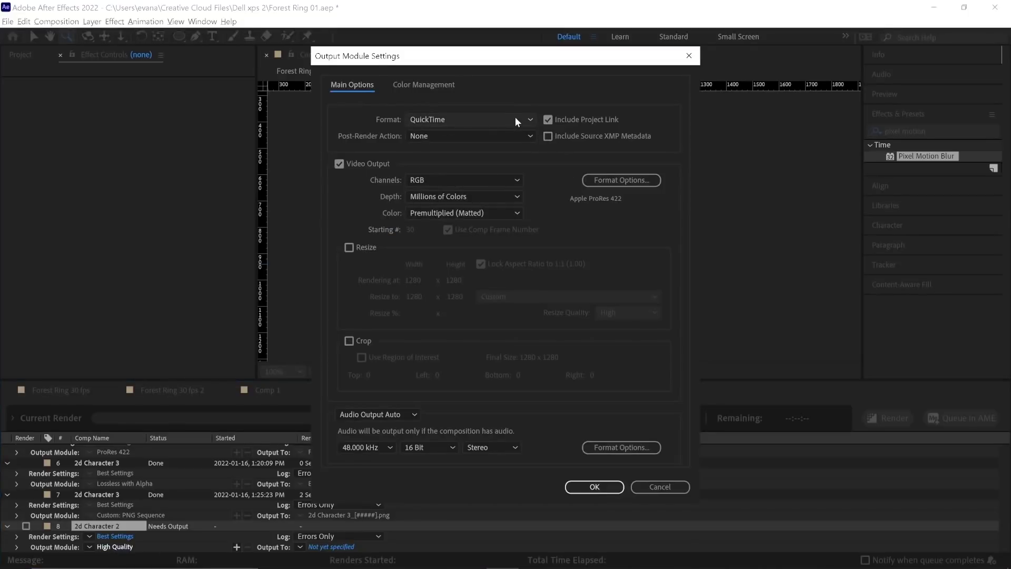
{"action": "left_click", "coordinate": [515, 117]}
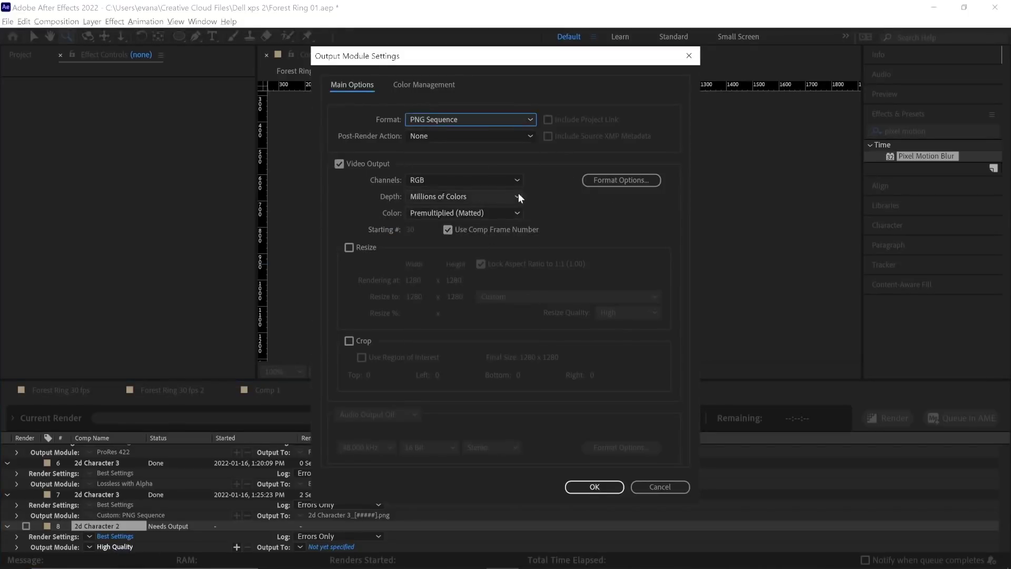
{"action": "left_click", "coordinate": [511, 180]}
{"action": "left_click", "coordinate": [507, 217]}
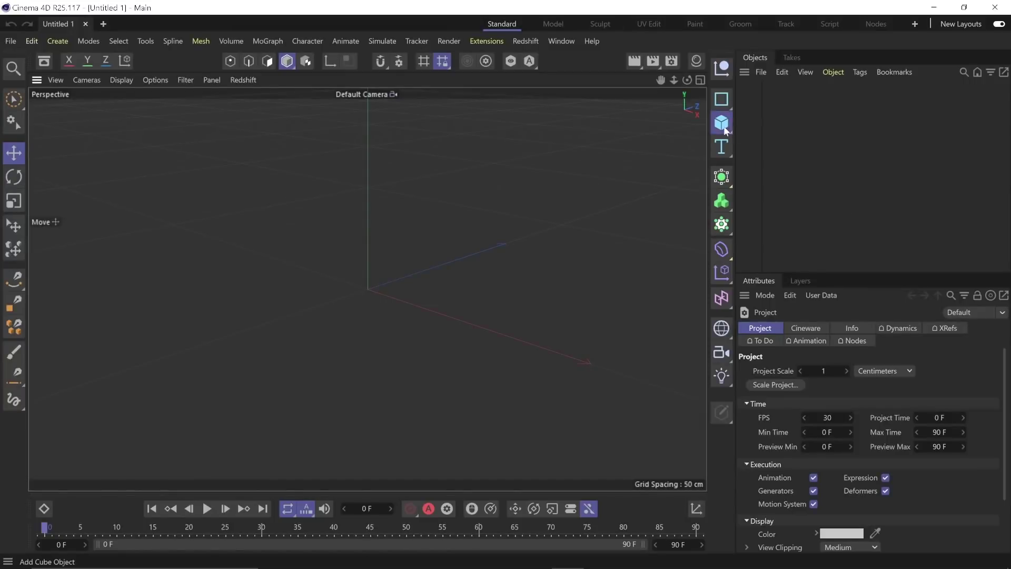
Step: In Cinema 4D, add a plane and enlarge its width and height to form a wide ground
{"action": "left_click", "coordinate": [722, 121]}
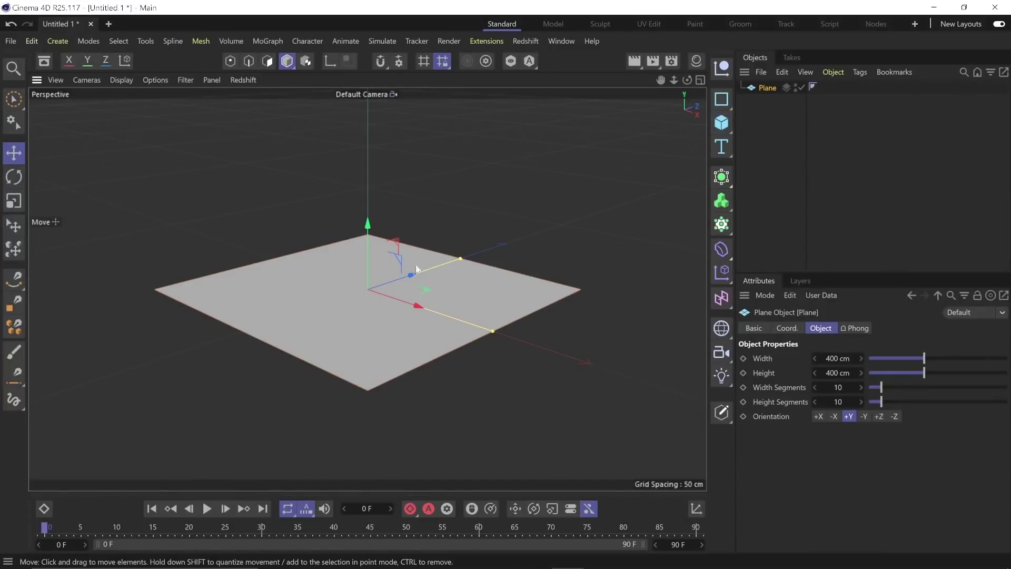
{"action": "left_click_drag", "start_coordinate": [440, 244], "coordinate": [589, 390]}
{"action": "left_click_drag", "start_coordinate": [461, 258], "coordinate": [591, 199]}
{"action": "left_click_drag", "start_coordinate": [599, 367], "coordinate": [822, 442]}
{"action": "left_click", "coordinate": [770, 152]}
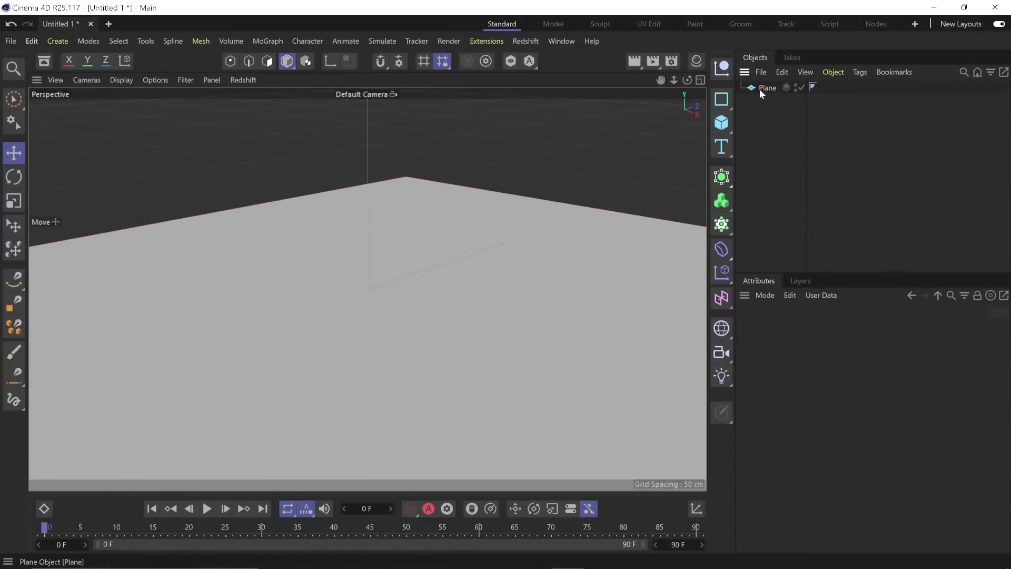
Step: Add a second plane with +Z orientation and reposition it upright on the ground plane
{"action": "left_click", "coordinate": [722, 122]}
{"action": "left_click", "coordinate": [795, 164]}
{"action": "left_click", "coordinate": [879, 416]}
{"action": "left_click_drag", "start_coordinate": [368, 224], "coordinate": [358, 124]}
{"action": "scroll", "coordinate": [406, 254], "scroll_direction": "down", "scroll_amount": 6}
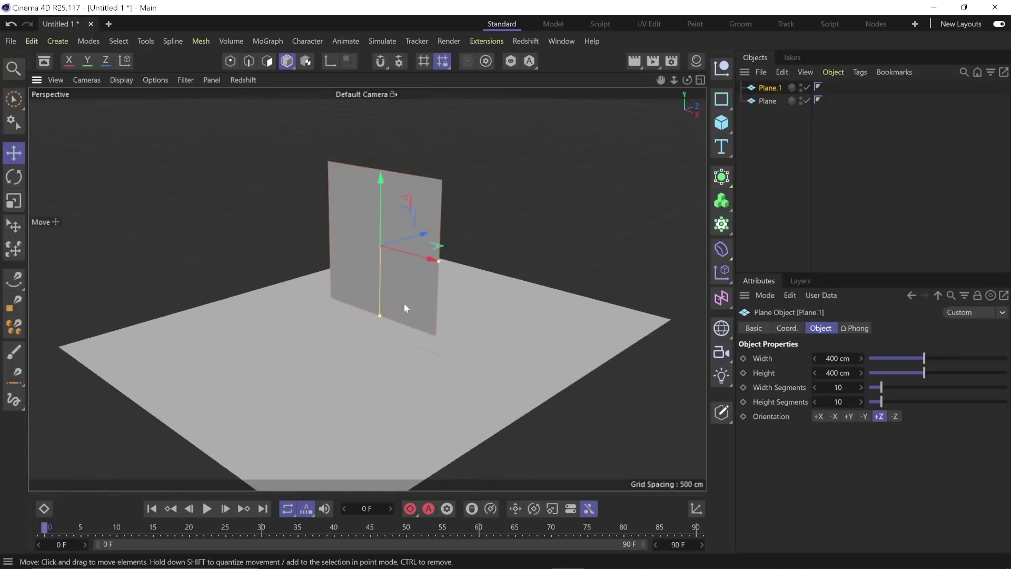
{"action": "left_click_drag", "start_coordinate": [405, 305], "coordinate": [385, 303]}
{"action": "left_click_drag", "start_coordinate": [428, 235], "coordinate": [342, 118]}
Step: Add a light, place it off to the side of the upright plane and enable Shadows in the viewport display
{"action": "left_click", "coordinate": [722, 376]}
{"action": "left_click_drag", "start_coordinate": [428, 214], "coordinate": [170, 214]}
{"action": "left_click", "coordinate": [154, 81]}
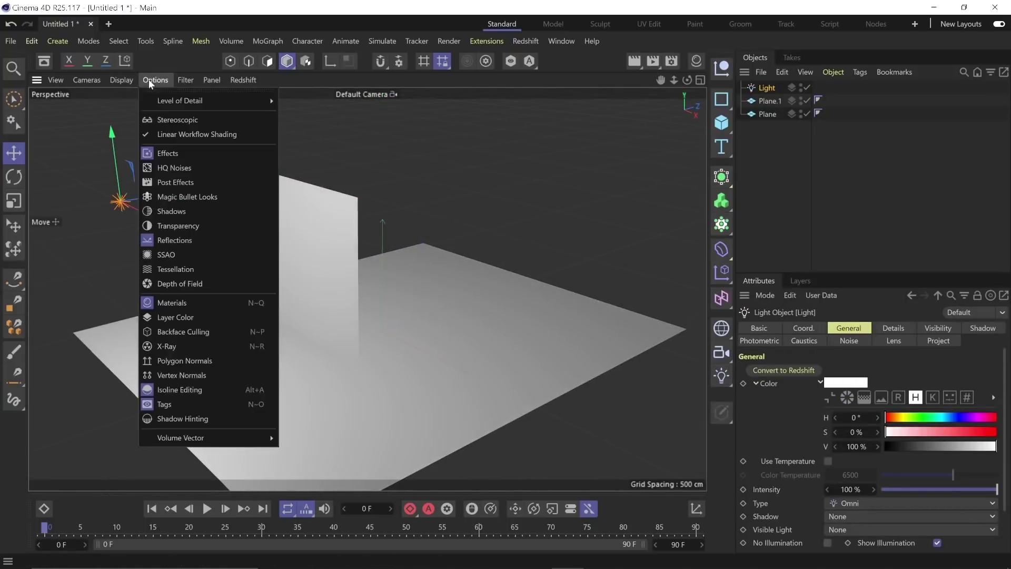
{"action": "left_click", "coordinate": [186, 215]}
Step: Set the light's shadow type to Raytraced (Hard)
{"action": "left_click", "coordinate": [983, 327]}
{"action": "left_click", "coordinate": [817, 371]}
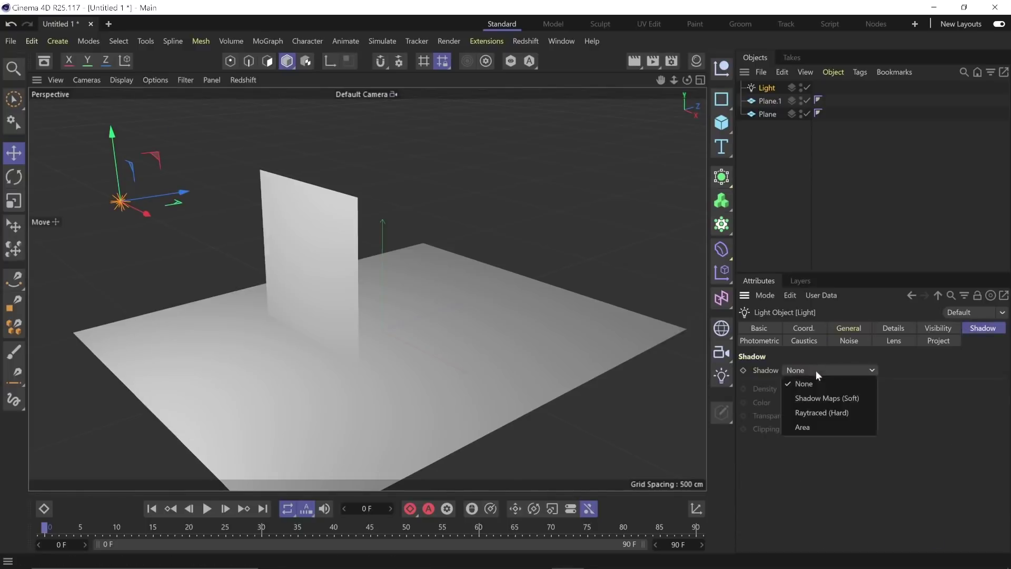
{"action": "left_click", "coordinate": [822, 412]}
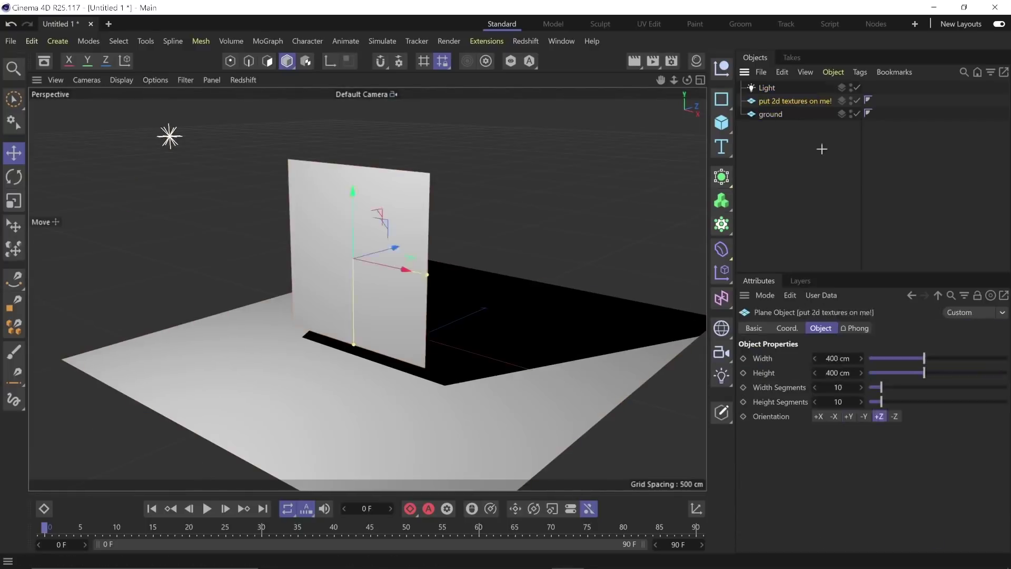
Step: Create a new material and assign it to the "put 2d textures on me!" plane
{"action": "left_click", "coordinate": [822, 148]}
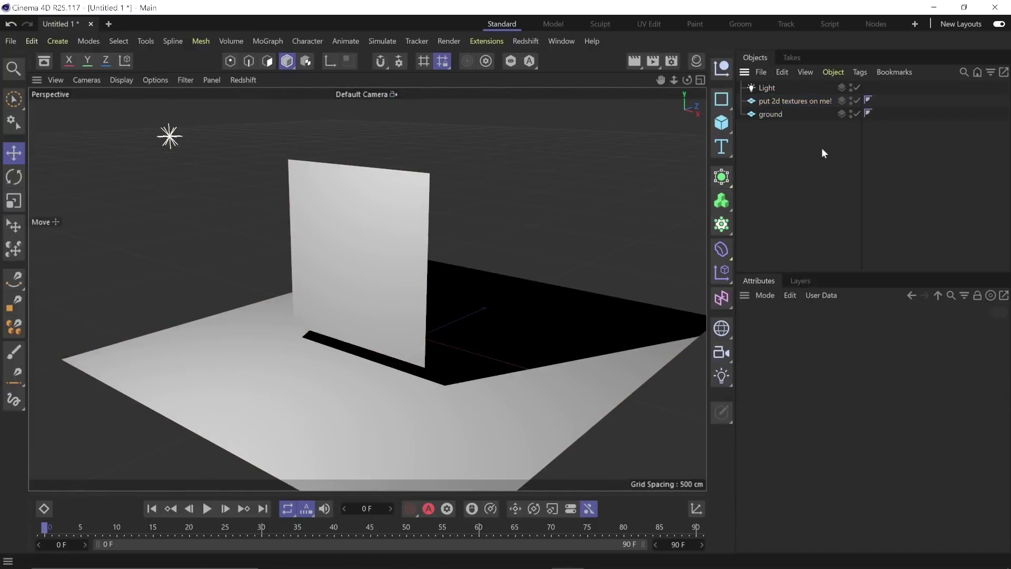
{"action": "left_click", "coordinate": [561, 41]}
{"action": "left_click", "coordinate": [588, 179]}
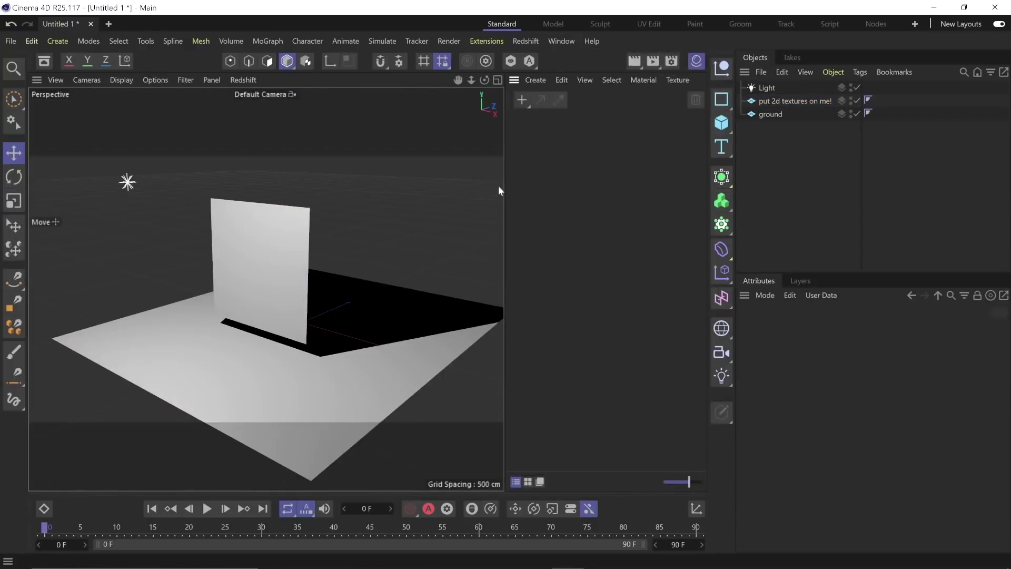
{"action": "left_click", "coordinate": [522, 100]}
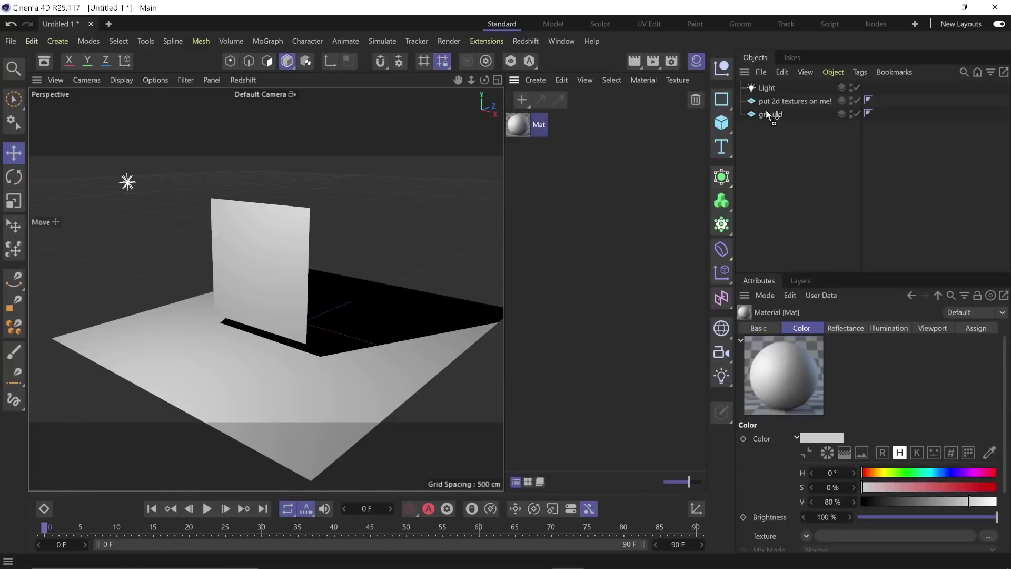
{"action": "left_click_drag", "start_coordinate": [777, 108], "coordinate": [775, 99]}
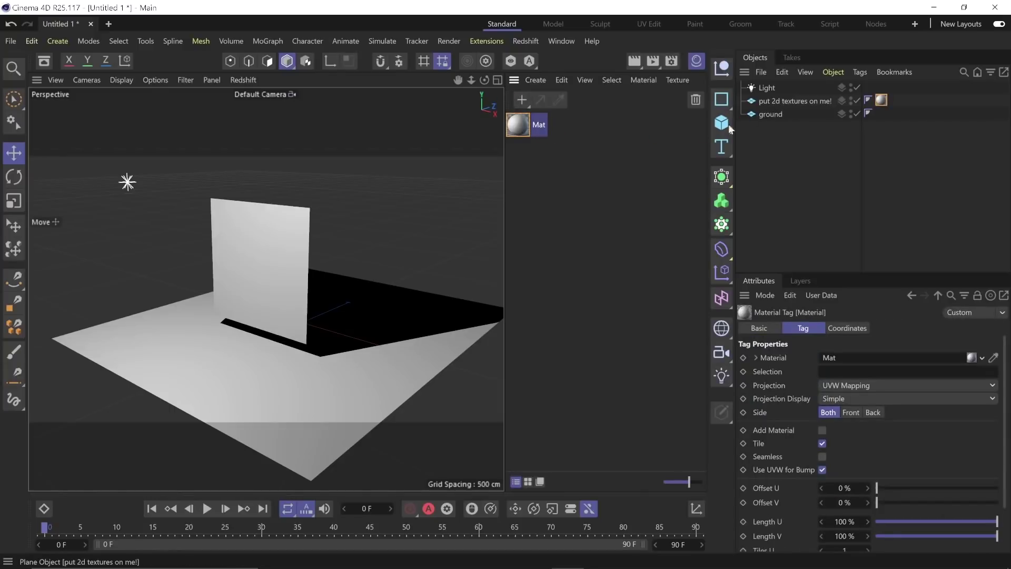
Step: Load the rendered 2d Character 3 image as the material's Color texture without copying it to the project location
{"action": "double_click", "coordinate": [510, 127]}
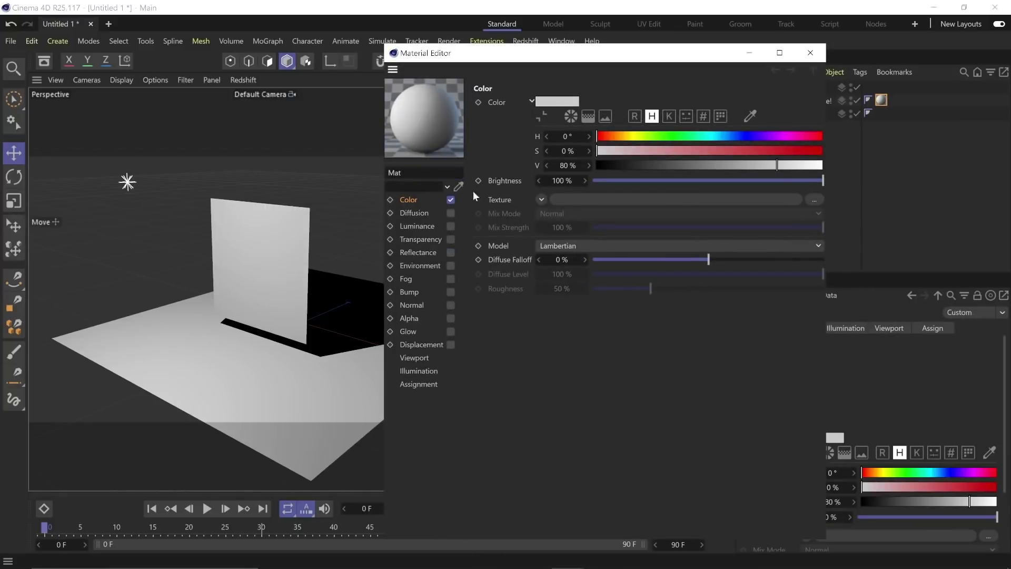
{"action": "left_click", "coordinate": [562, 198]}
{"action": "left_click", "coordinate": [363, 147]}
{"action": "left_click", "coordinate": [900, 549]}
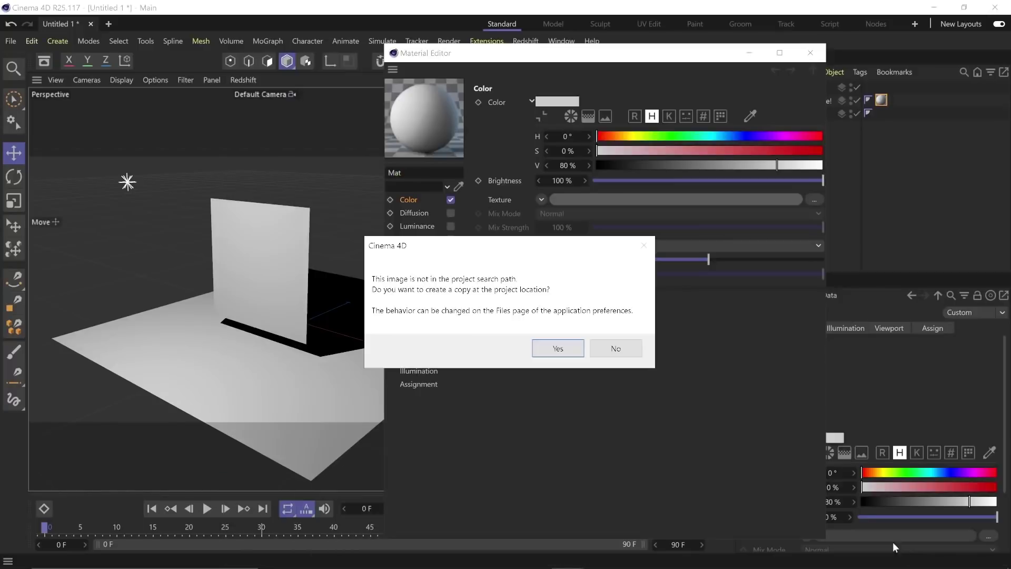
{"action": "left_click", "coordinate": [615, 348]}
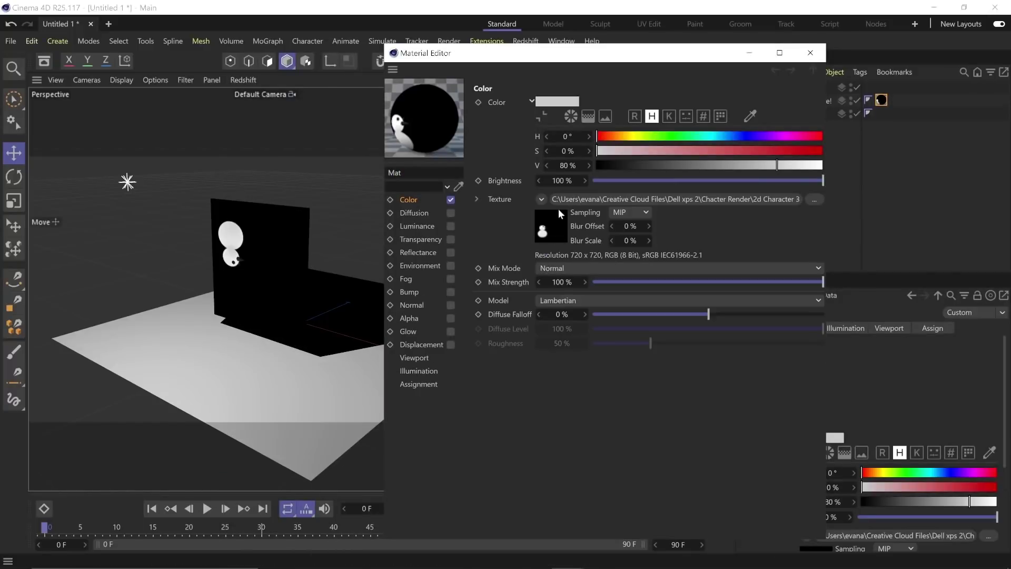
Step: Calculate the Color texture's movie frame range from the image sequence and set its animation mode to Loop
{"action": "left_click", "coordinate": [552, 226]}
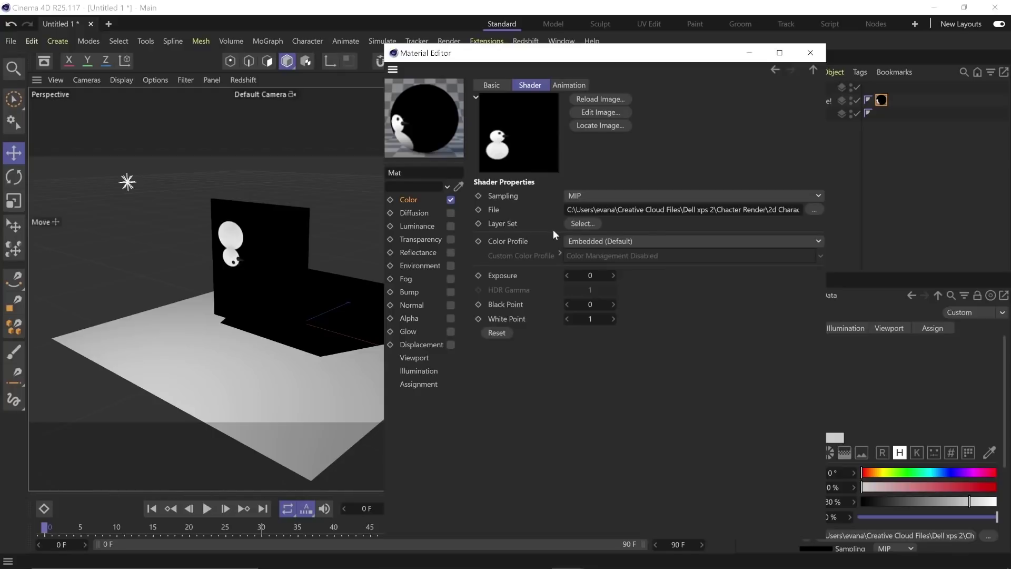
{"action": "left_click", "coordinate": [564, 84]}
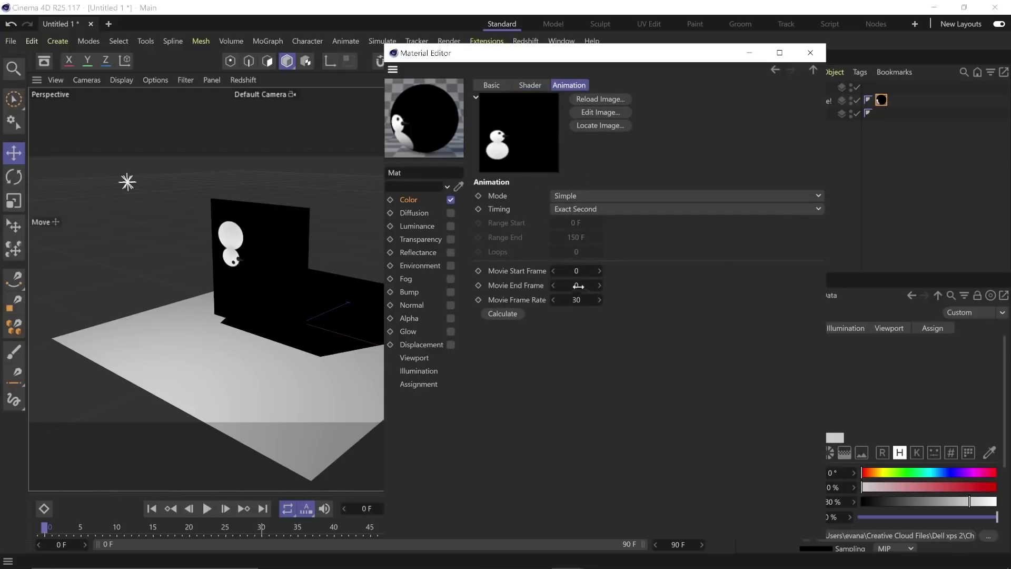
{"action": "left_click", "coordinate": [518, 314]}
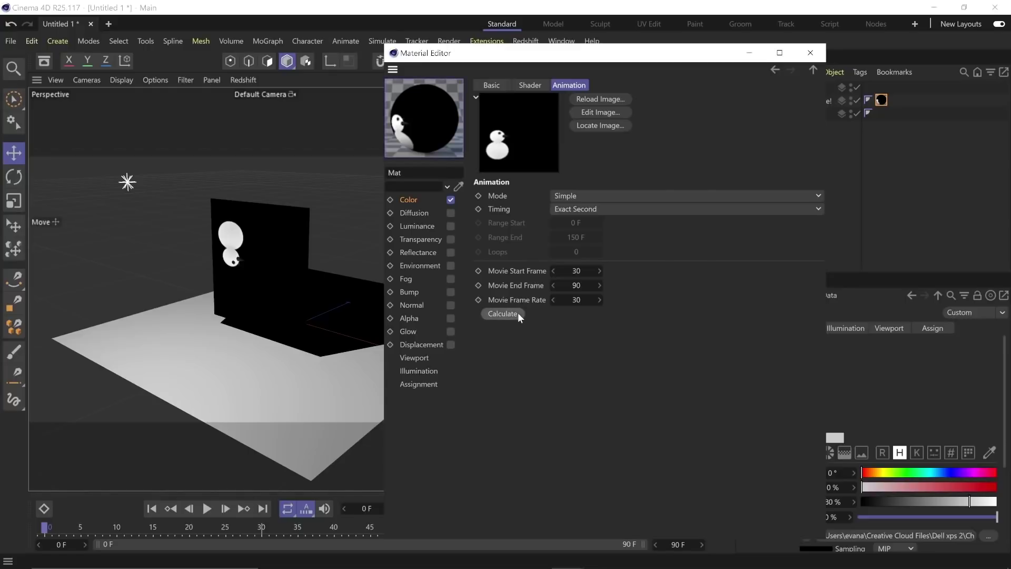
{"action": "left_click", "coordinate": [570, 195]}
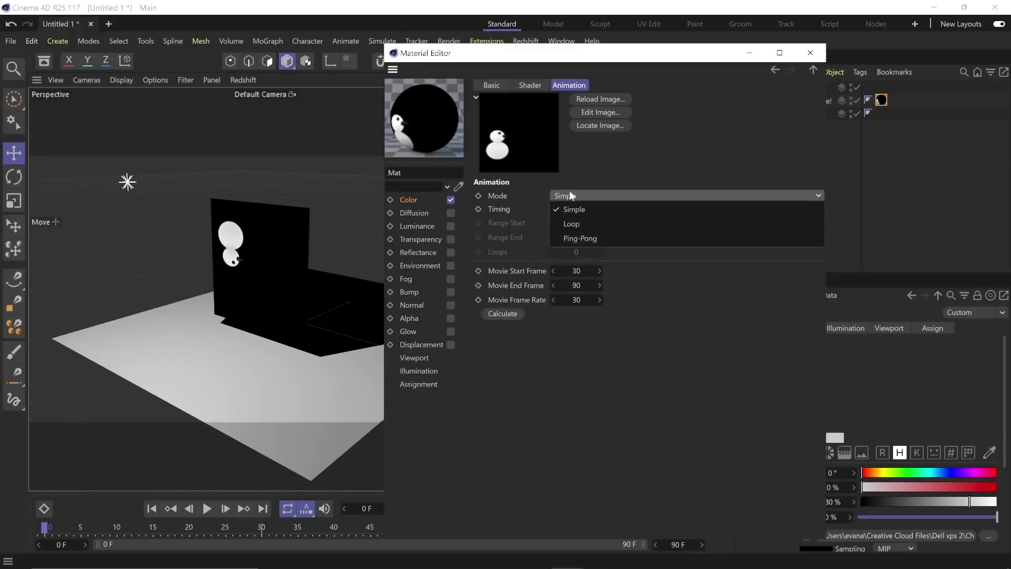
{"action": "left_click", "coordinate": [581, 223]}
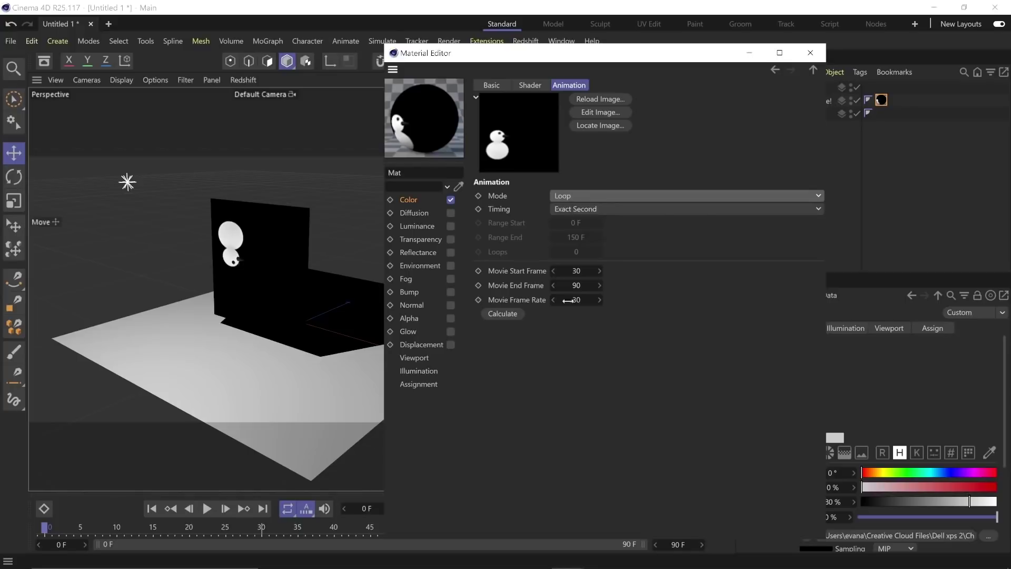
Step: Enable Animate Preview for the material, close its editor and scrub the timeline to frame 31
{"action": "left_click", "coordinate": [422, 355]}
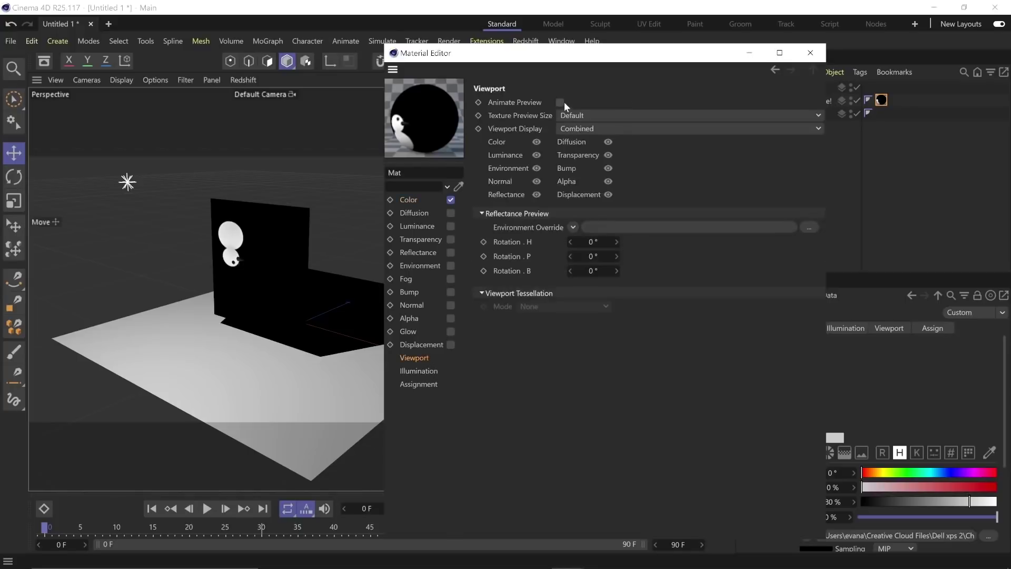
{"action": "left_click", "coordinate": [809, 52]}
{"action": "left_click_drag", "start_coordinate": [224, 533], "coordinate": [267, 528]}
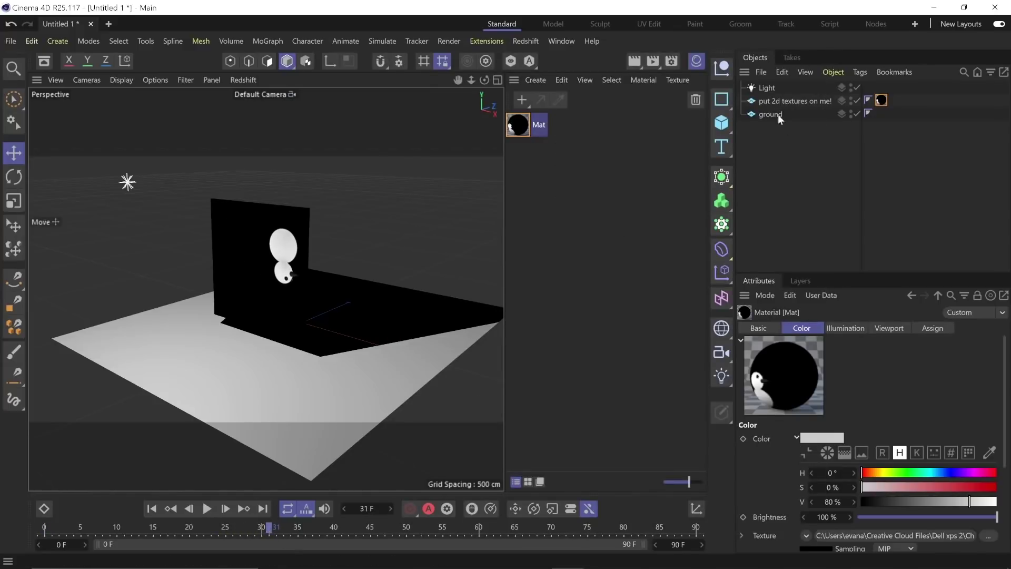
Step: Set the orientation of the "put 2d textures on me!" plane to -Z and check the character at frame 71
{"action": "left_click", "coordinate": [773, 101]}
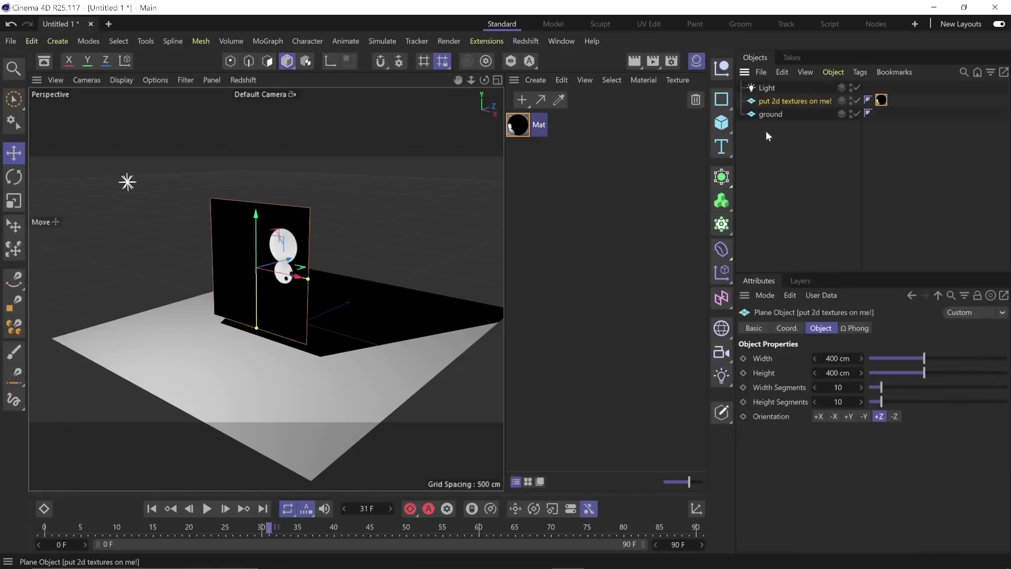
{"action": "left_click", "coordinate": [894, 417]}
{"action": "left_click_drag", "start_coordinate": [269, 528], "coordinate": [557, 522]}
{"action": "left_click", "coordinate": [785, 163]}
Step: Enable Transparency on the character material and set its refraction to 1
{"action": "double_click", "coordinate": [519, 125]}
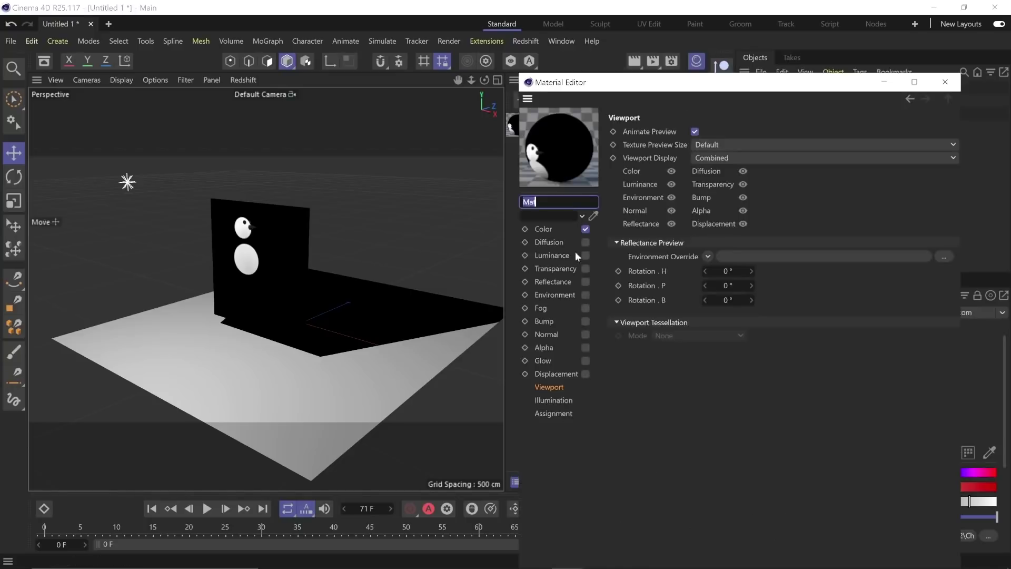
{"action": "left_click", "coordinate": [584, 268]}
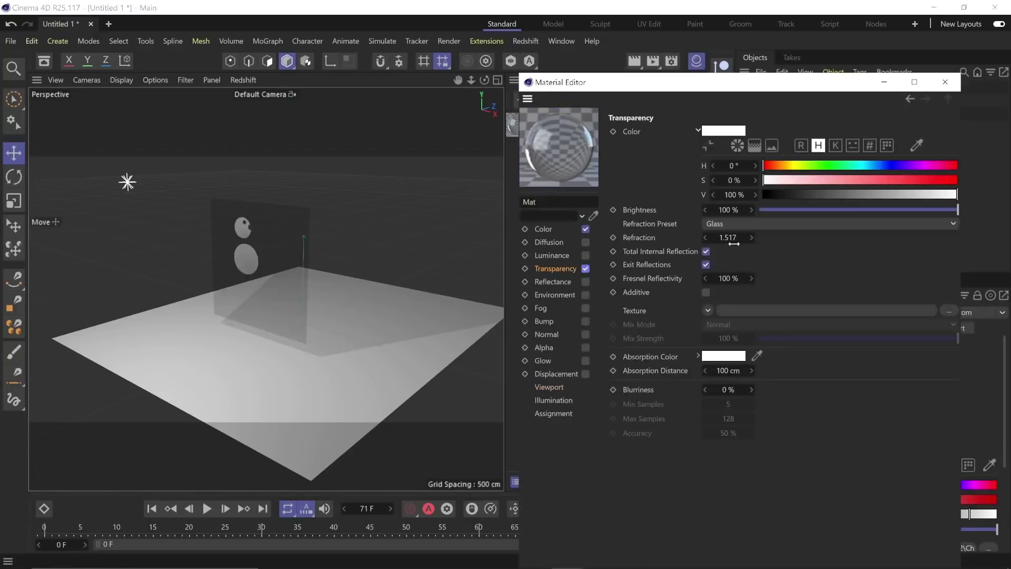
{"action": "left_click", "coordinate": [755, 231]}
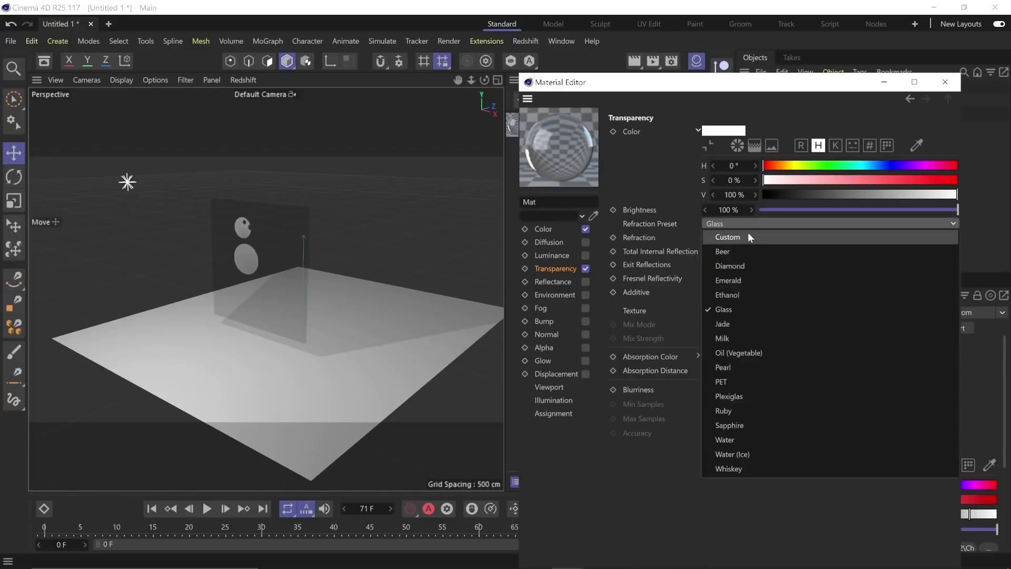
{"action": "key", "text": "Escape"}
{"action": "left_click", "coordinate": [727, 238]}
{"action": "type", "text": "1"}
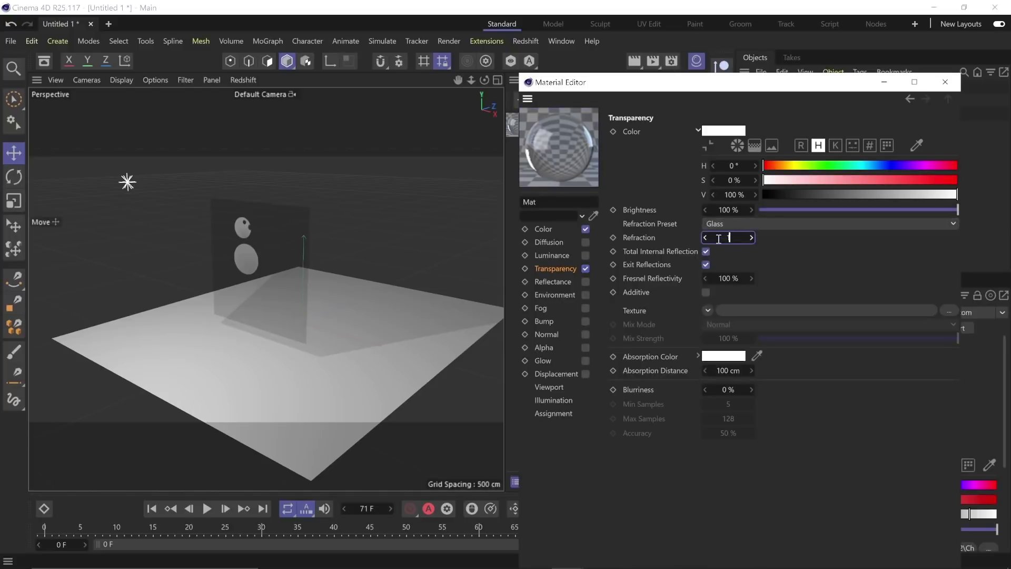
{"action": "key", "text": "Return"}
Step: Load 2d Character 3_00030 as the Transparency texture without copying it to the project location
{"action": "left_click", "coordinate": [710, 310]}
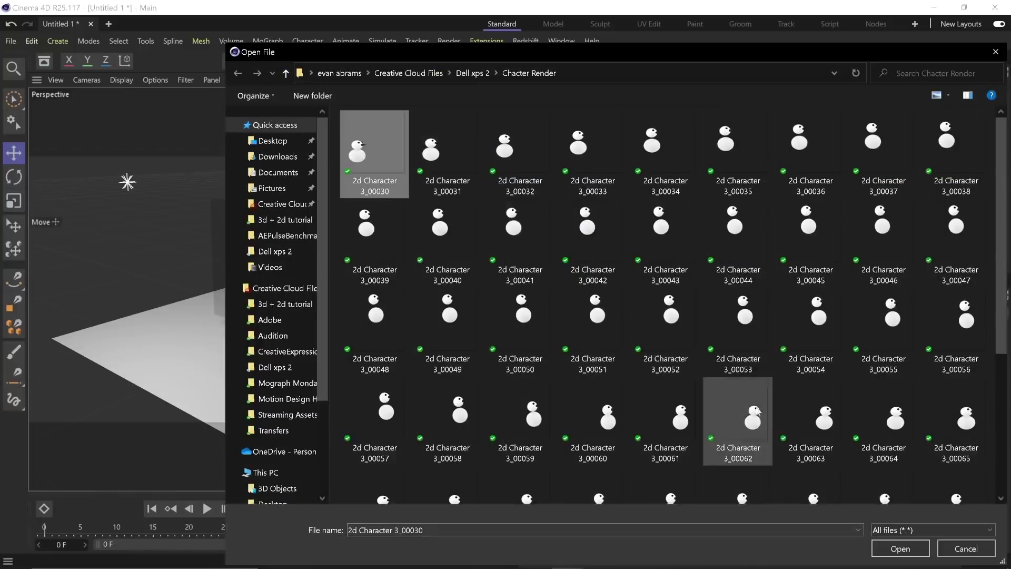
{"action": "left_click", "coordinate": [898, 549]}
{"action": "left_click", "coordinate": [615, 348]}
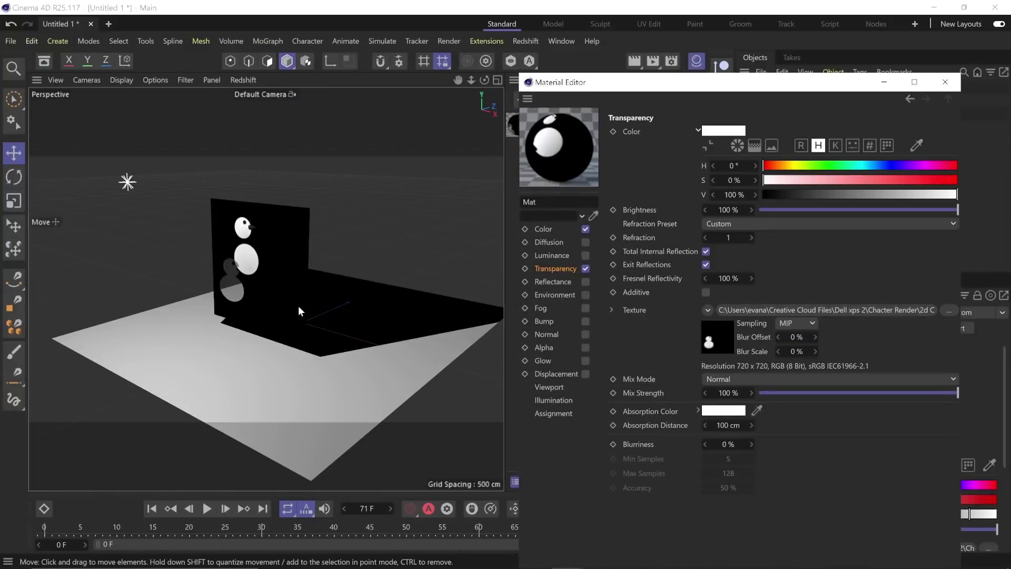
Step: Set the Transparency texture's layer set to Layer Alpha
{"action": "left_click", "coordinate": [727, 321]}
{"action": "left_click", "coordinate": [726, 252]}
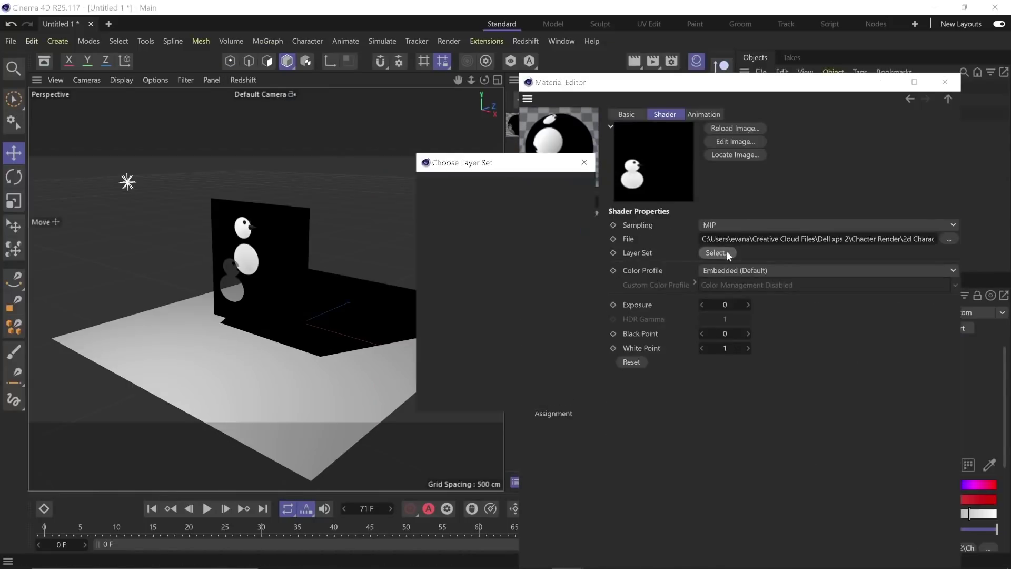
{"action": "left_click", "coordinate": [485, 207]}
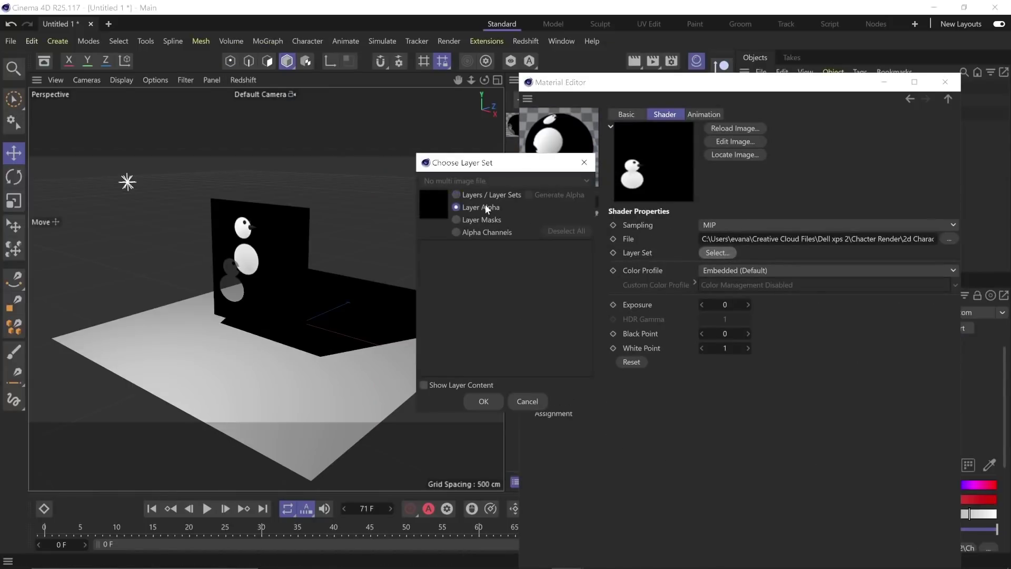
{"action": "left_click", "coordinate": [480, 401]}
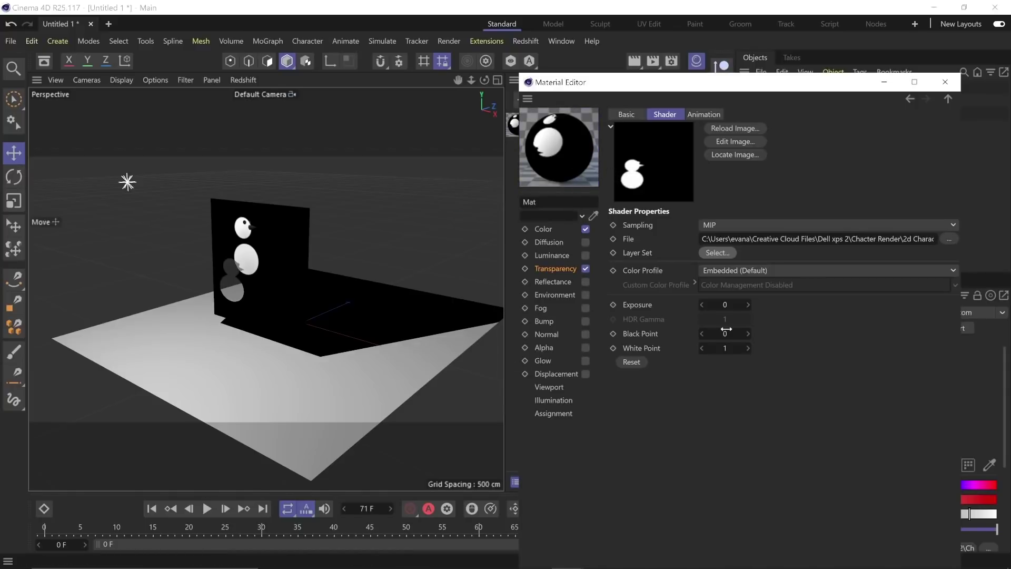
Step: Invert the Transparency texture by setting its Black Point to 1 and White Point to 0
{"action": "left_click", "coordinate": [726, 332]}
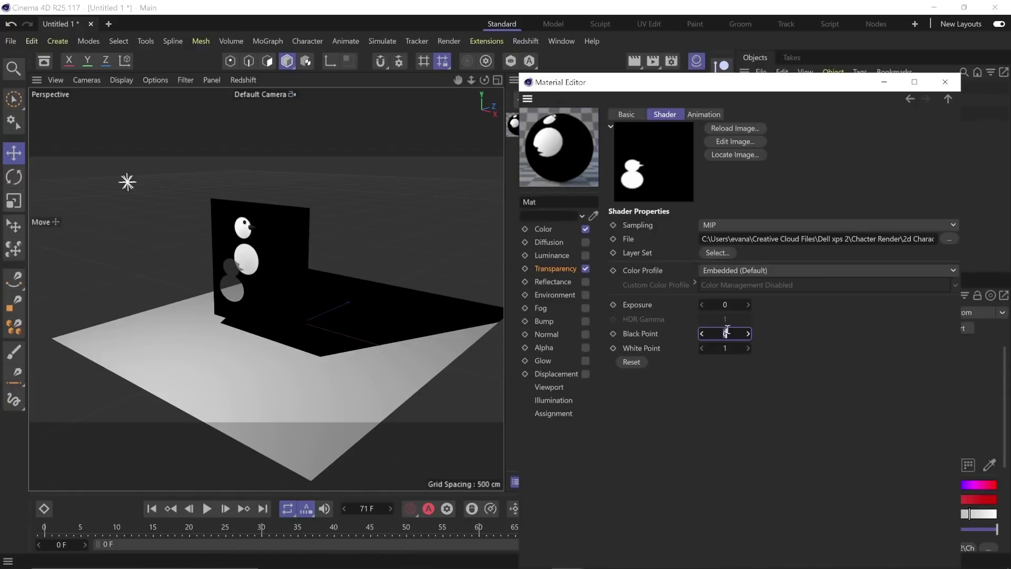
{"action": "type", "text": "1"}
{"action": "key", "text": "Tab"}
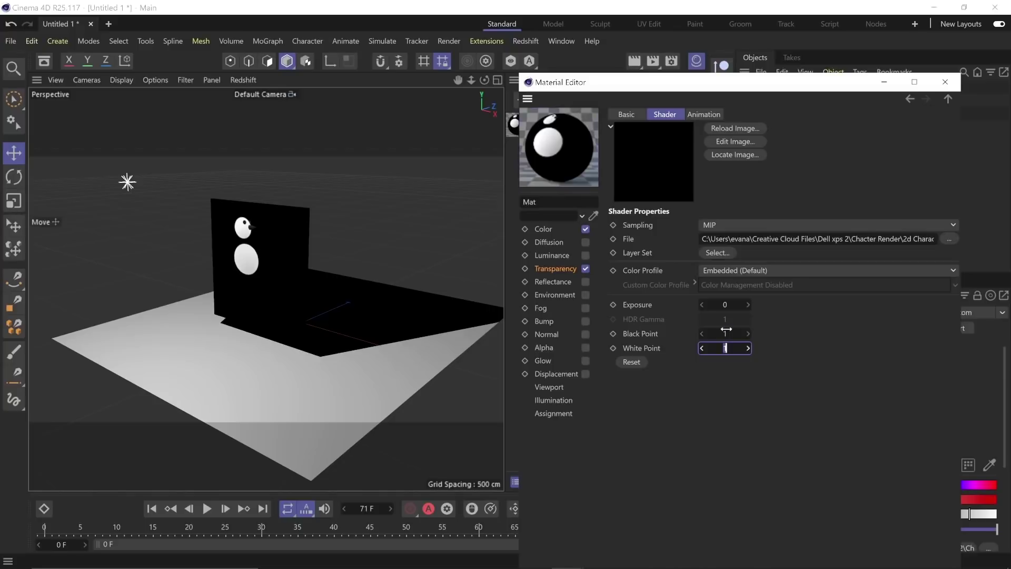
{"action": "key", "text": "Return"}
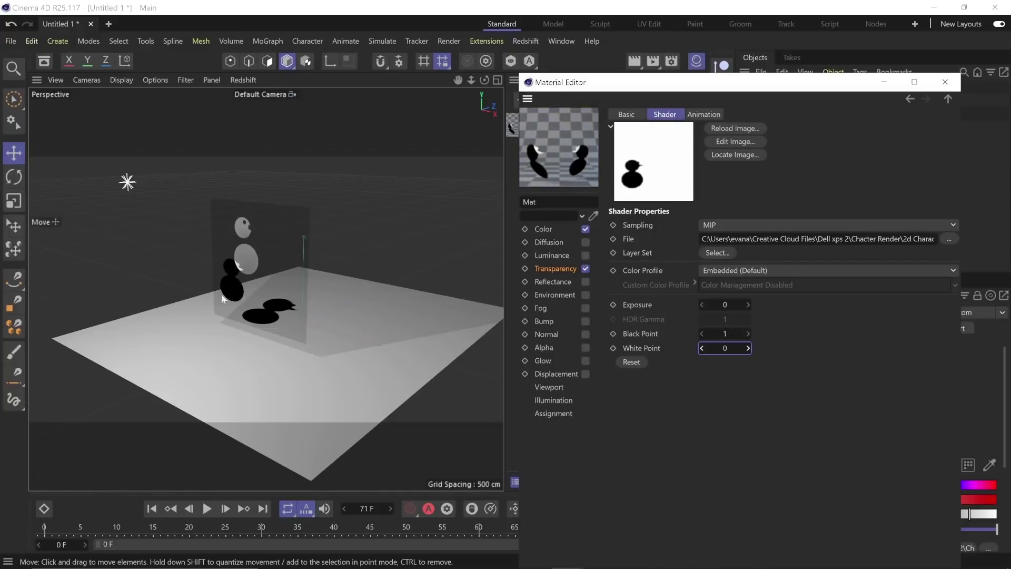
Step: Calculate the Transparency texture's movie frame range and set its animation mode to Loop
{"action": "left_click", "coordinate": [705, 114]}
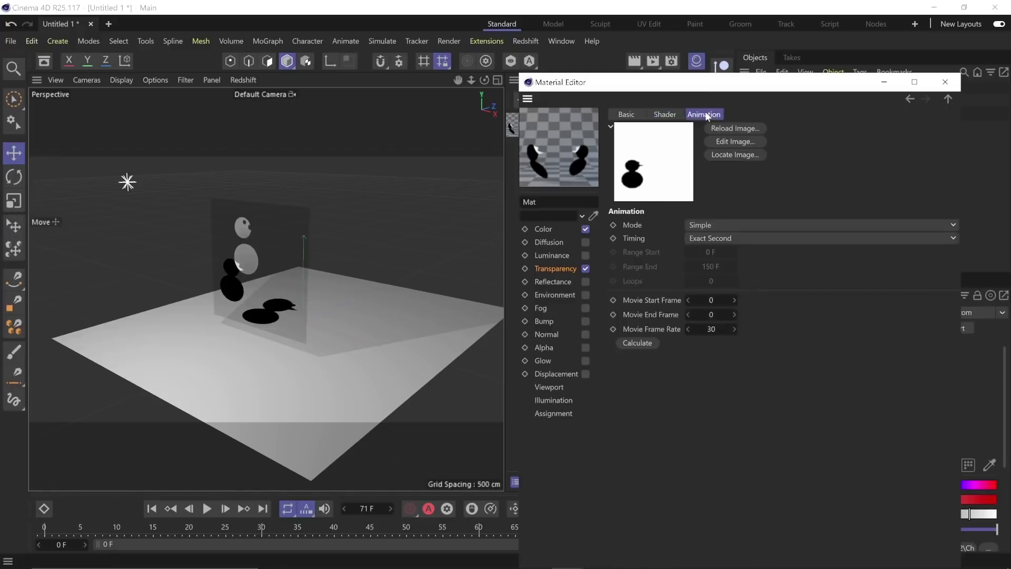
{"action": "left_click", "coordinate": [638, 343]}
{"action": "left_click", "coordinate": [725, 224]}
{"action": "left_click", "coordinate": [725, 254]}
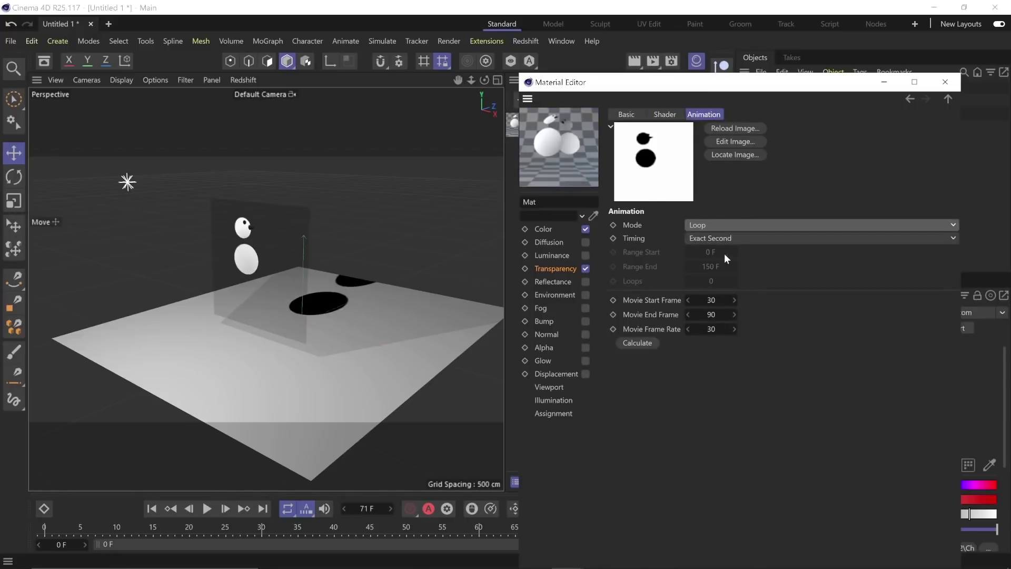
Step: Scrub the timeline to frame 42, render that frame to the Picture Viewer and close the viewer
{"action": "left_click", "coordinate": [65, 527]}
{"action": "left_click_drag", "start_coordinate": [65, 525], "coordinate": [354, 532]}
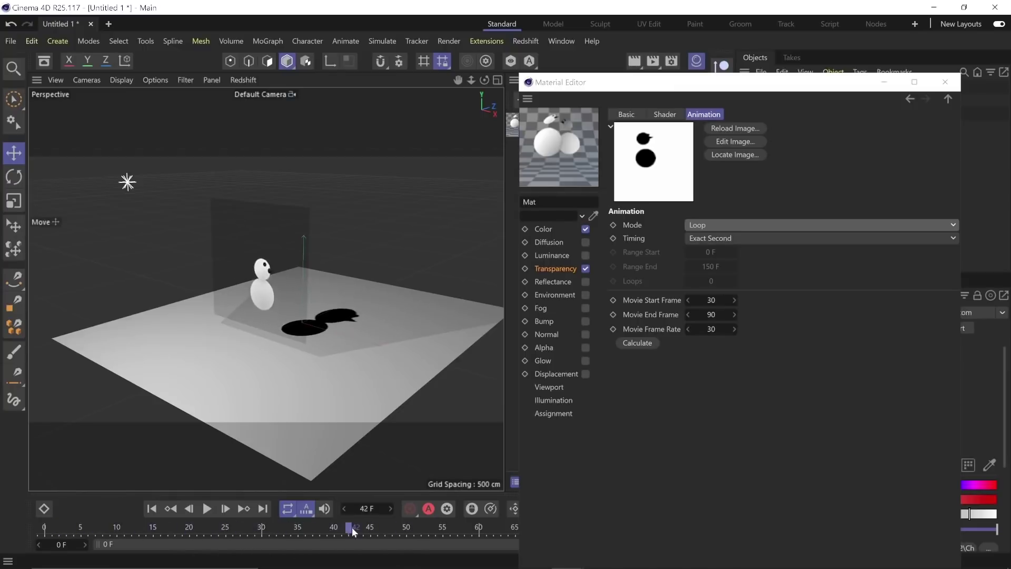
{"action": "key", "text": "shift+r"}
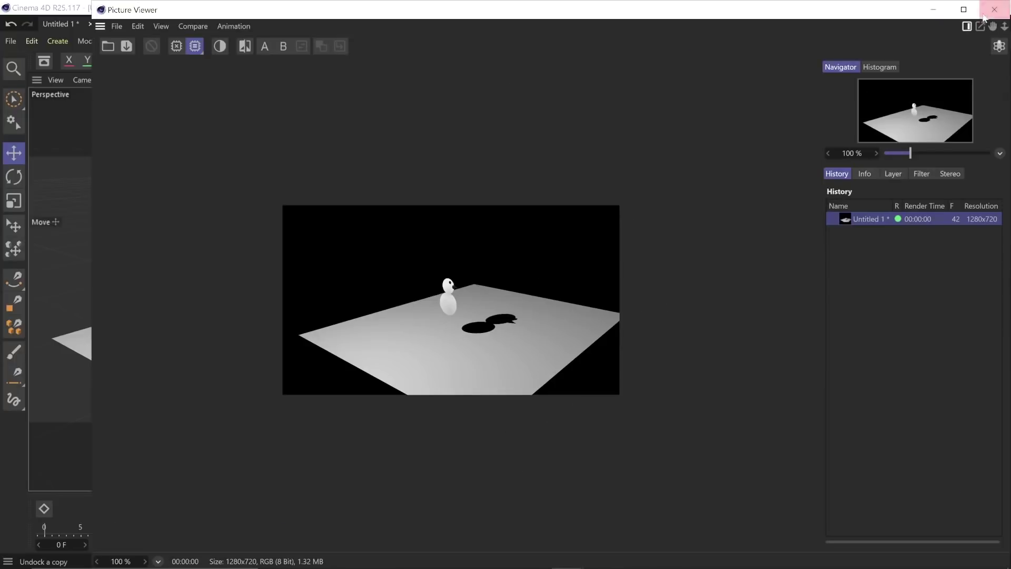
{"action": "left_click", "coordinate": [995, 9]}
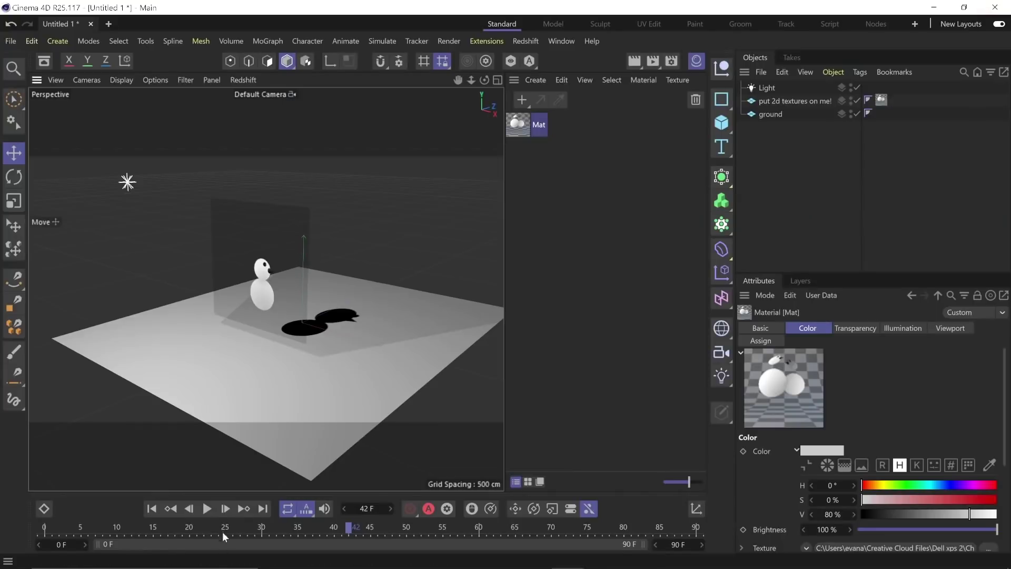
Step: Play back the animation in the viewport, pausing and resuming to examine the looping character and its shadow
{"action": "left_click", "coordinate": [152, 530]}
{"action": "key", "text": "F8"}
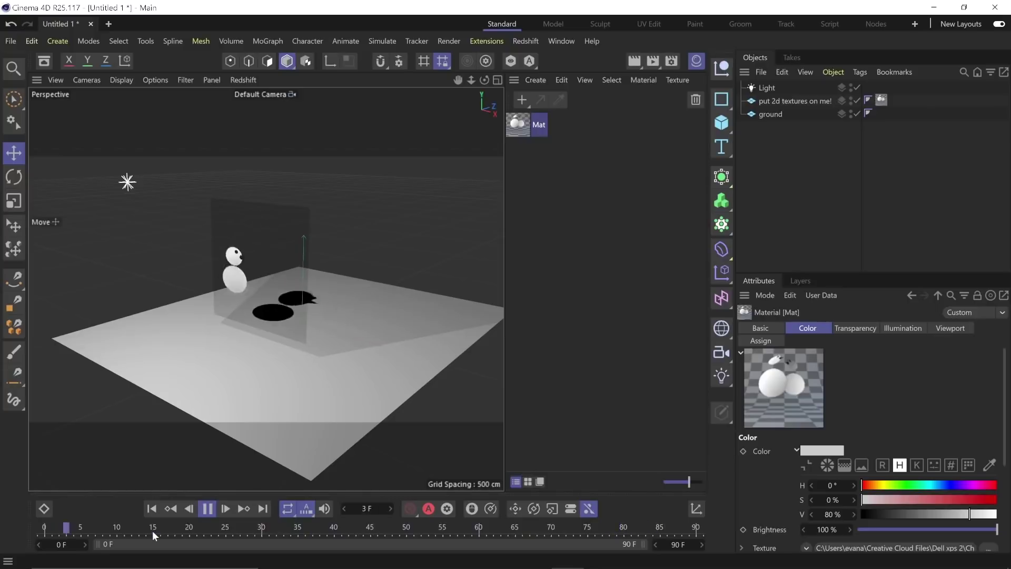
{"action": "key", "text": "F8"}
{"action": "key", "text": "F8"}
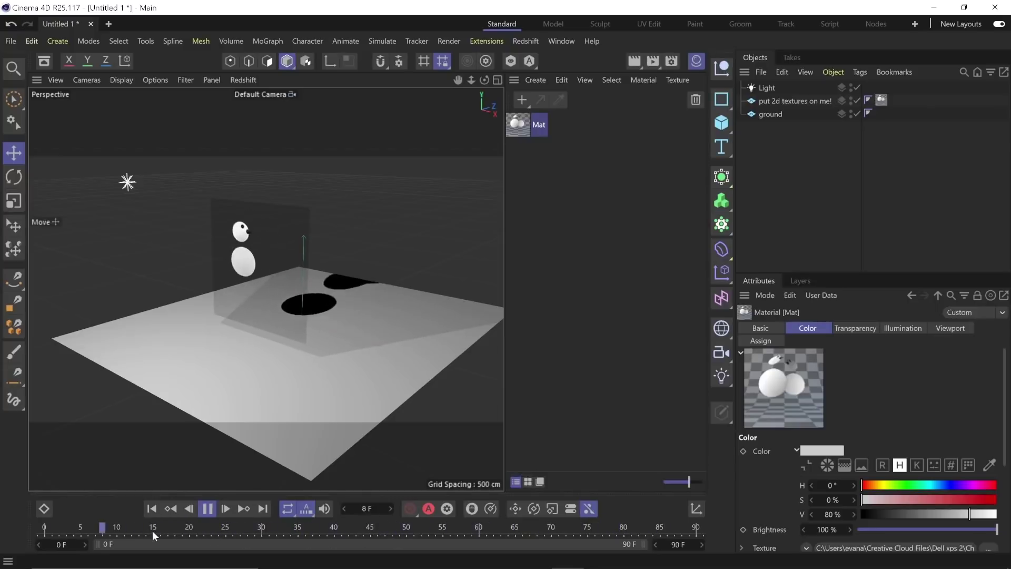
{"action": "key", "text": "F8"}
{"action": "left_click_drag", "start_coordinate": [200, 528], "coordinate": [153, 530]}
{"action": "key", "text": "F8"}
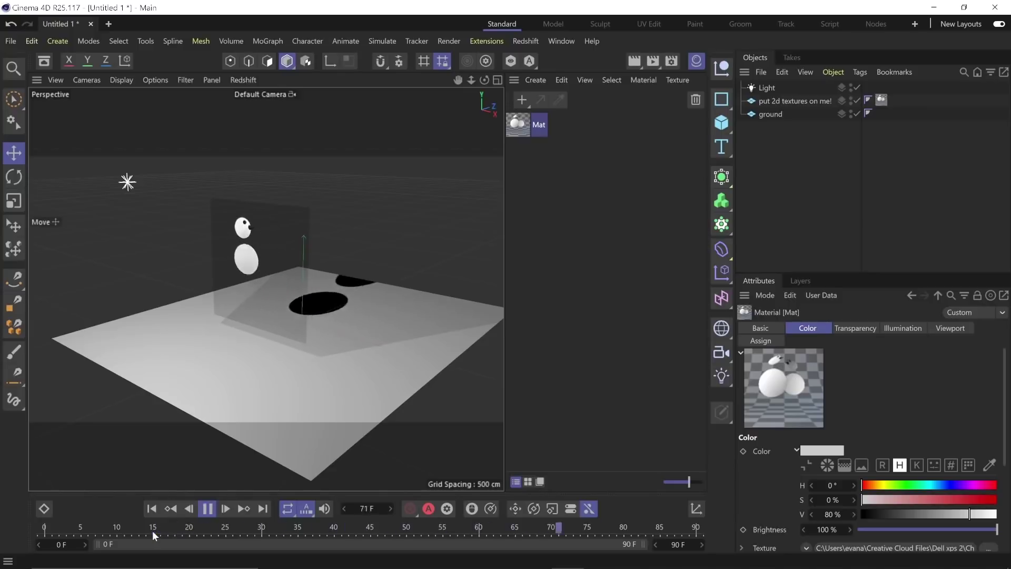
{"action": "key", "text": "F8"}
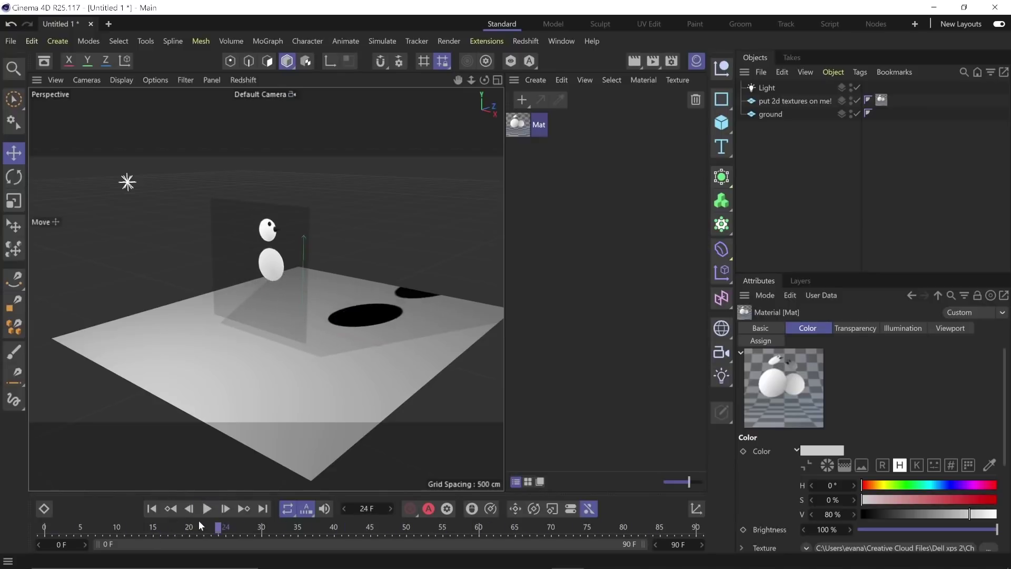
{"action": "key", "text": "F8"}
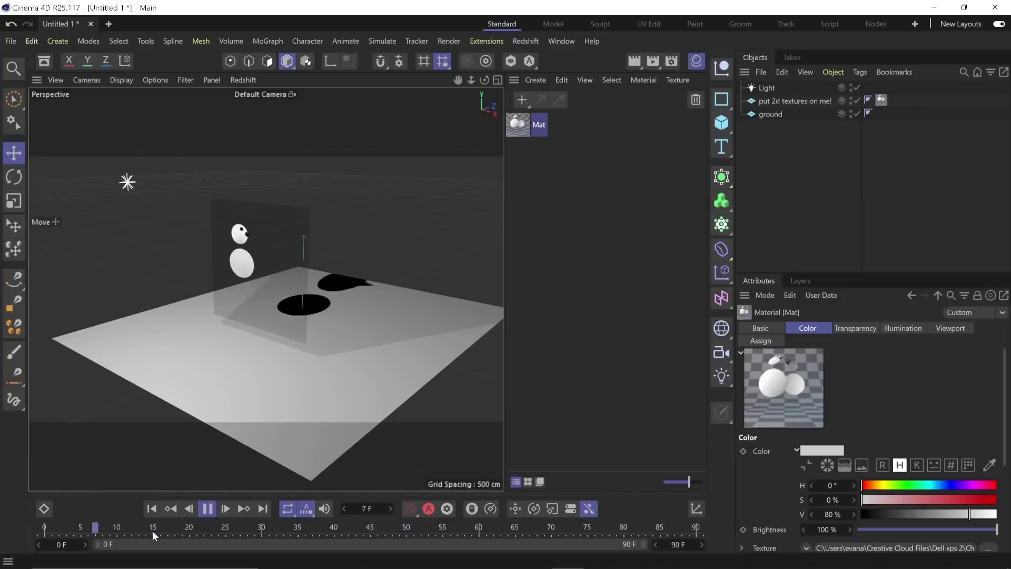
{"action": "key", "text": "F8"}
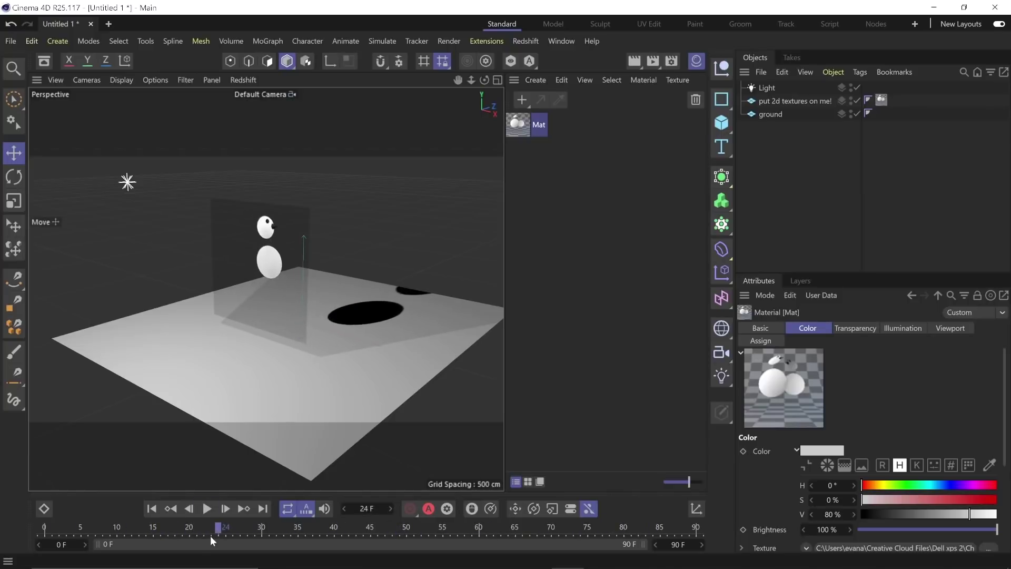
{"action": "key", "text": "F8"}
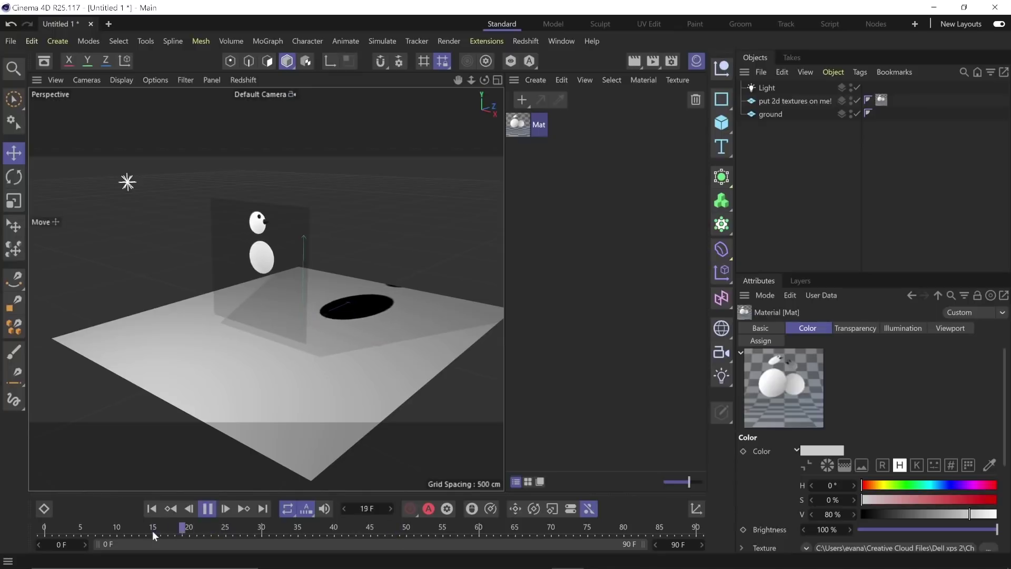